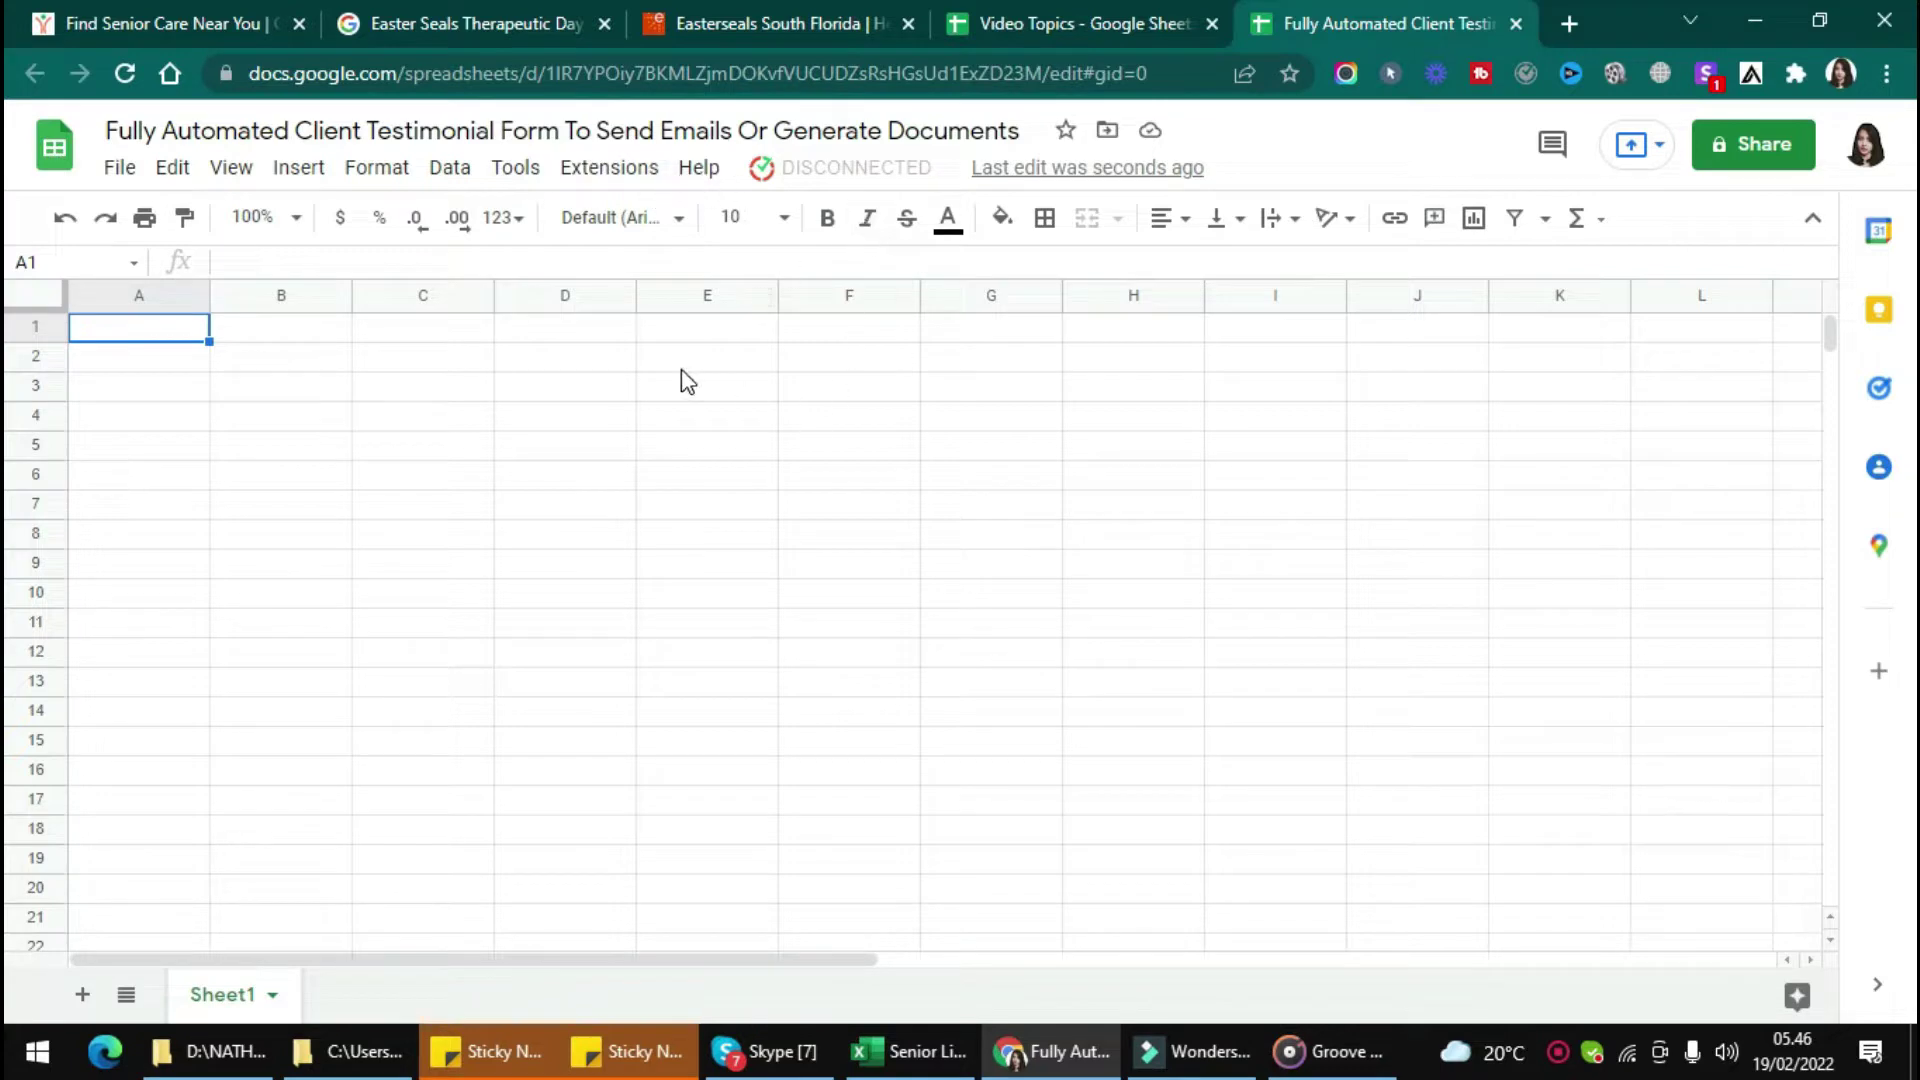
Step: Find the Client Testimonial Form template in the Kulfi Forms add-on and load it into the spreadsheet
left_click(624, 183)
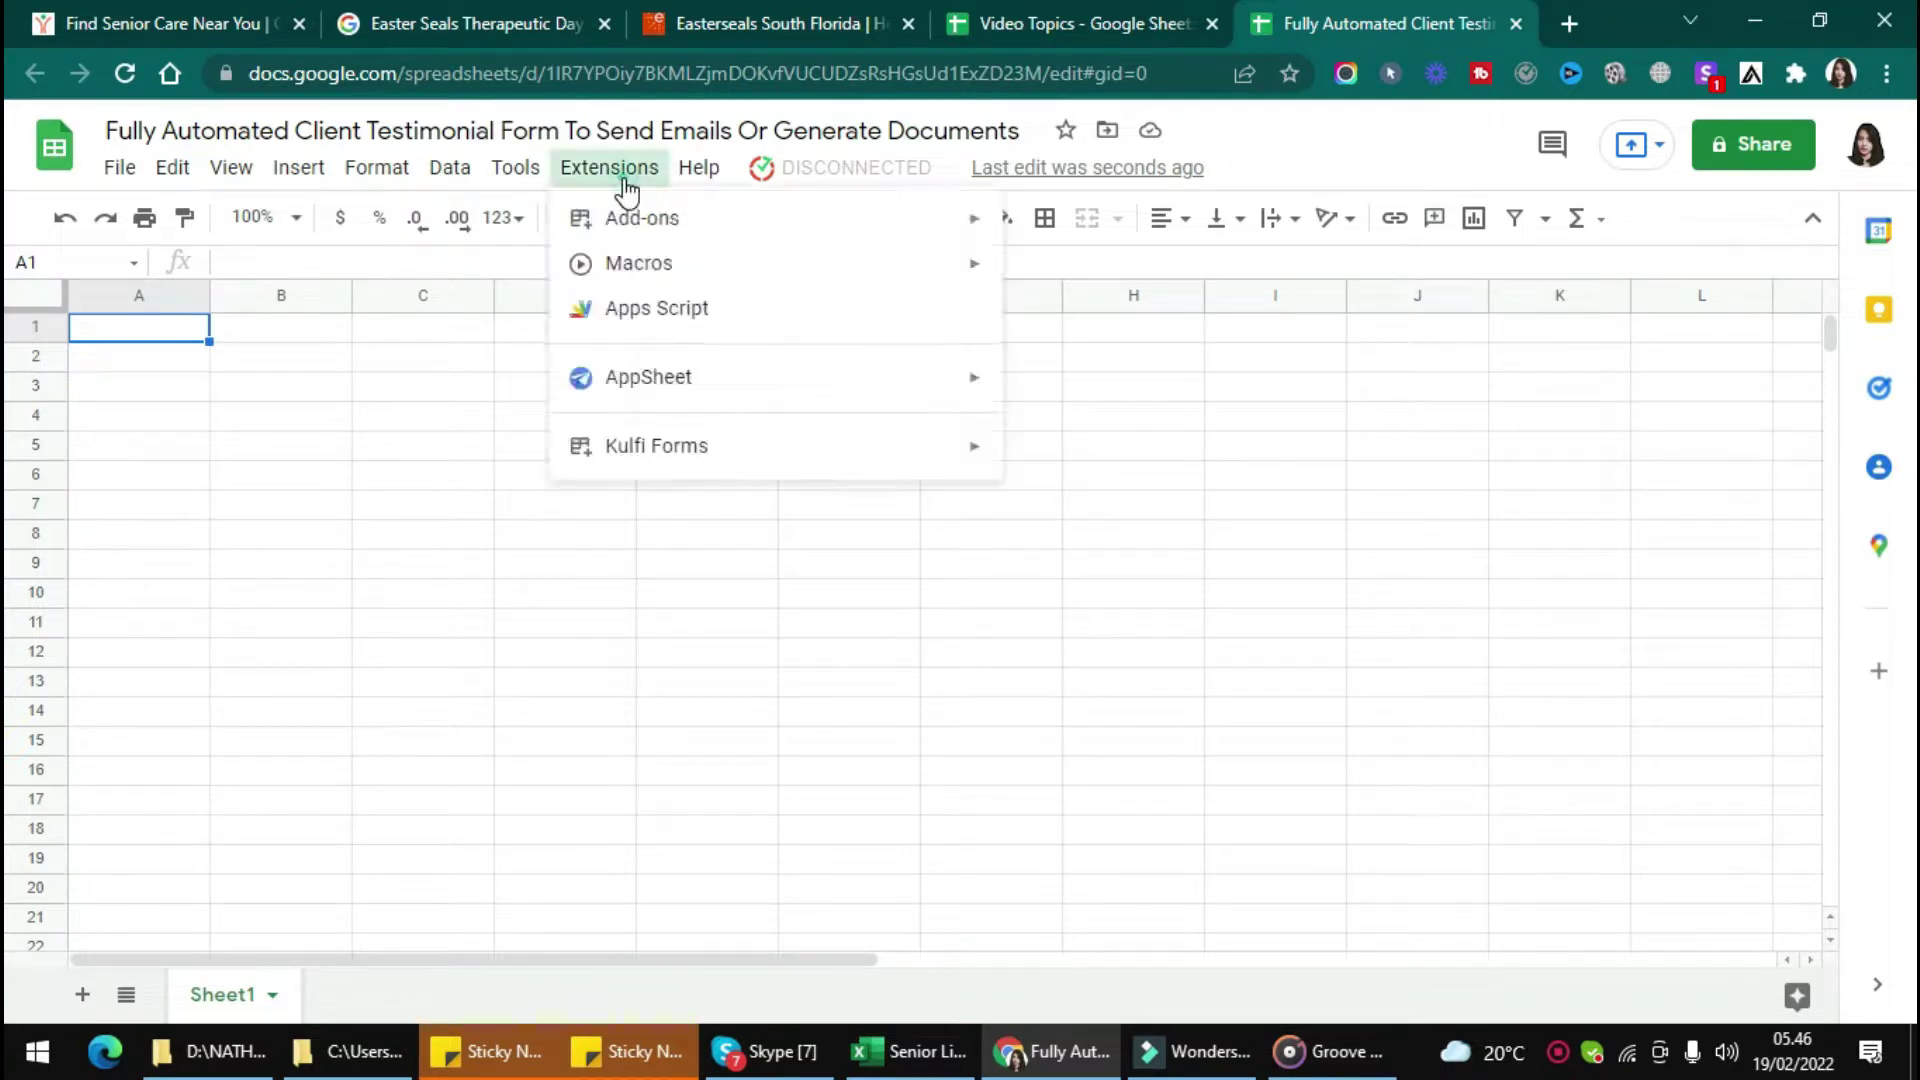
mouse_move(886, 470)
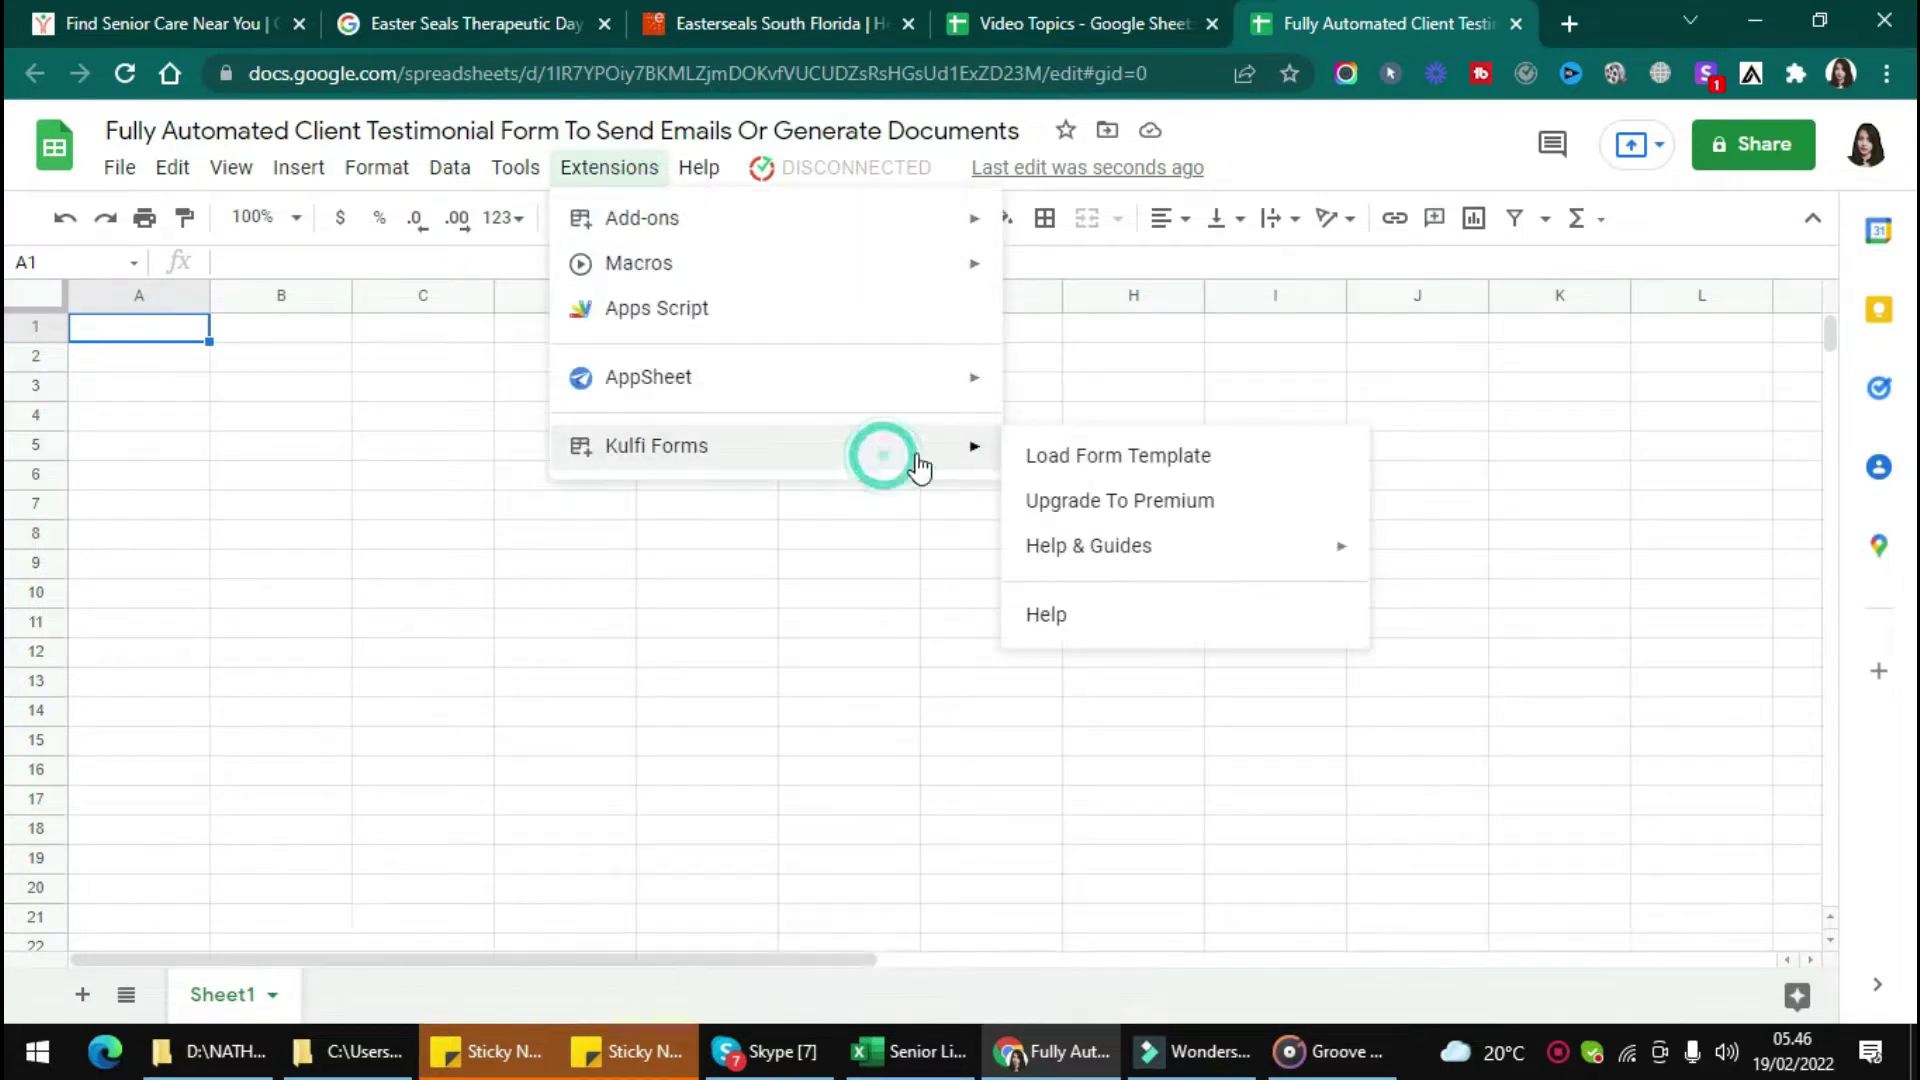
left_click(1039, 457)
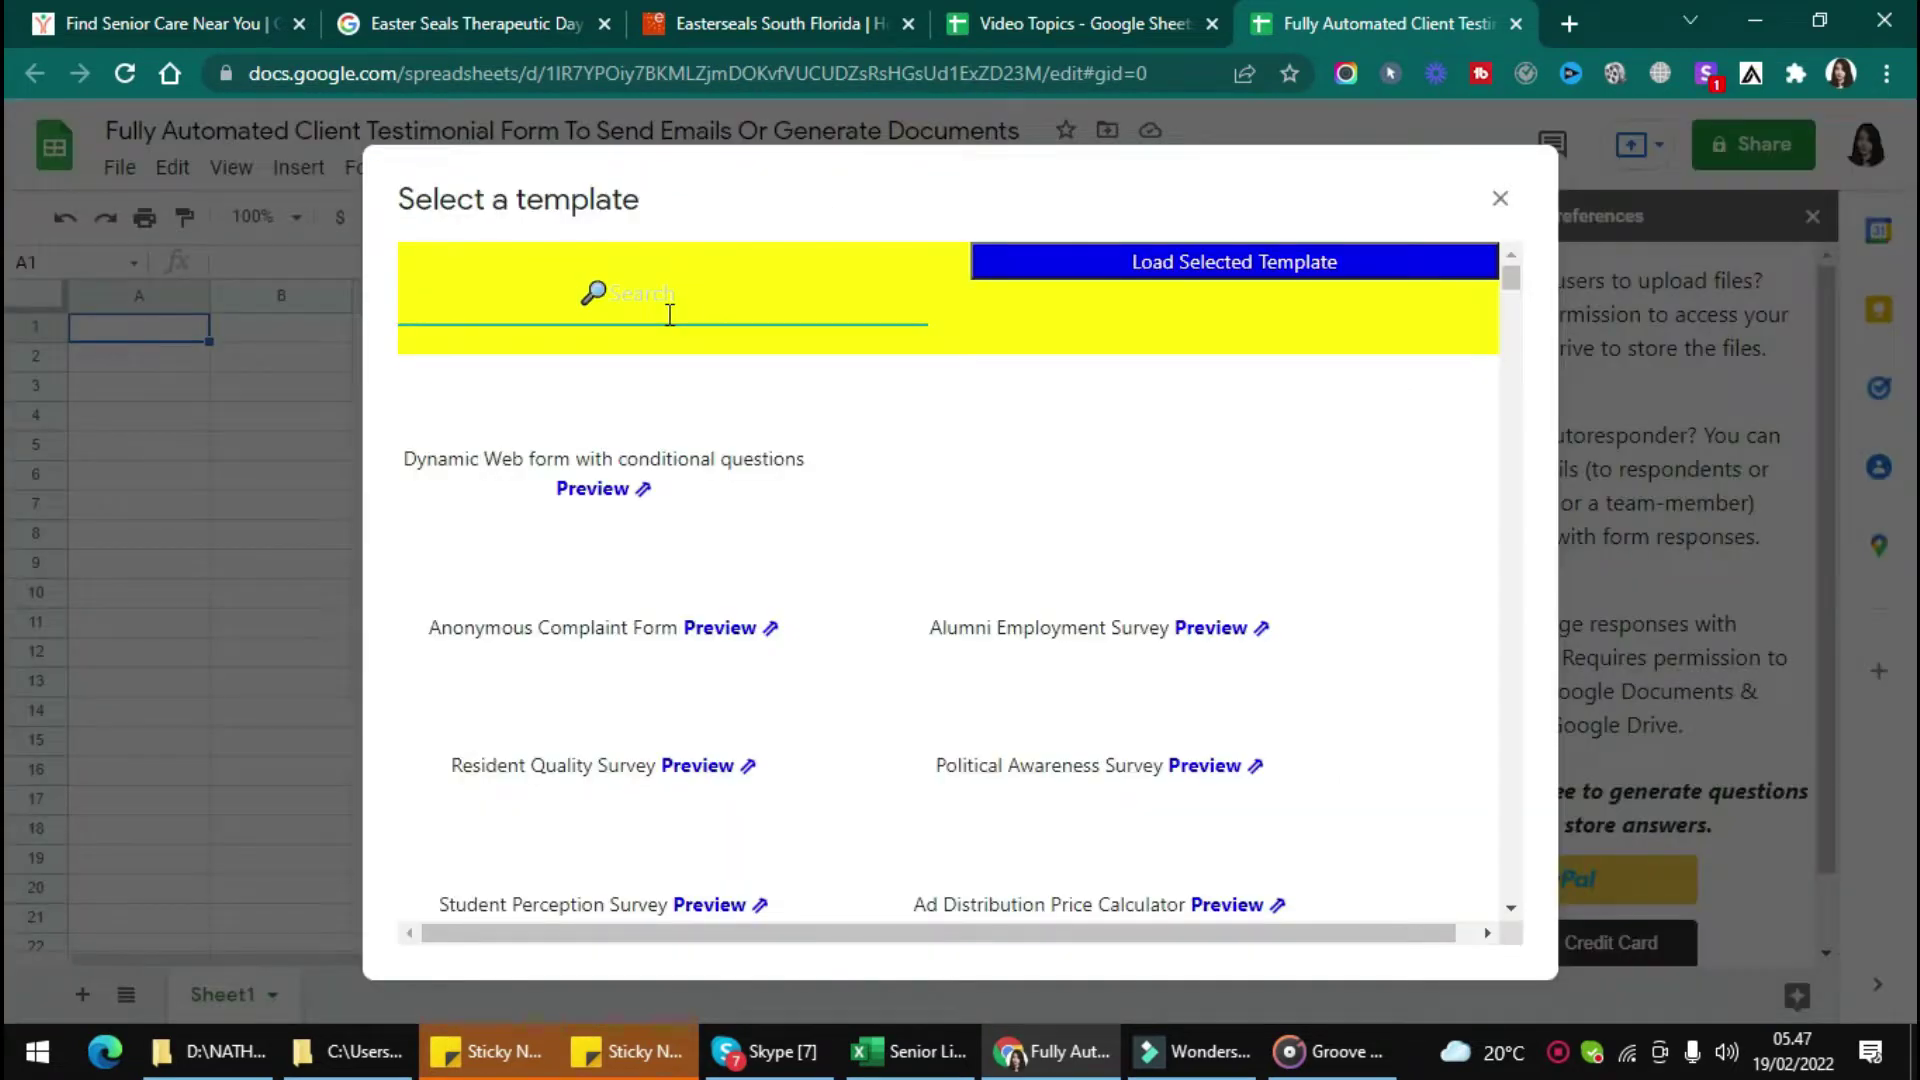
left_click(669, 310)
type("Clie")
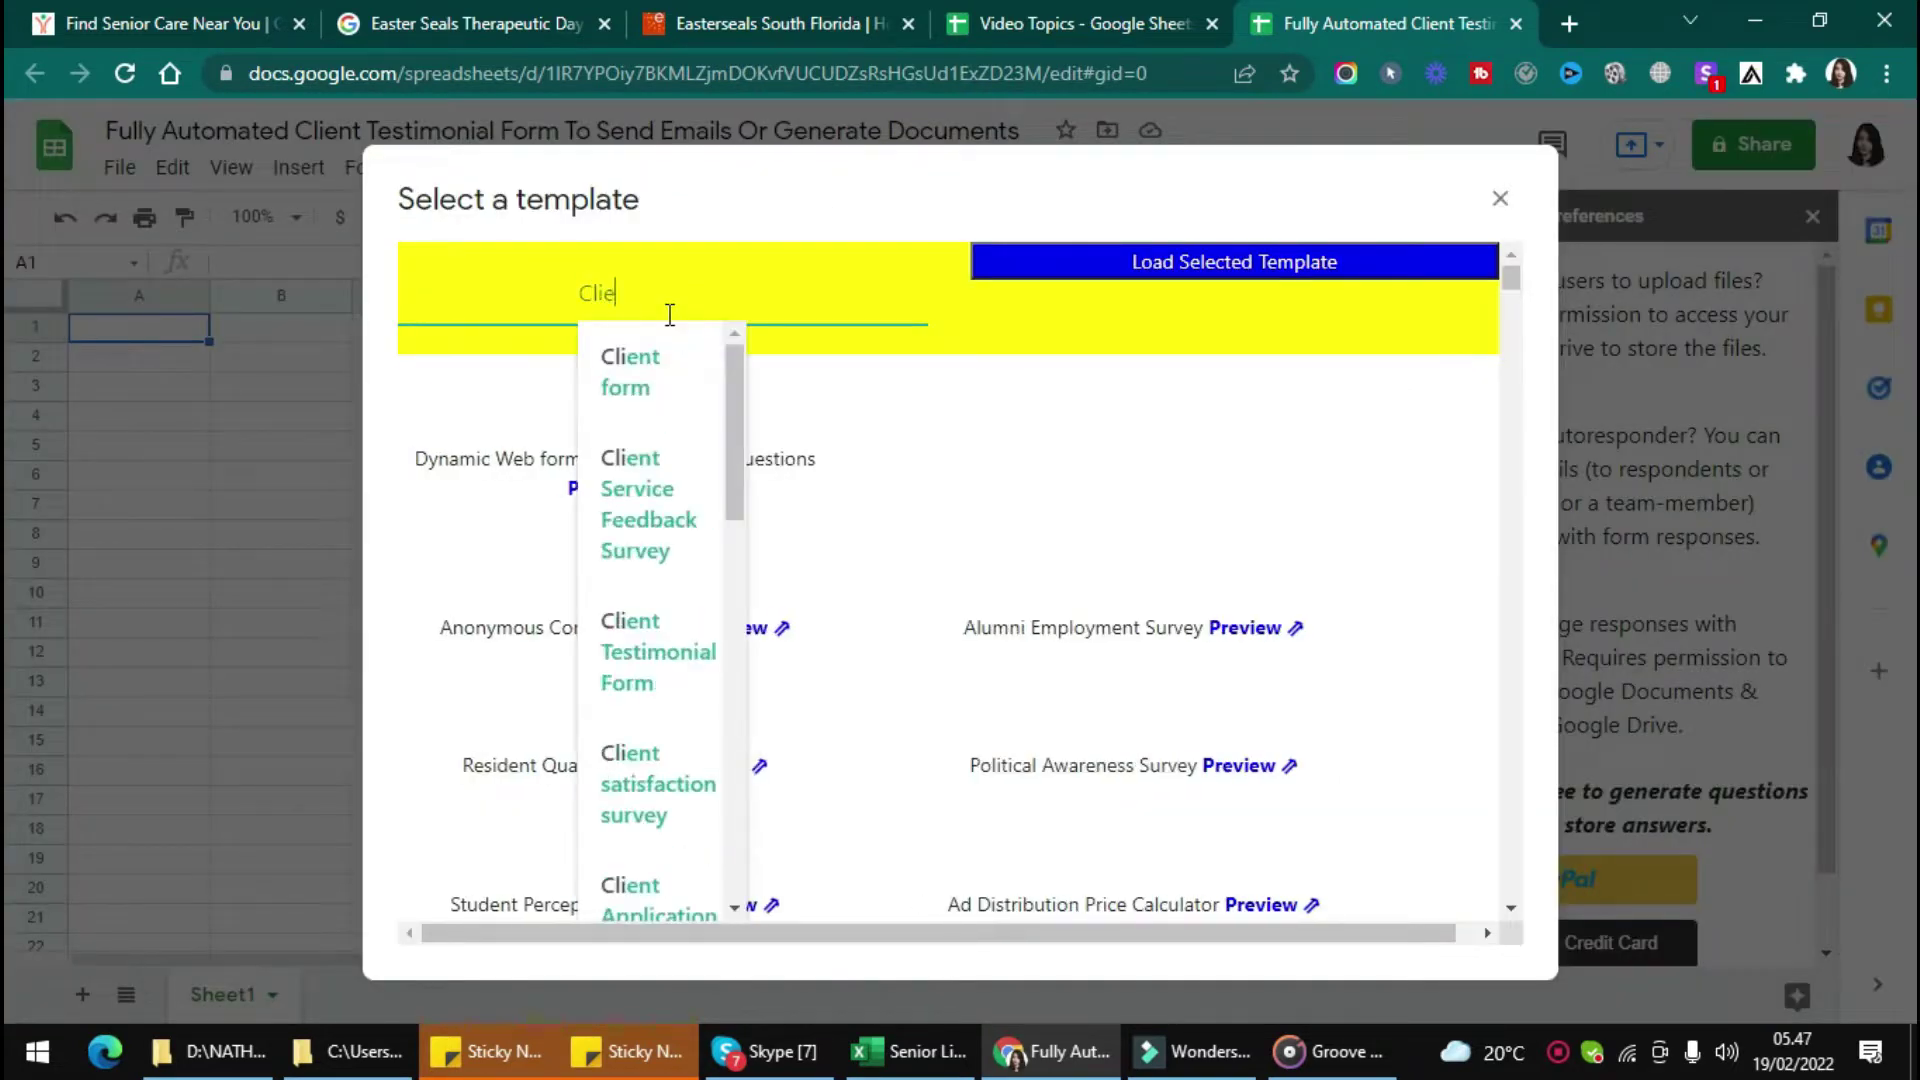
type("nt tes")
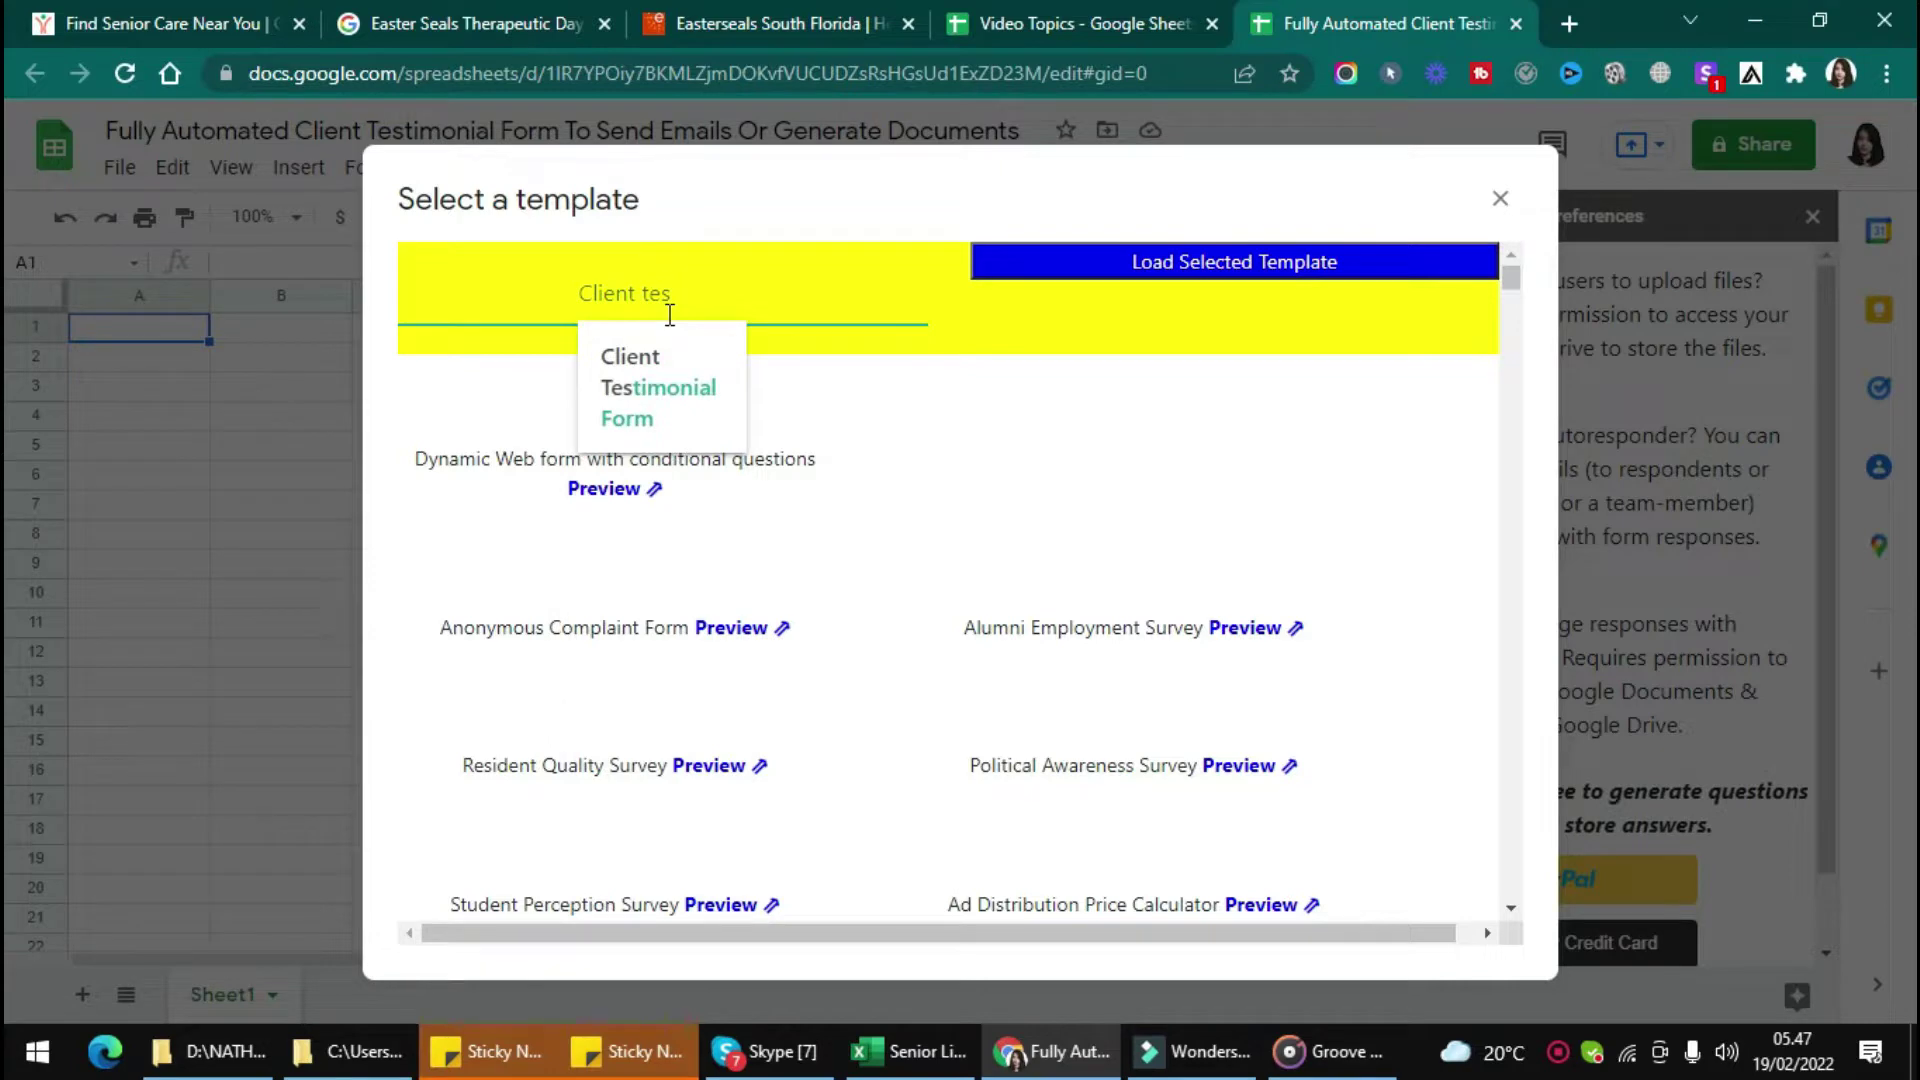
left_click(668, 375)
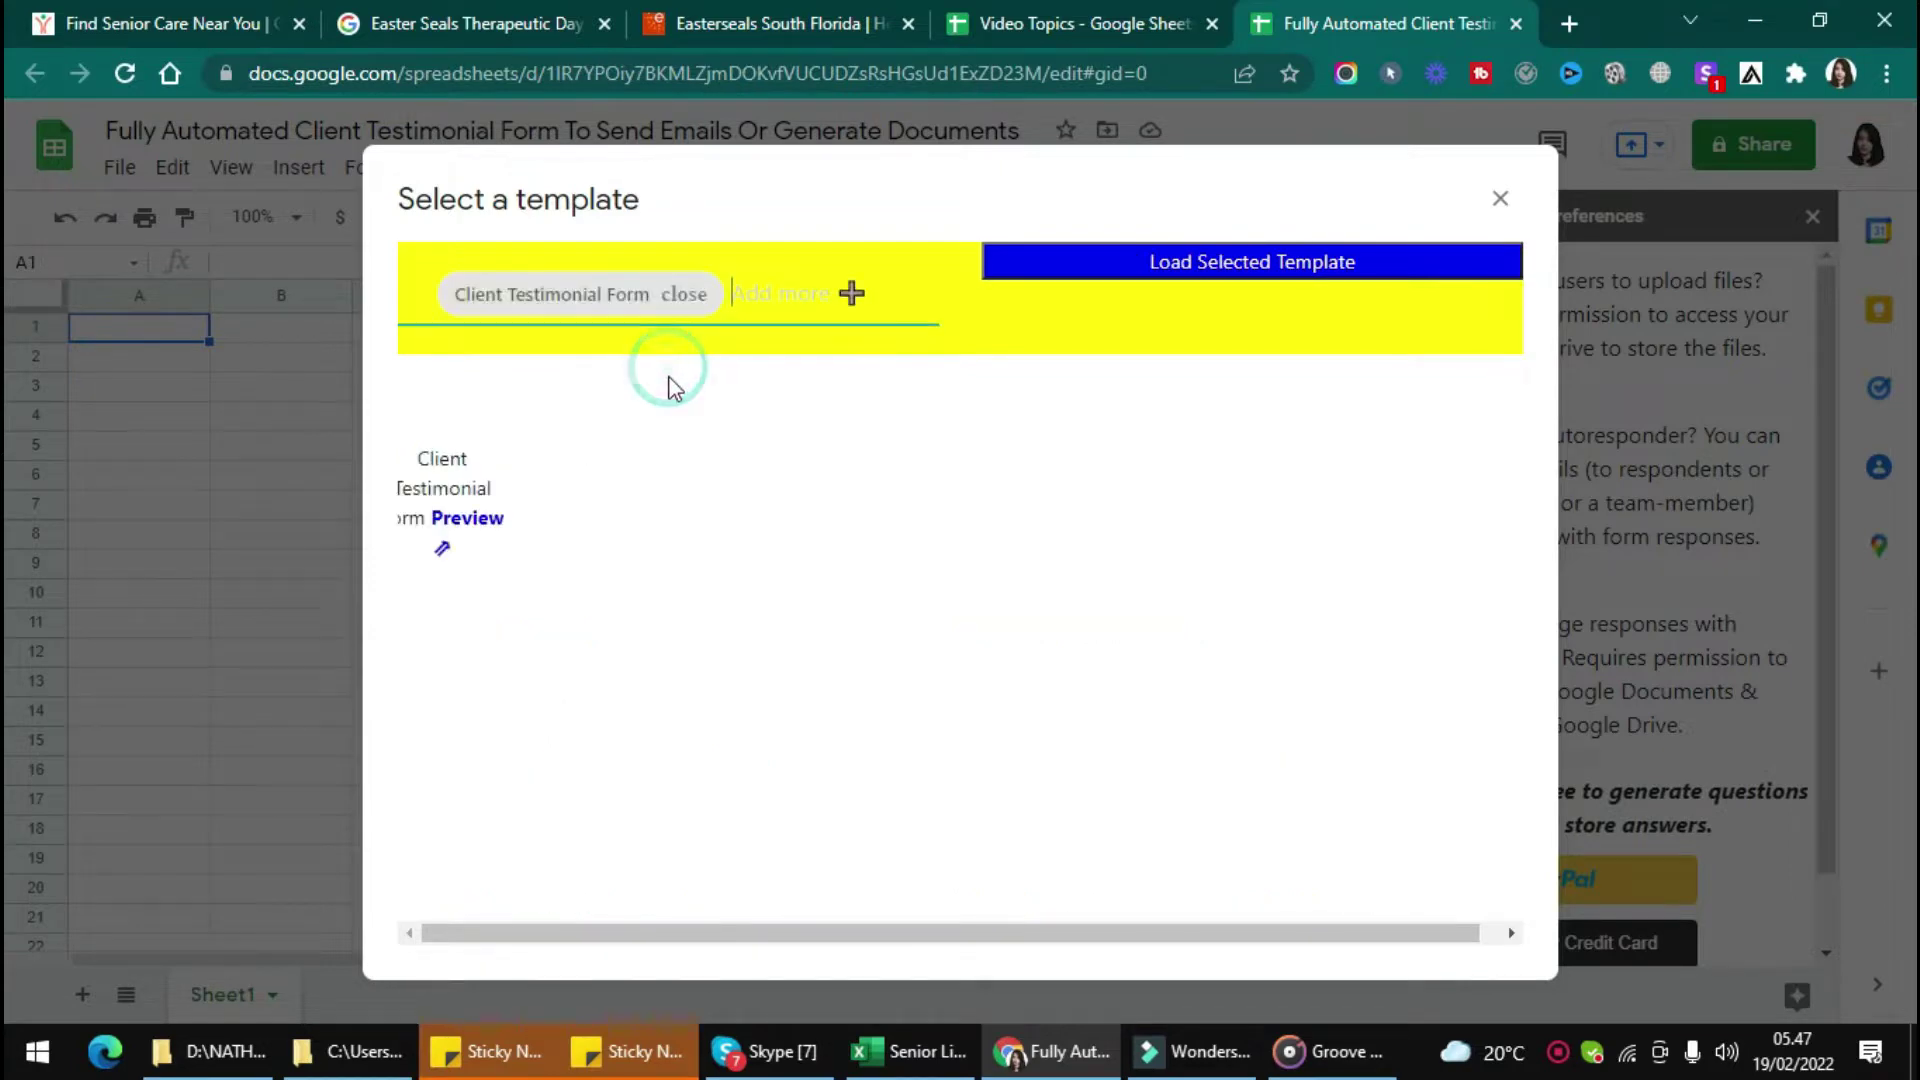
left_click(1203, 262)
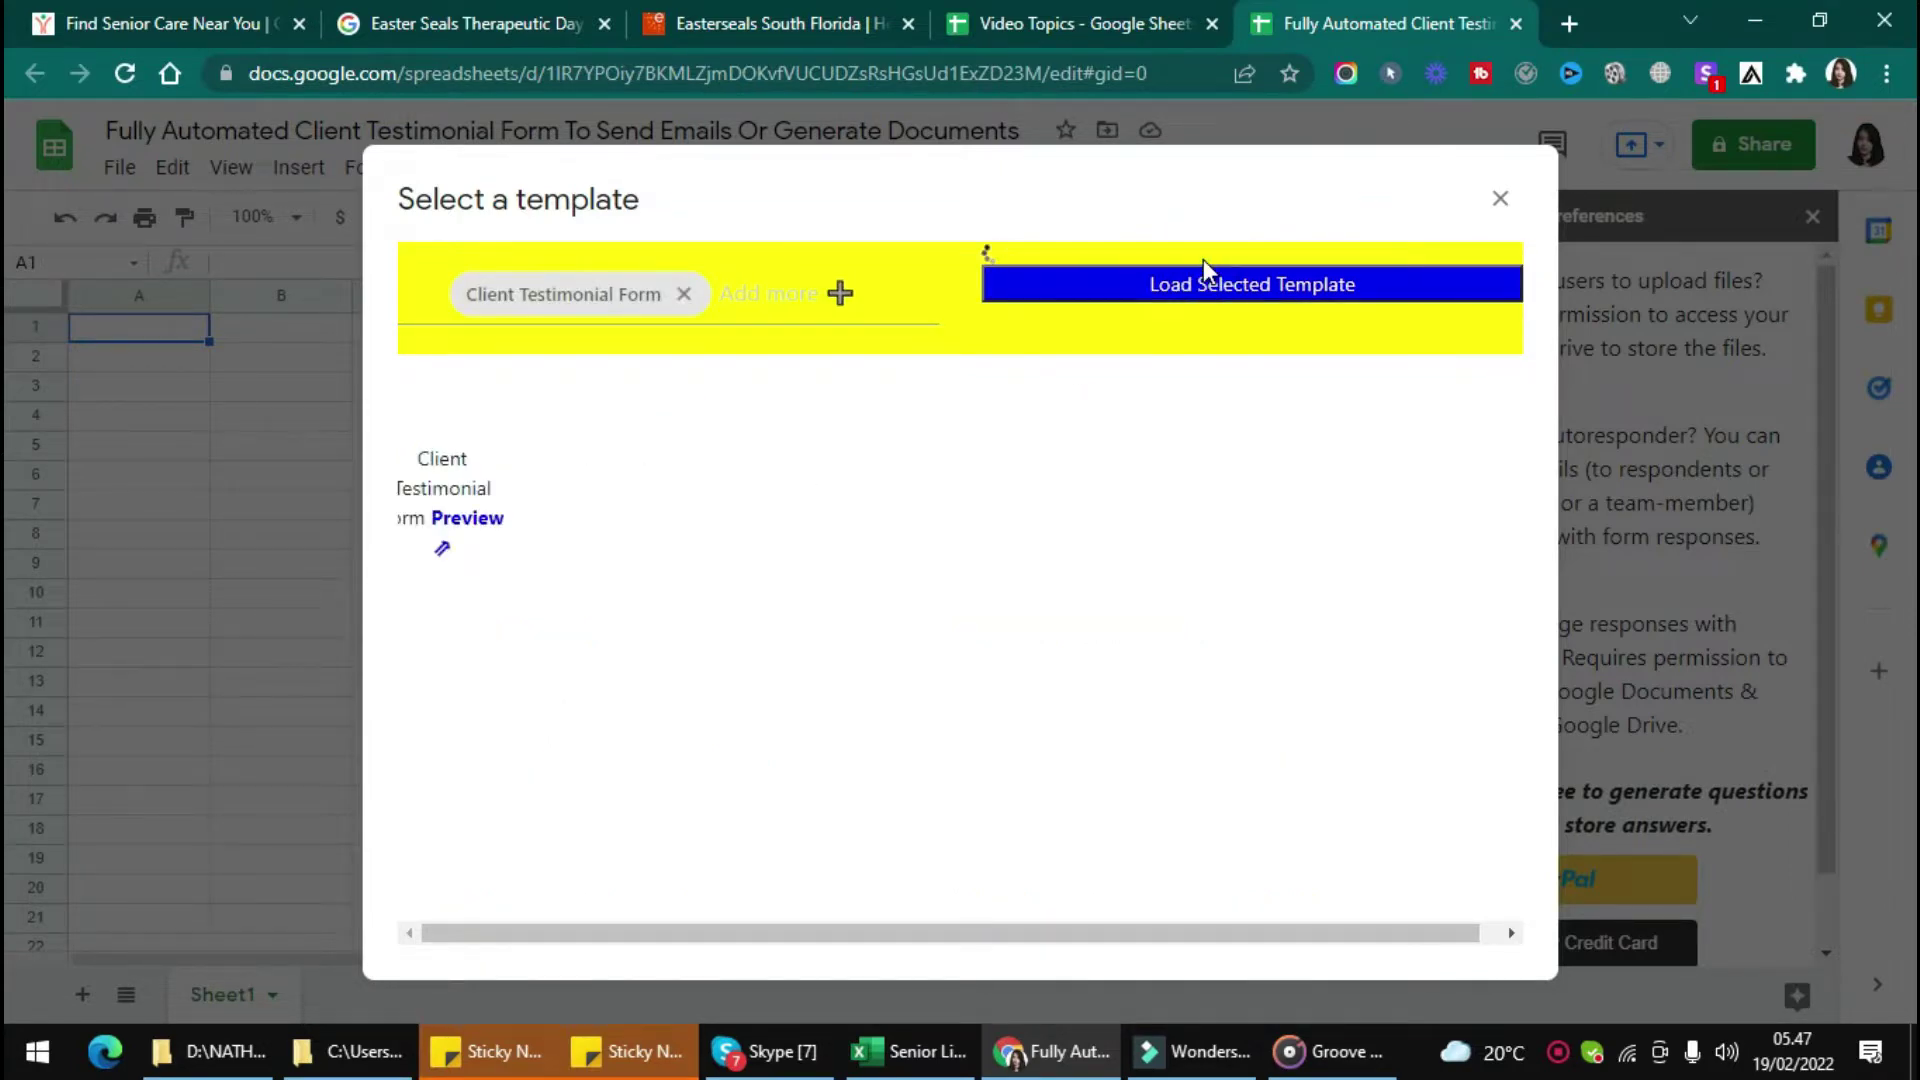
Step: Look through the template's Dashboard, Responses, Questions and Settings sheets
left_click(996, 980)
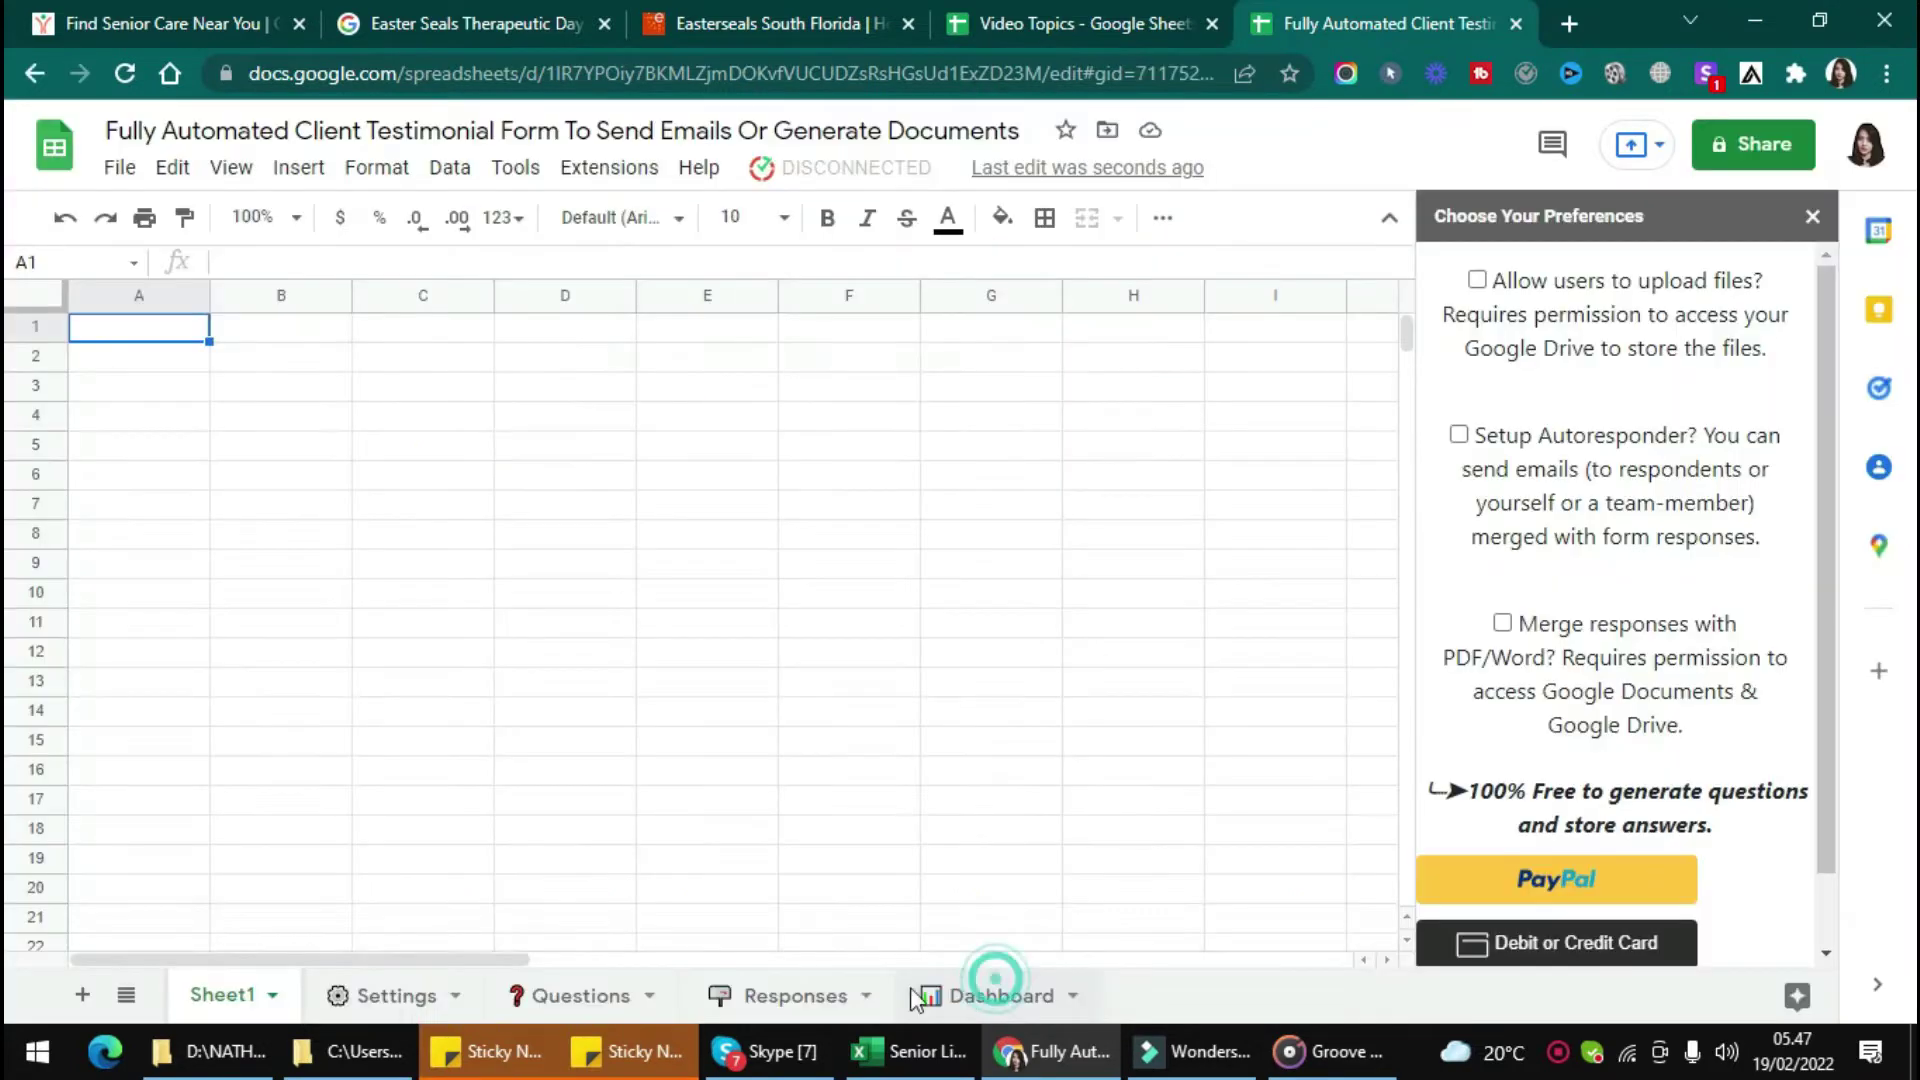
left_click(784, 994)
left_click(579, 996)
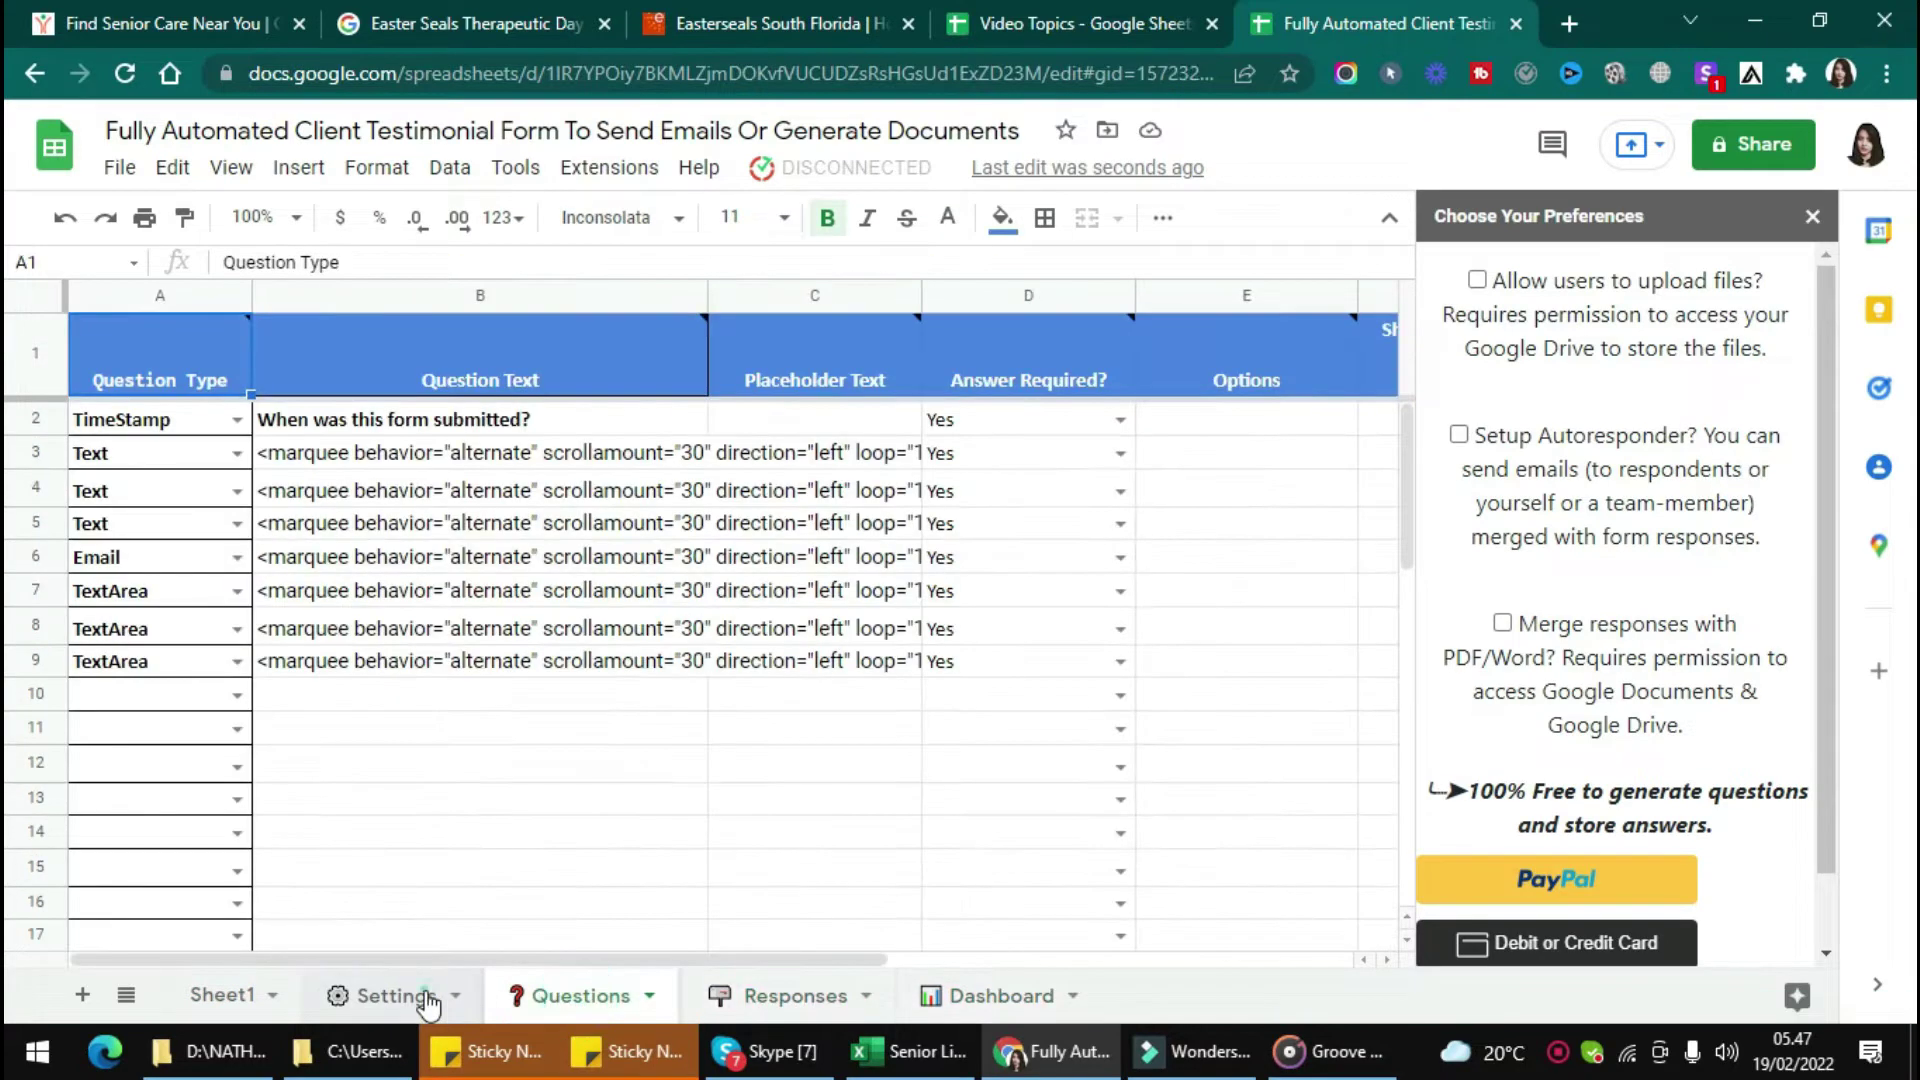
left_click(427, 1000)
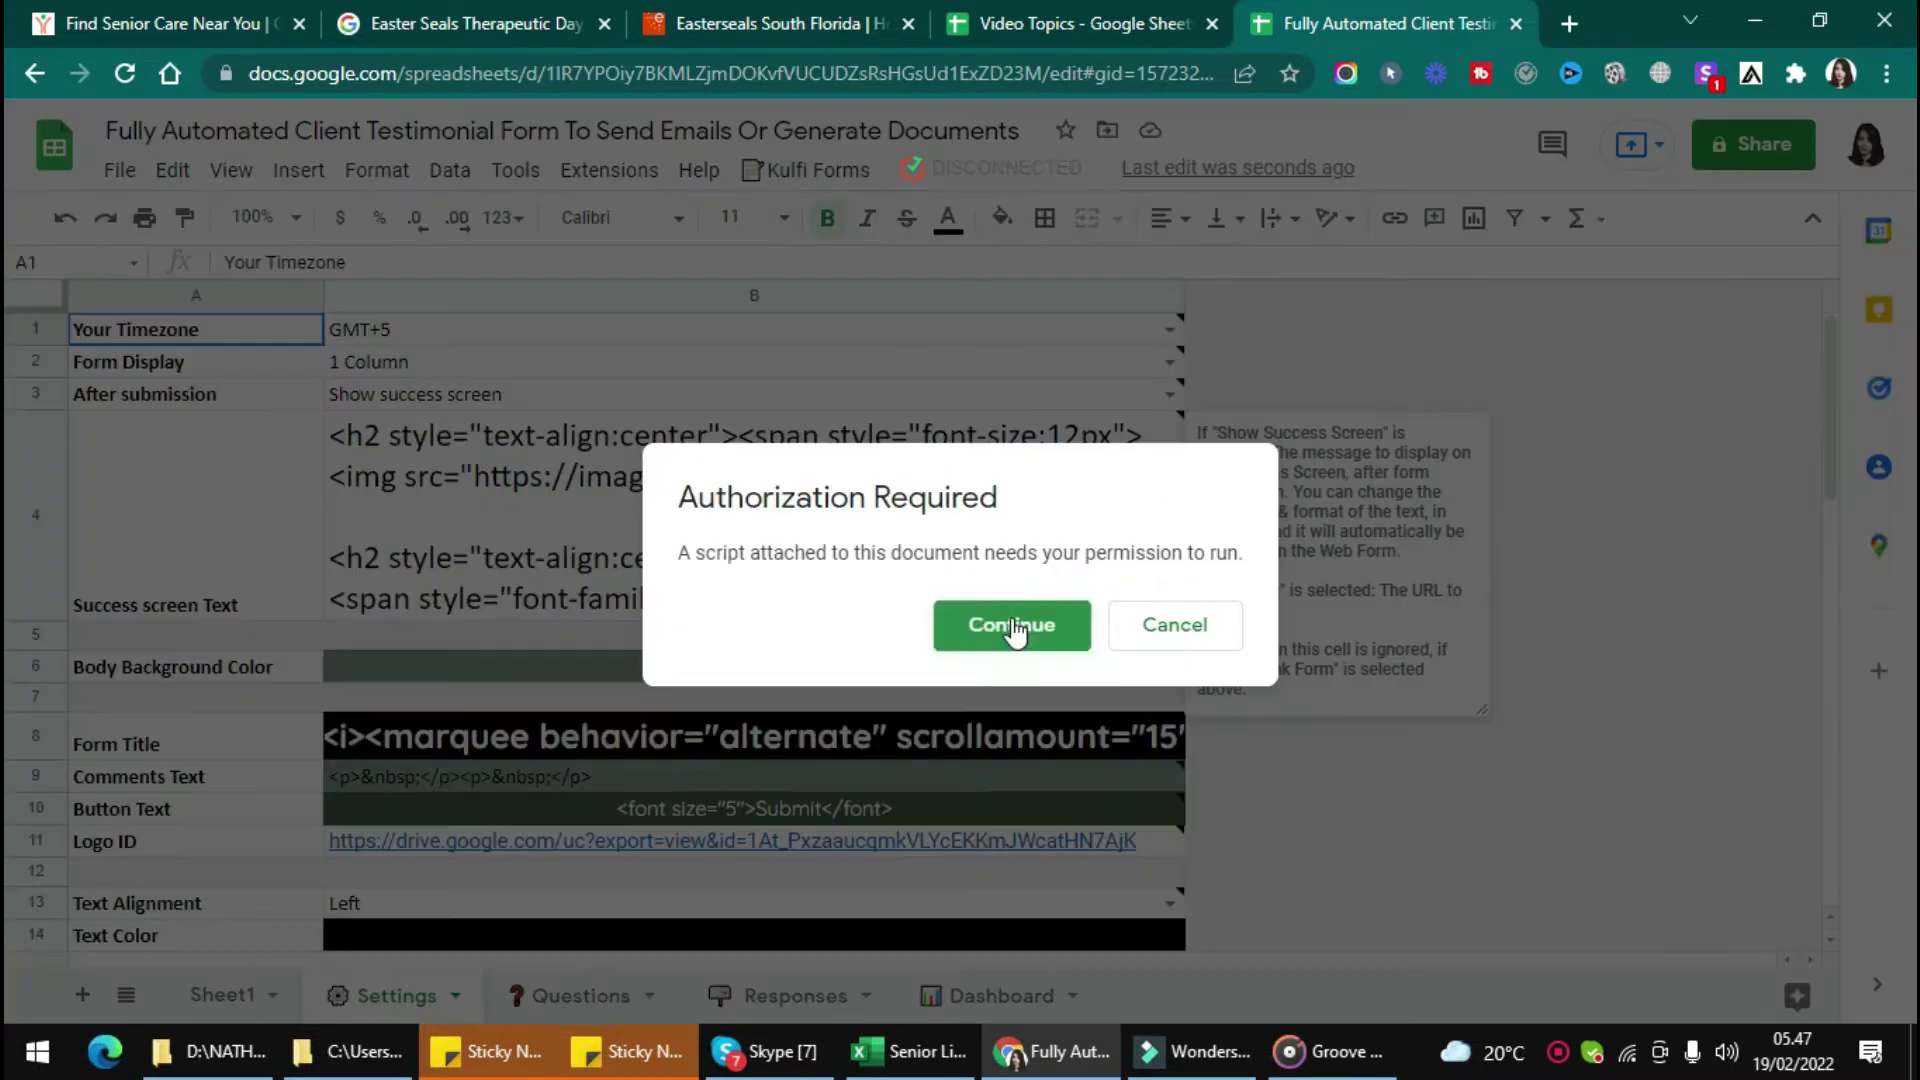
Step: Authorize Kulfi_Forms_ClientScript to access the Google account so that the form link is generated
left_click(1013, 627)
left_click(666, 562)
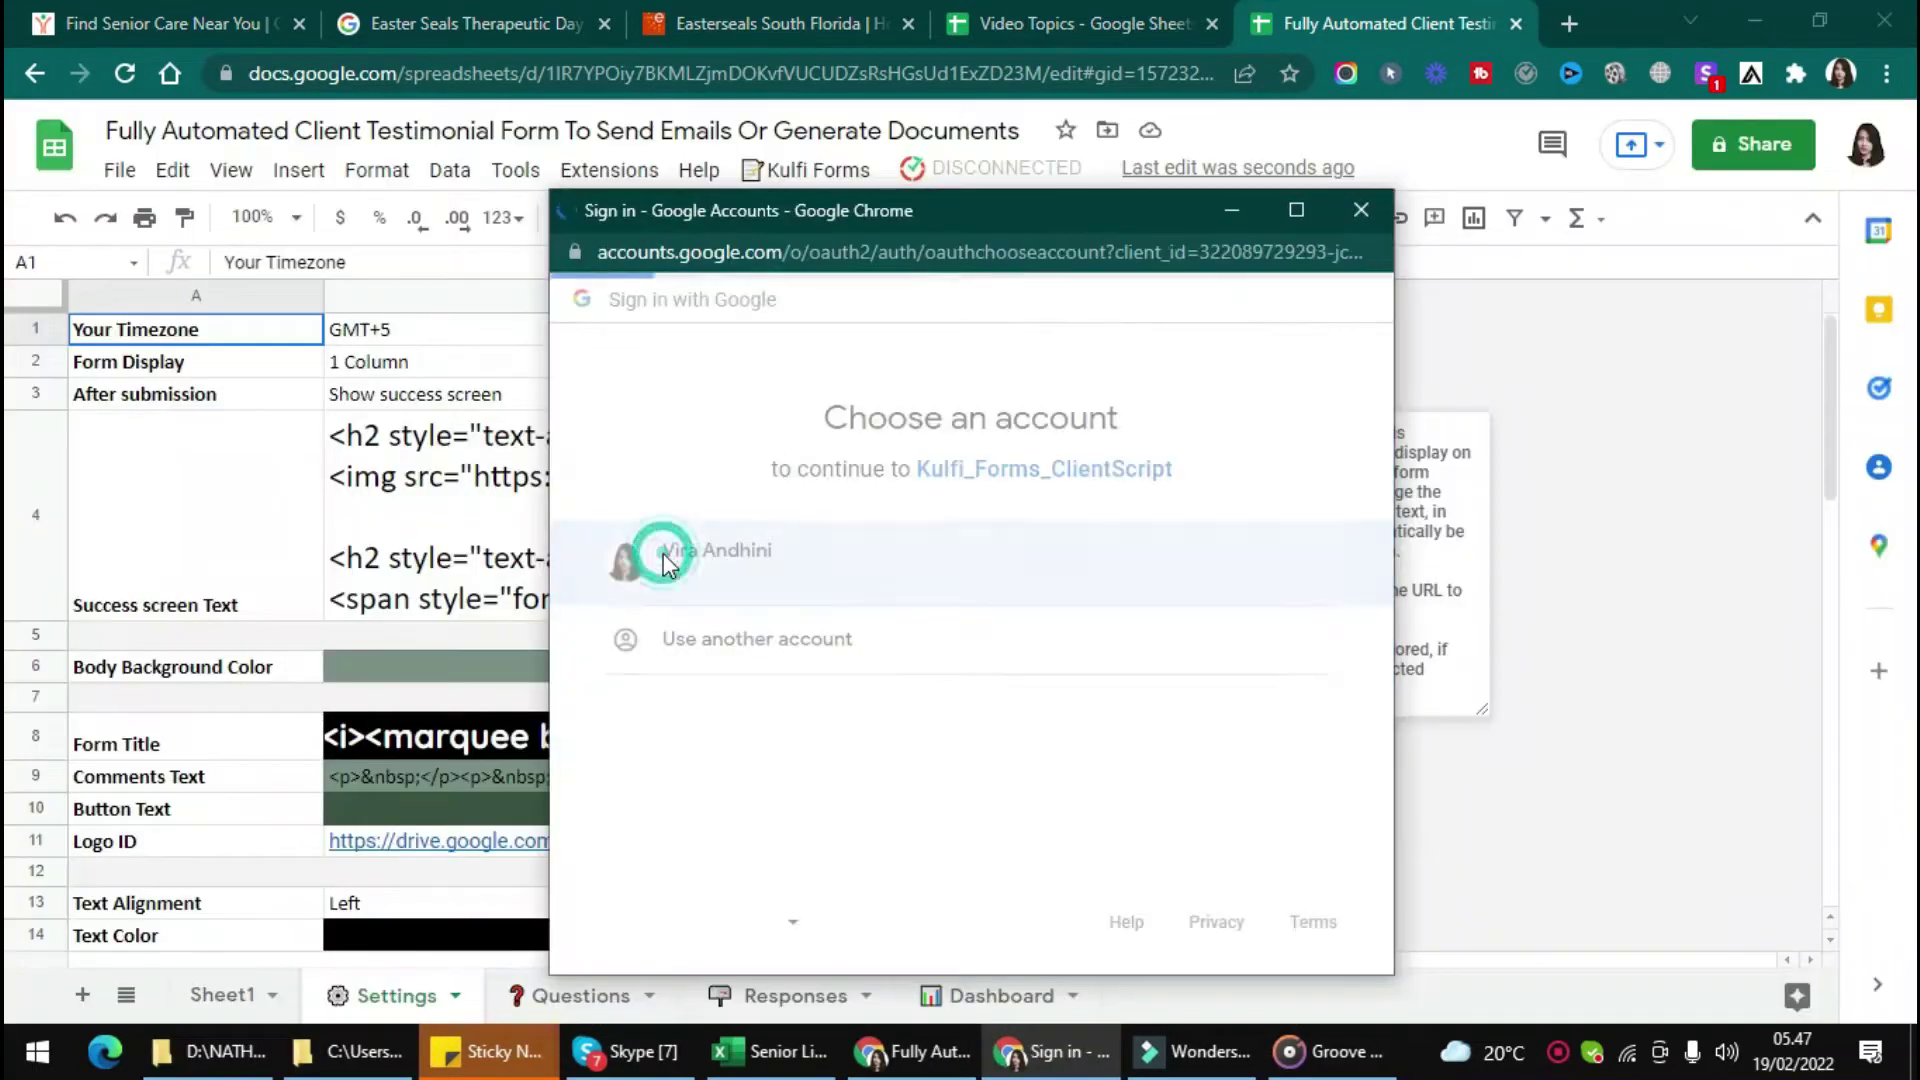
left_click(624, 759)
scroll(749, 800, "down", 1)
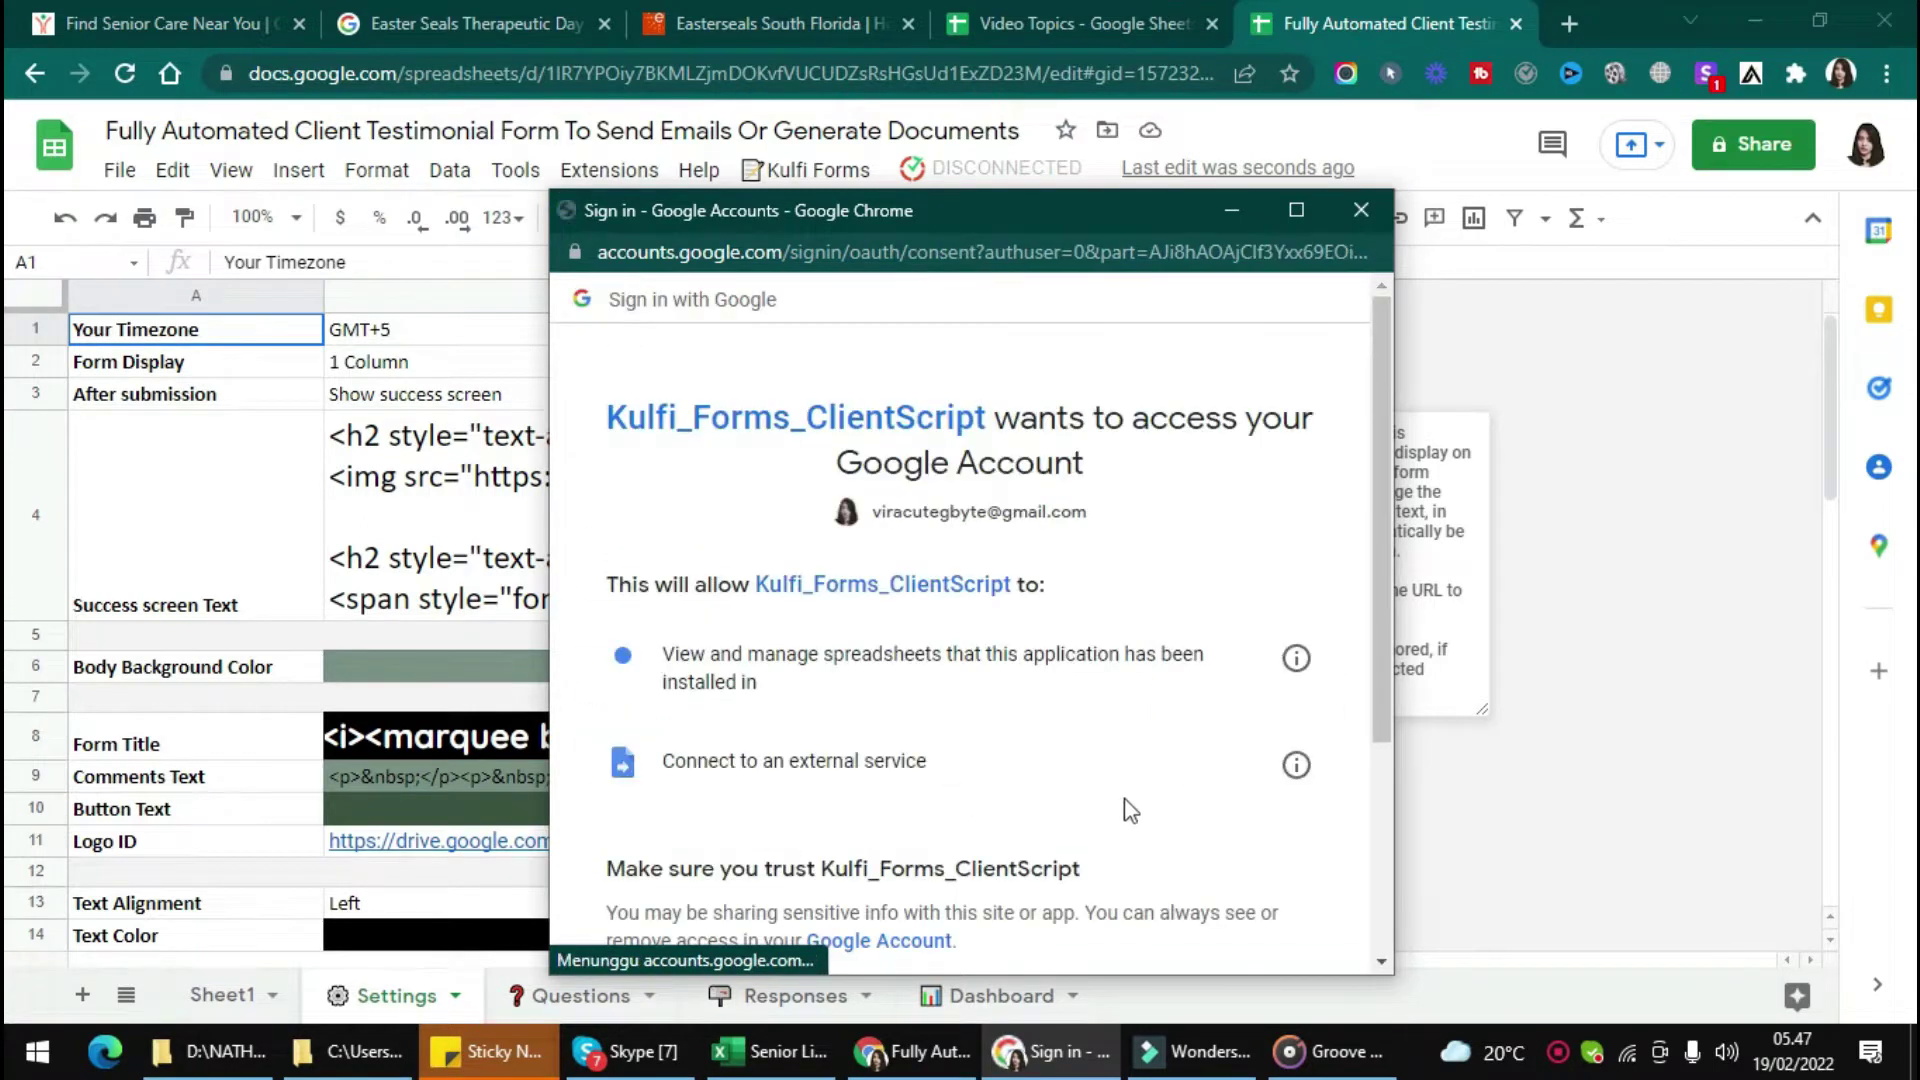
scroll(1126, 805, "down", 5)
left_click(1160, 790)
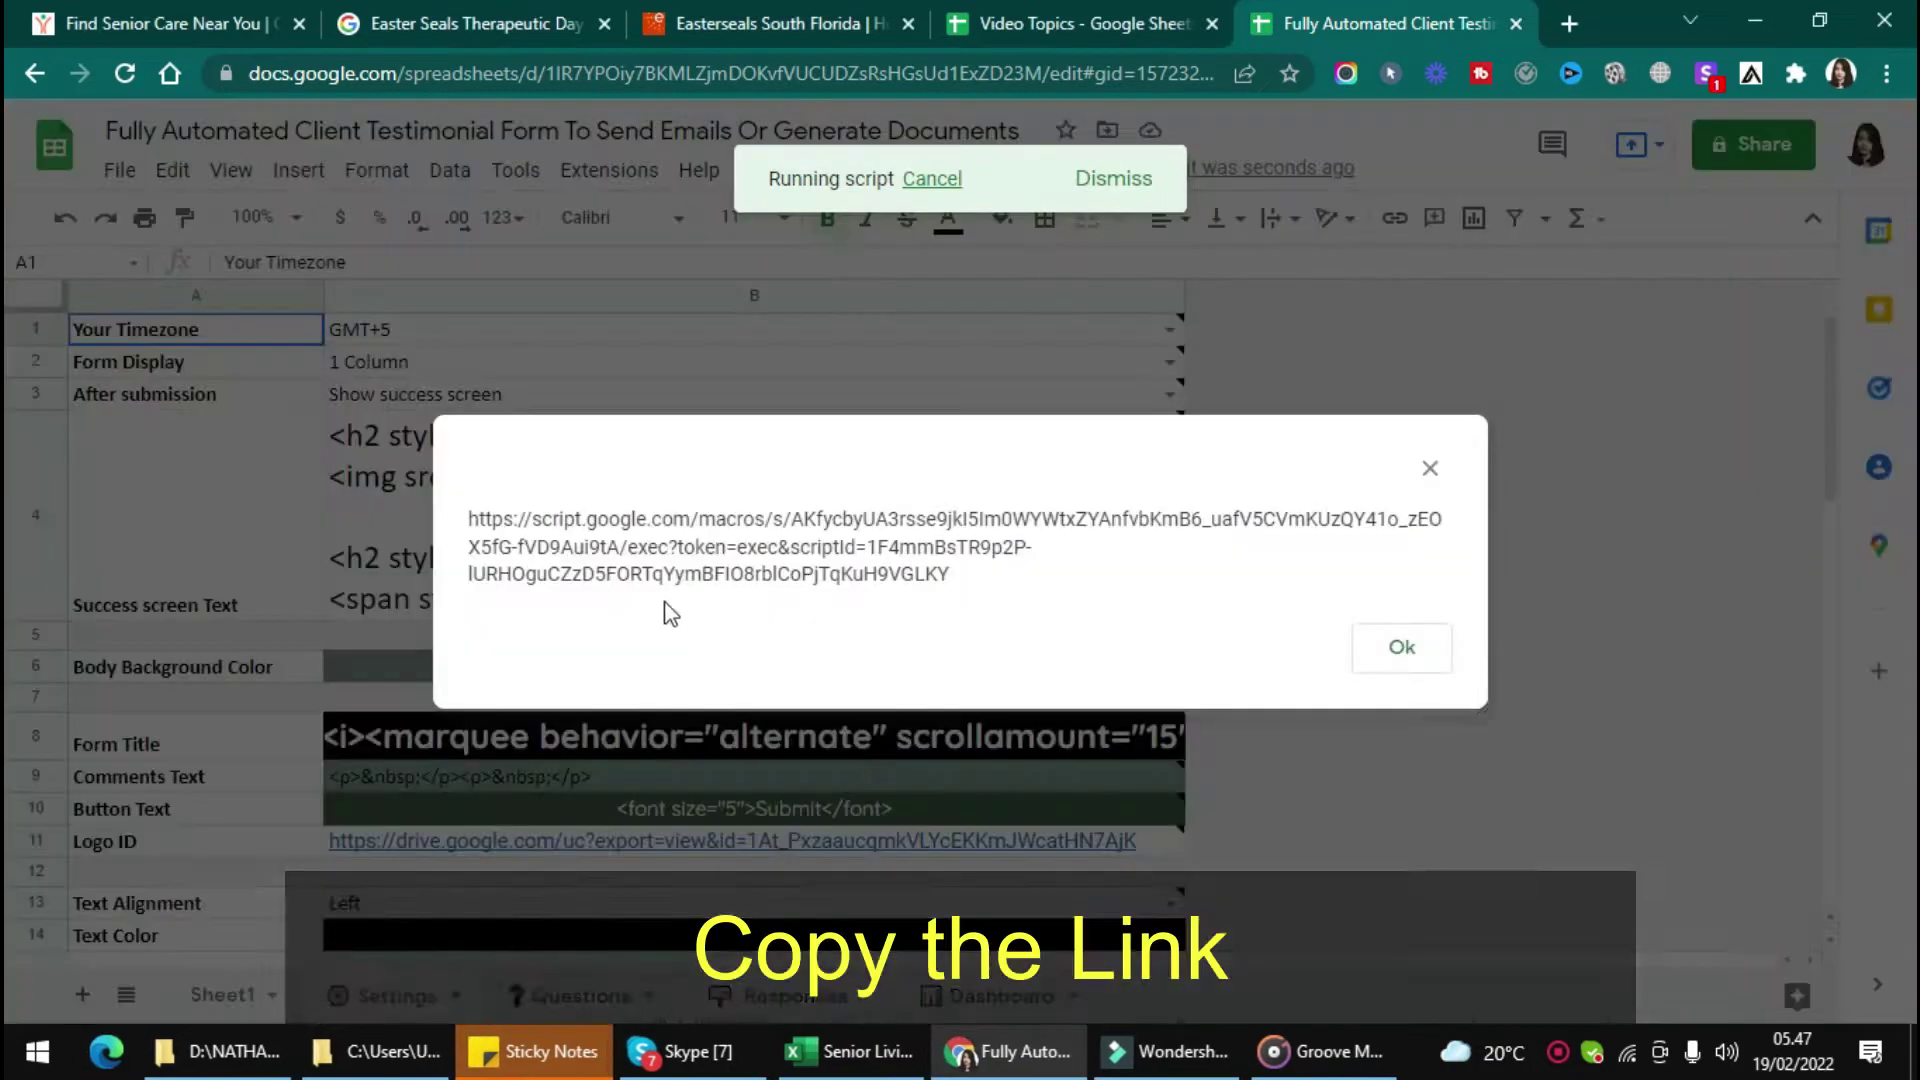
Step: Copy the generated form link, open it in a new browser tab and look through the form
left_click_drag(469, 519, 1084, 583)
key("ctrl+c")
key("ctrl+t")
key("ctrl+v")
key("Return")
scroll(893, 654, "down", 7)
scroll(893, 655, "up", 7)
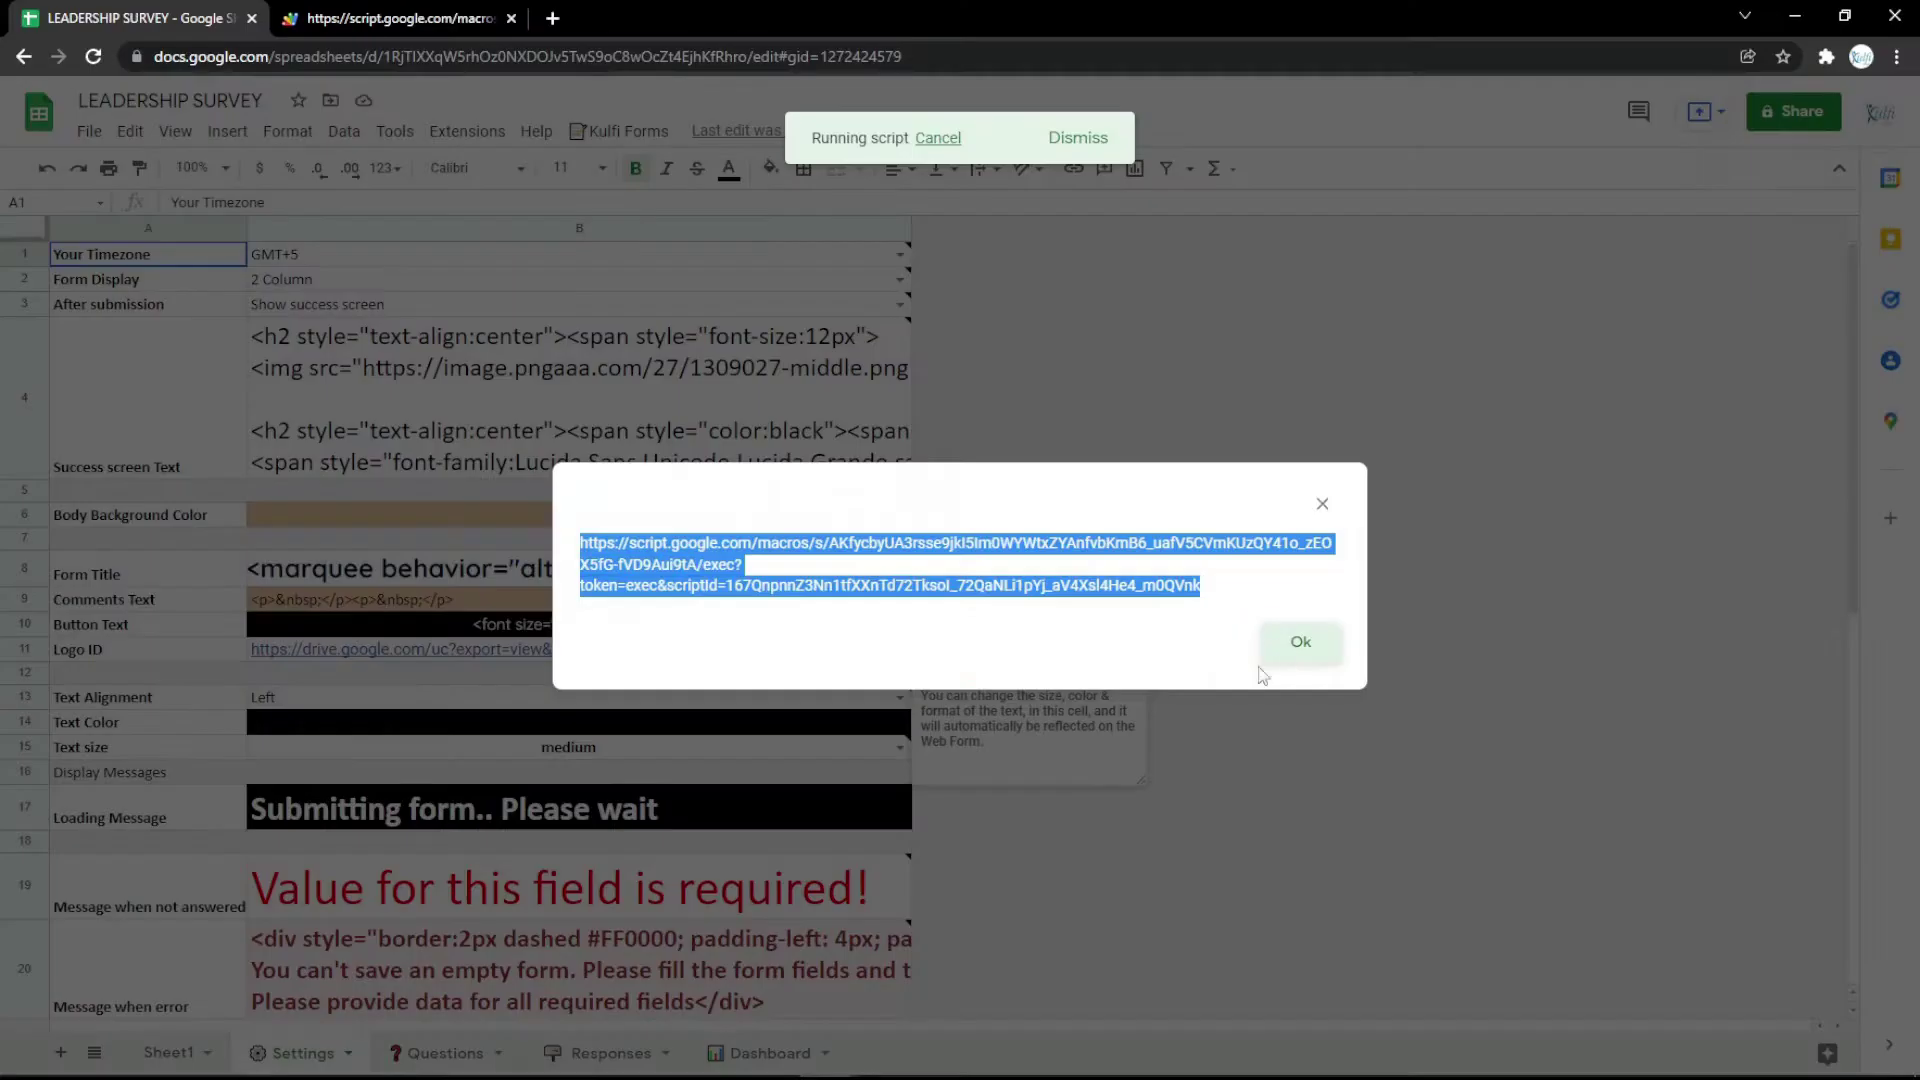
Step: Insert a row above the Department question on the Questions sheet and set its question type to Text
left_click(1294, 643)
left_click(440, 1053)
left_click(27, 349)
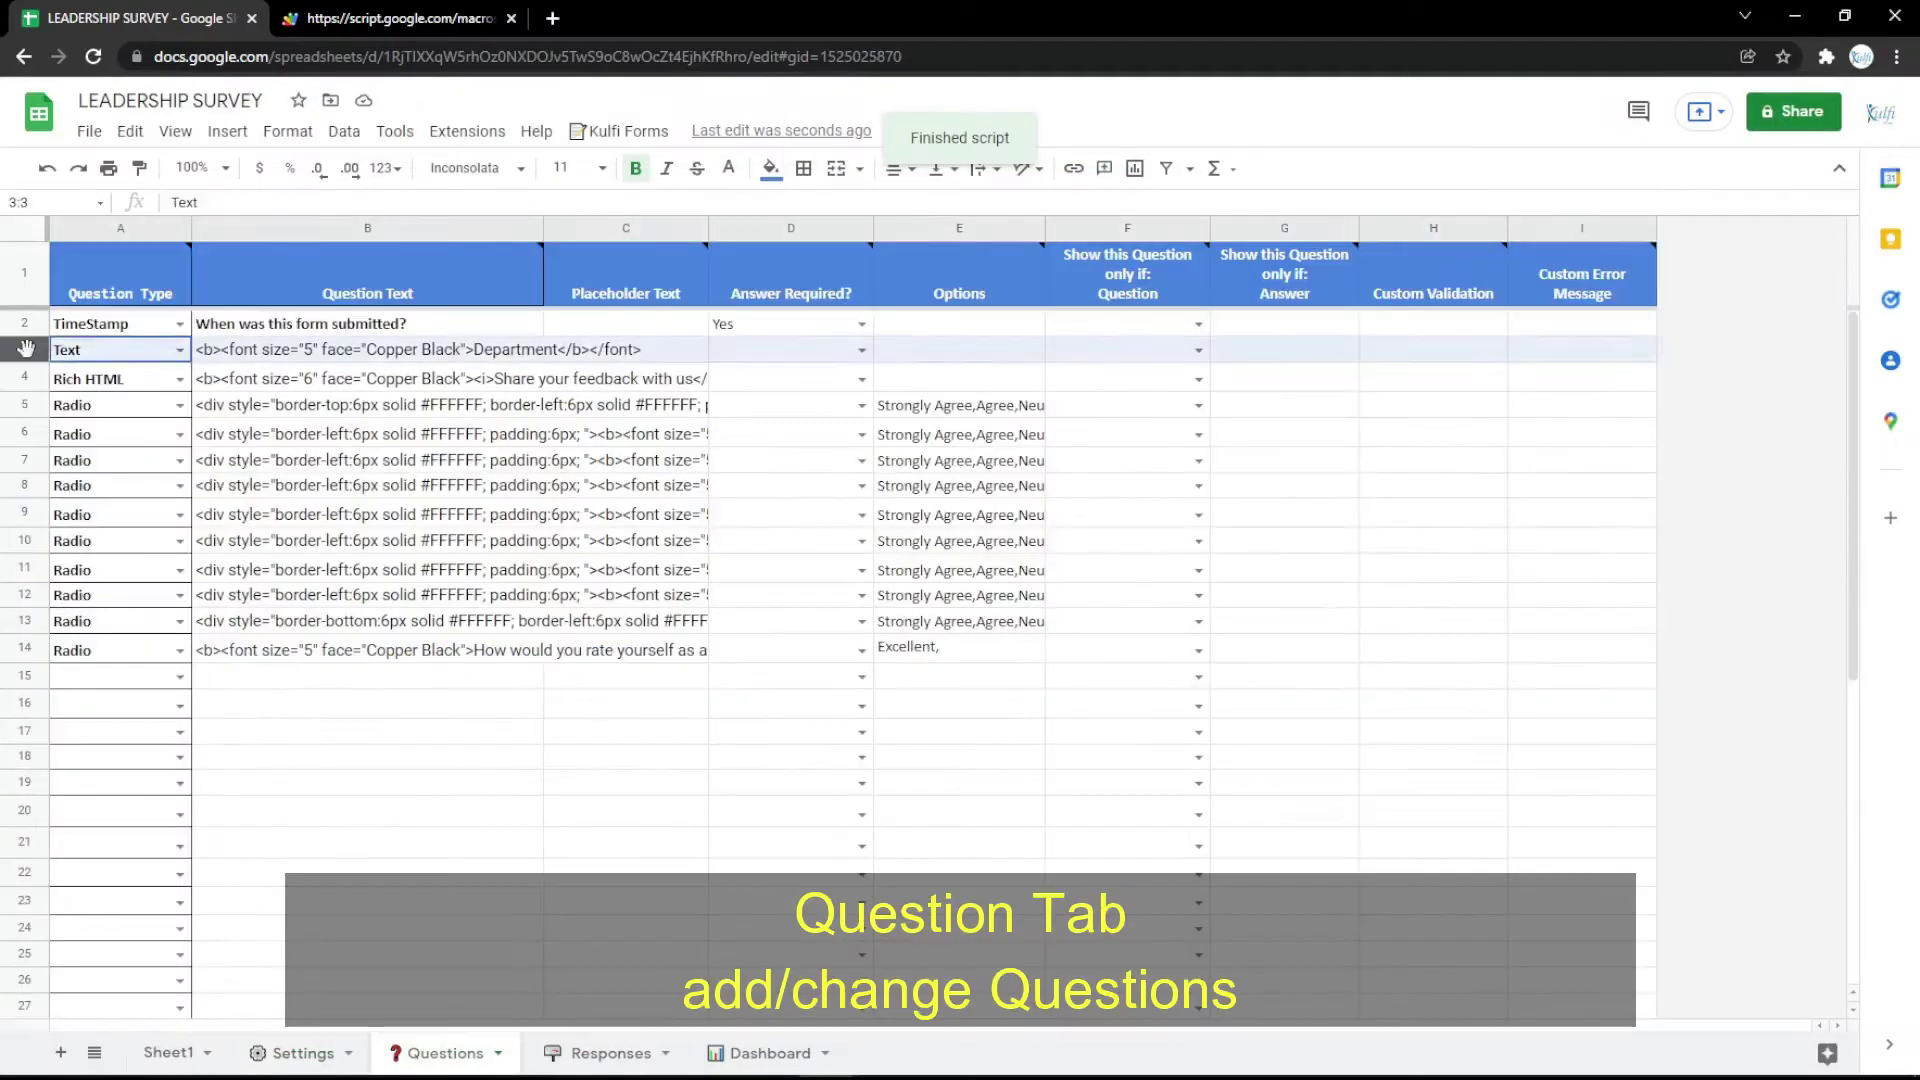
right_click(27, 349)
left_click(150, 533)
left_click(180, 349)
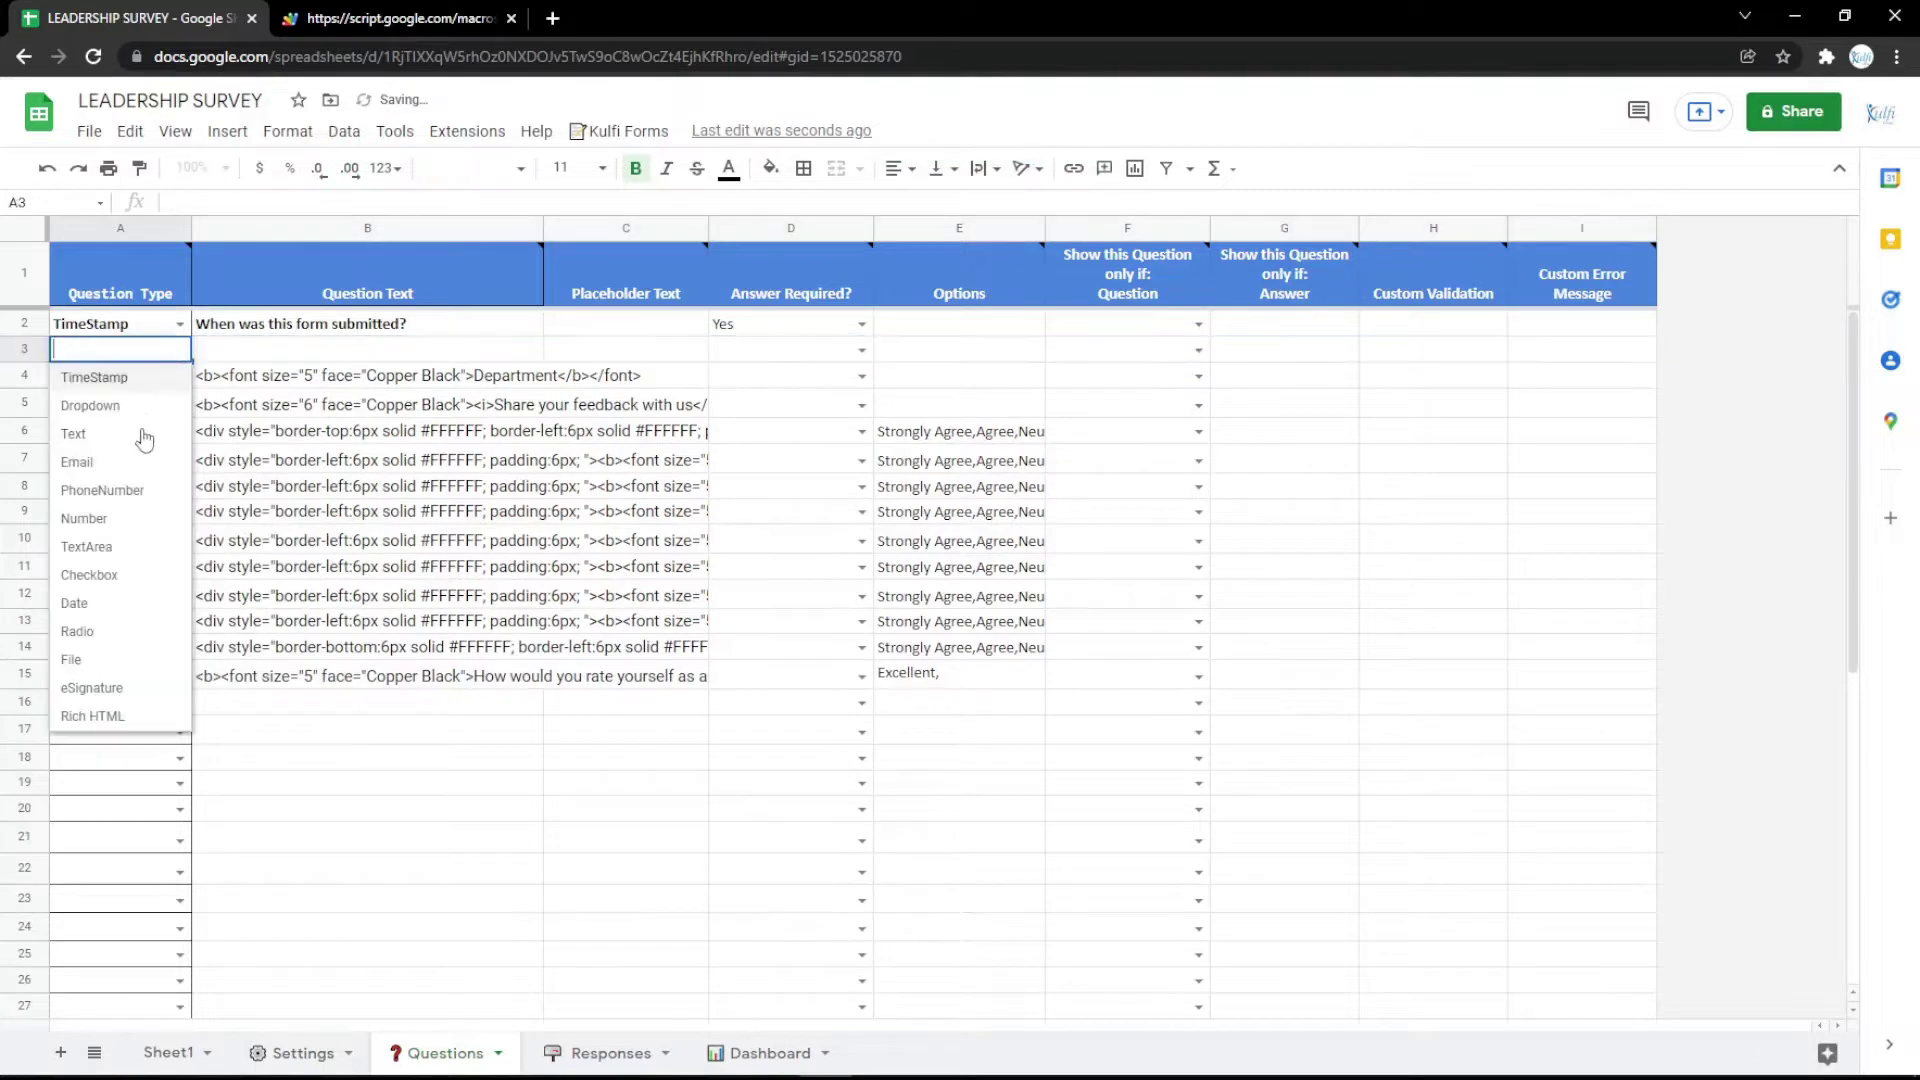
left_click(121, 436)
Step: Copy the Department question text into the new row 3, replace its label with "Name" and reload the form
left_click(325, 380)
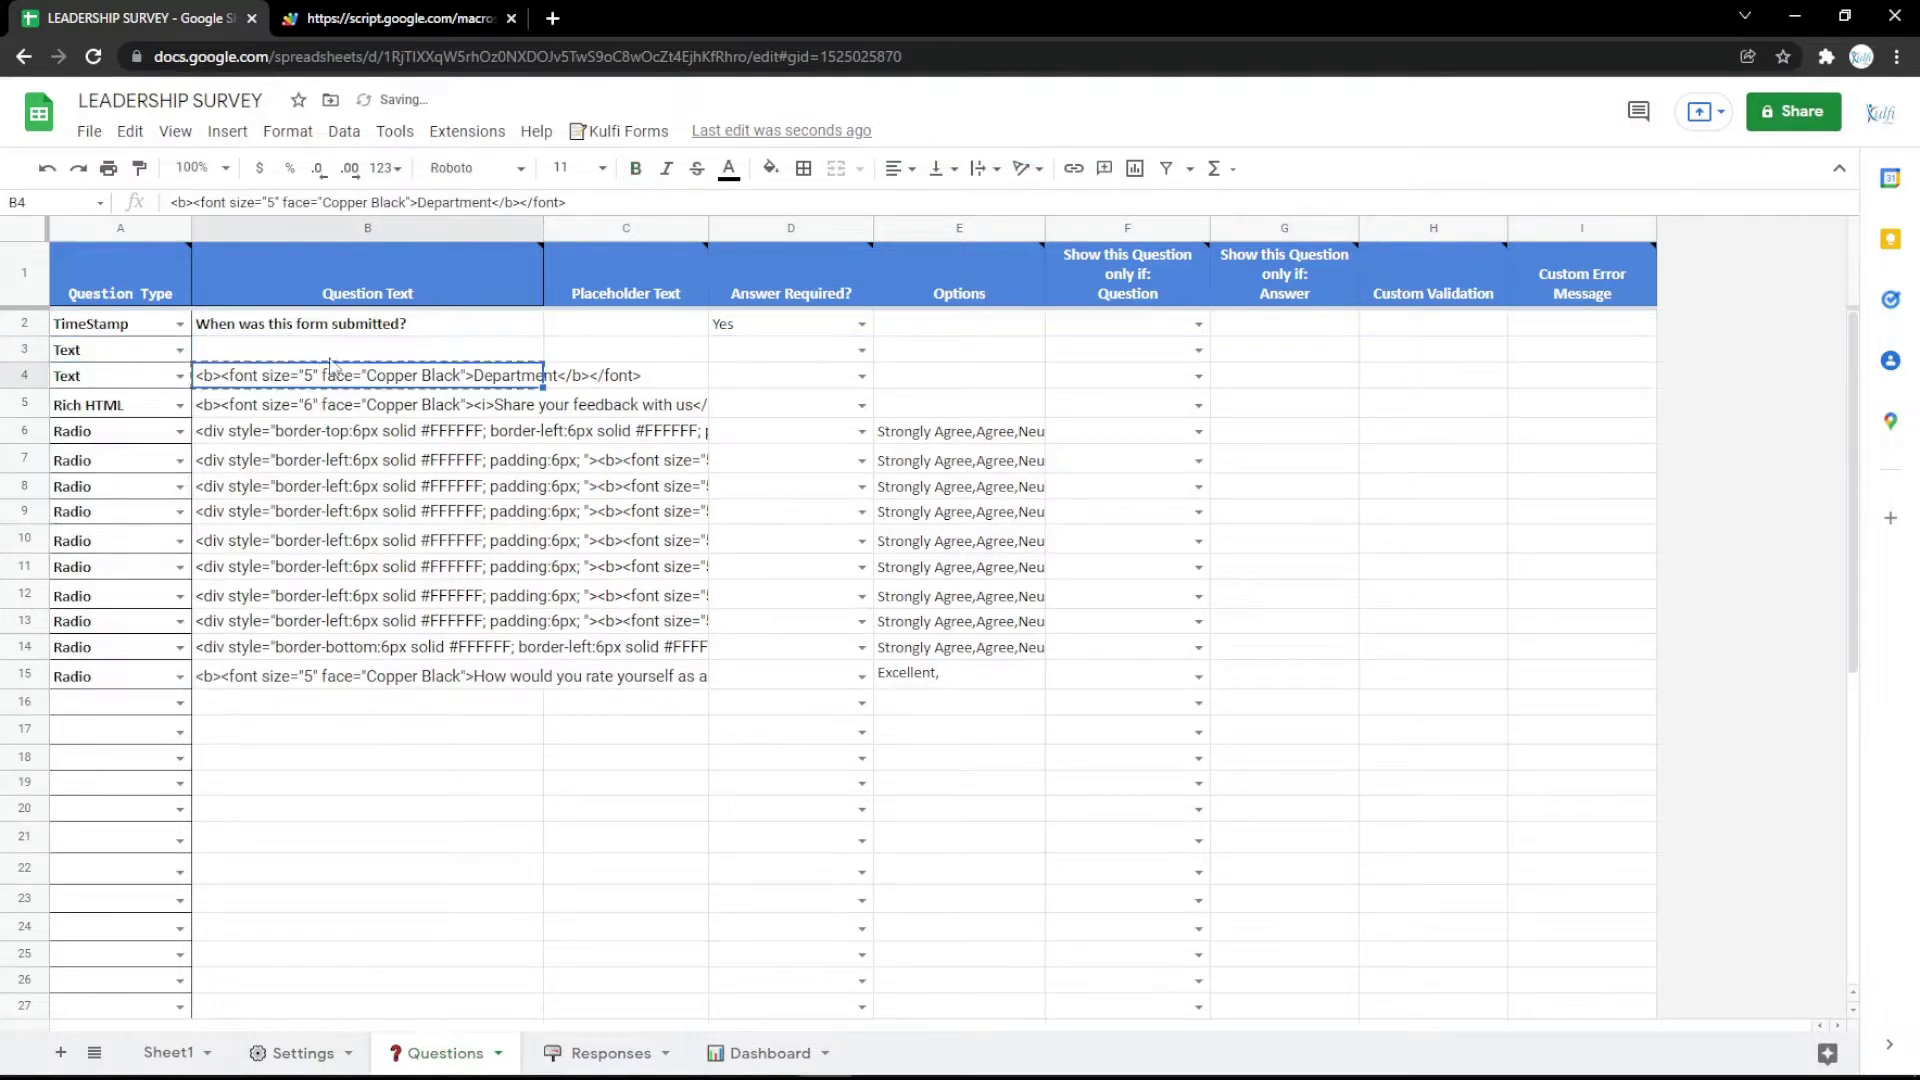
left_click(400, 349)
key("ctrl+v")
double_click(491, 350)
type("Name")
key("Return")
left_click(396, 14)
key("F5")
Step: Change the row 3 question to type Email with the label "Email" and reload the form
left_click(158, 14)
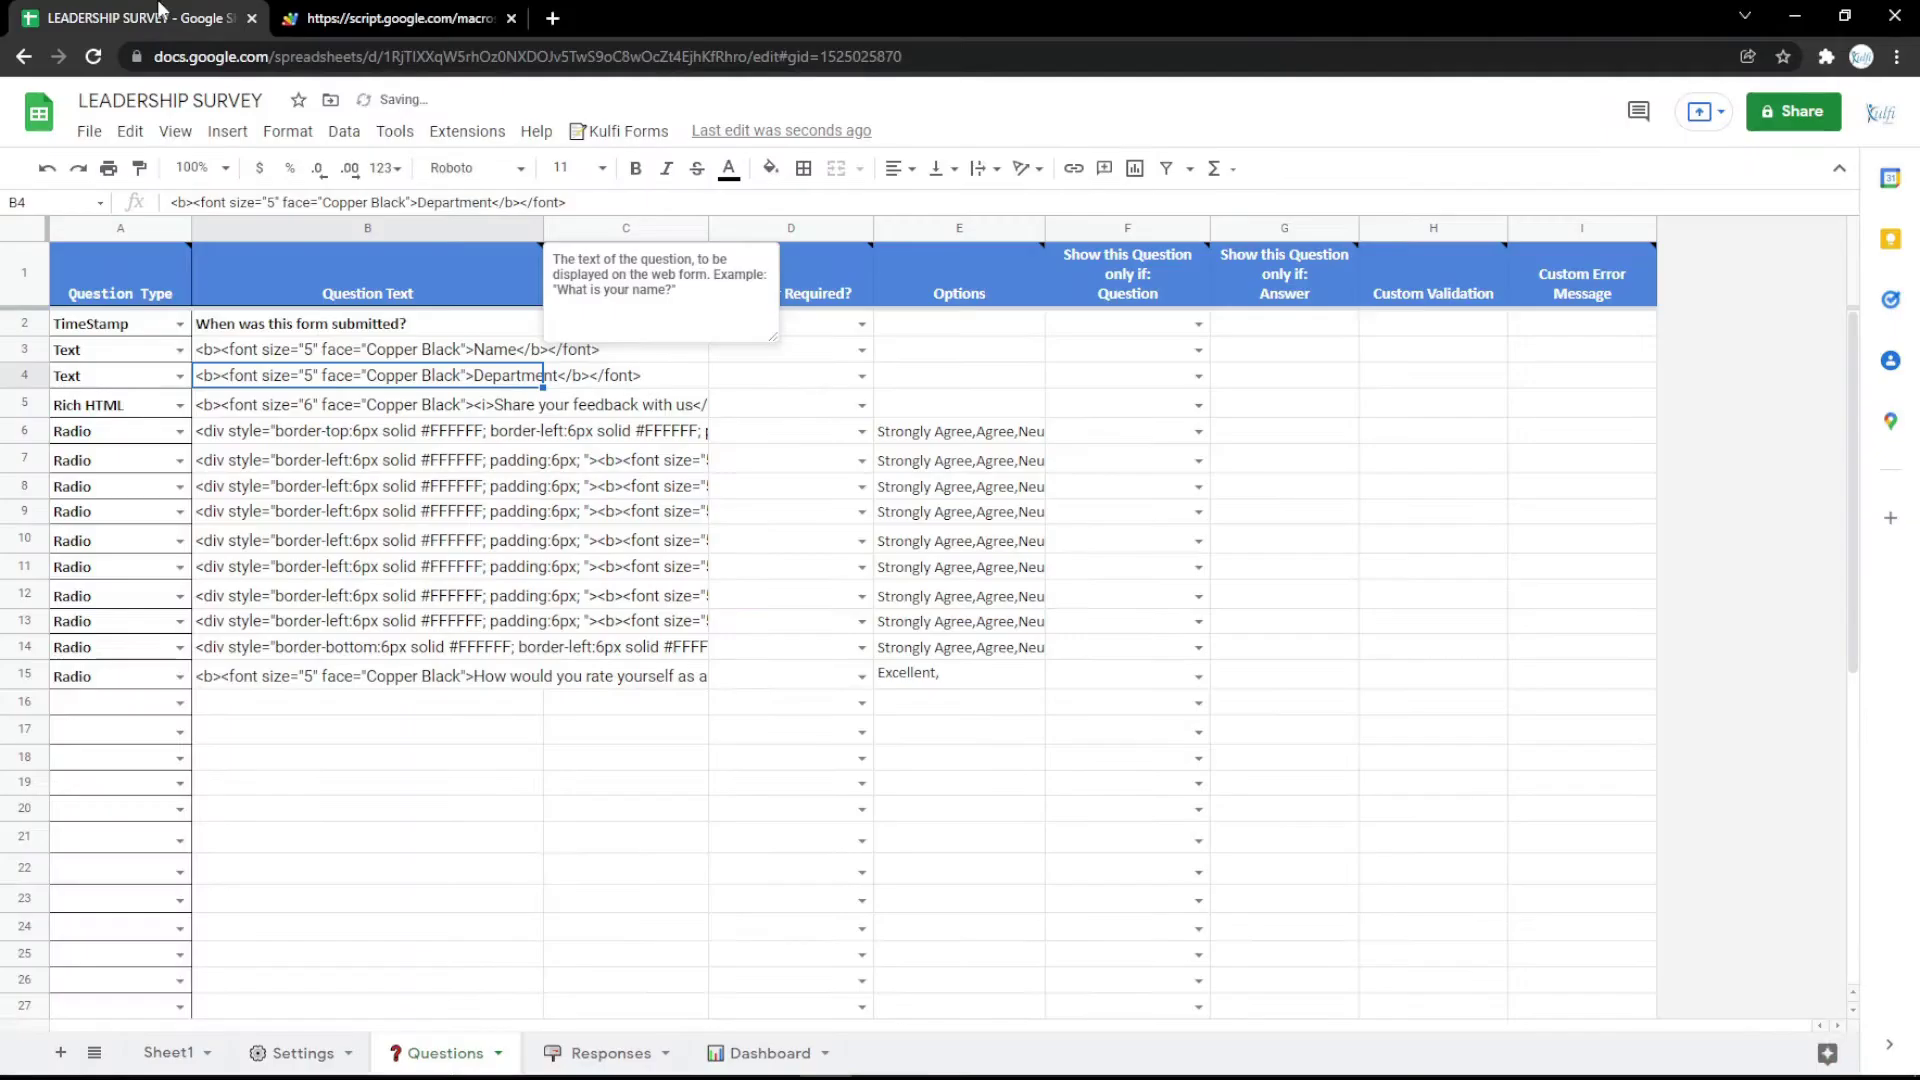
left_click(179, 349)
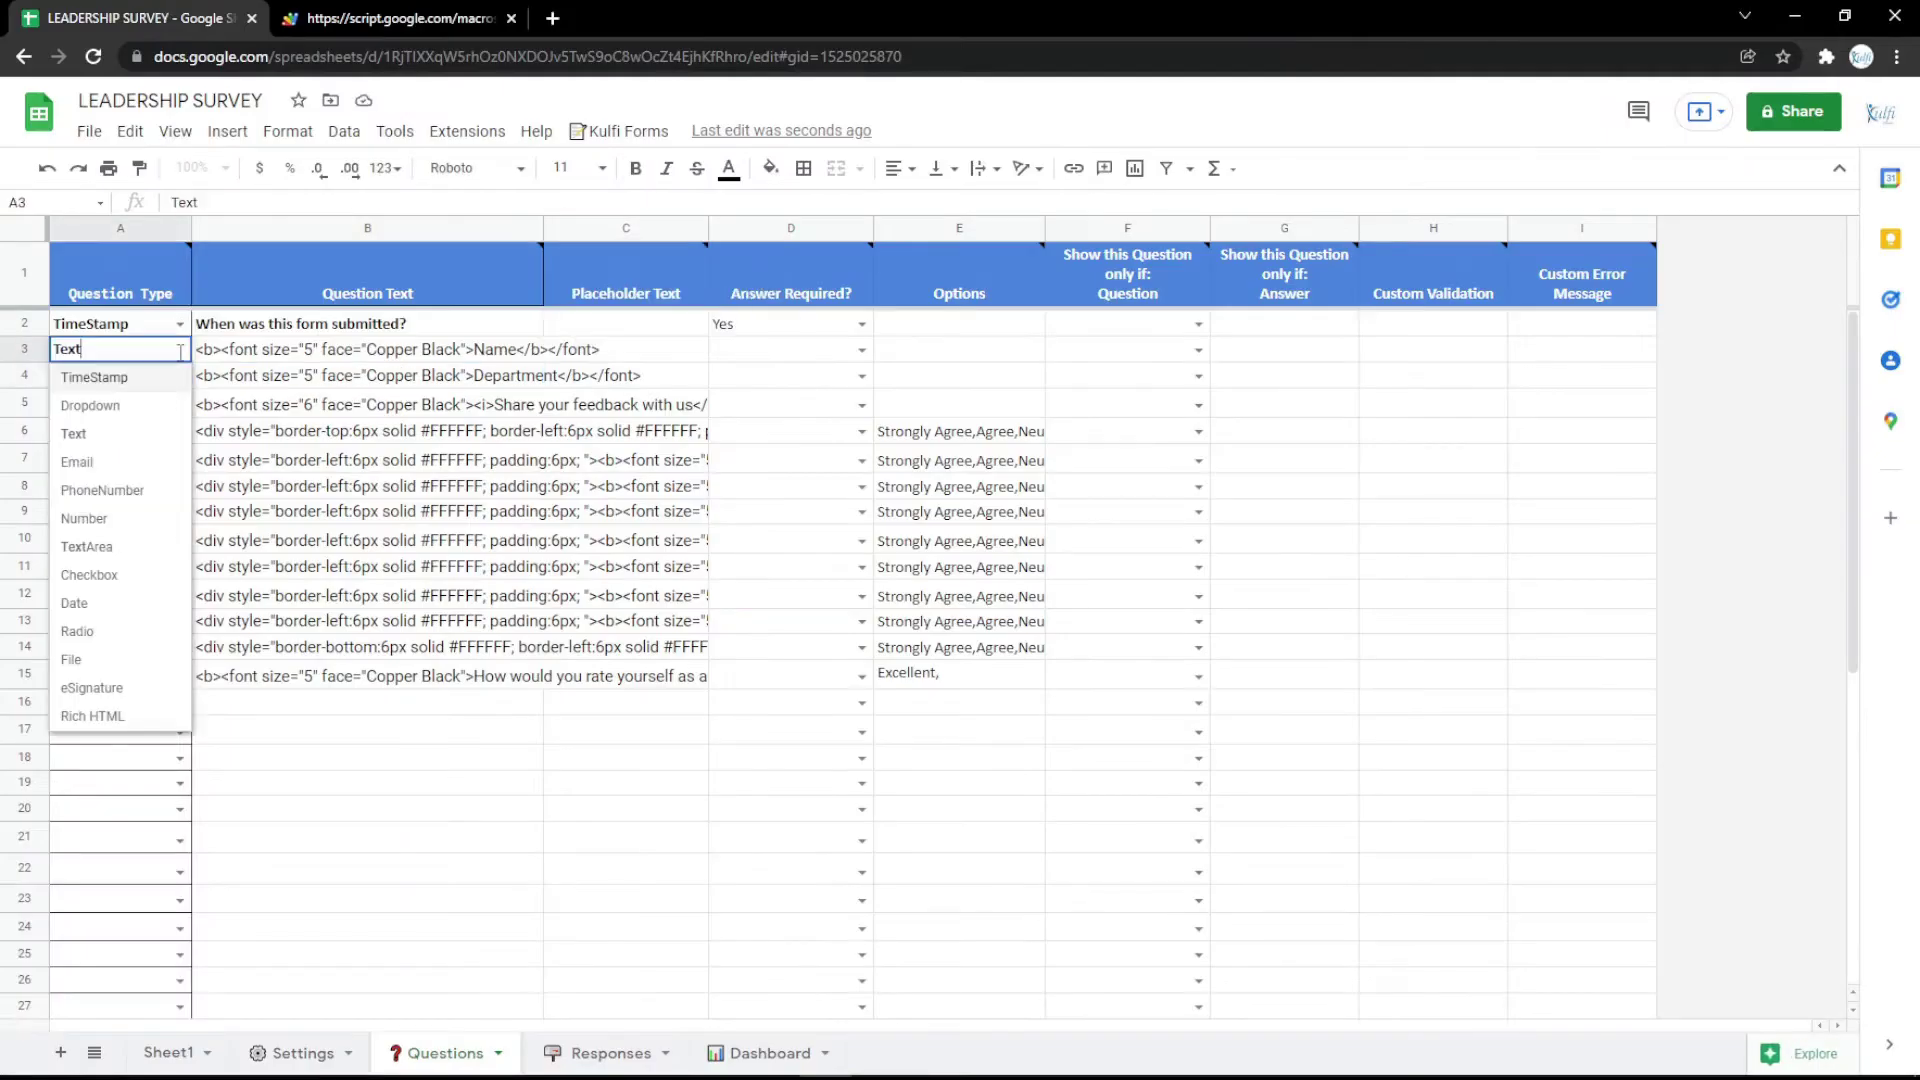
left_click(90, 465)
double_click(380, 352)
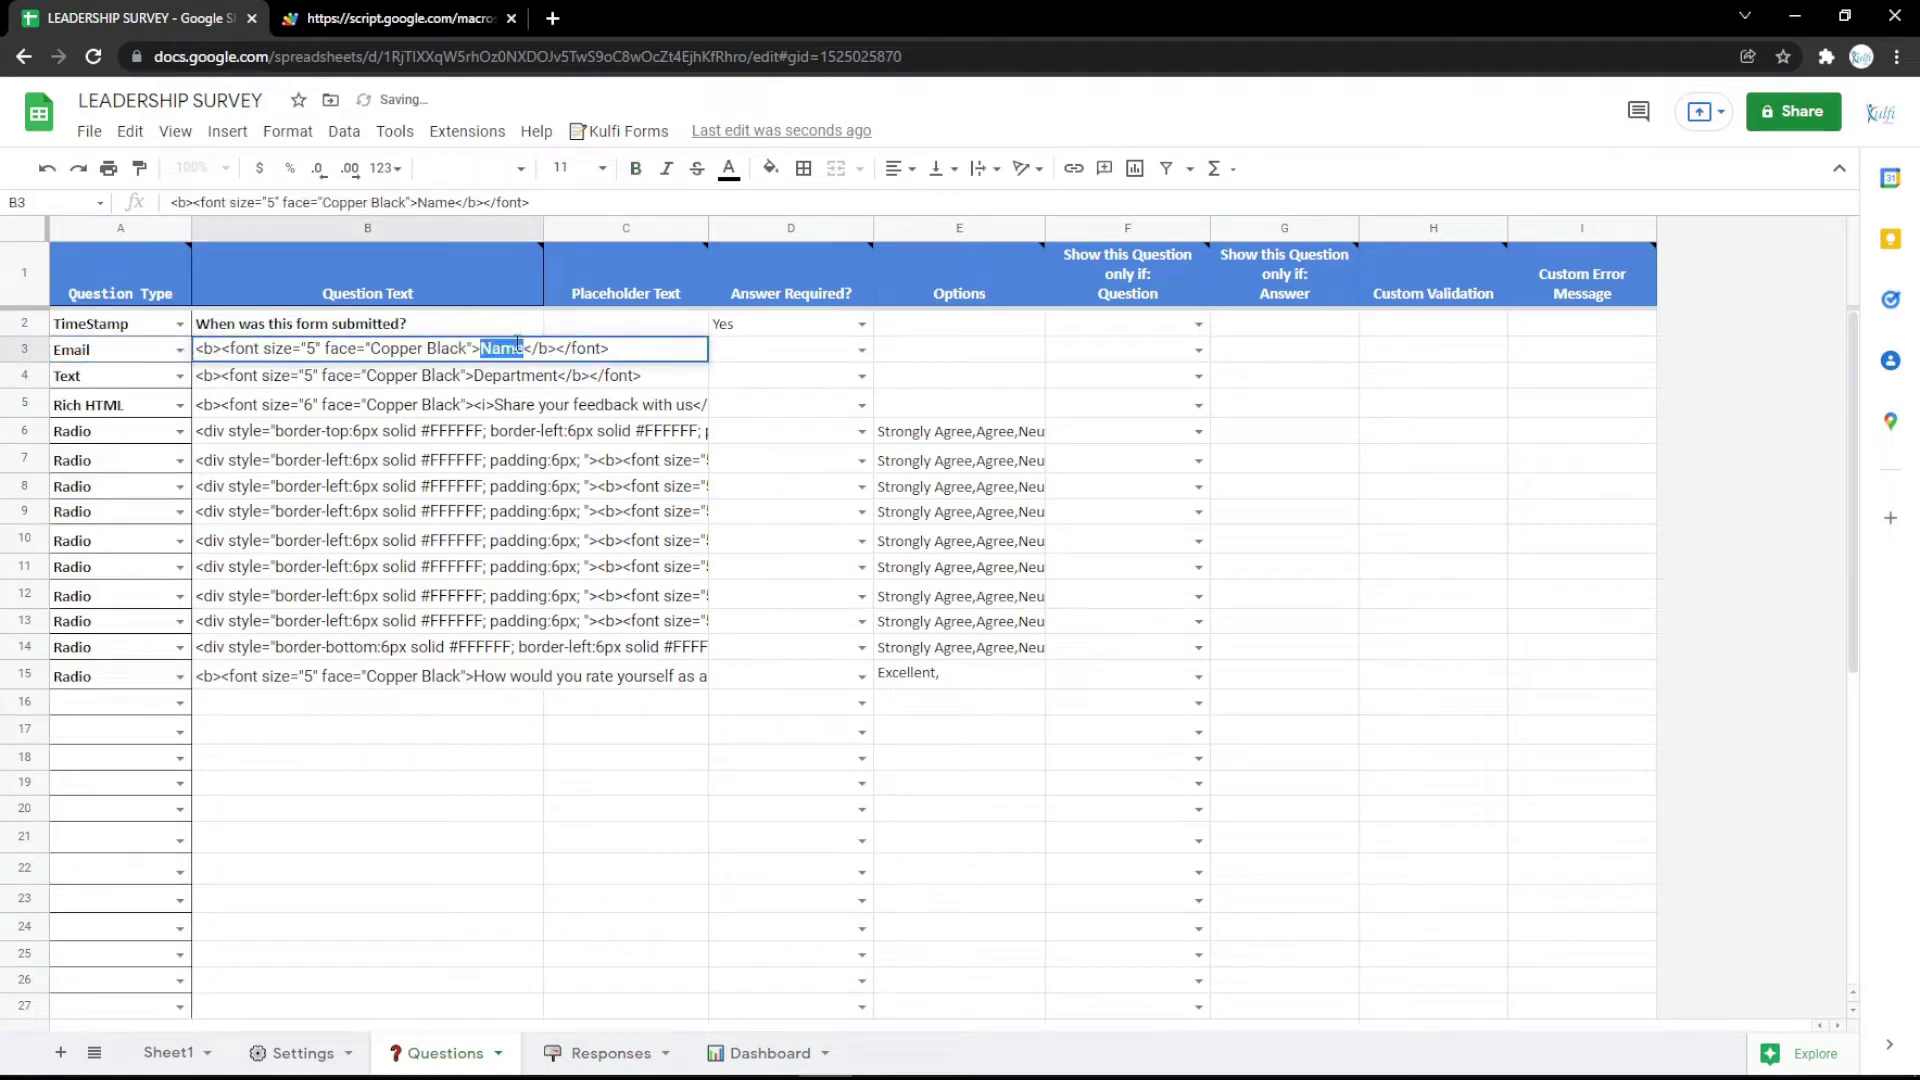
type("il")
key("Return")
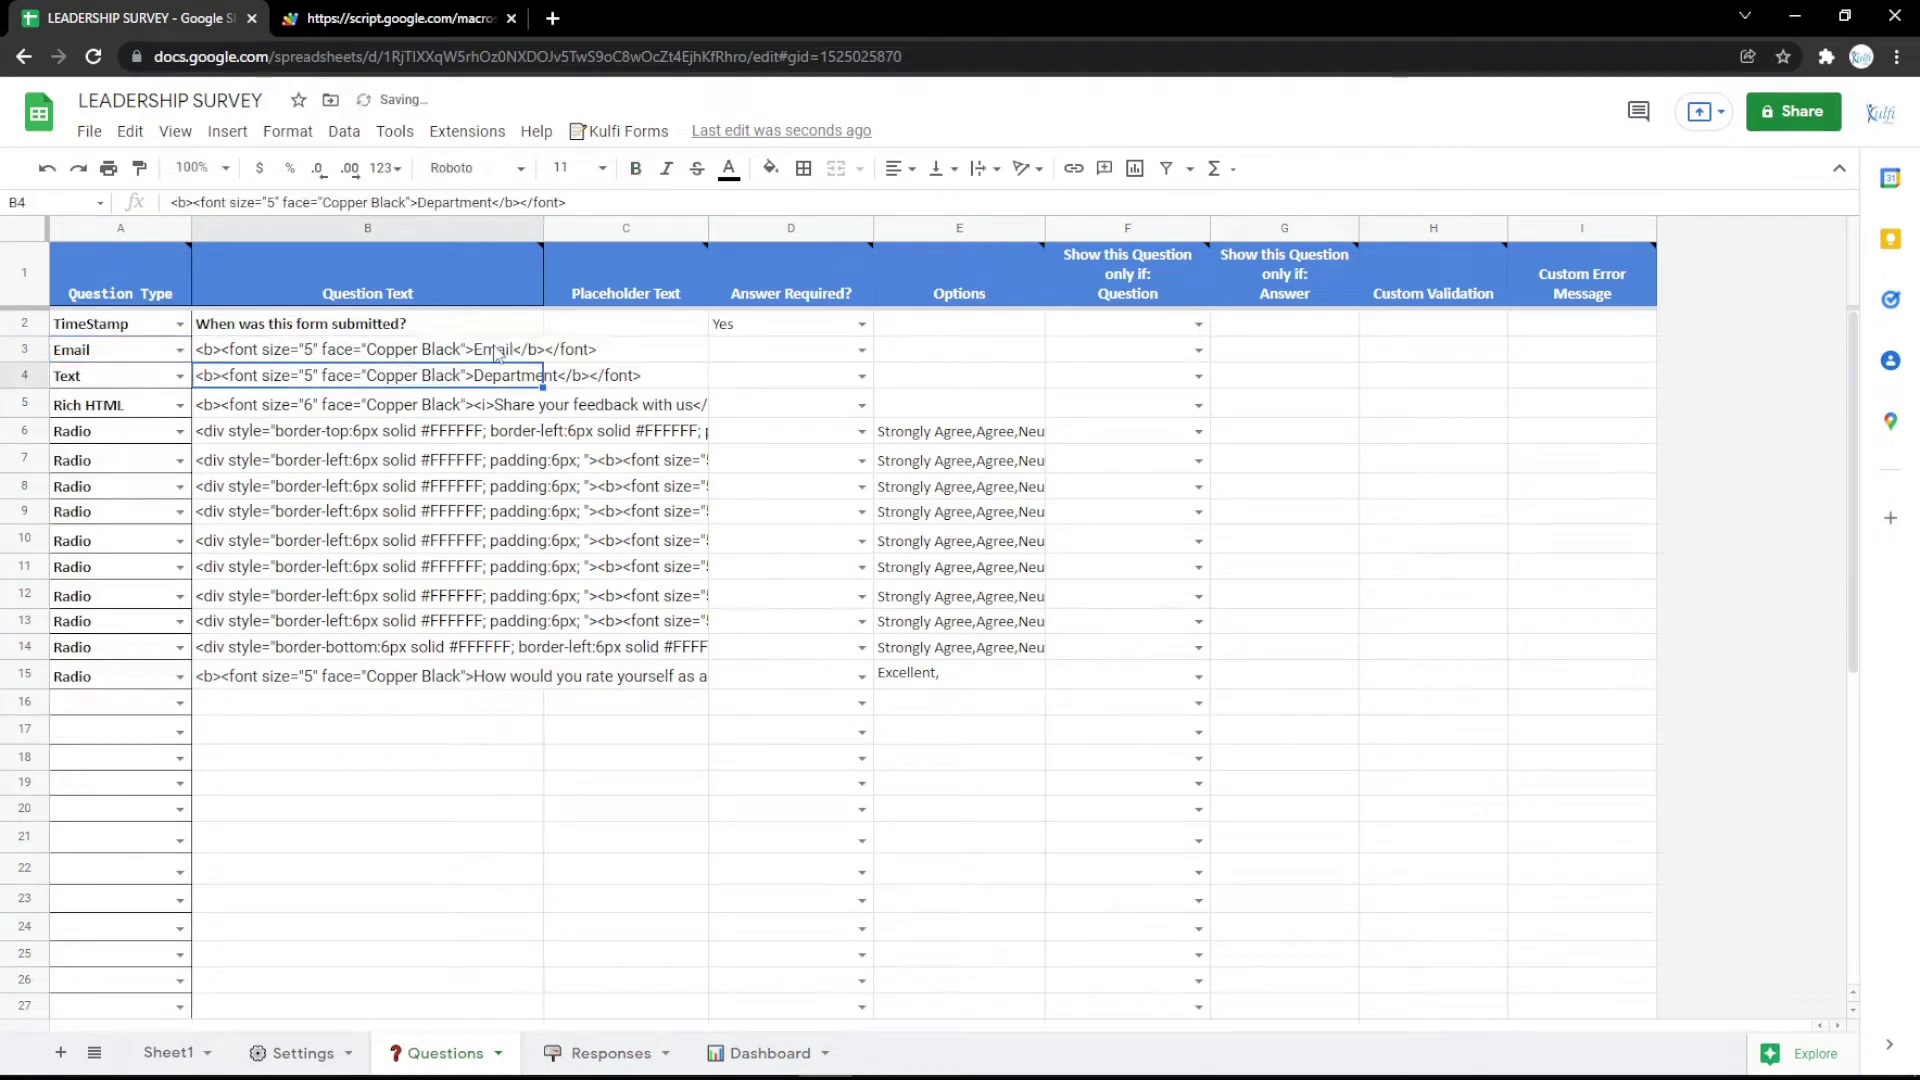
key("ctrl+Tab")
key("F5")
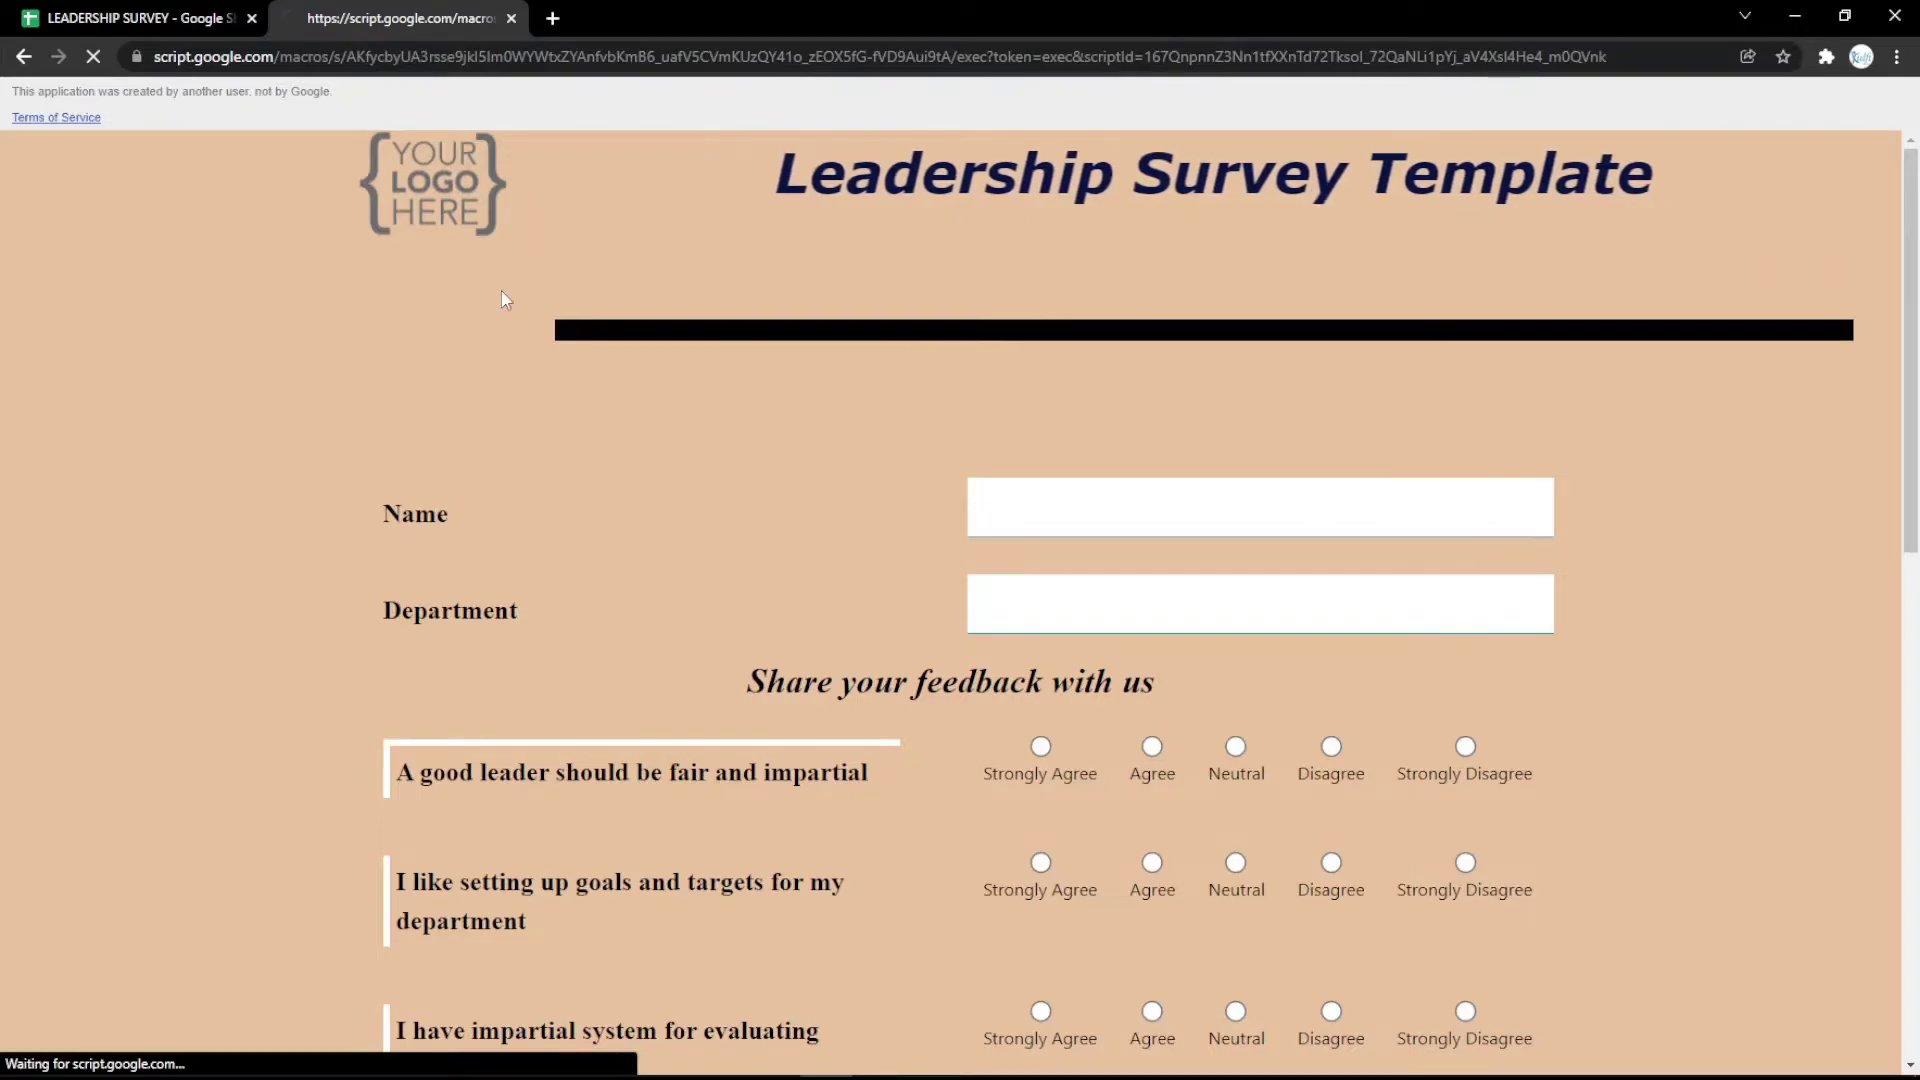
Step: Change the row 3 question to type PhoneNumber with the label "Phone Number" and reload the form
key("ctrl+Tab")
double_click(186, 348)
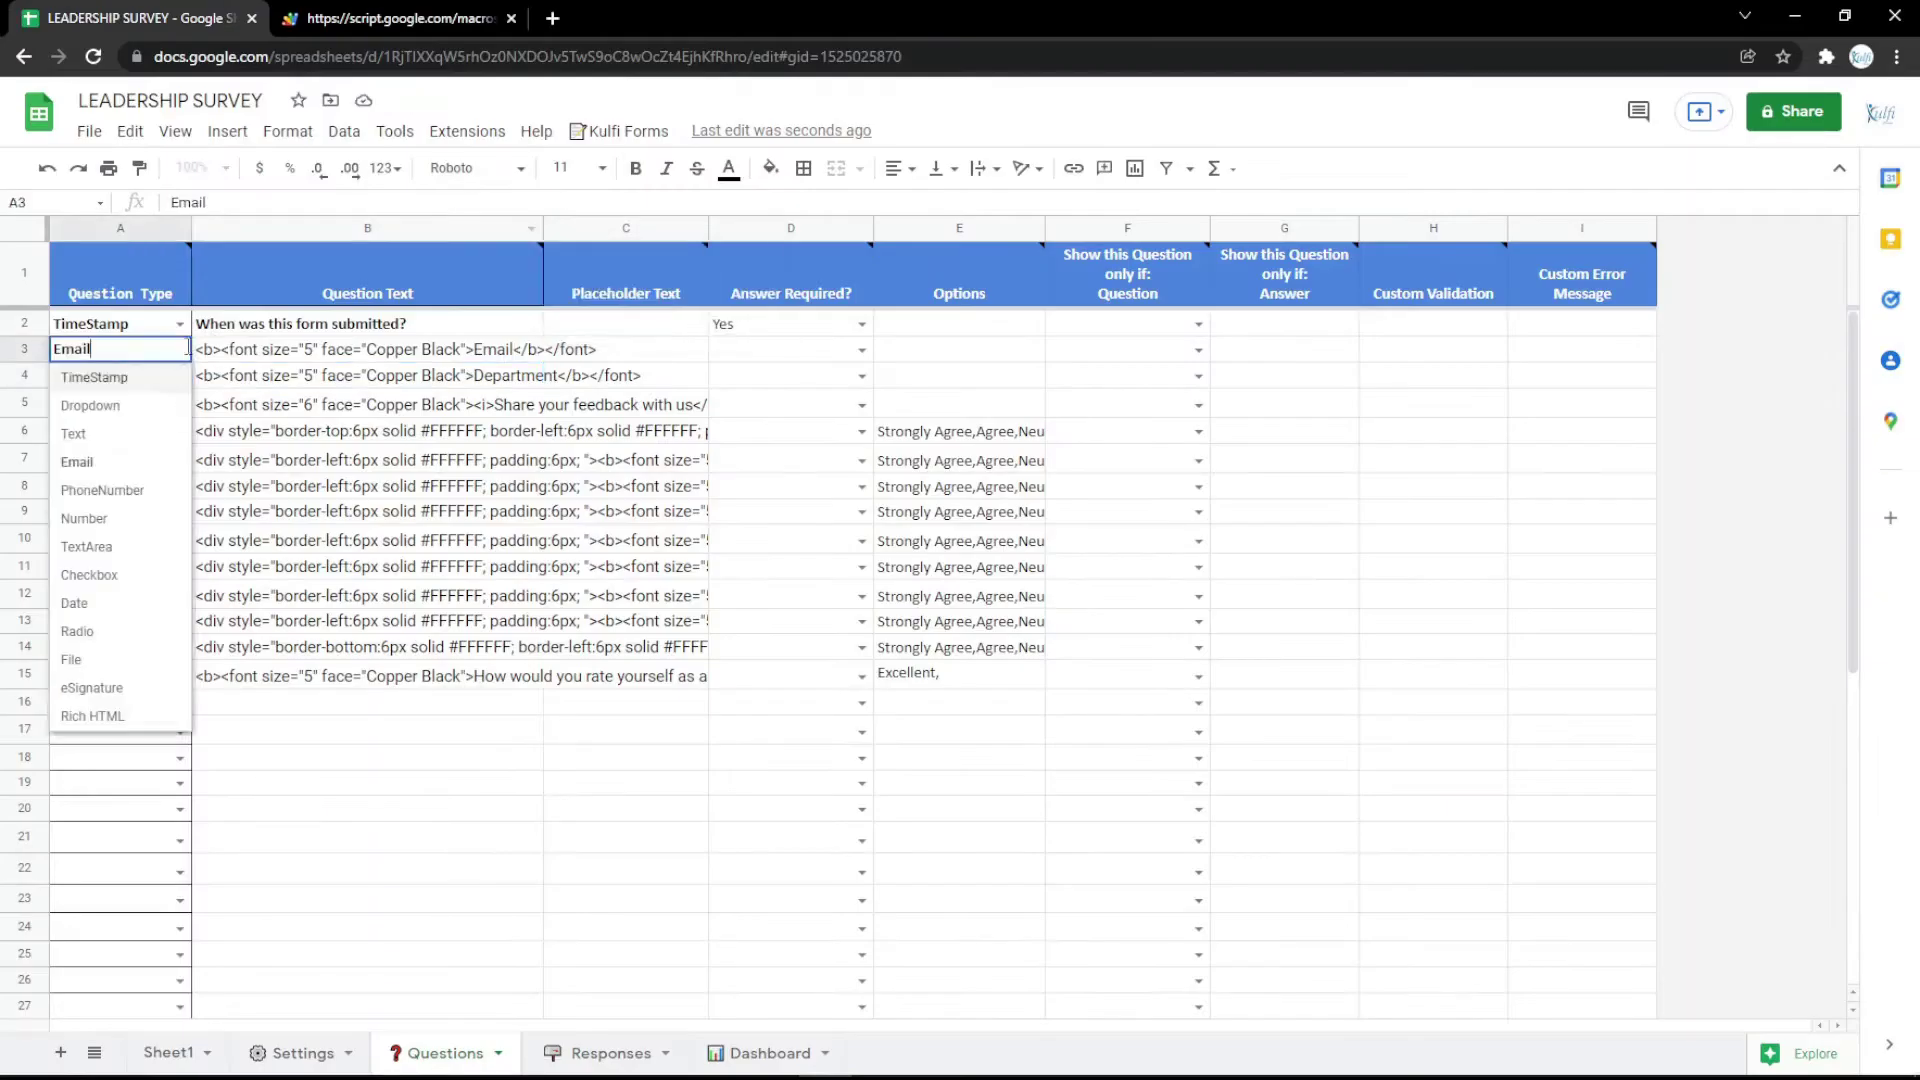
left_click(100, 490)
double_click(511, 350)
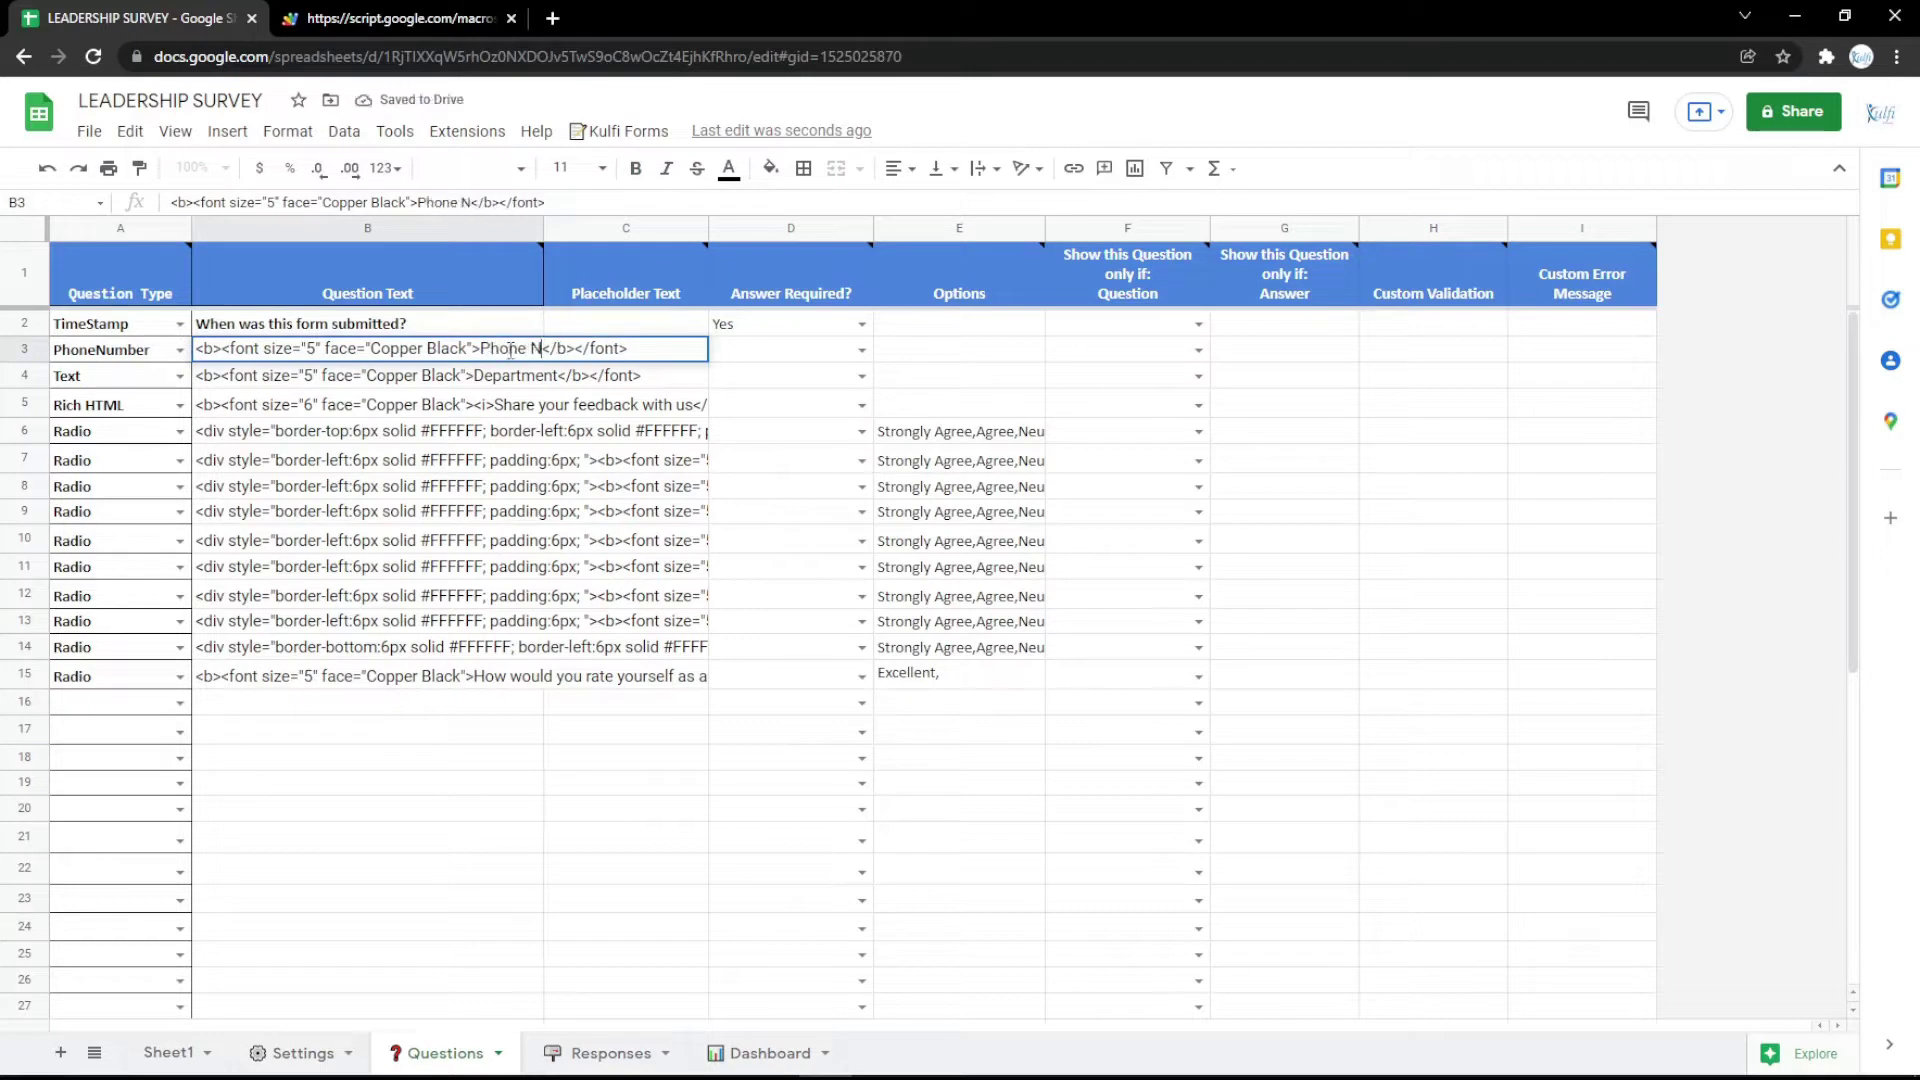
key("Return")
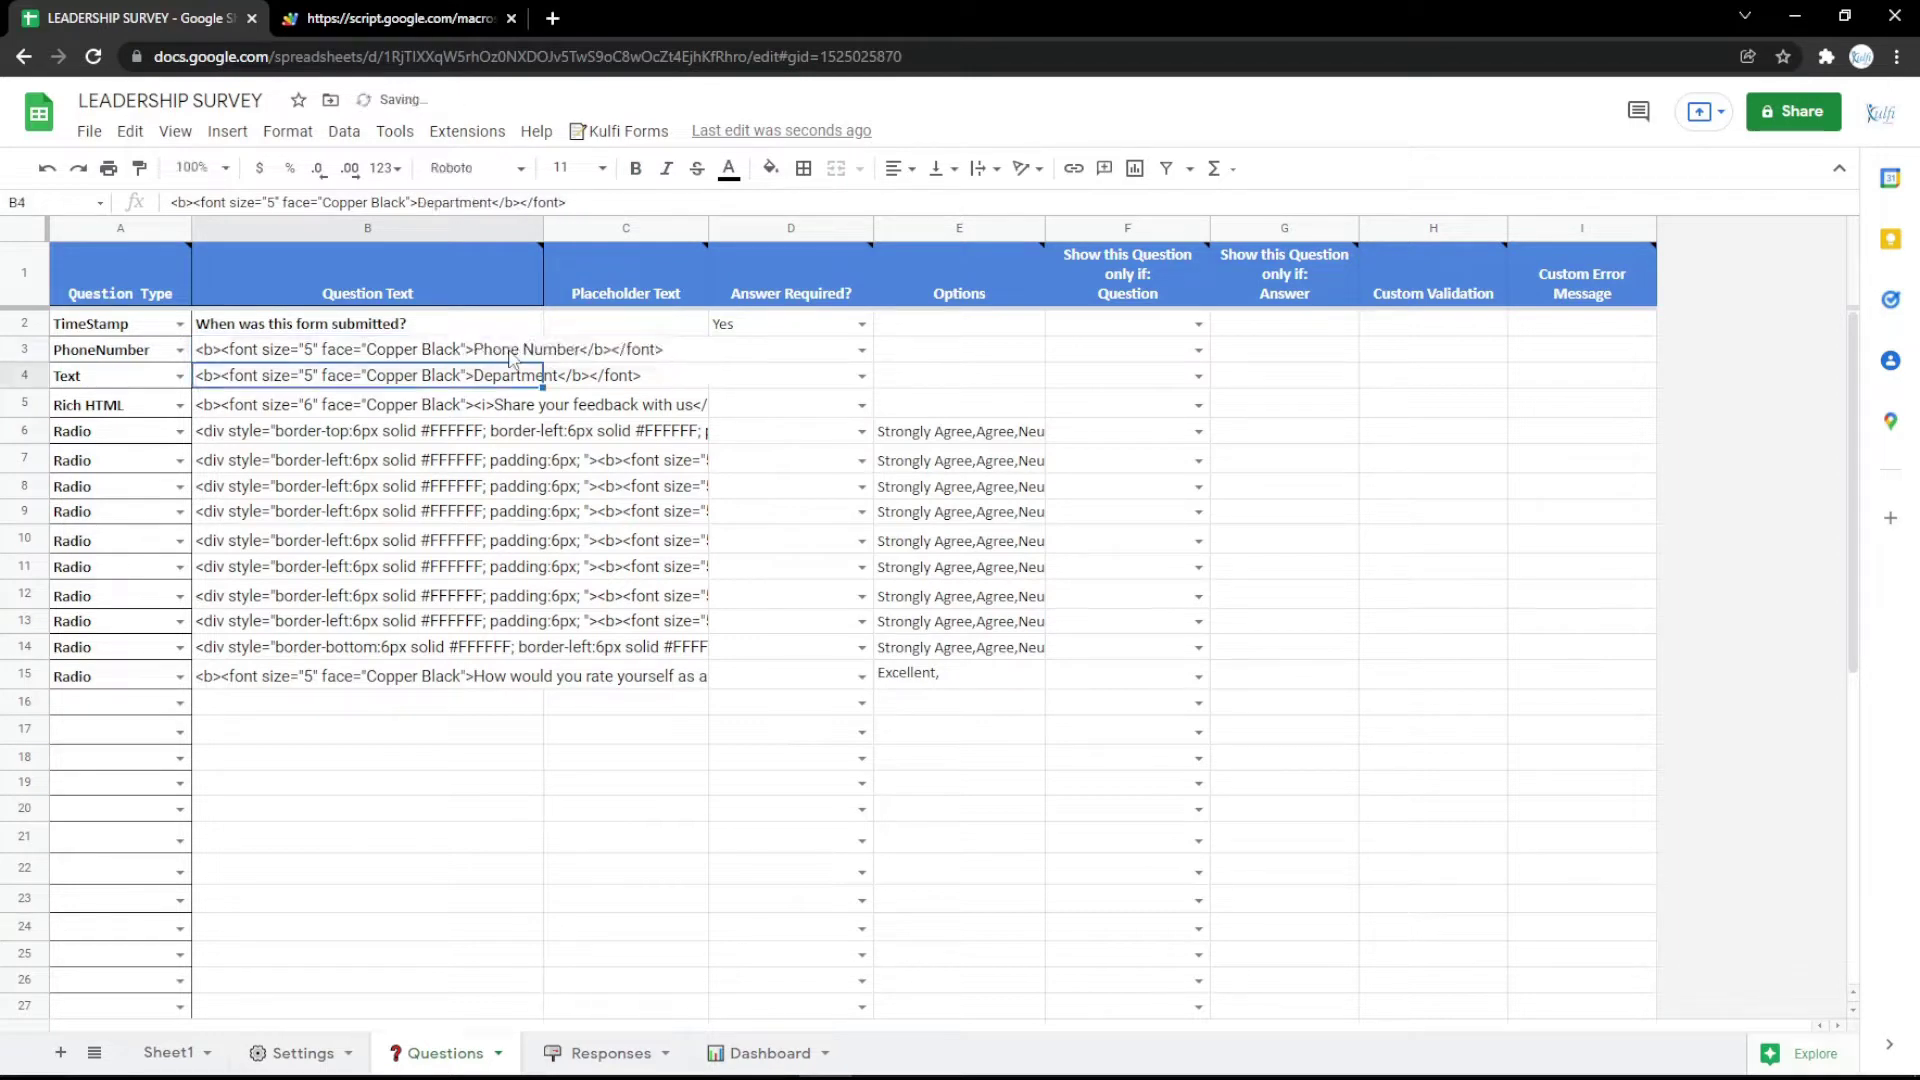
key("ctrl+Tab")
key("F5")
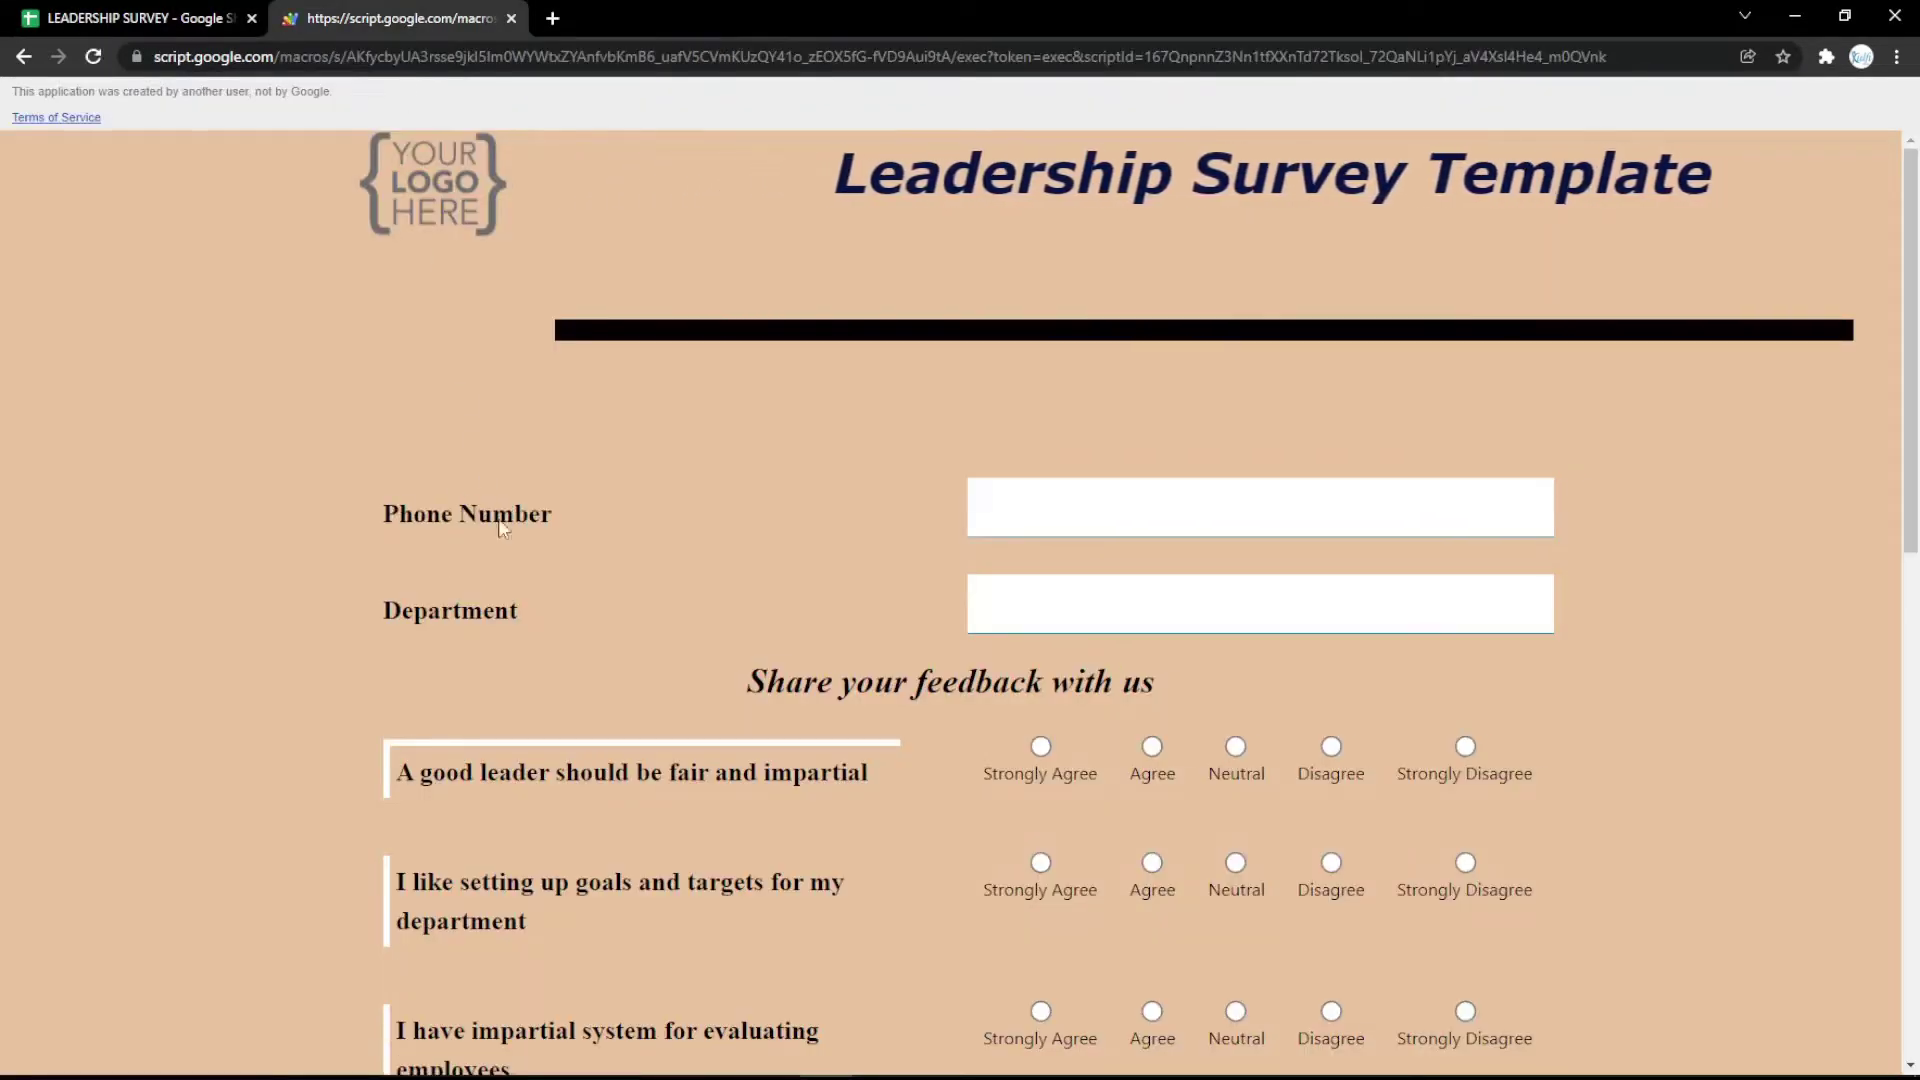
Step: Change the row 3 question to type TextArea with the label "Address" and reload the form
left_click(72, 12)
left_click(178, 352)
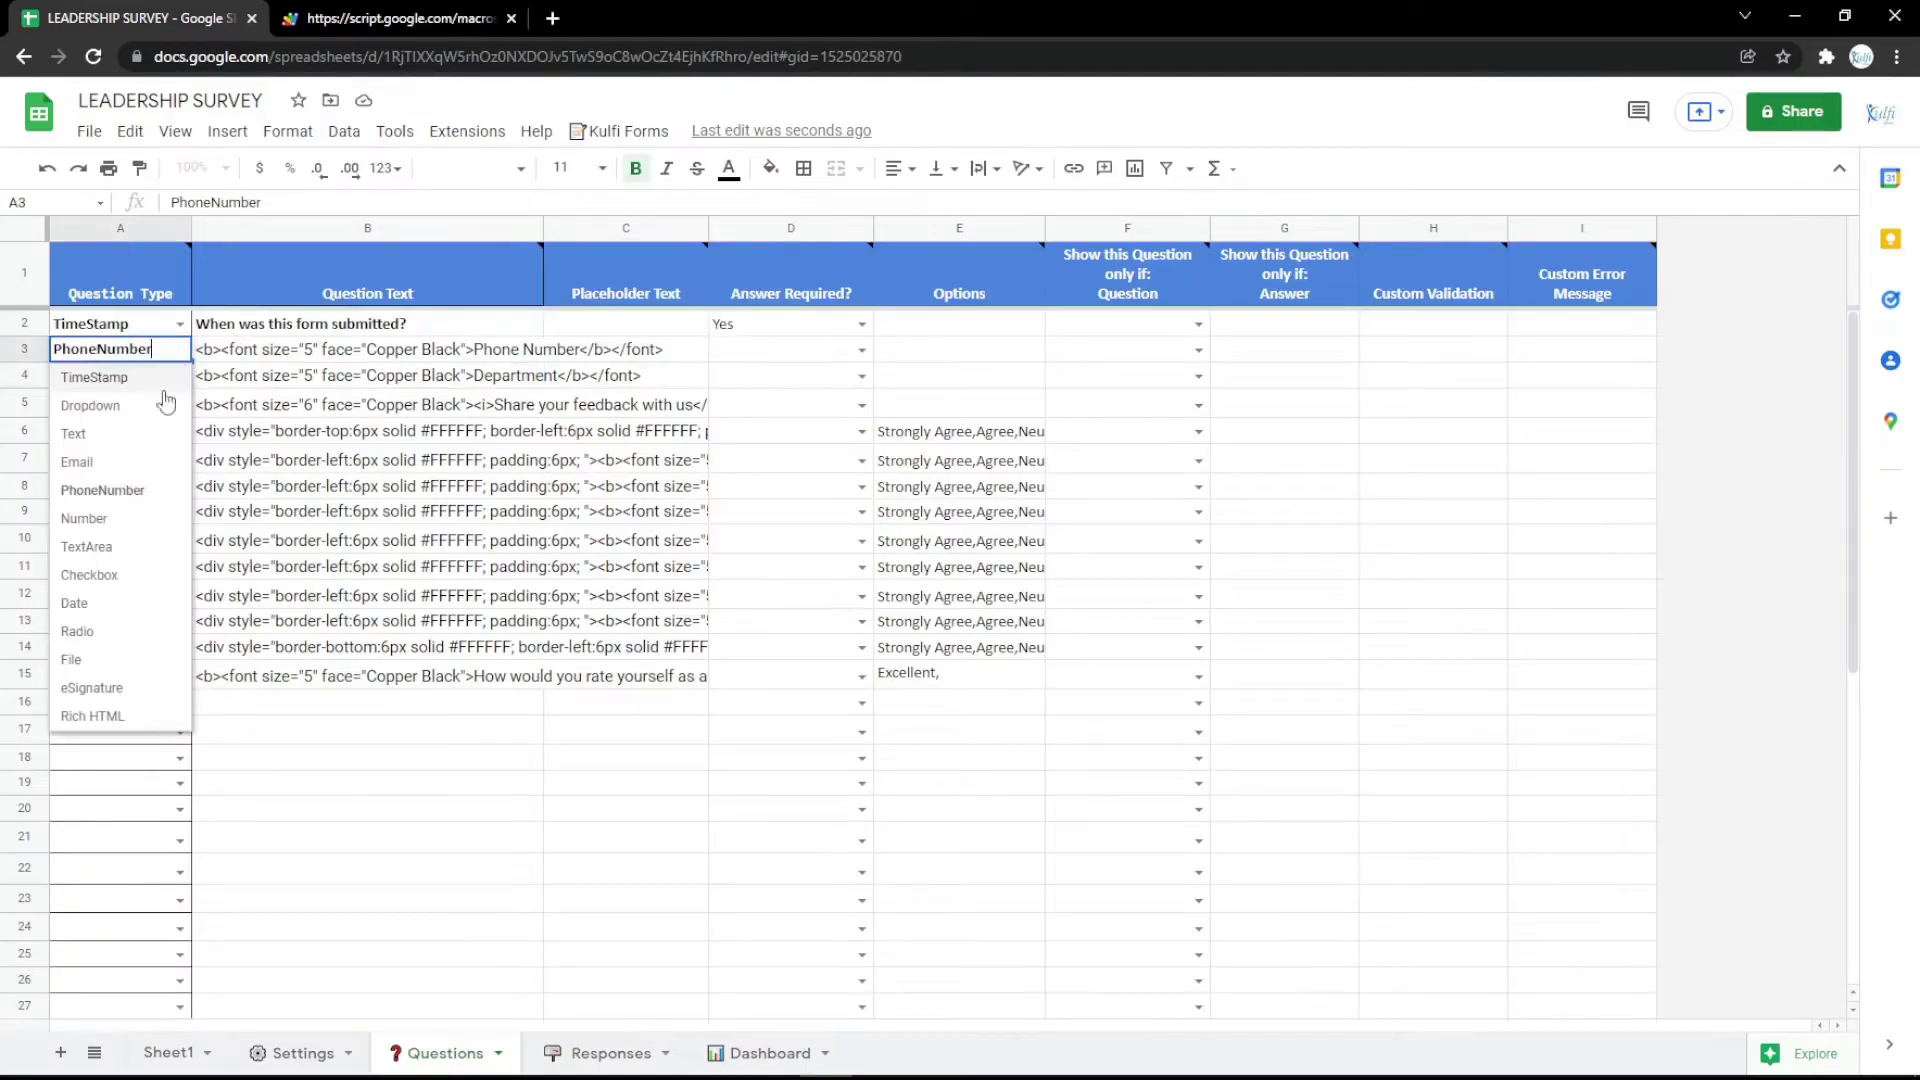
left_click(84, 518)
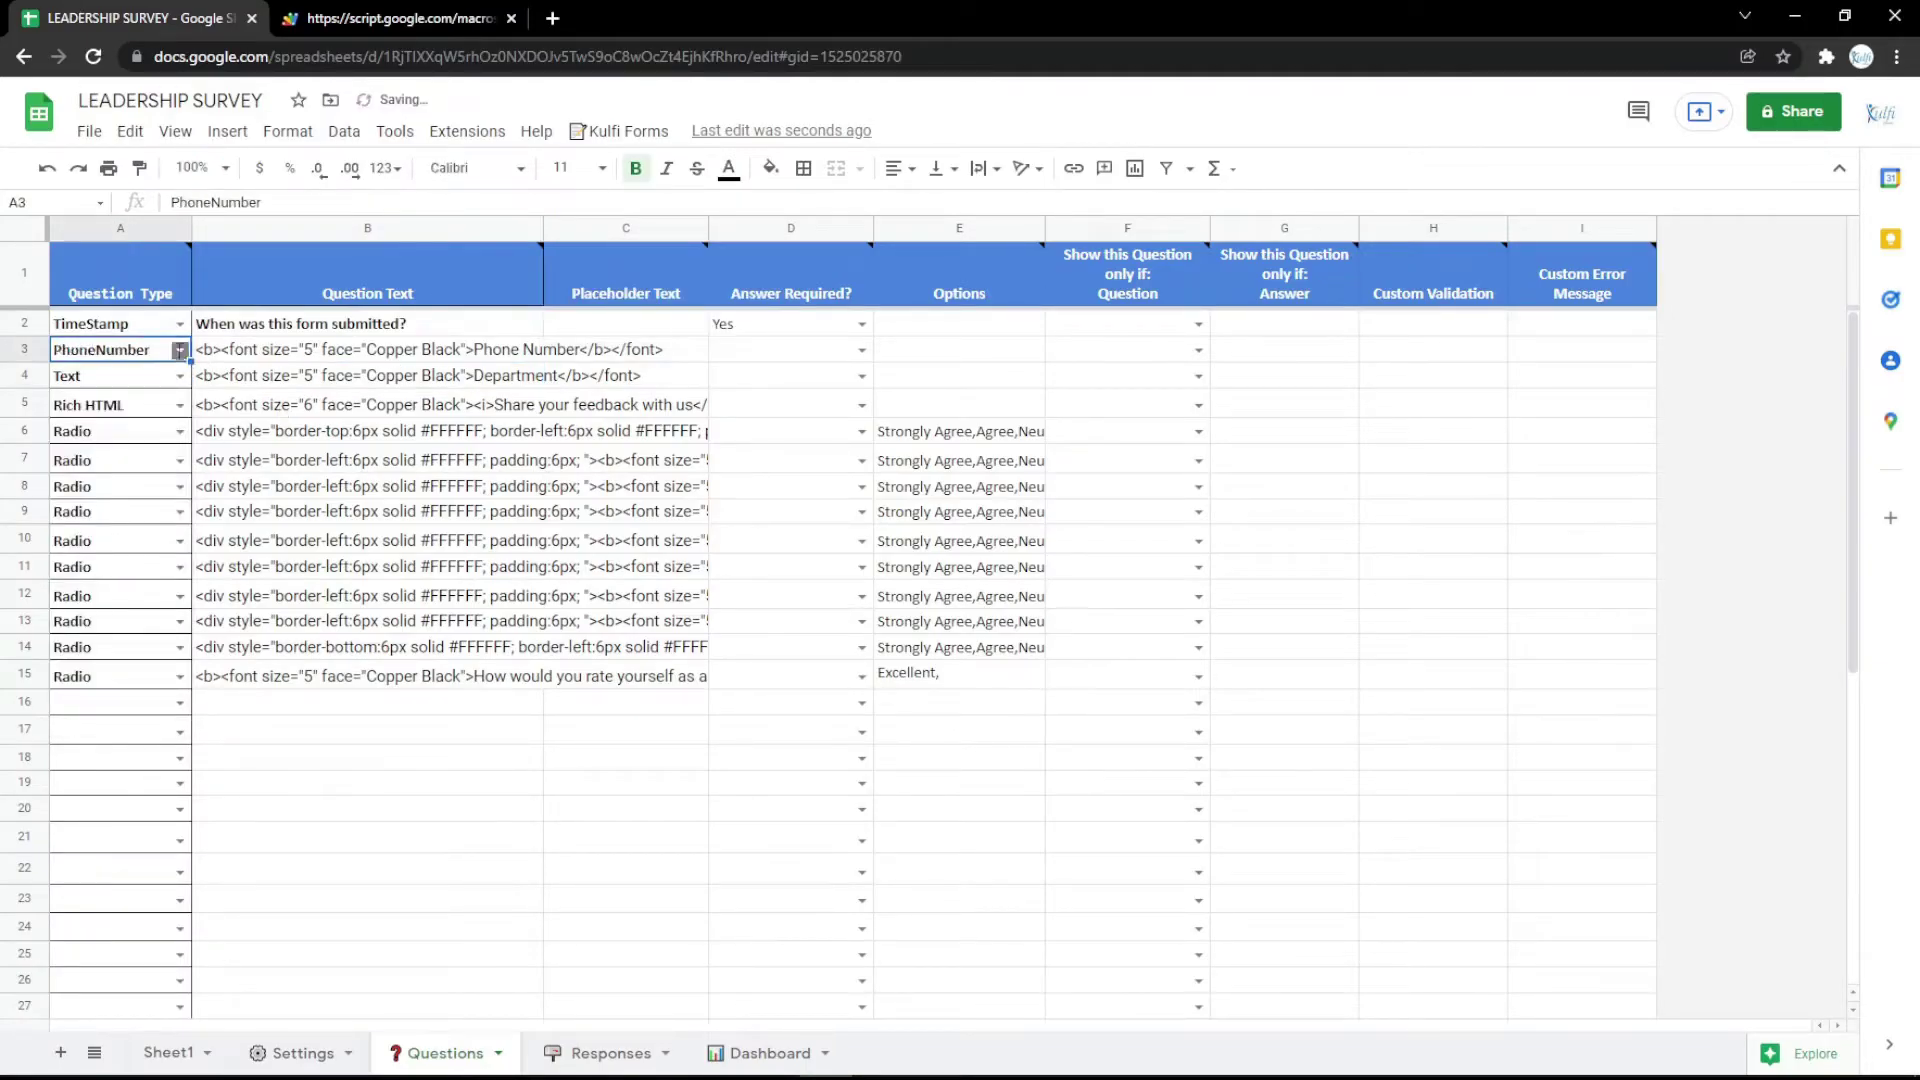
left_click(178, 350)
left_click(150, 545)
double_click(488, 345)
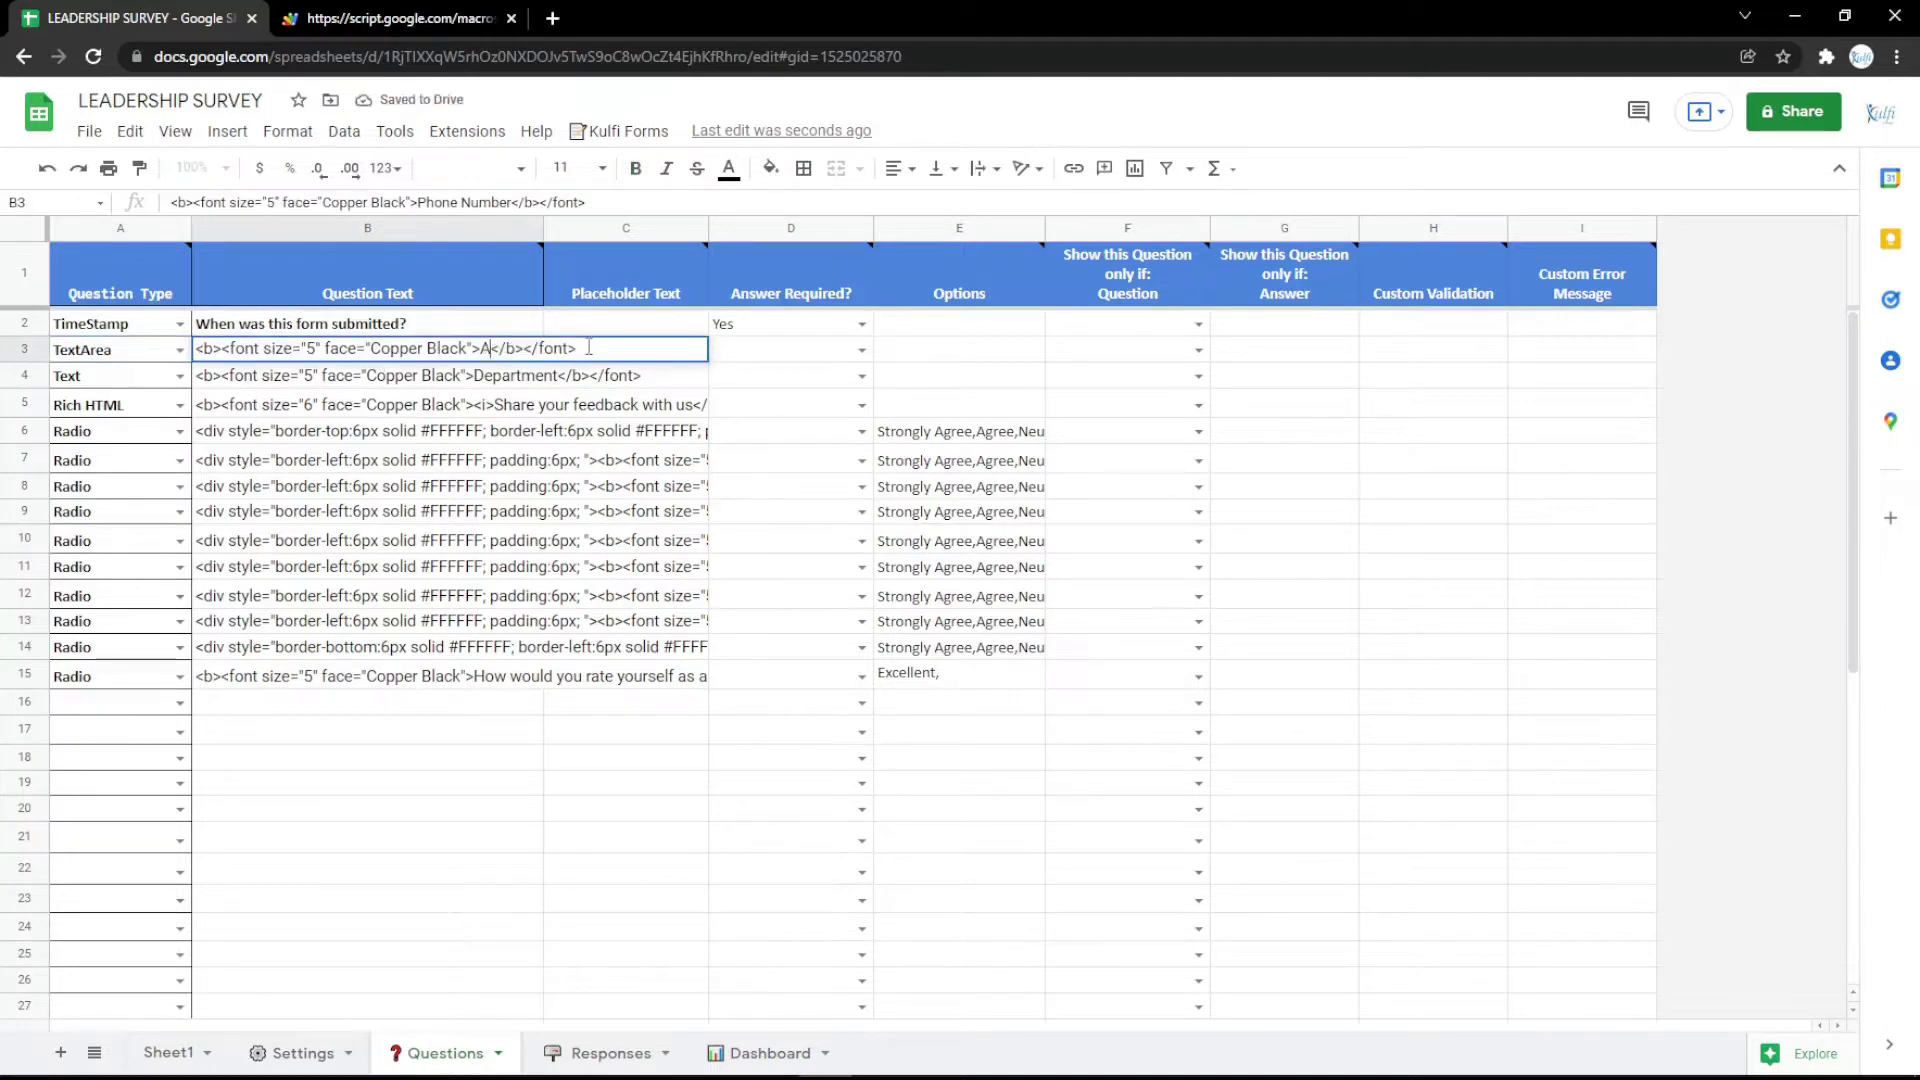
type("Address")
key("Return")
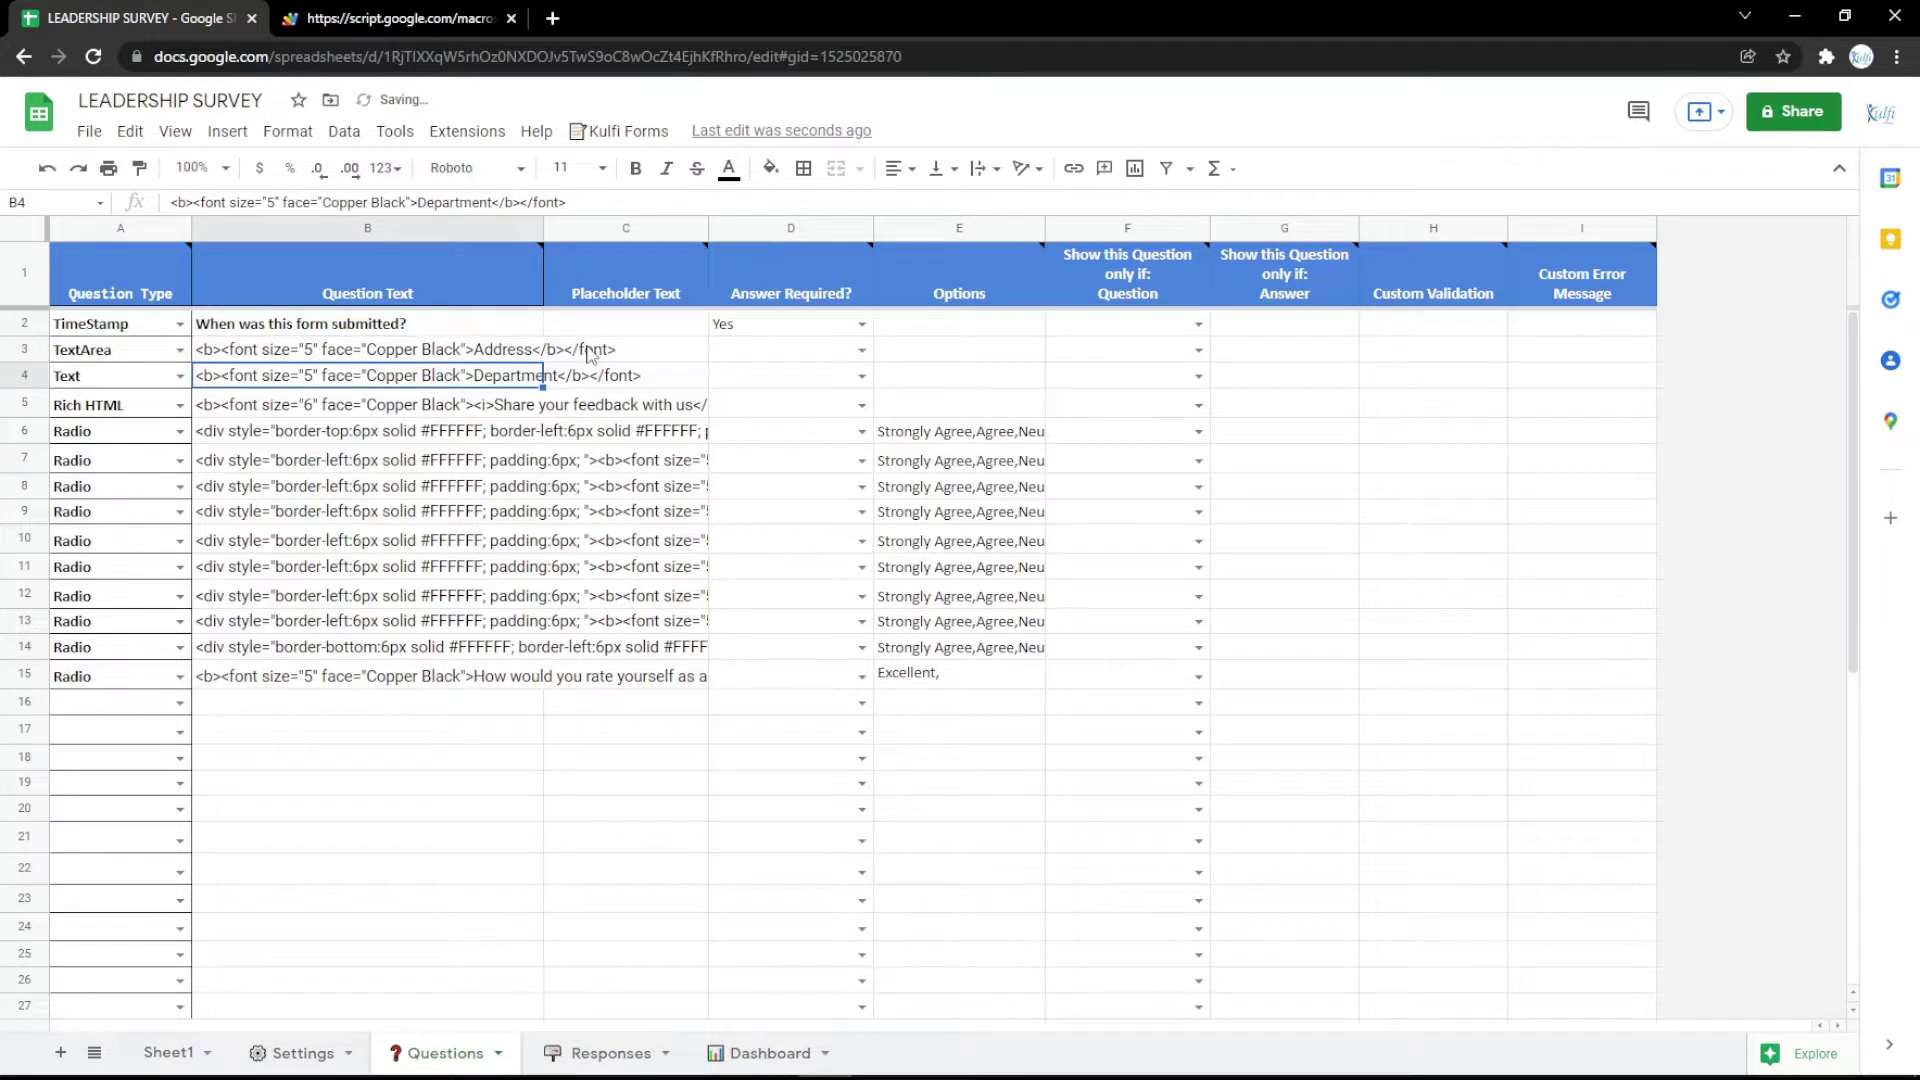
key("ctrl+Tab")
key("F5")
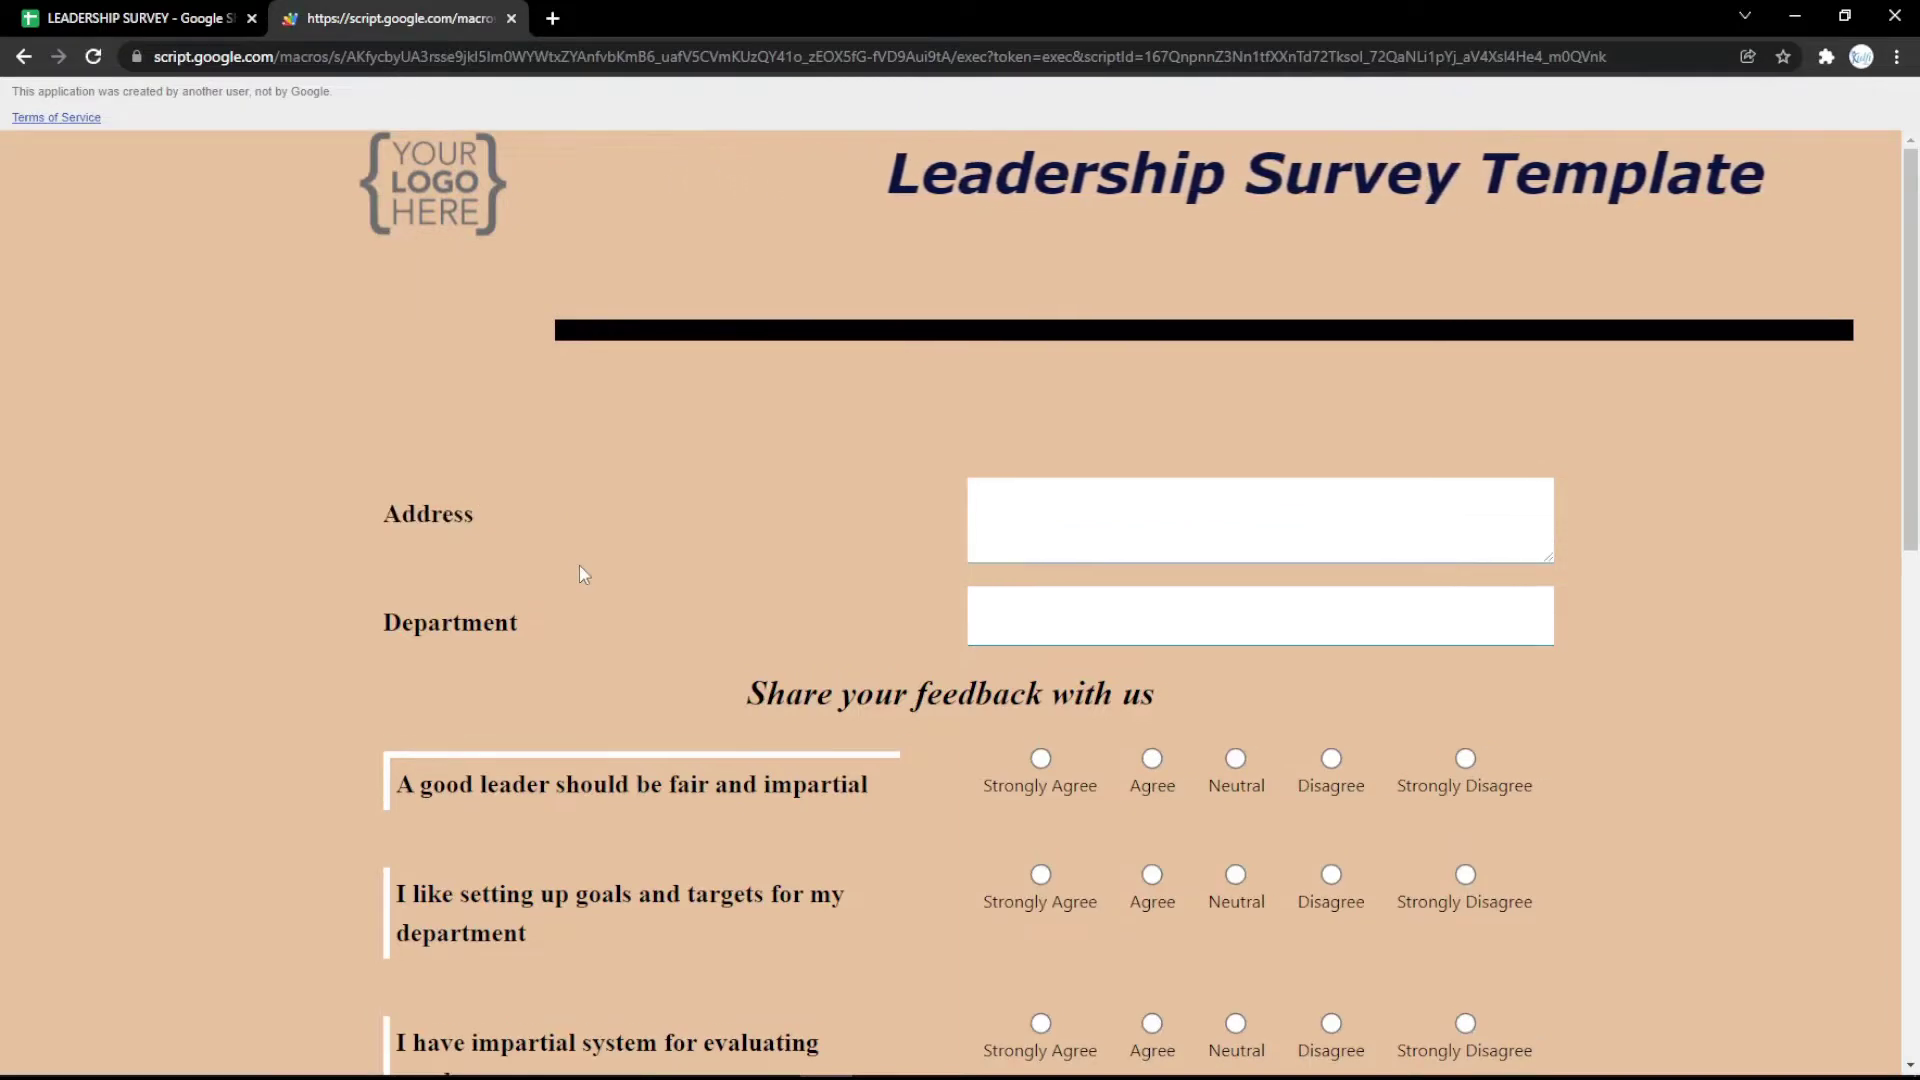
Step: Change the row 3 question to type Date with the label "Date" and reload the form
left_click(100, 12)
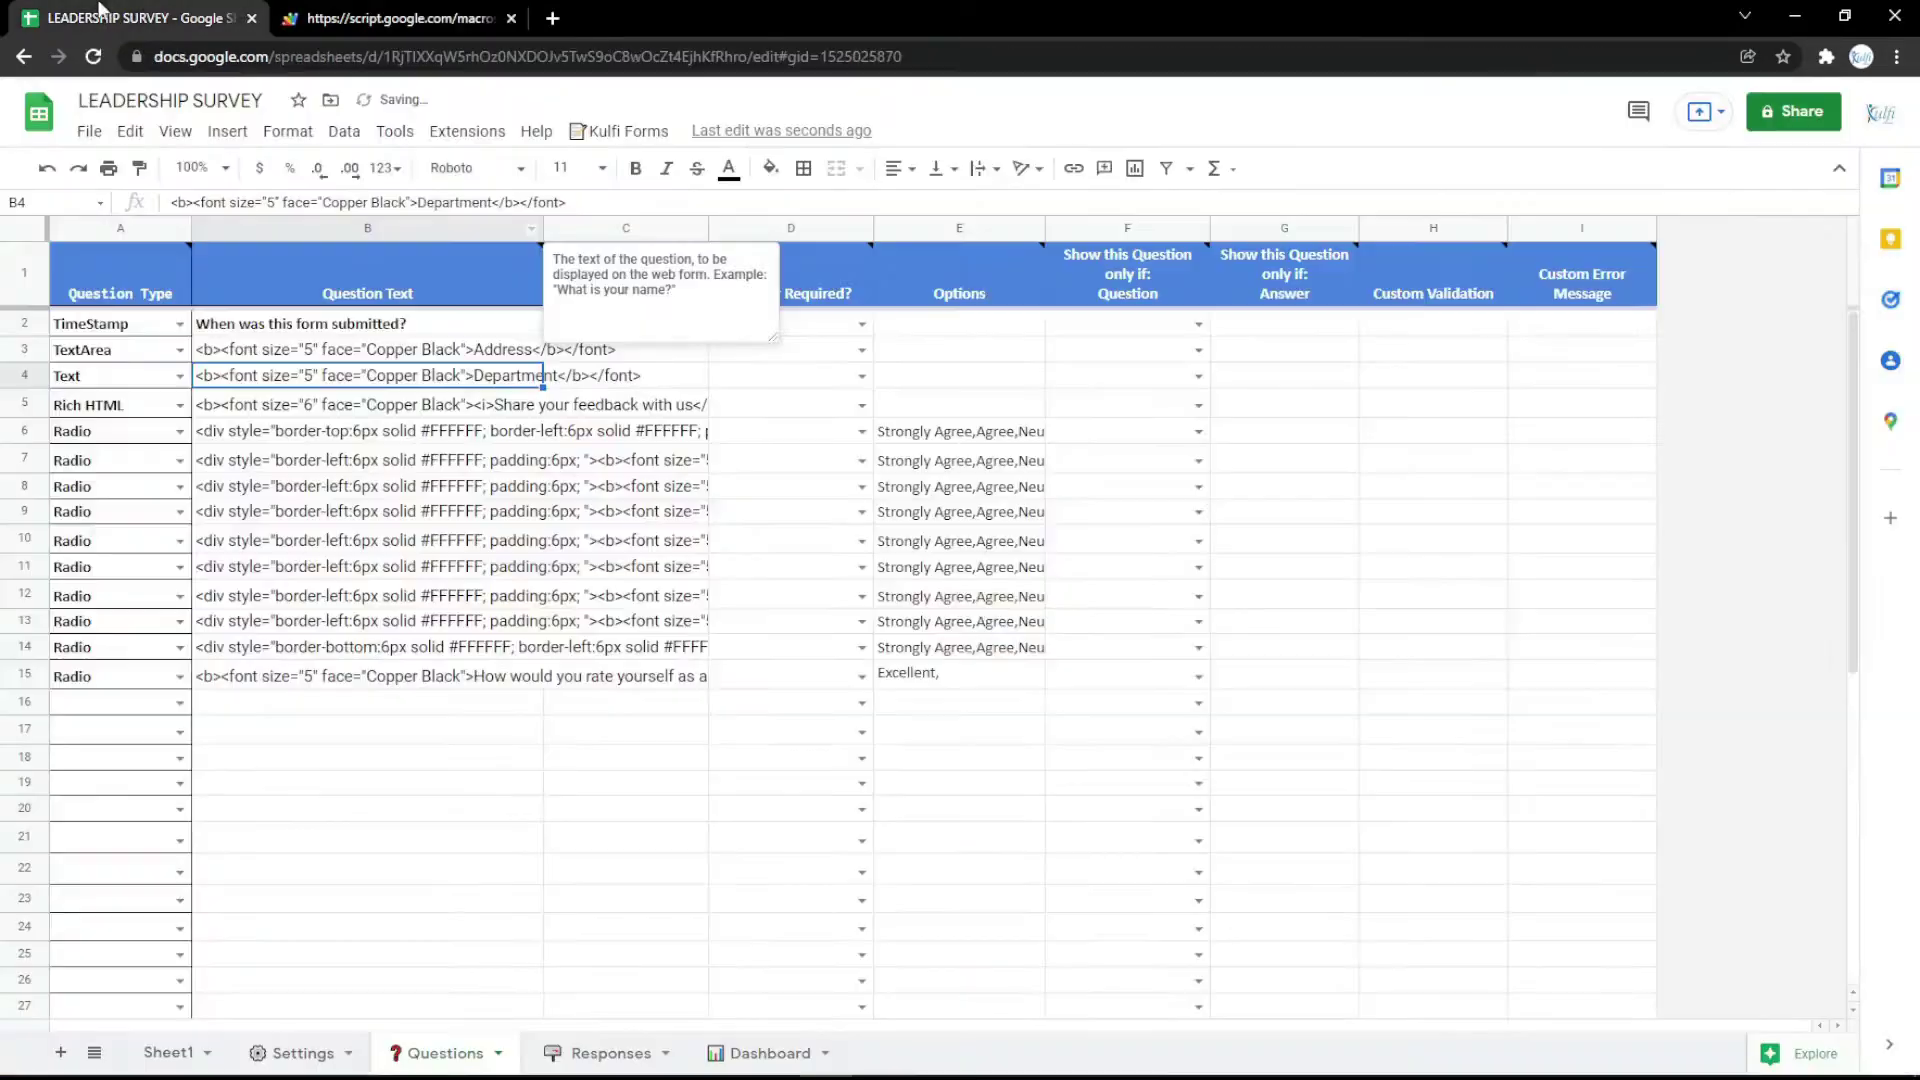
left_click(180, 349)
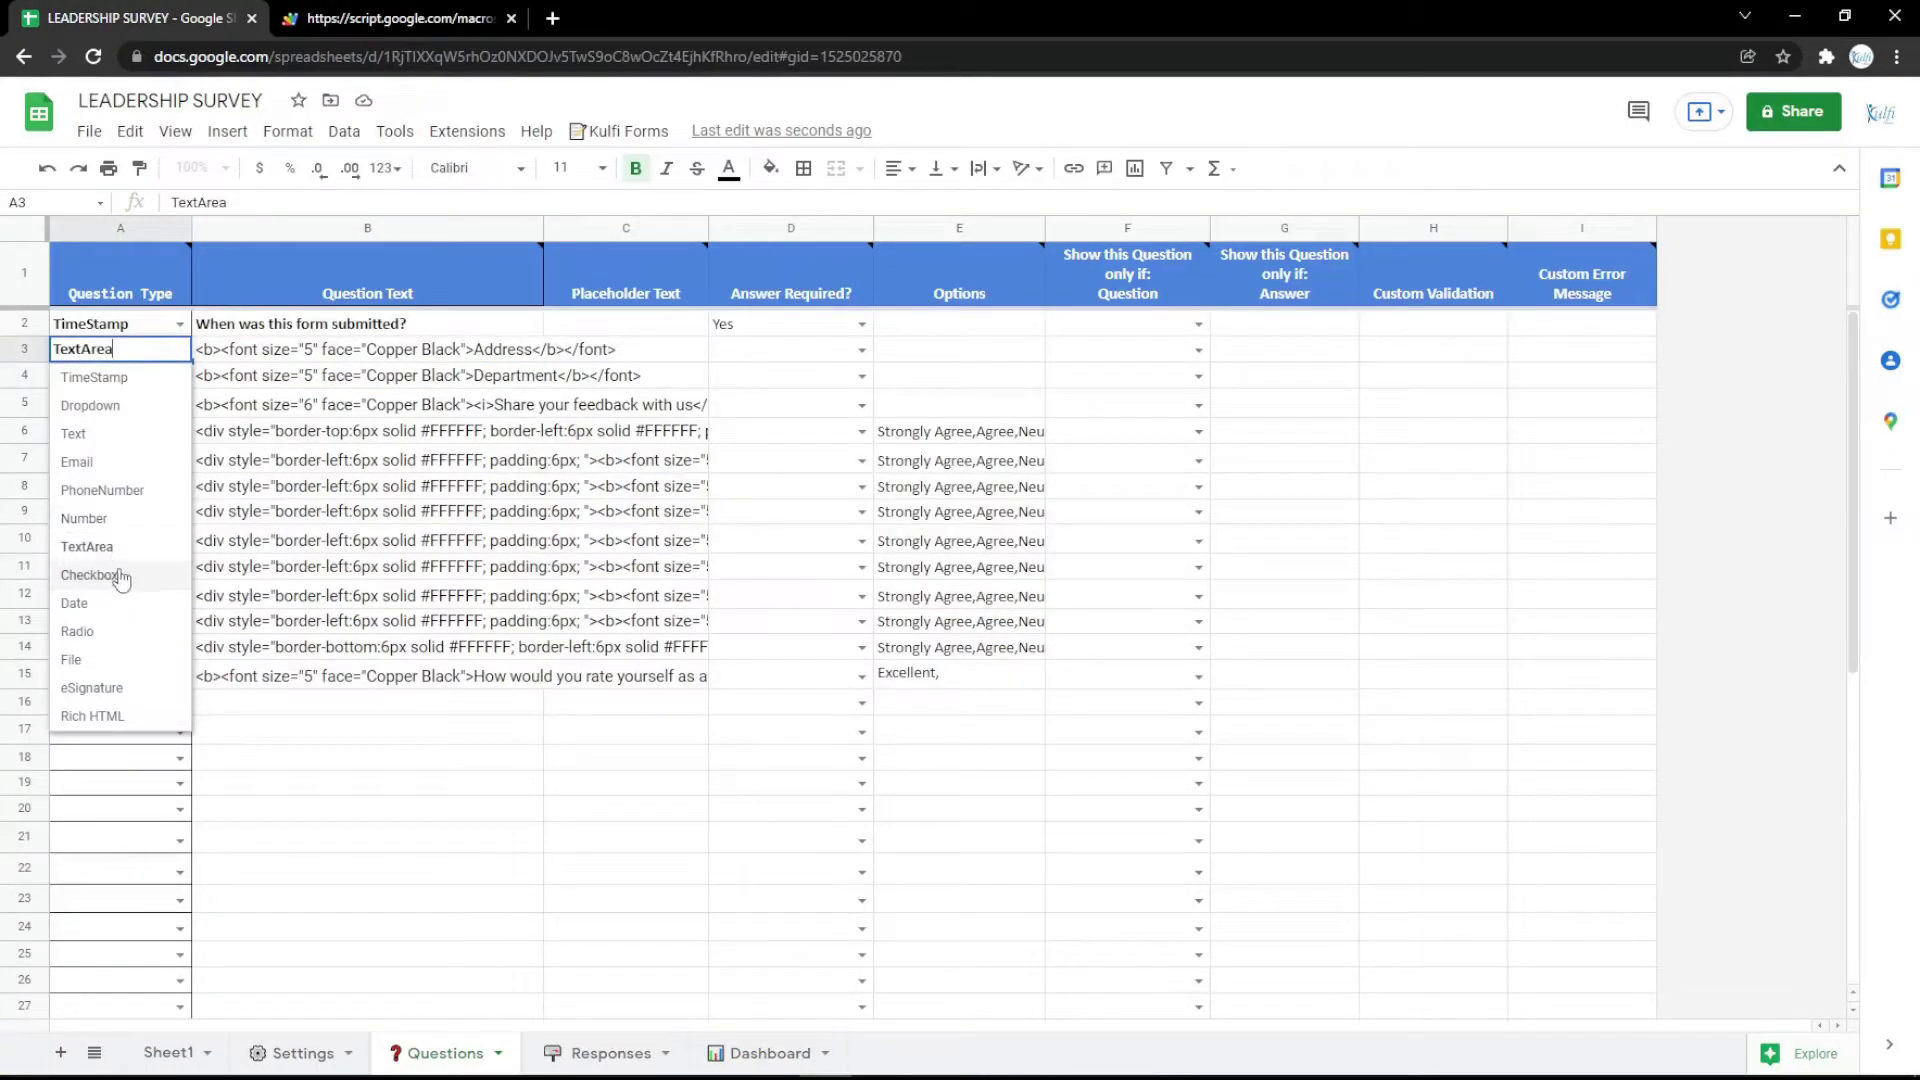
left_click(121, 576)
left_click(188, 354)
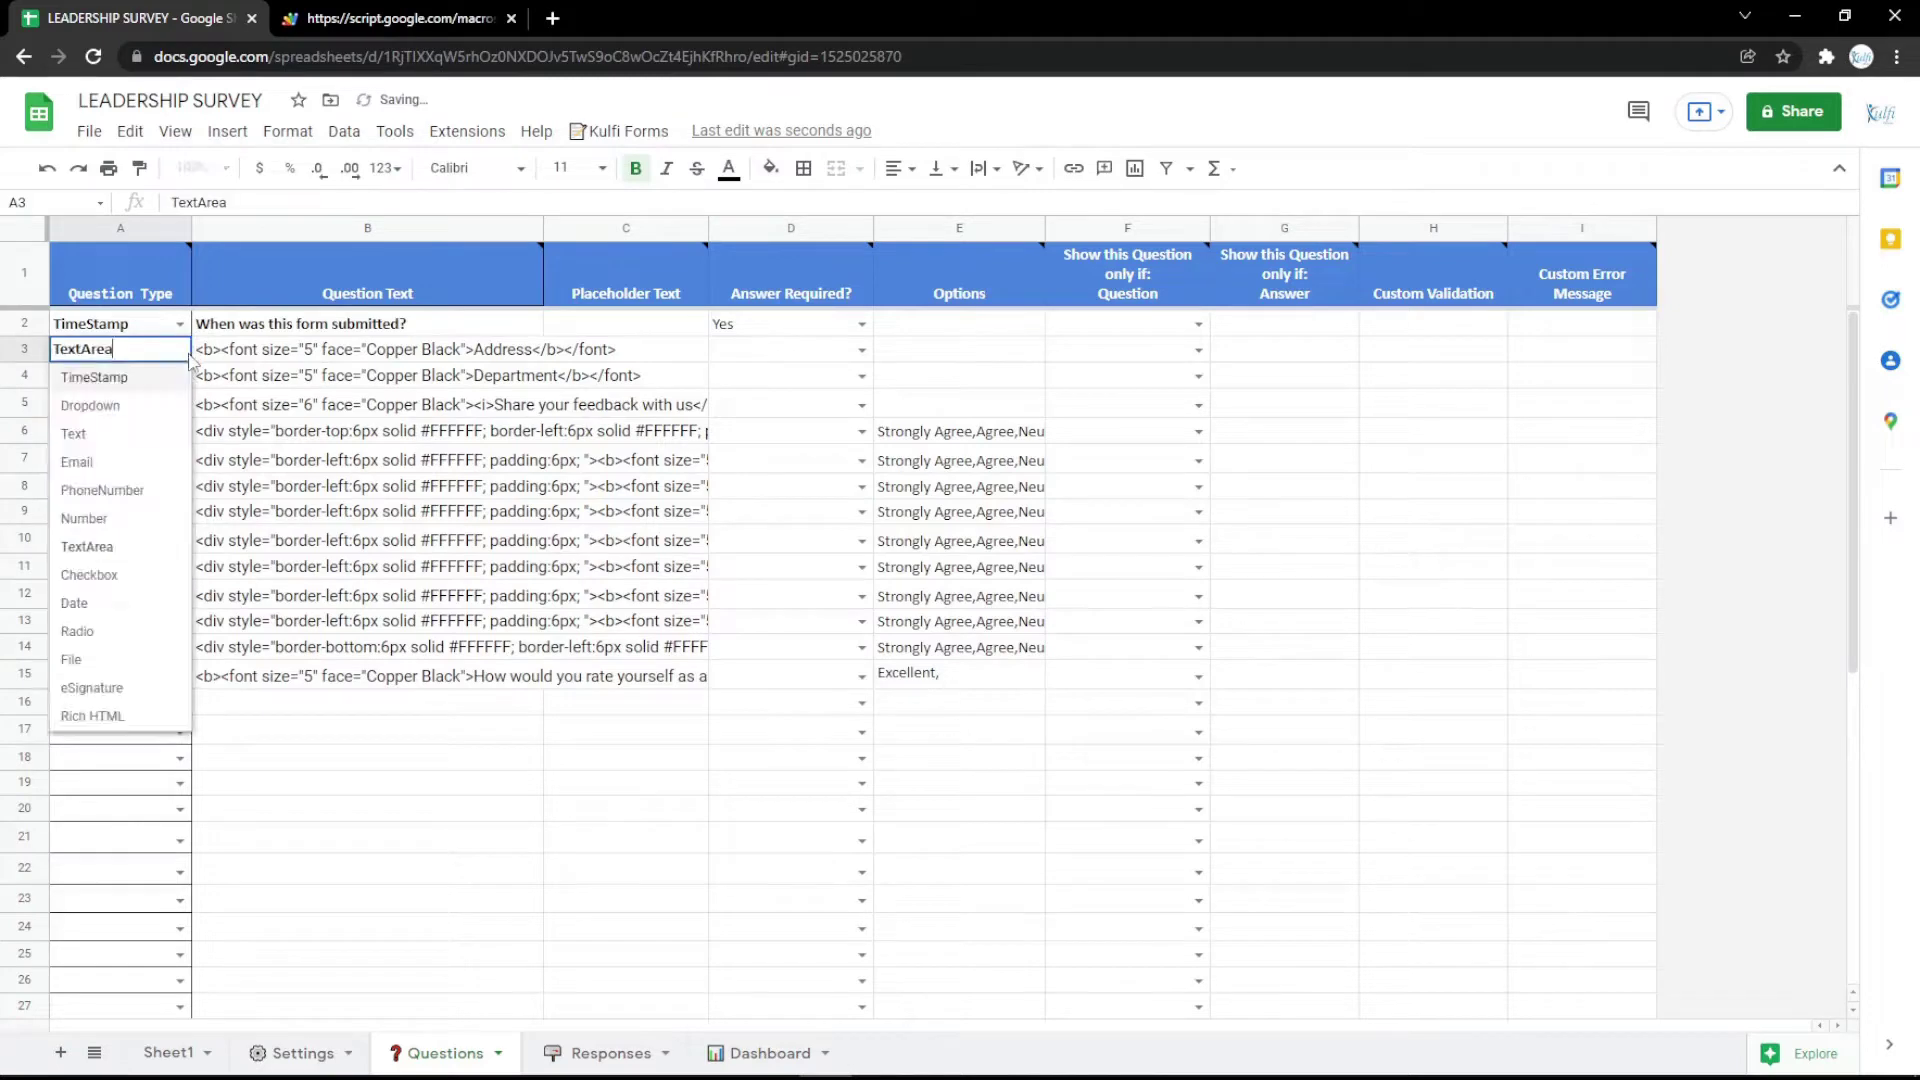
left_click(105, 603)
left_click(500, 350)
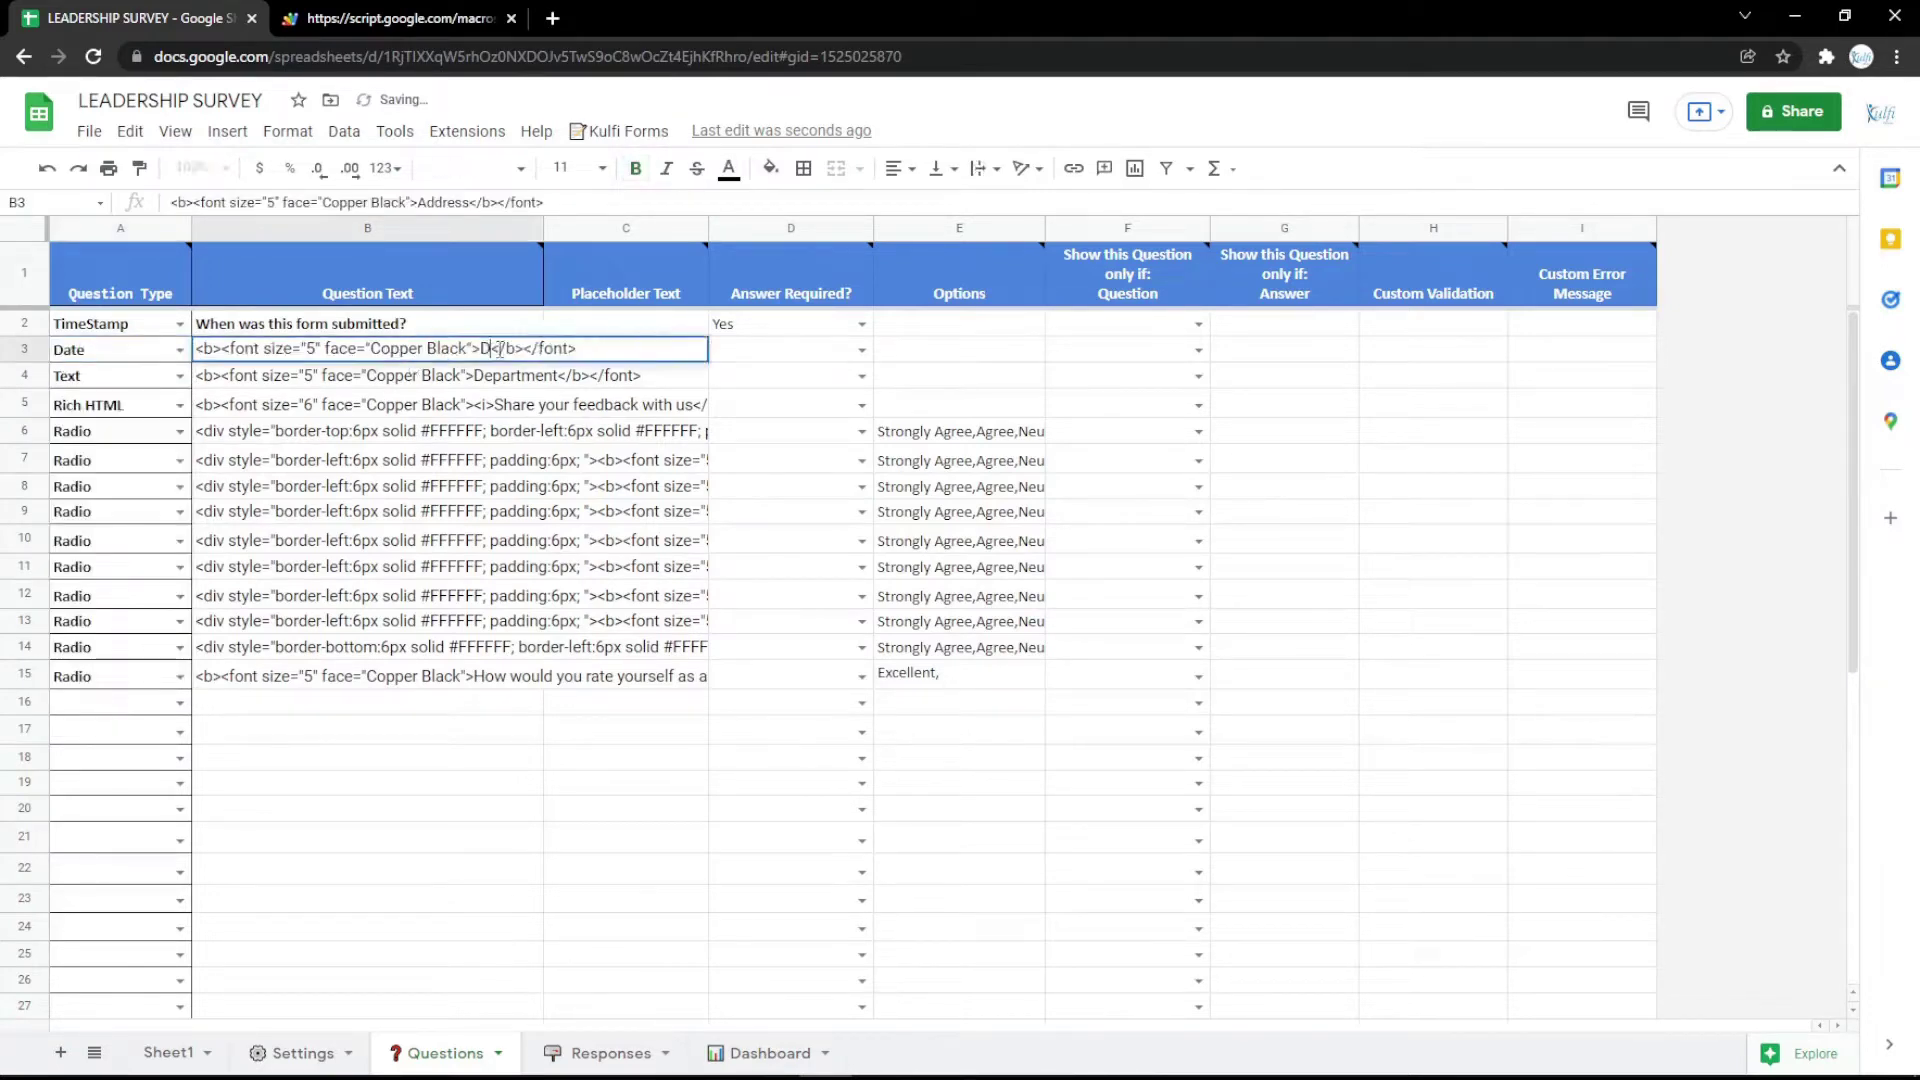
left_click(500, 459)
left_click(398, 18)
key("F5")
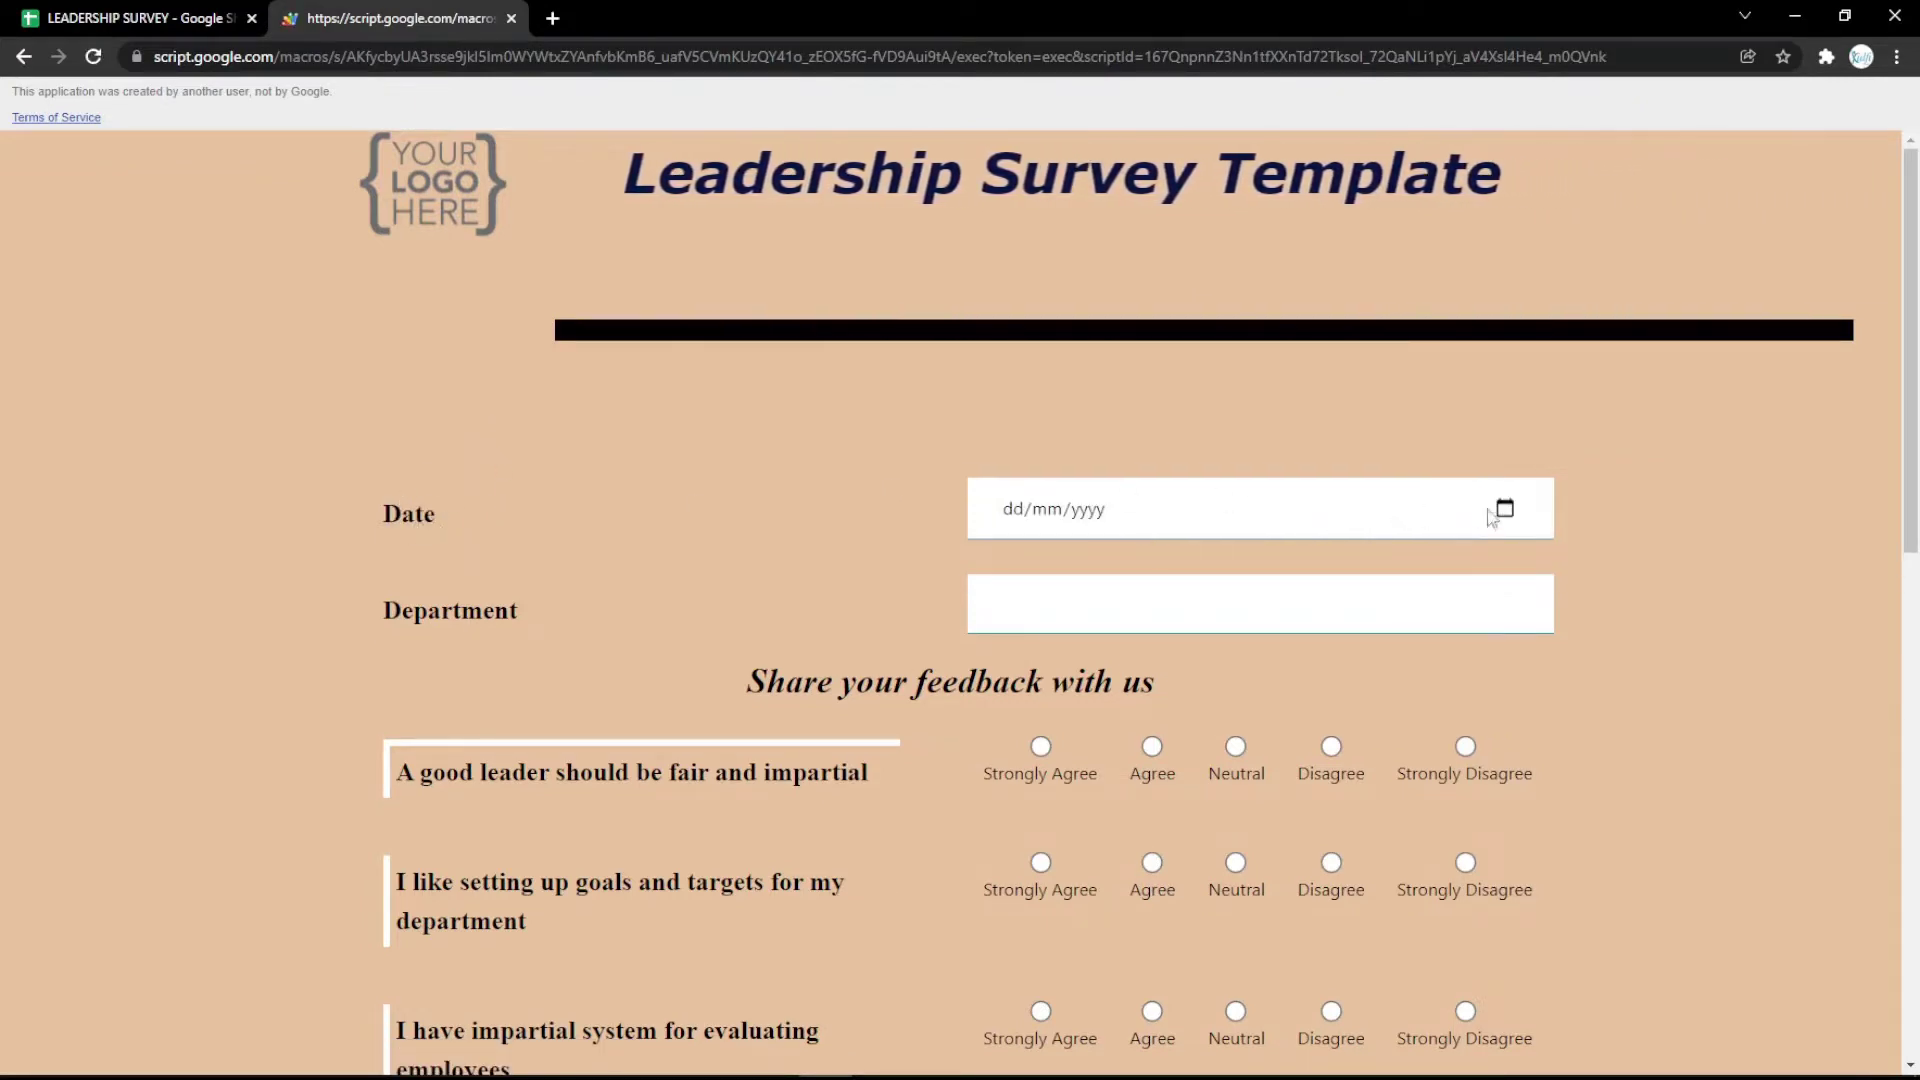
Step: Open the Date question's calendar picker on the form, then return to the questions sheet
left_click(1505, 508)
left_click(848, 495)
left_click(40, 18)
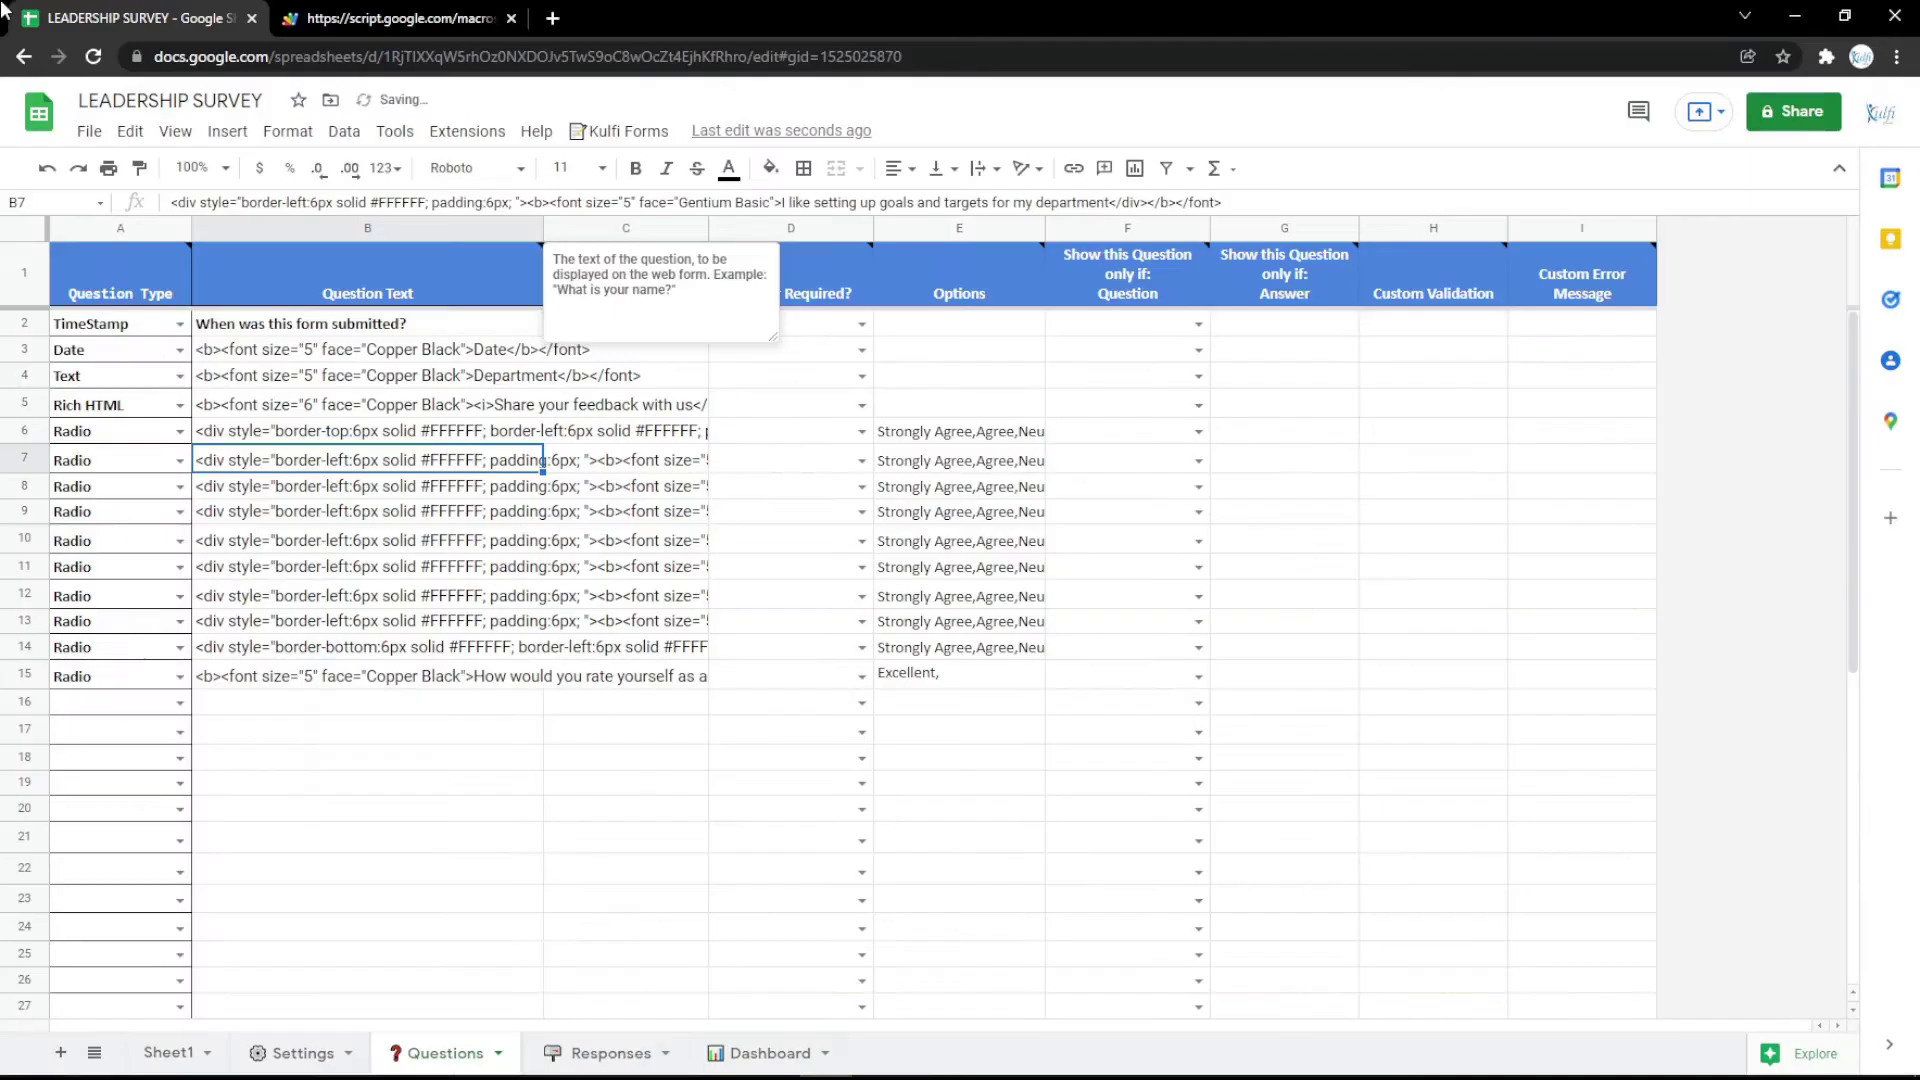
Step: Change the row 3 question to type Radio with the label "Gender" and the options "Male, Female", and reload the form
left_click(179, 351)
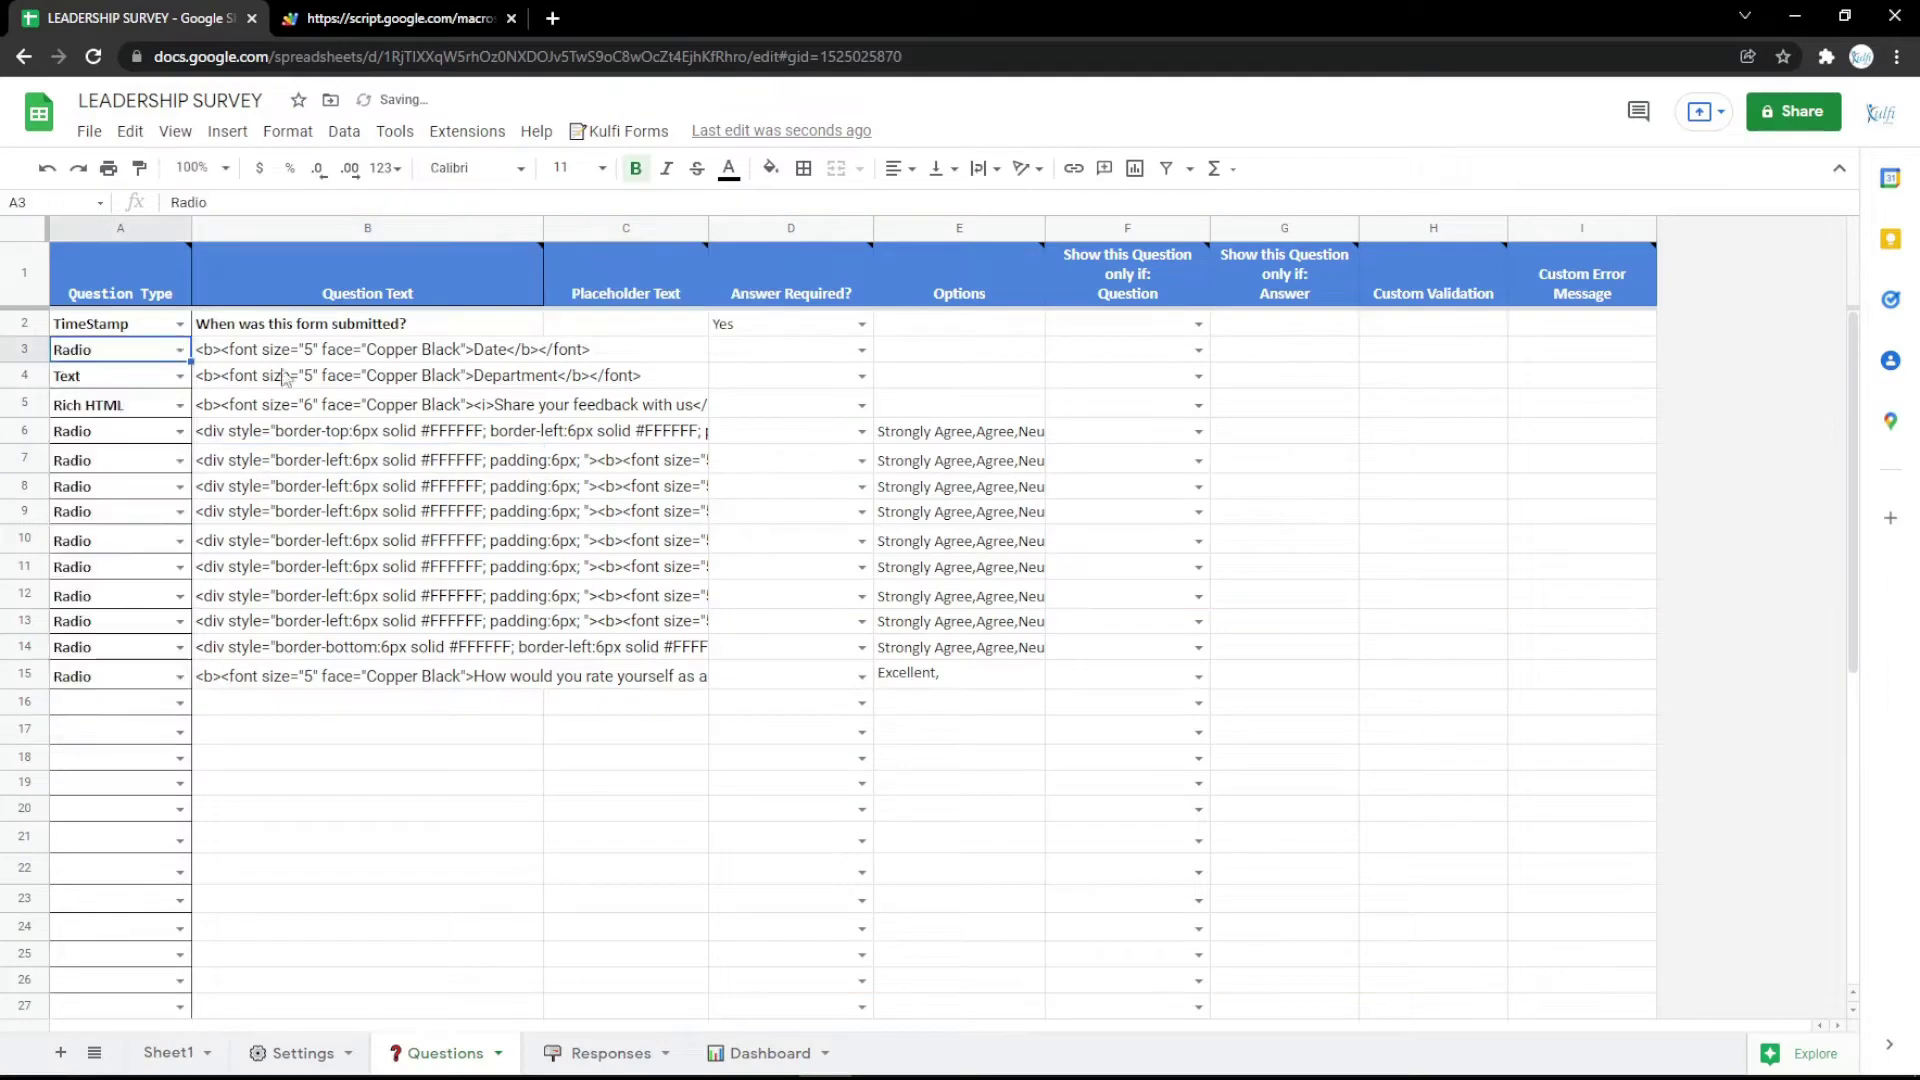
double_click(378, 352)
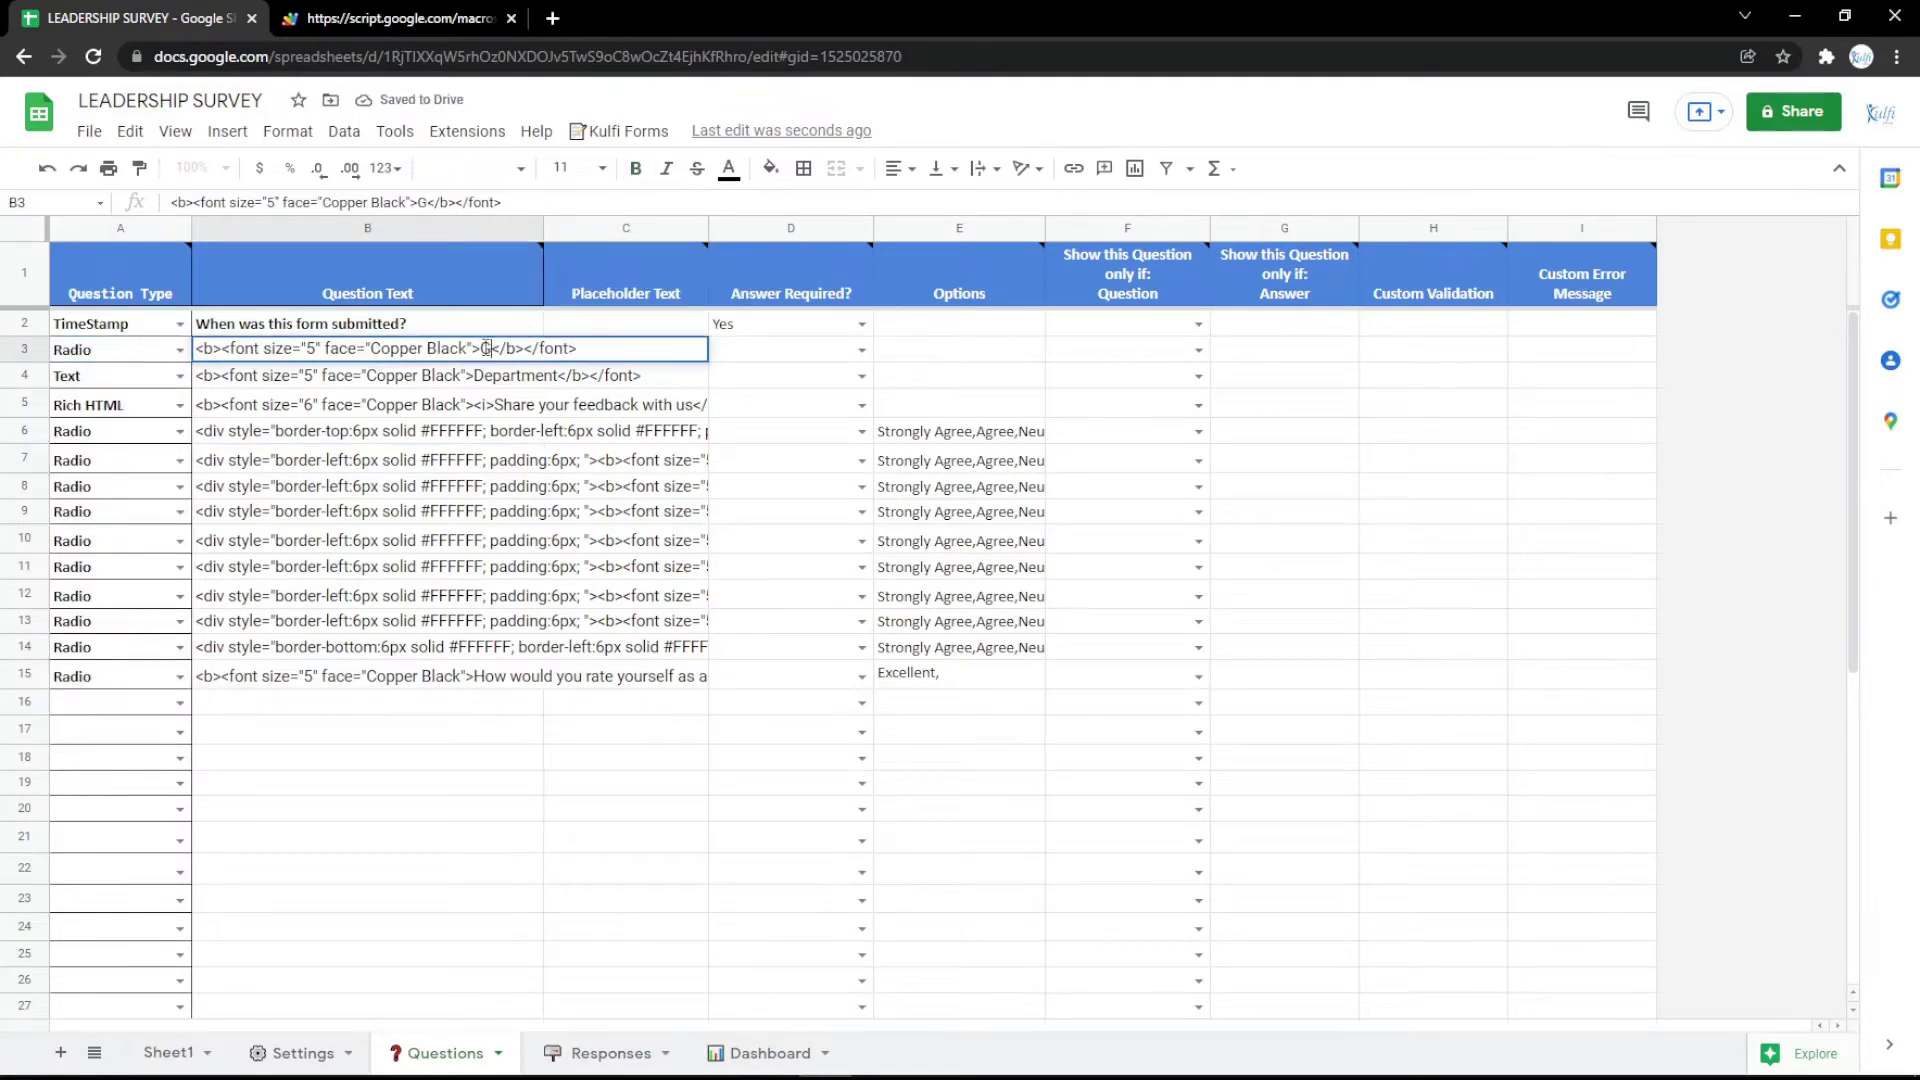
key("Return")
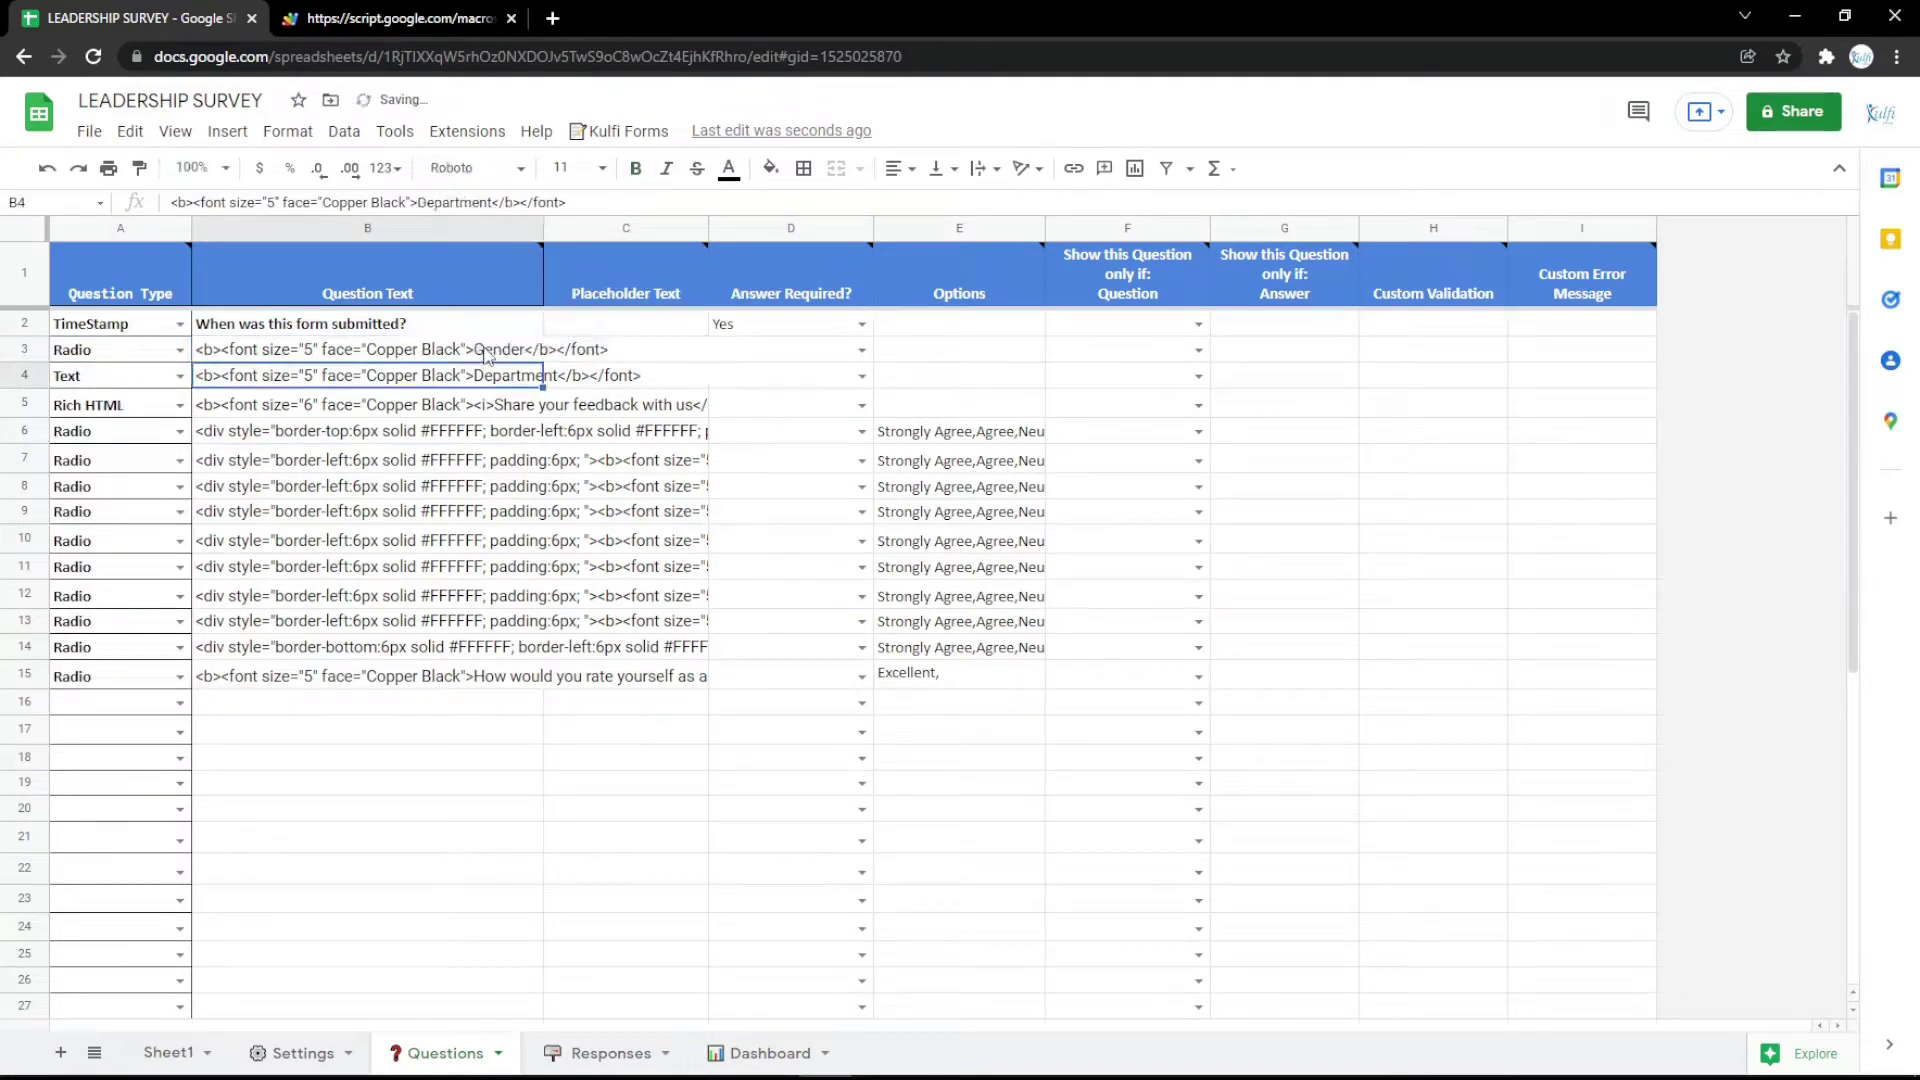
left_click(890, 352)
type("Male, Female")
key("Return")
left_click(283, 10)
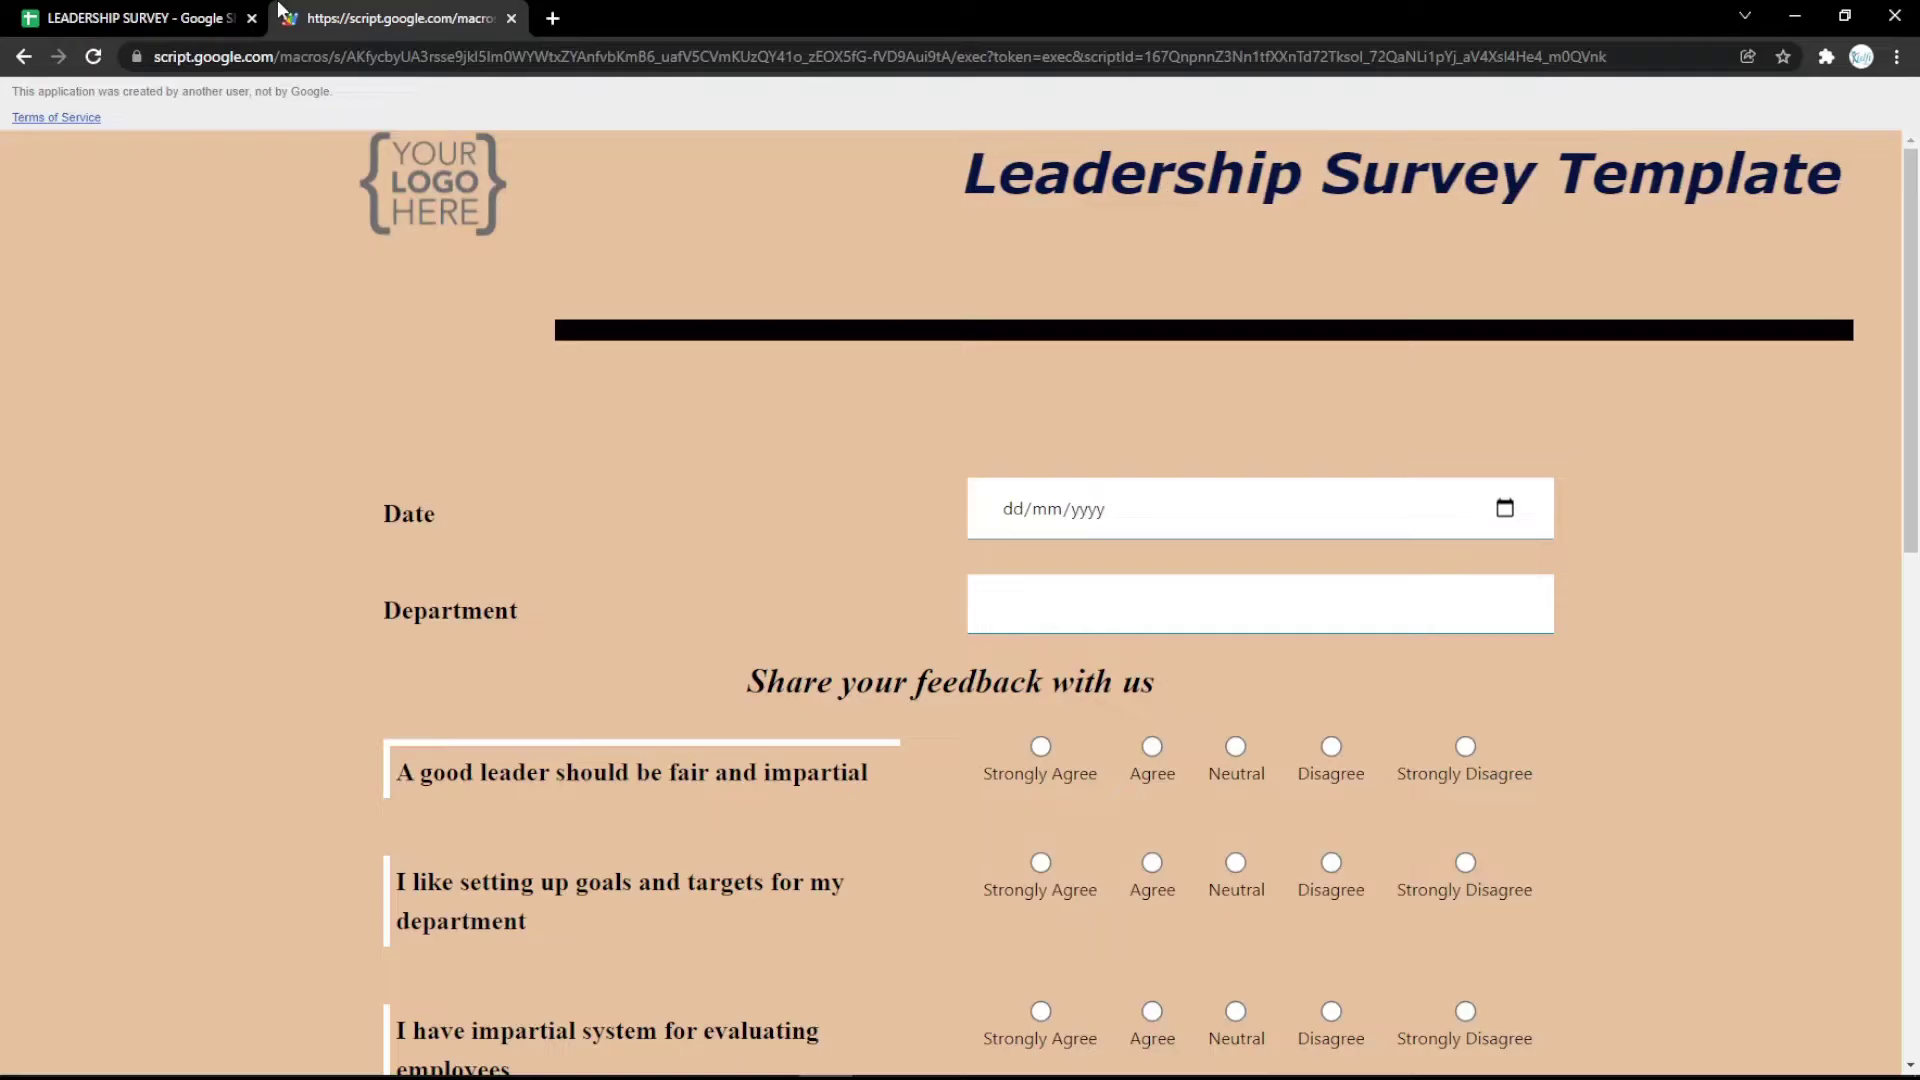
key("F5")
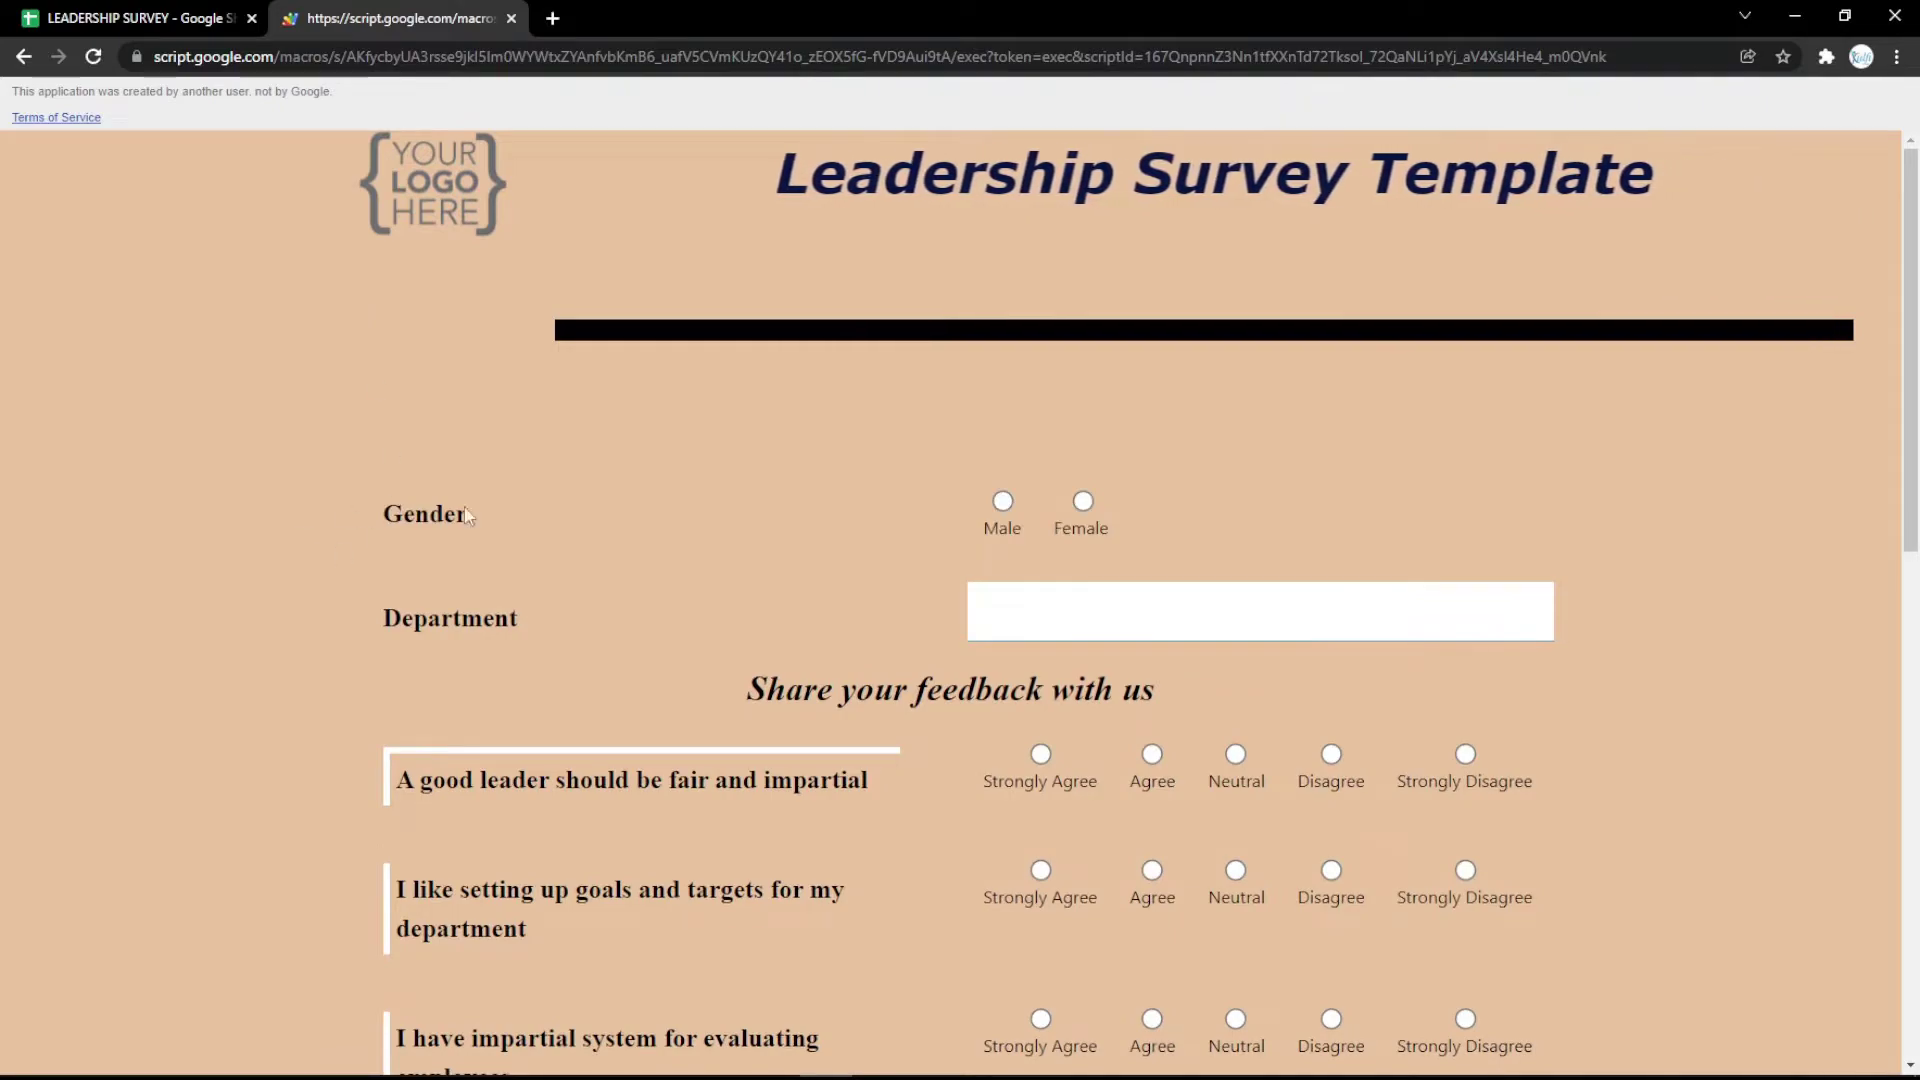
Step: Change the row 3 question to type File with the label "File", clear its options and reload the form
left_click(262, 17)
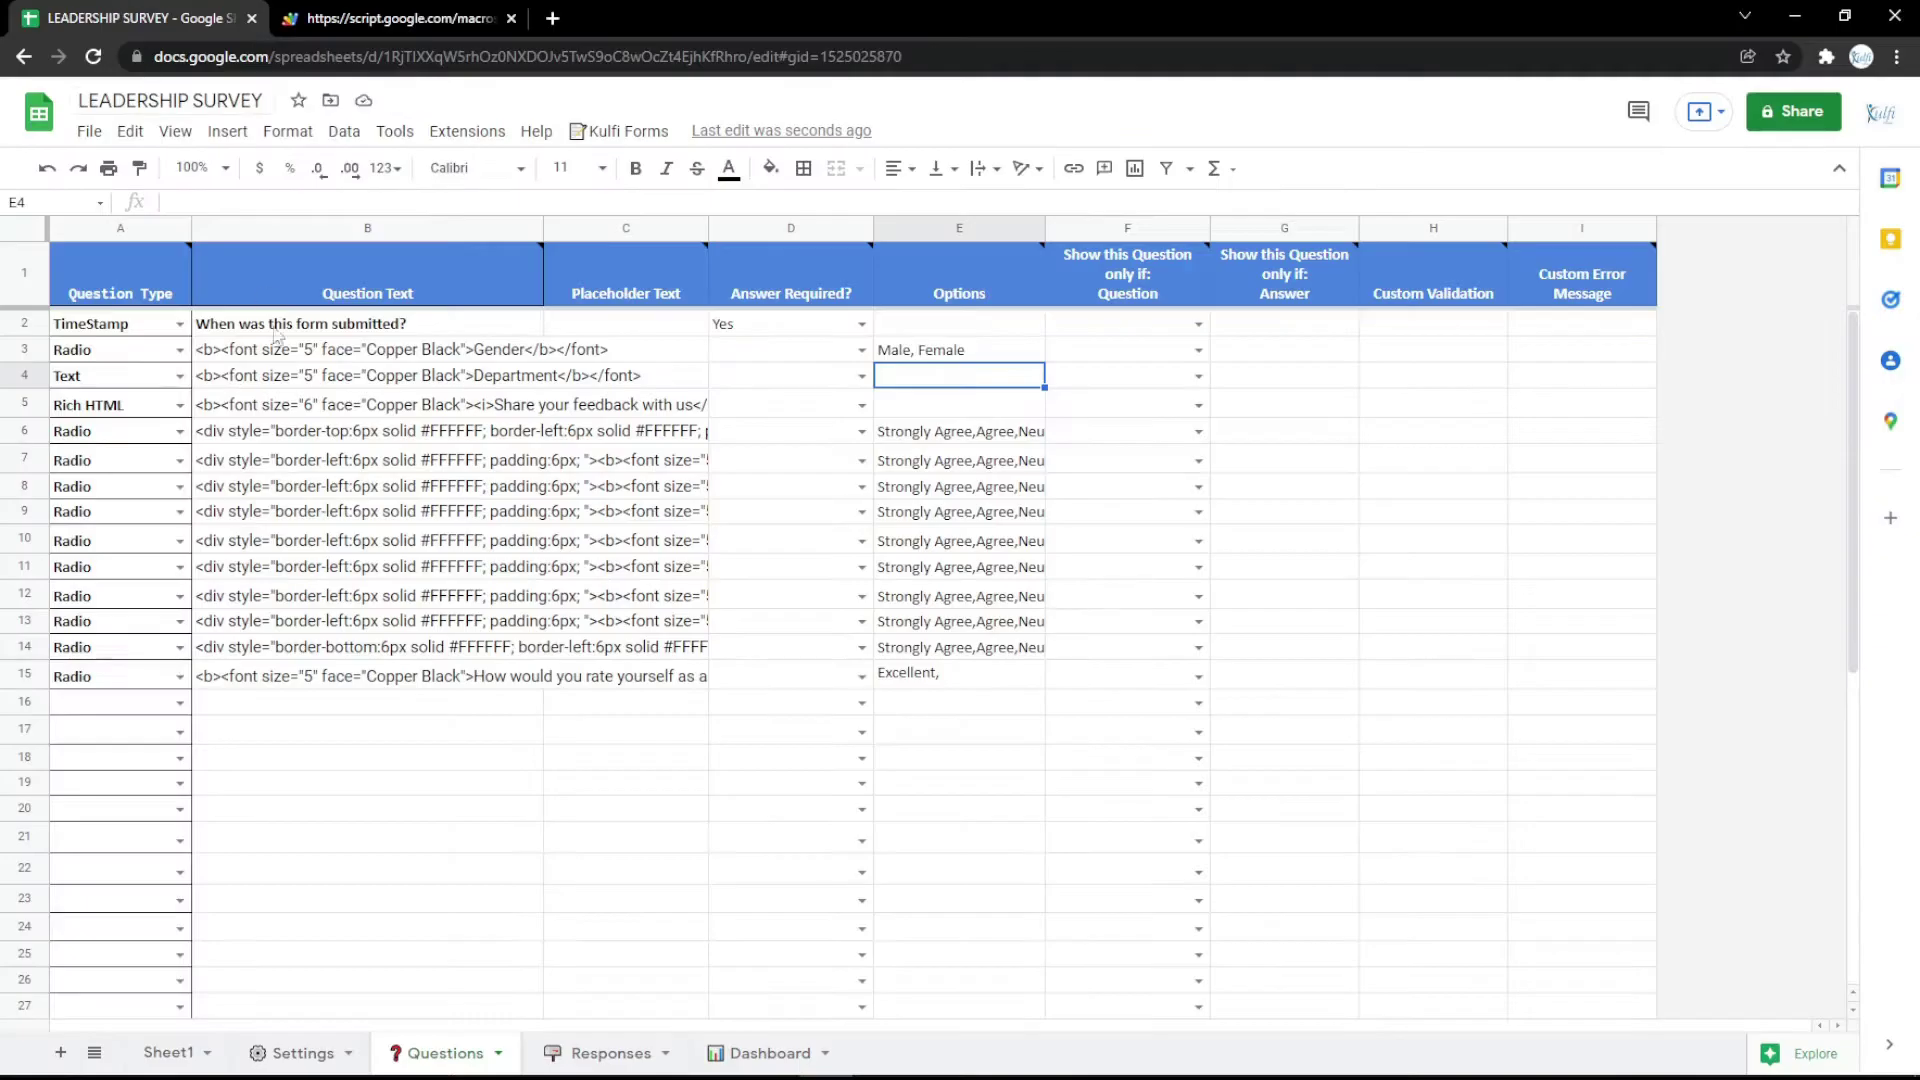
left_click(180, 350)
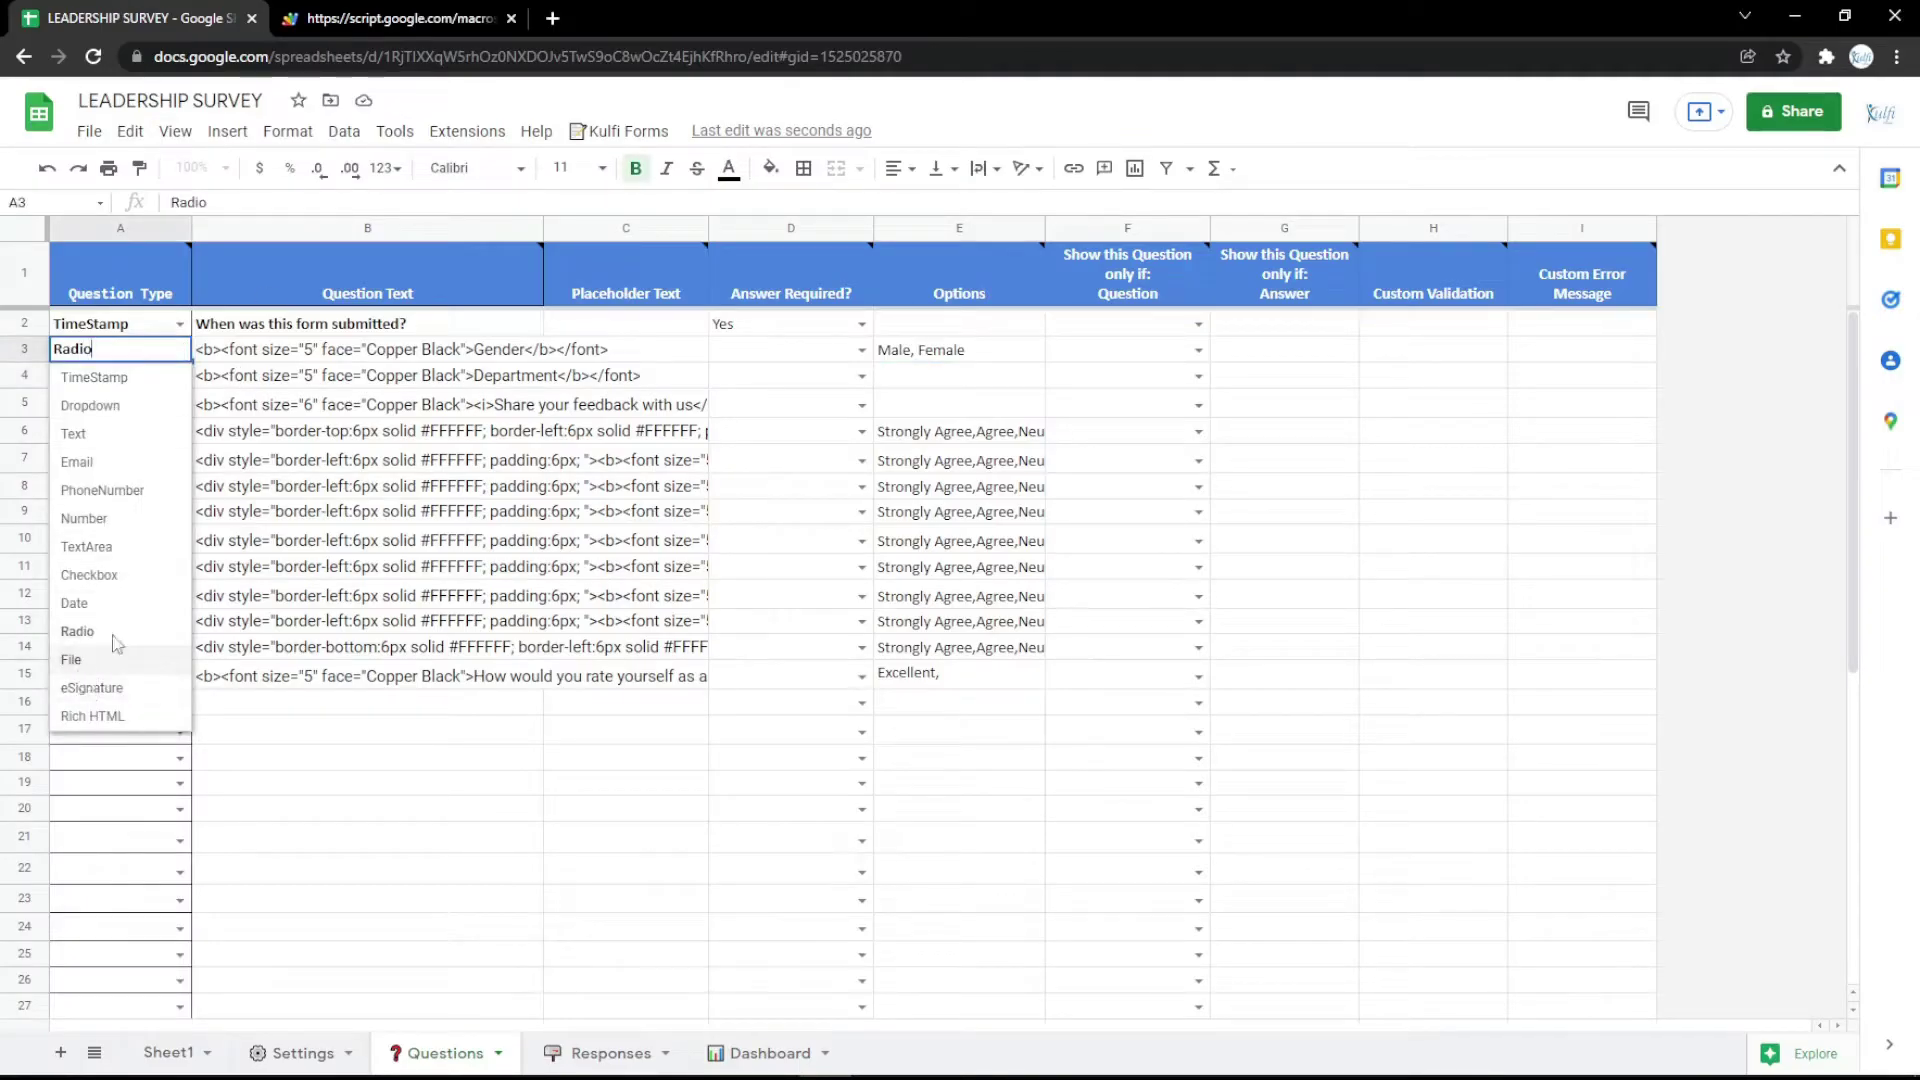
left_click(83, 661)
double_click(511, 349)
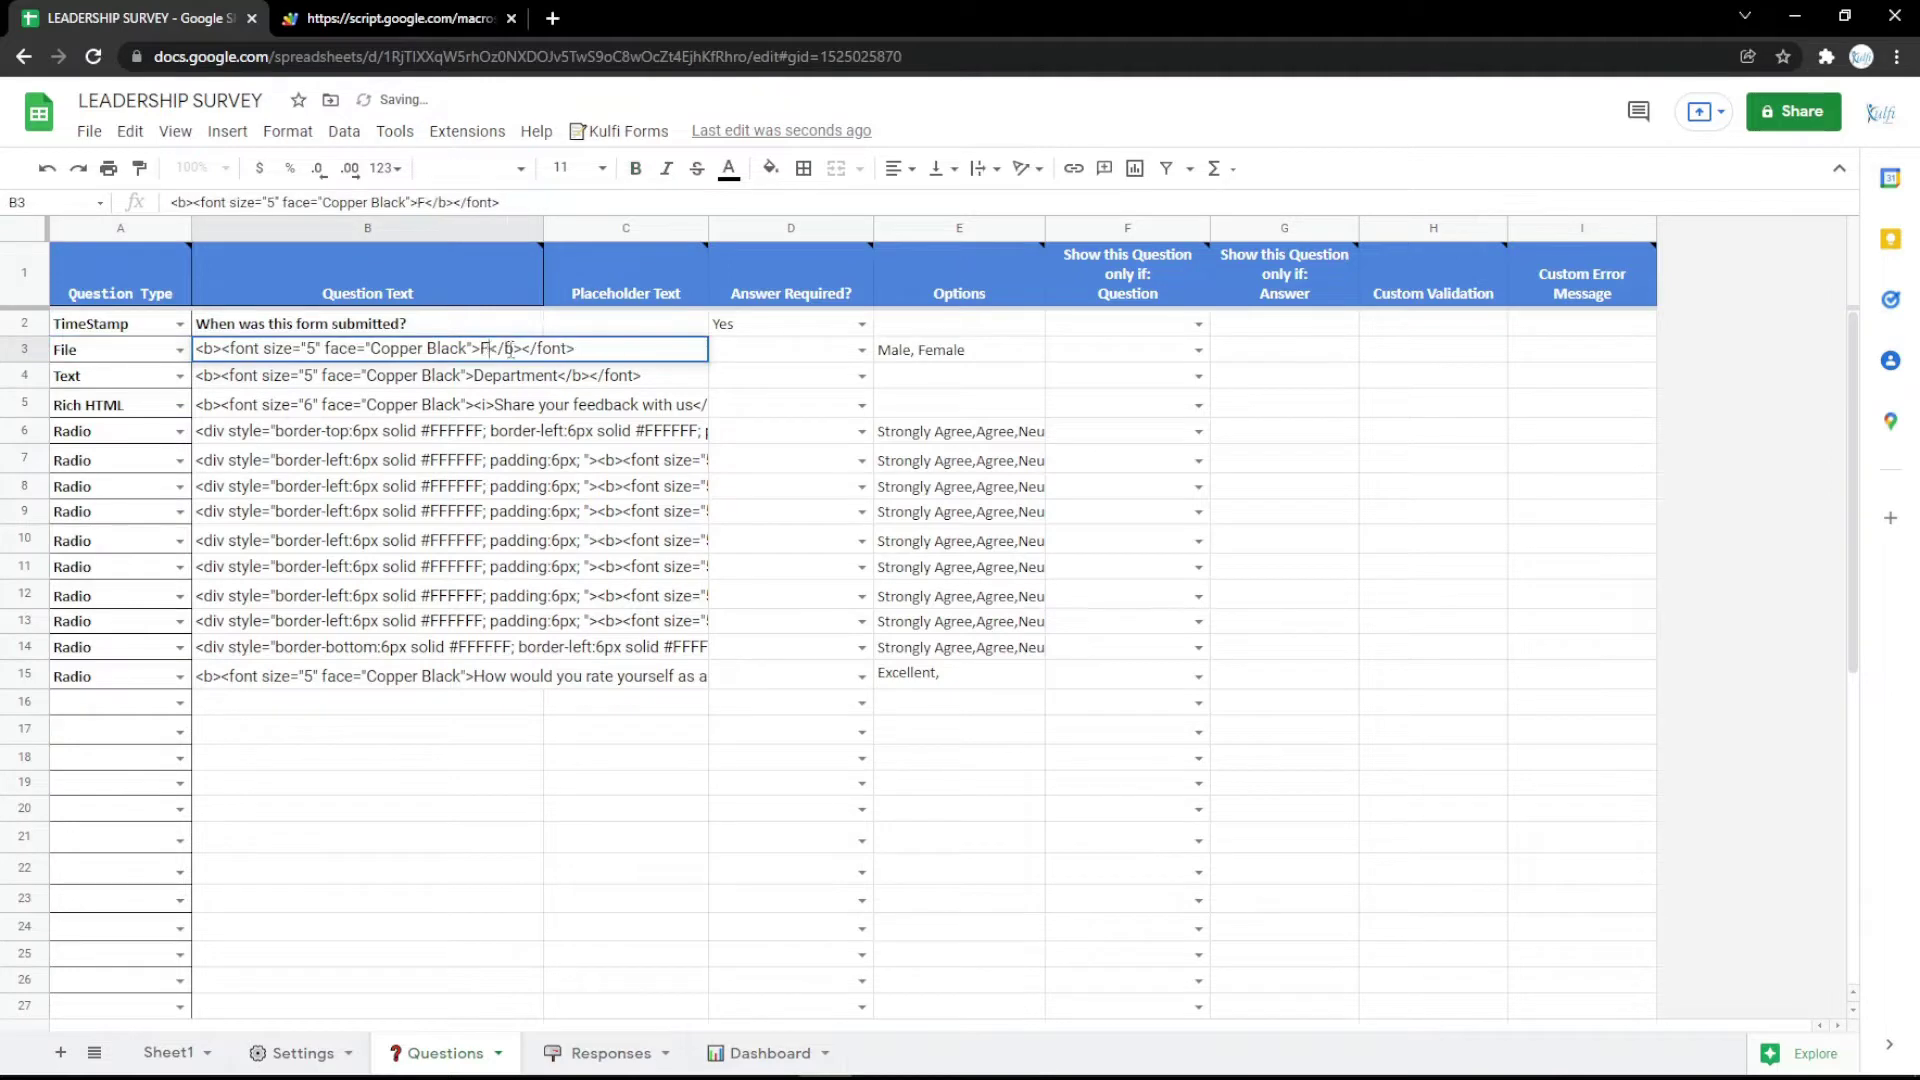
key("Return")
left_click(912, 356)
key("Delete")
left_click(418, 15)
key("F5")
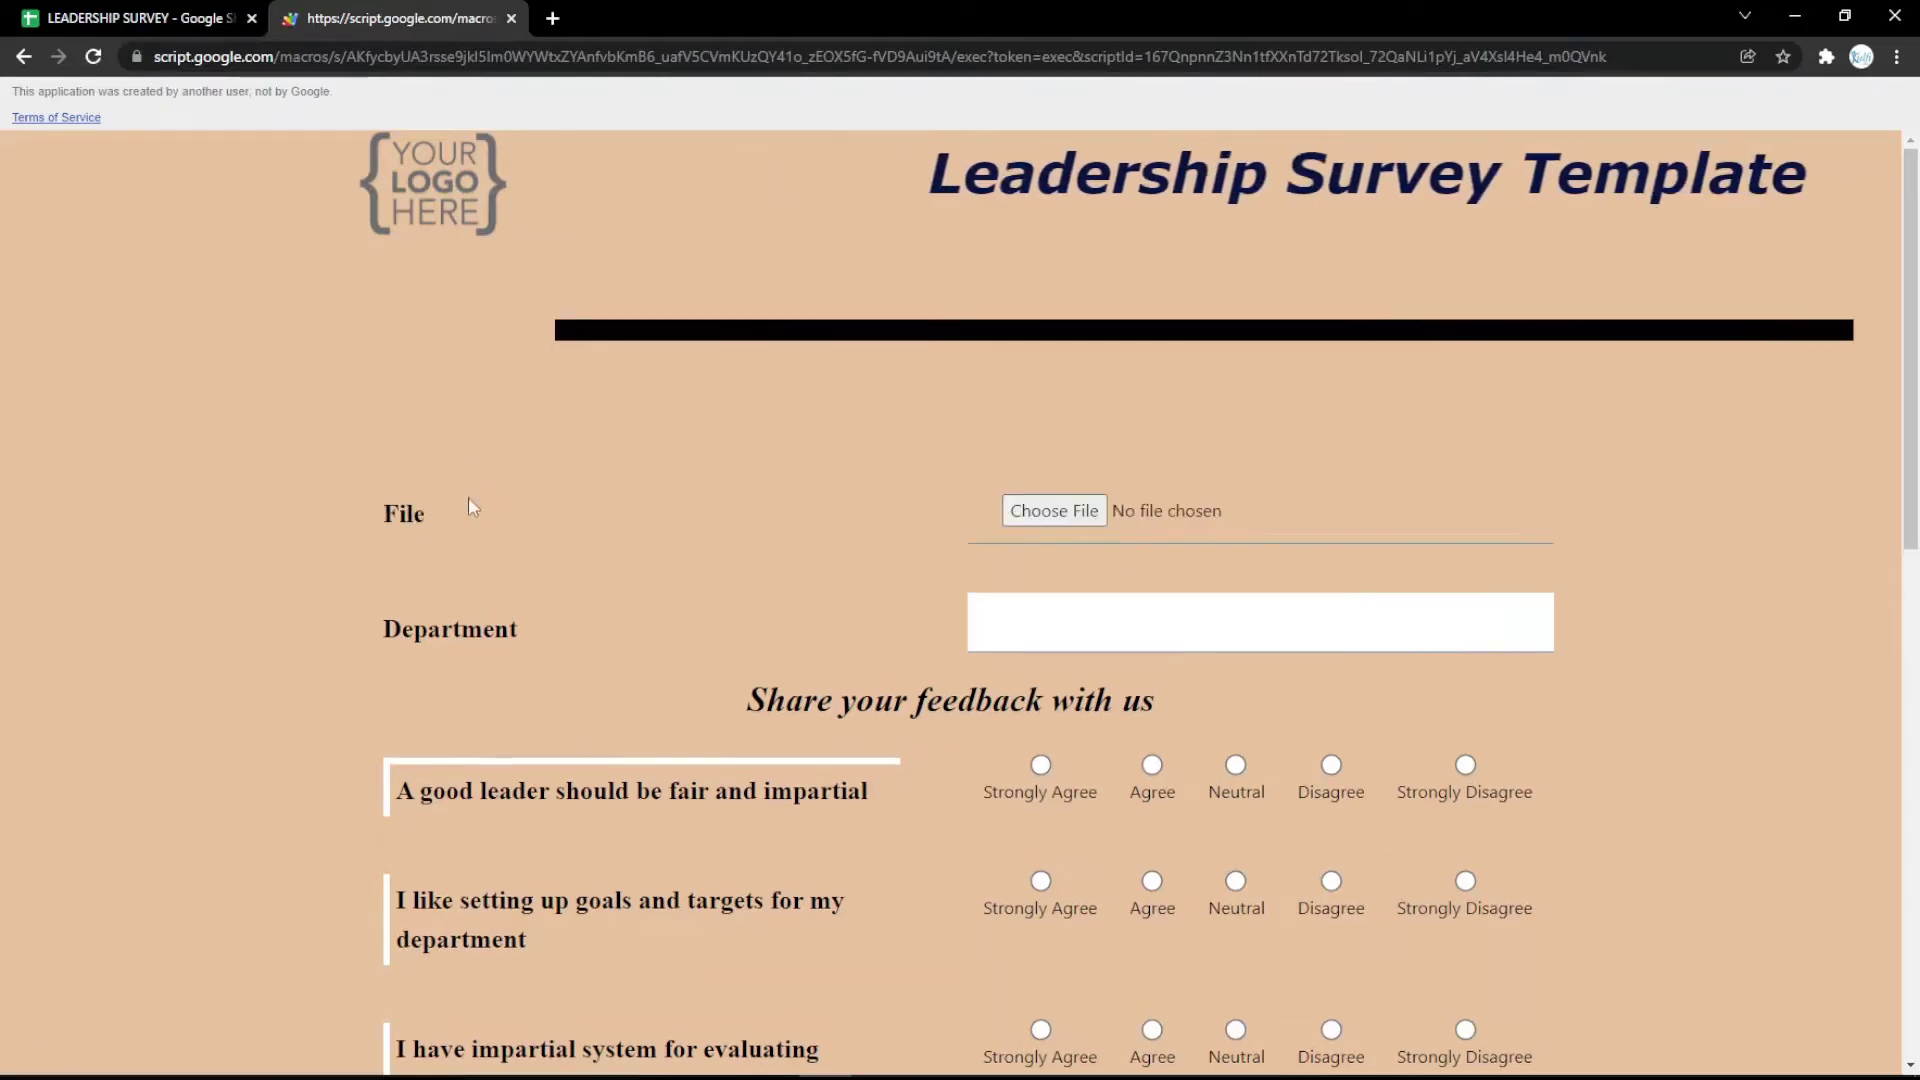
Step: Upload a file to the form's File question and return to the questions sheet
left_click(1054, 509)
double_click(266, 200)
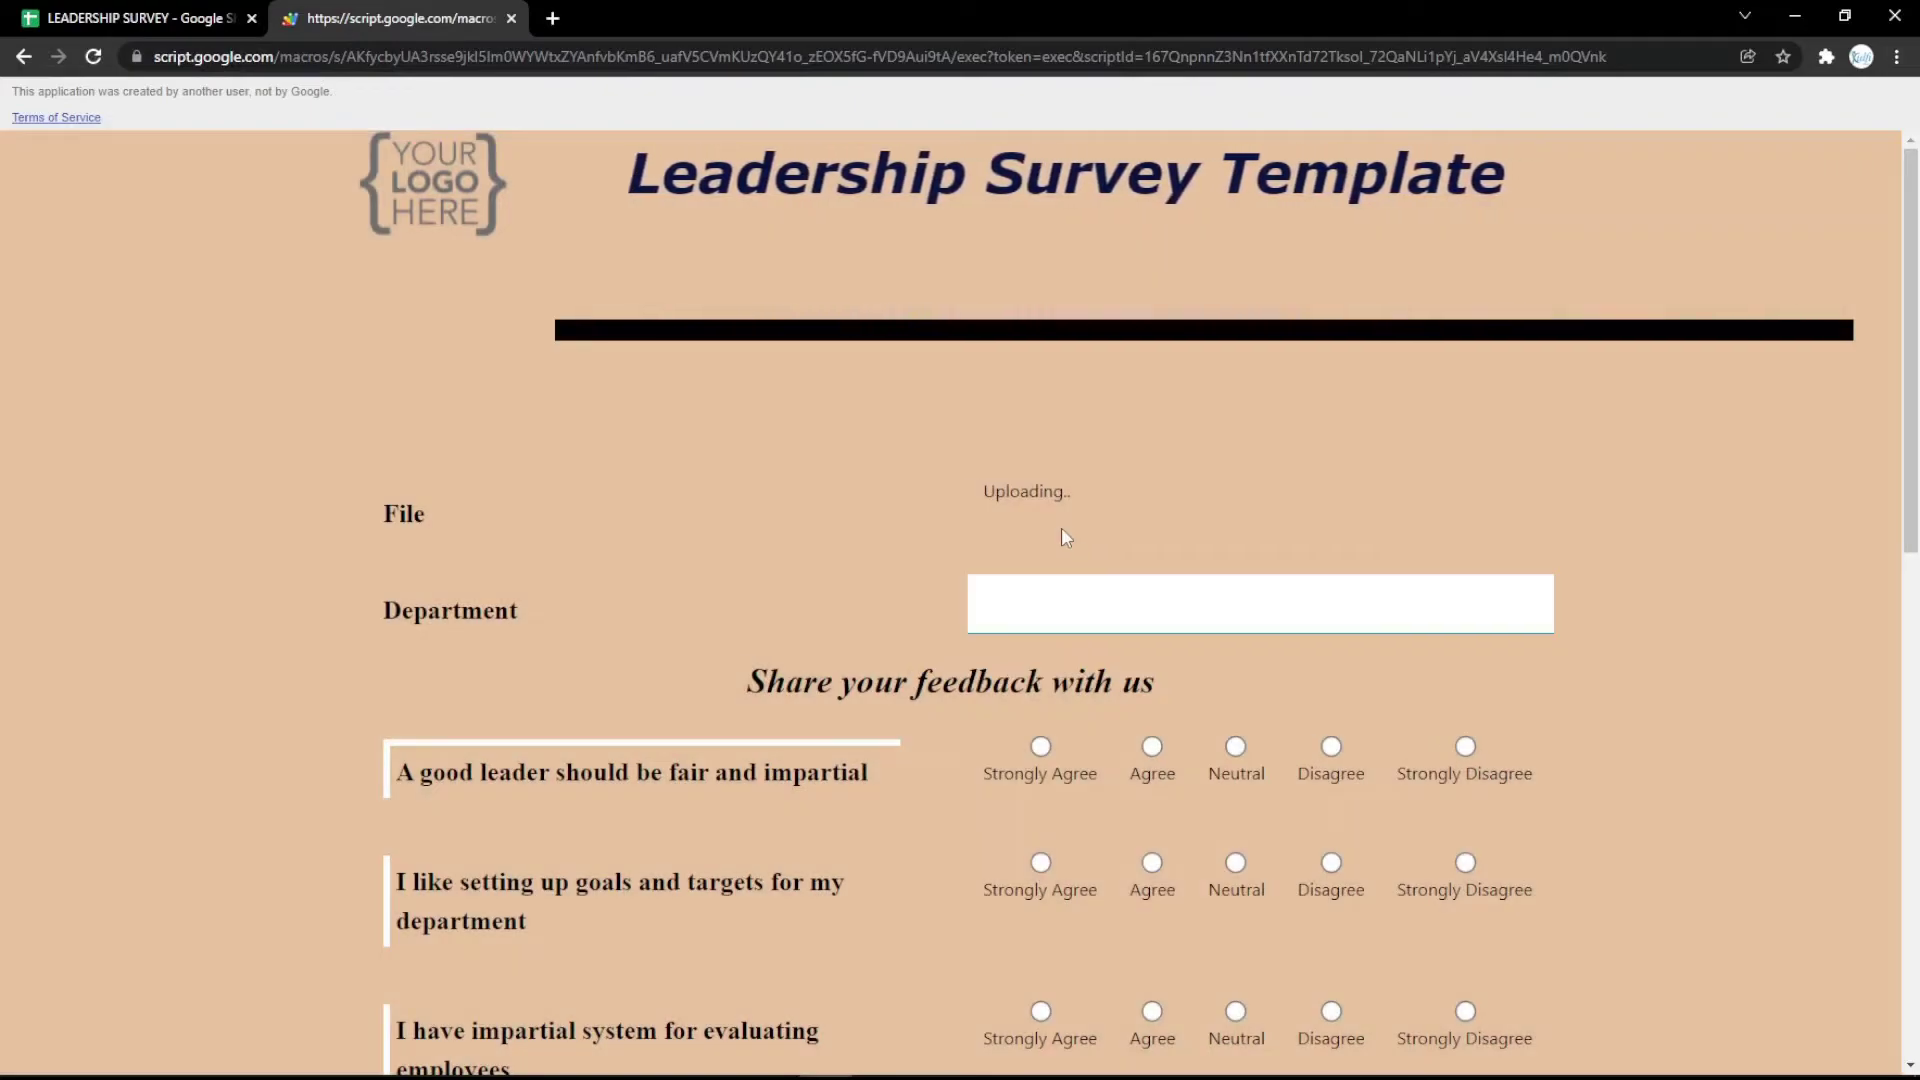
left_click(140, 18)
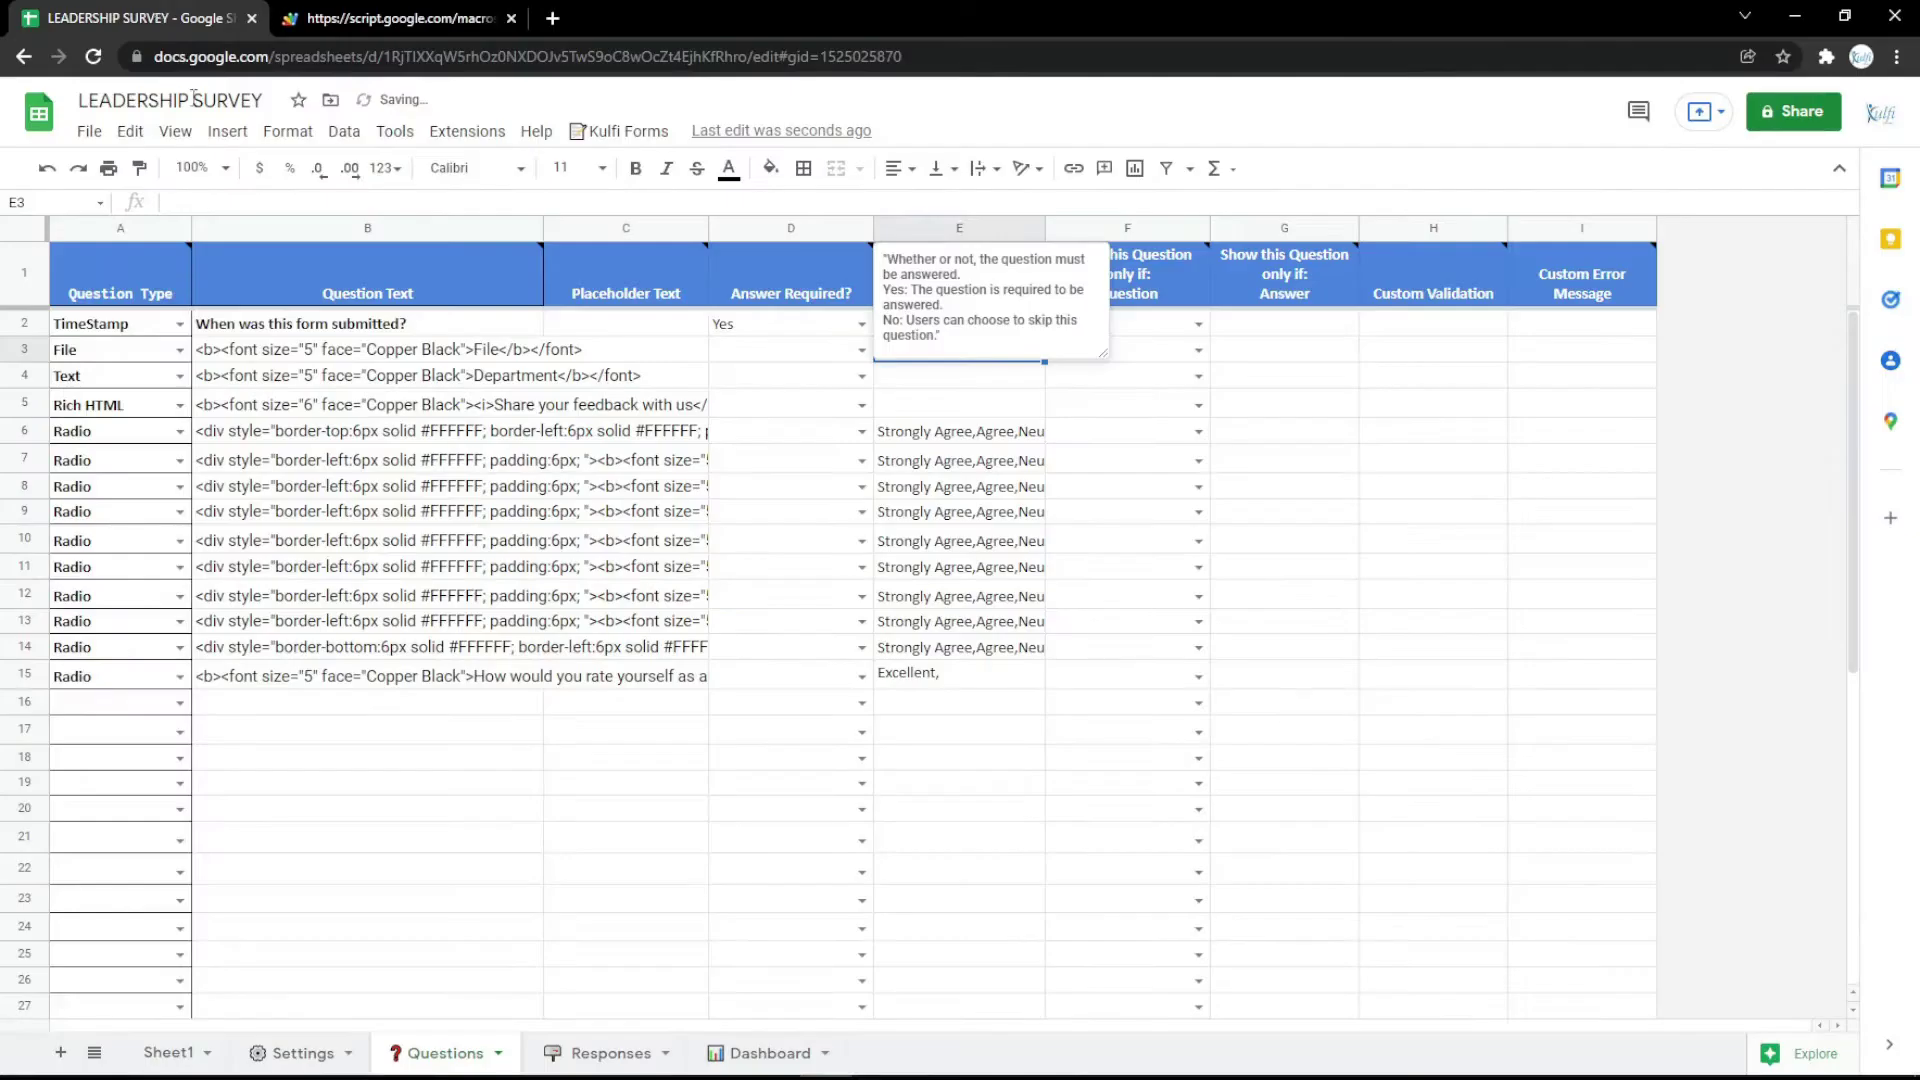
Step: Change the row 3 question to type eSignature with the label "Signature" and reload the form
left_click(179, 350)
left_click(92, 688)
double_click(510, 339)
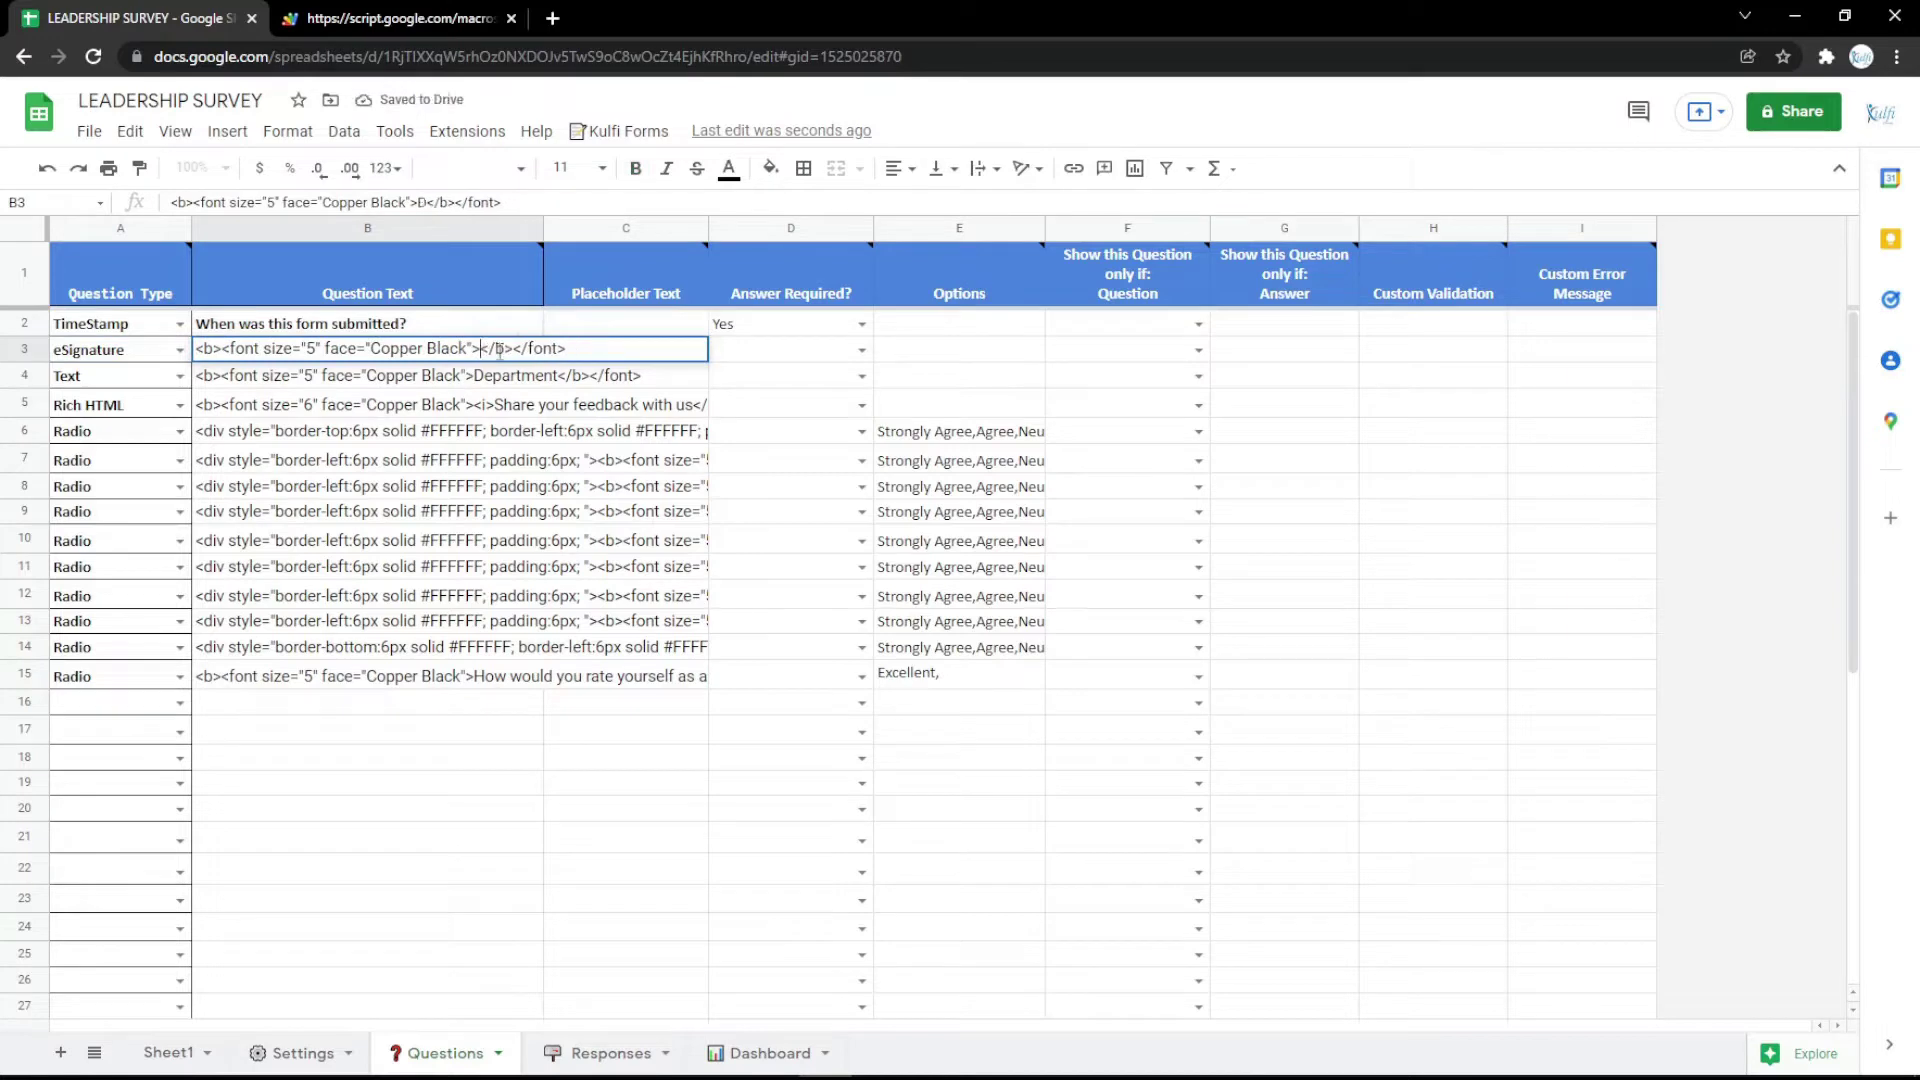
type("re")
key("Return")
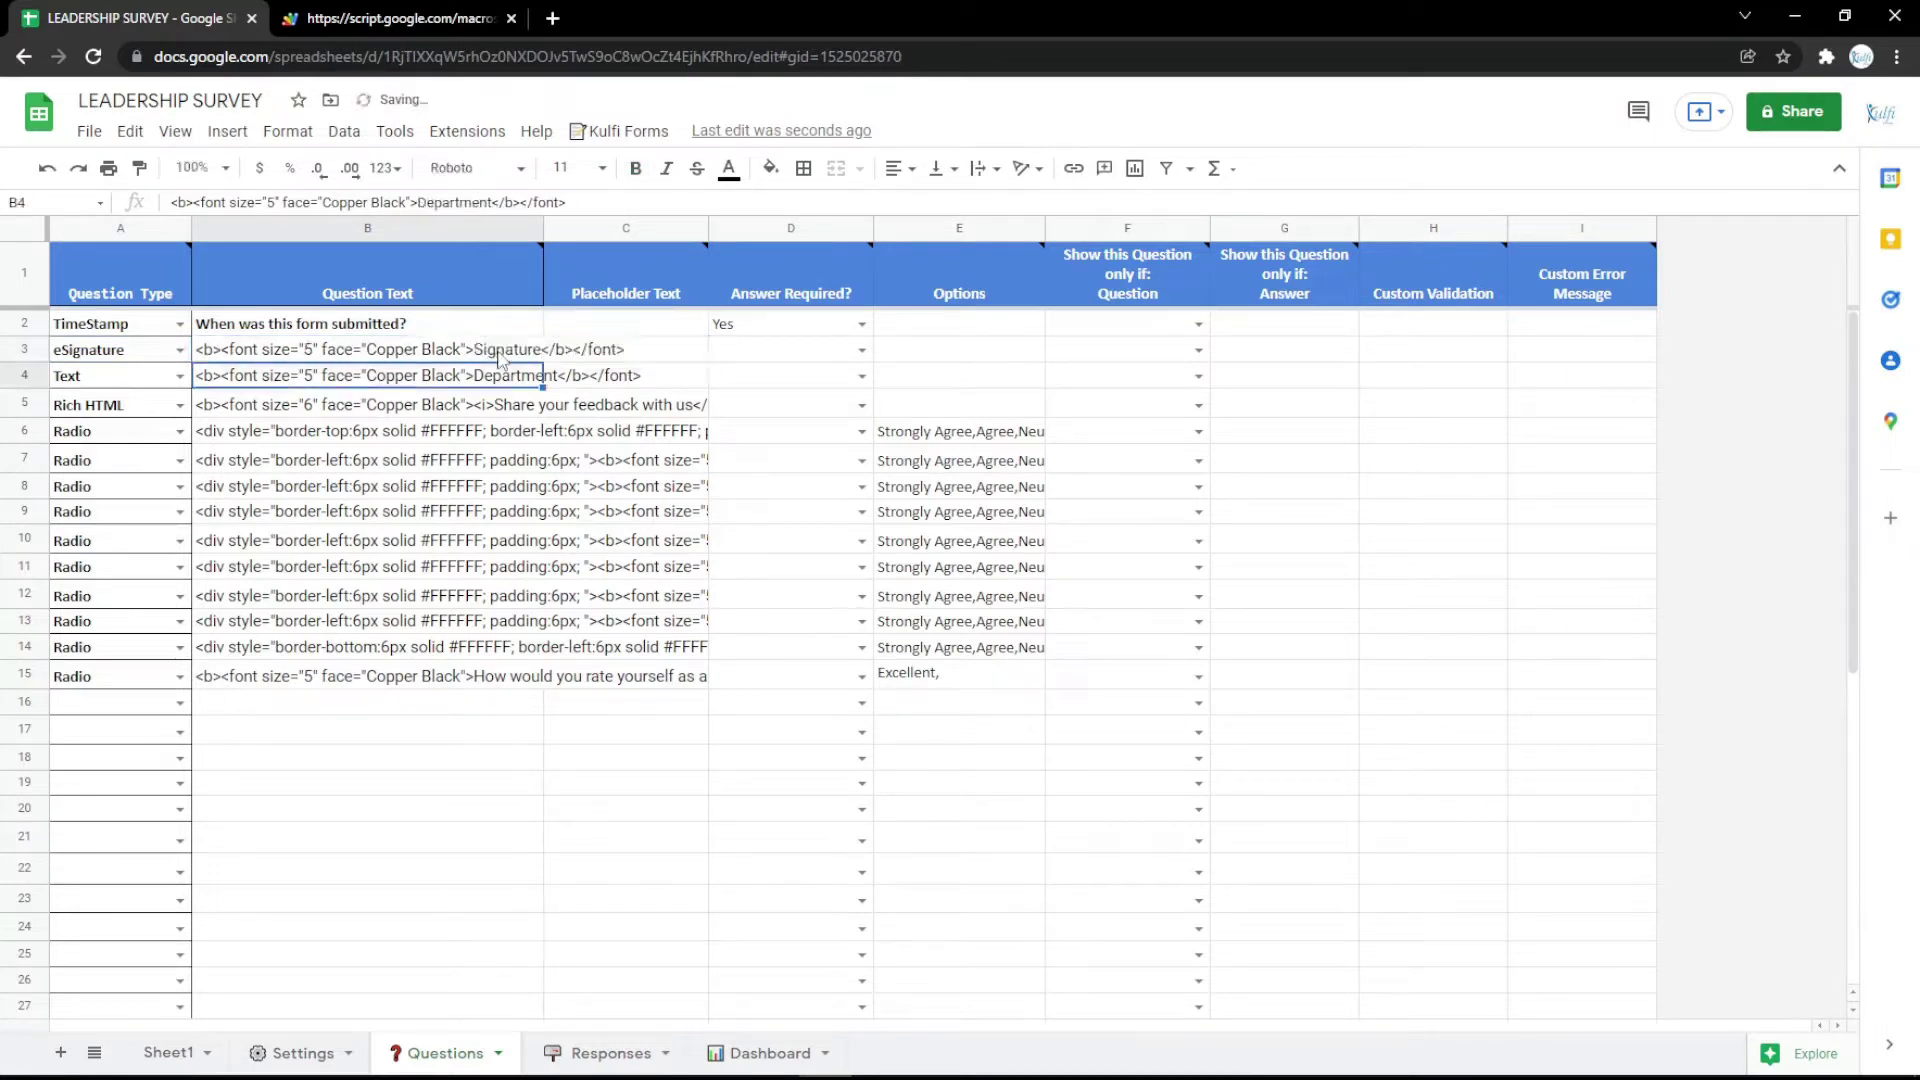
key("ctrl+Tab")
key("F5")
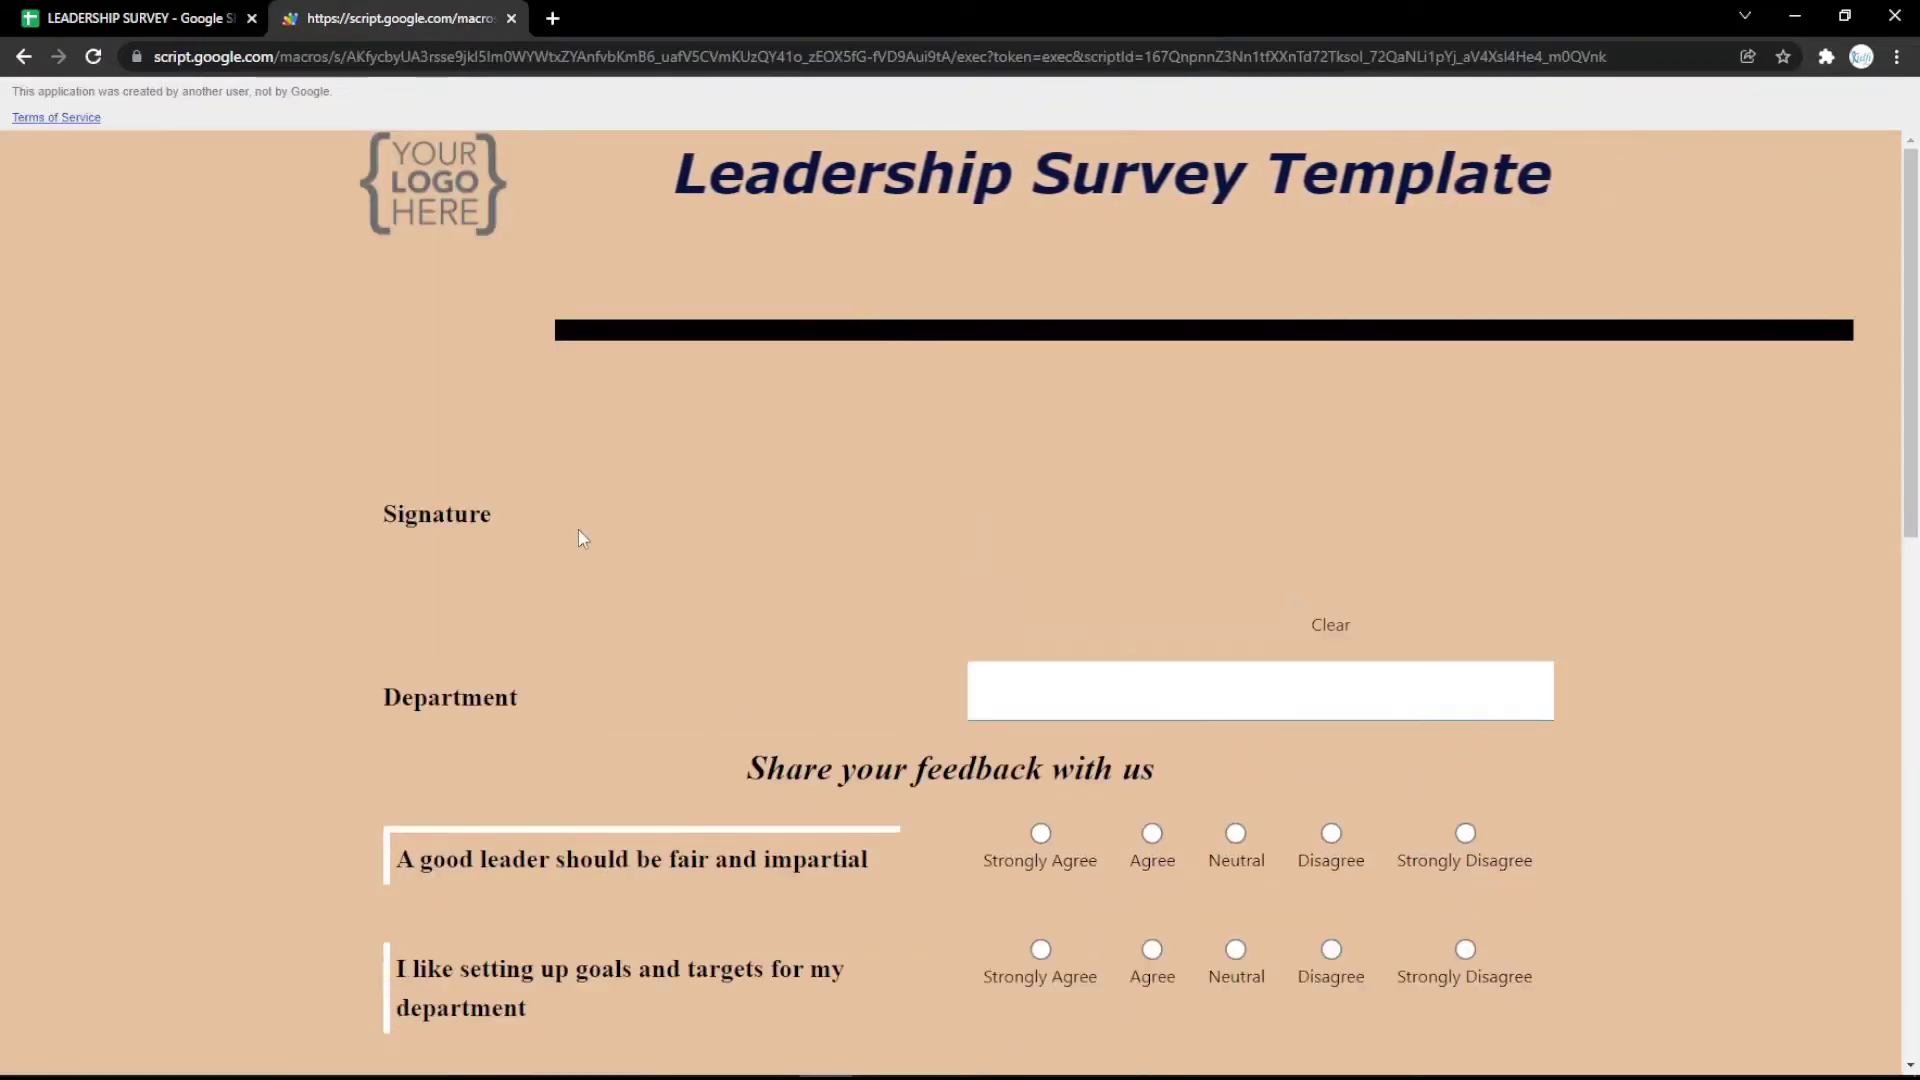
Step: Draw a test signature in the form's Signature field, clear it and return to the questions sheet
mouse_move(1088, 505)
left_mouse_down()
mouse_move(1221, 566)
mouse_move(1207, 587)
mouse_move(1290, 600)
mouse_move(1157, 549)
left_mouse_up()
left_click(1330, 625)
left_click(1330, 624)
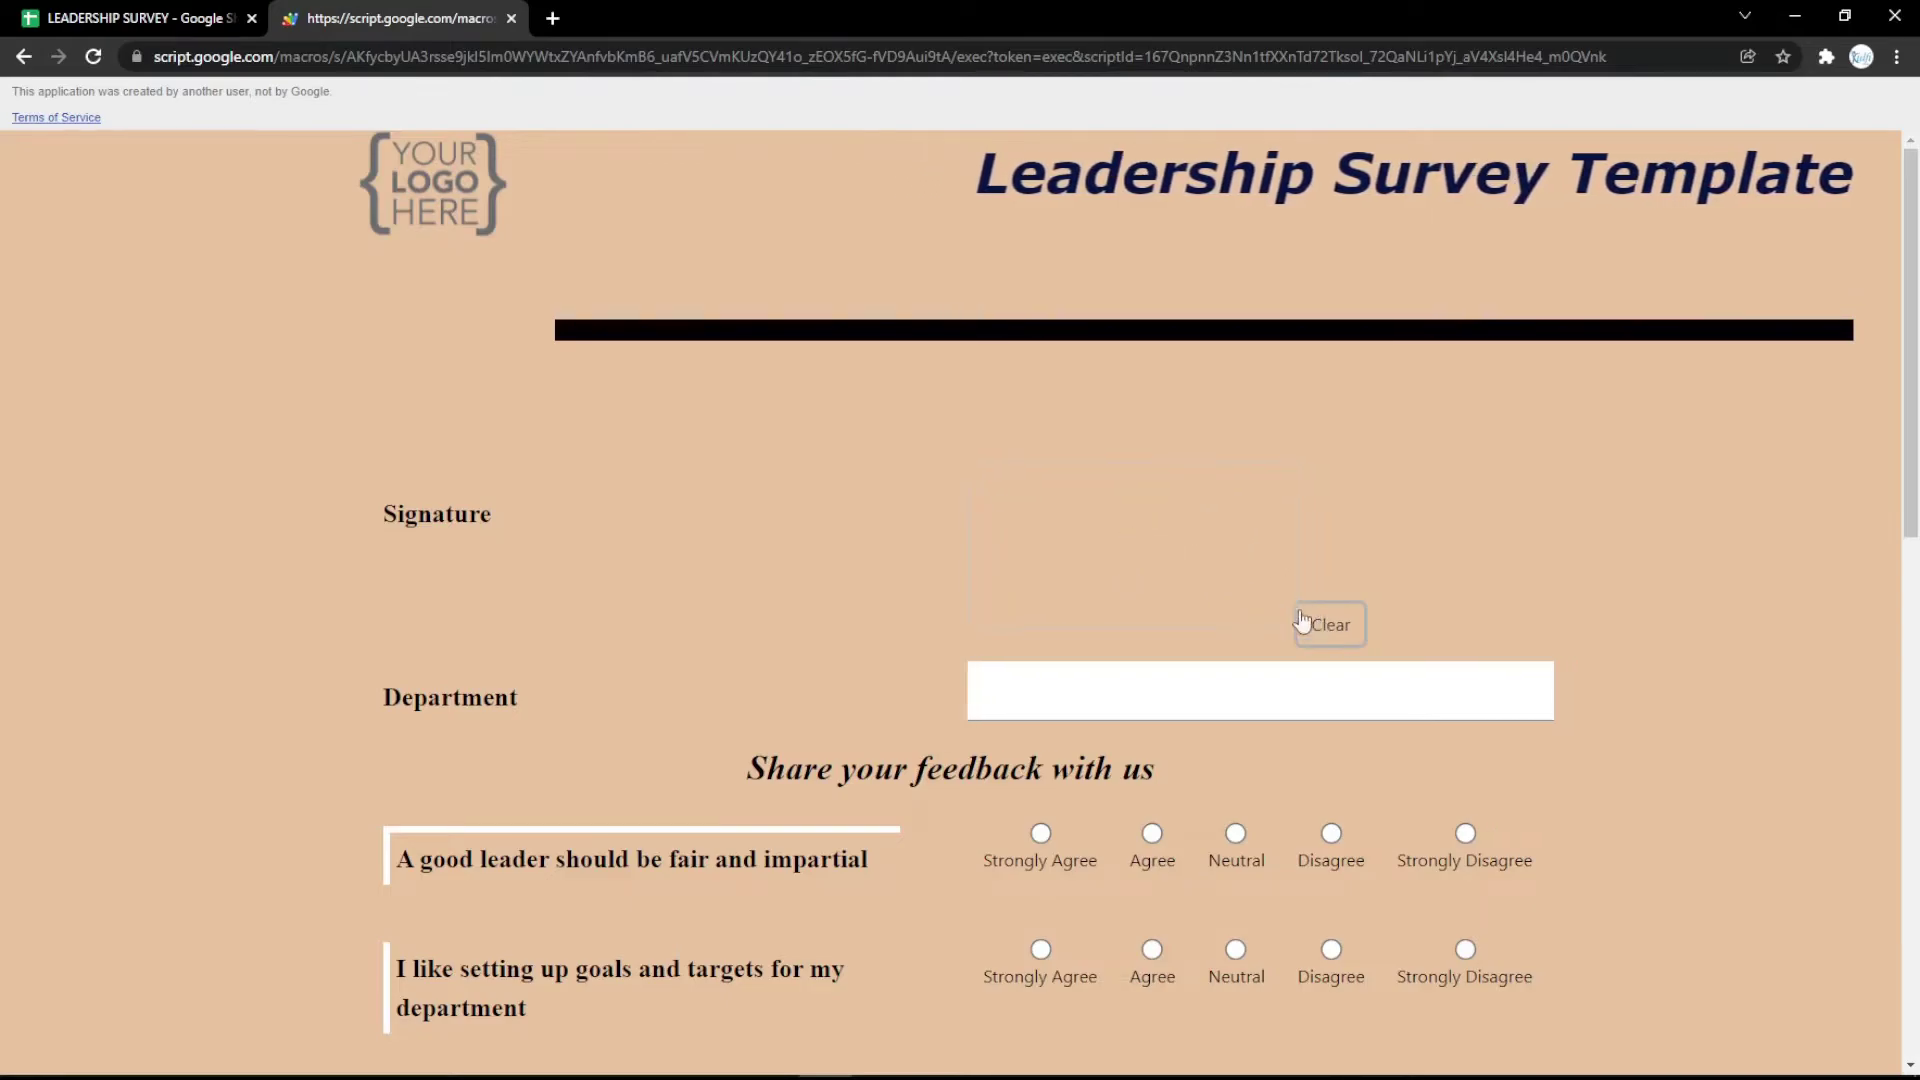
left_click(170, 18)
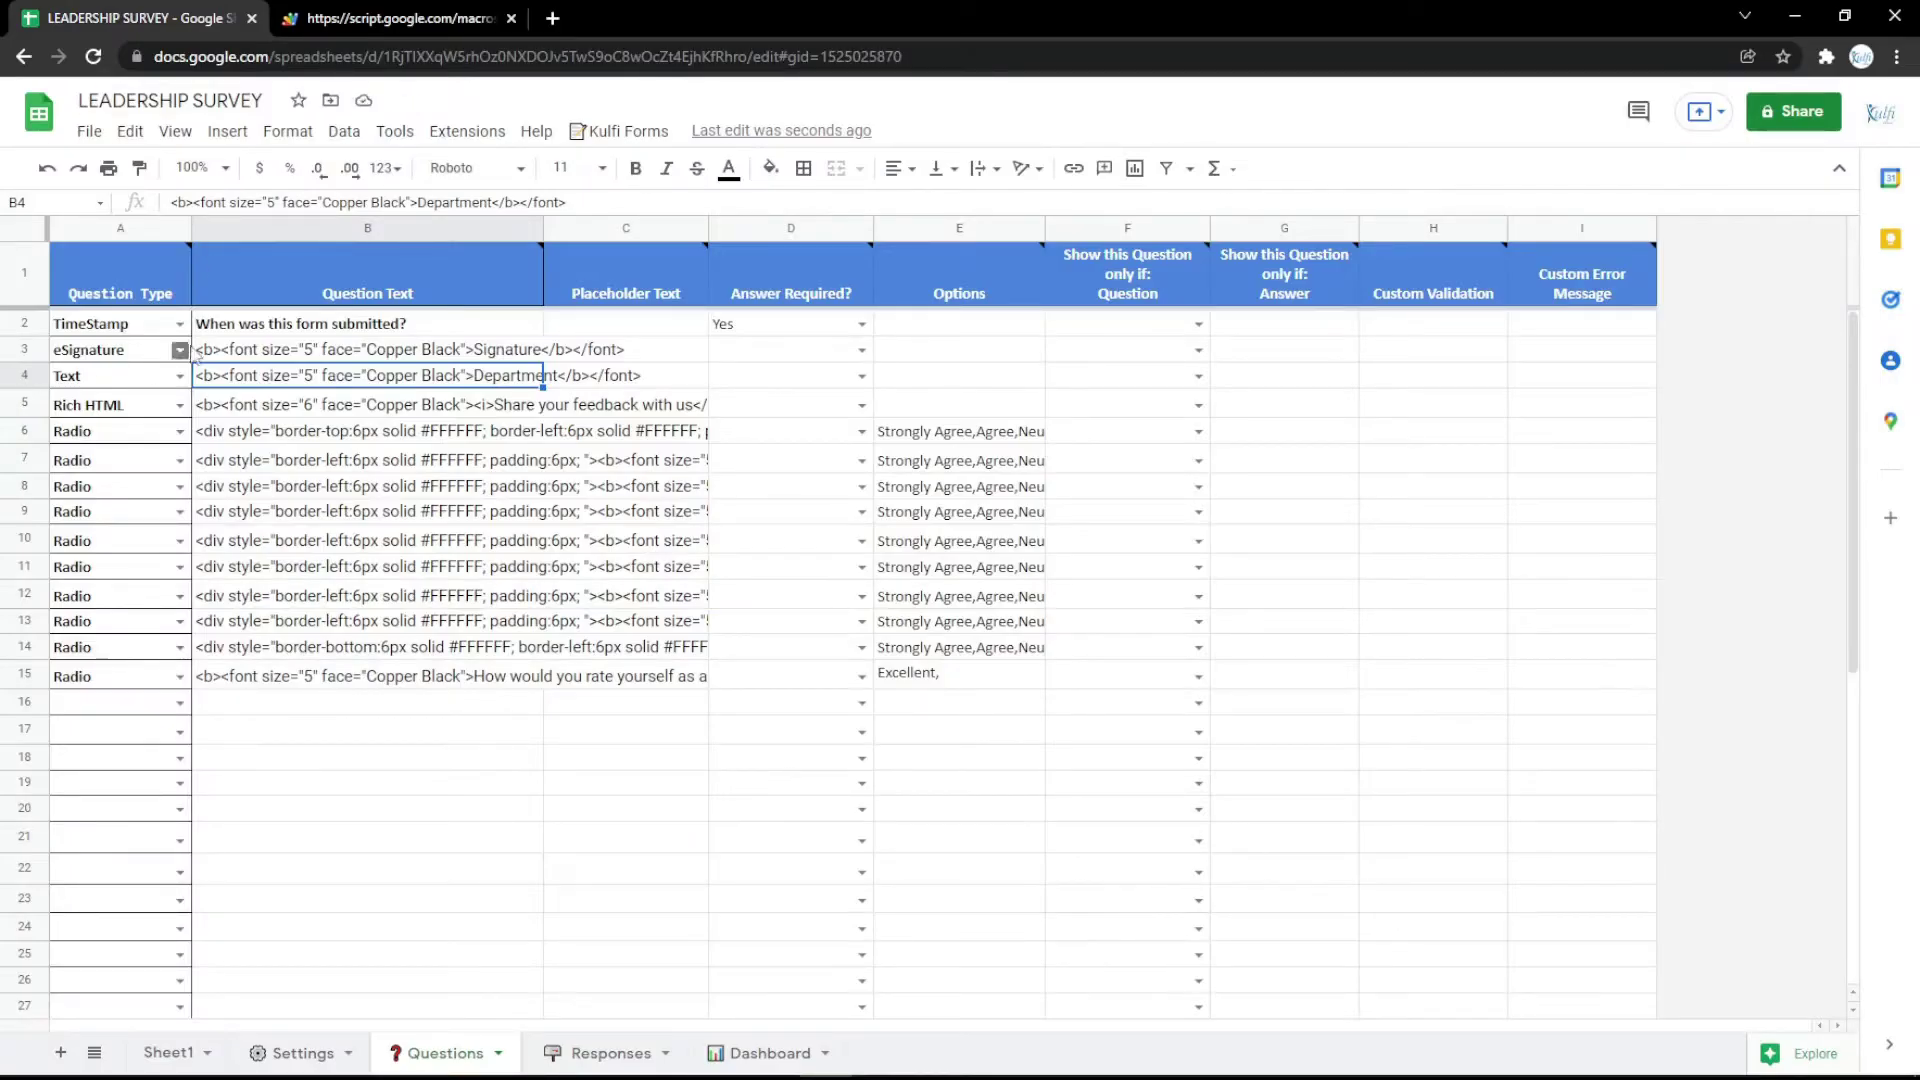
Step: Change the row 3 question to type Rich HTML and select its question text cell B3
left_click(180, 350)
left_click(145, 714)
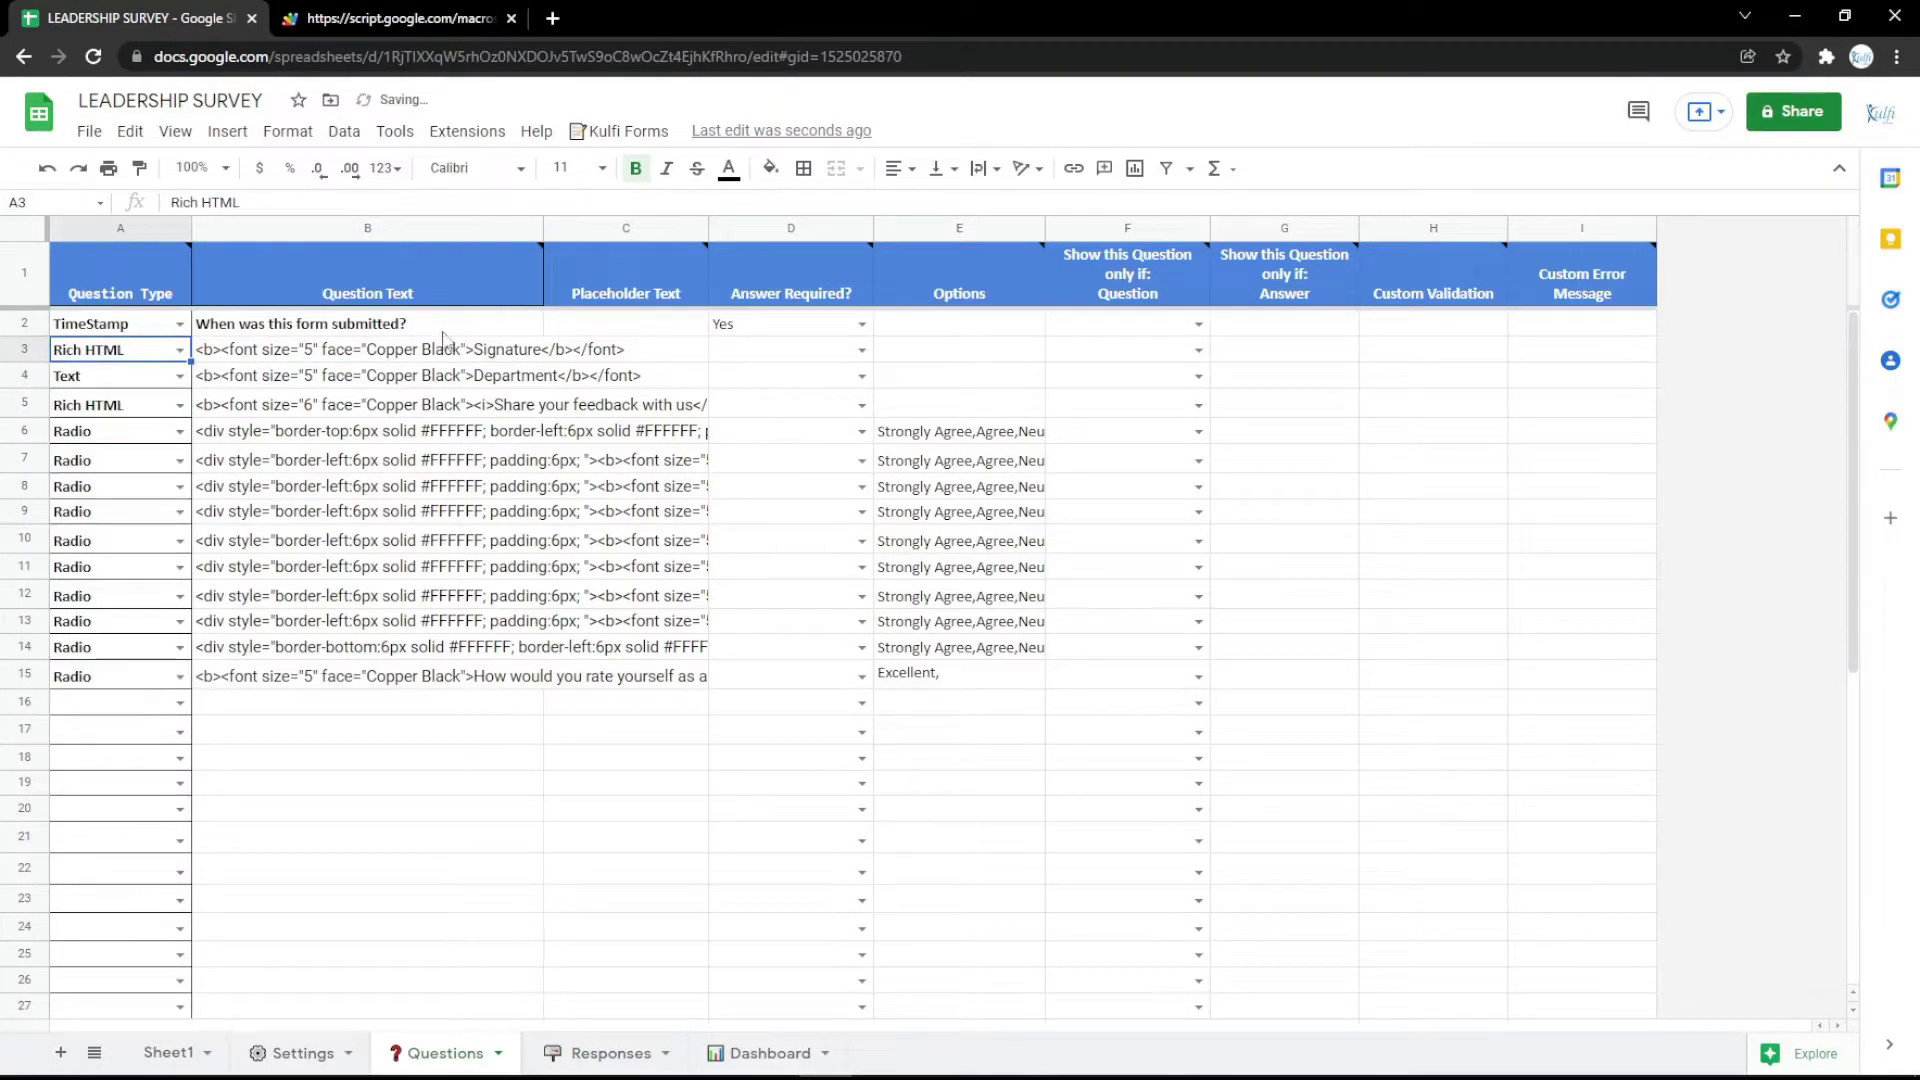
double_click(499, 348)
left_click(497, 408)
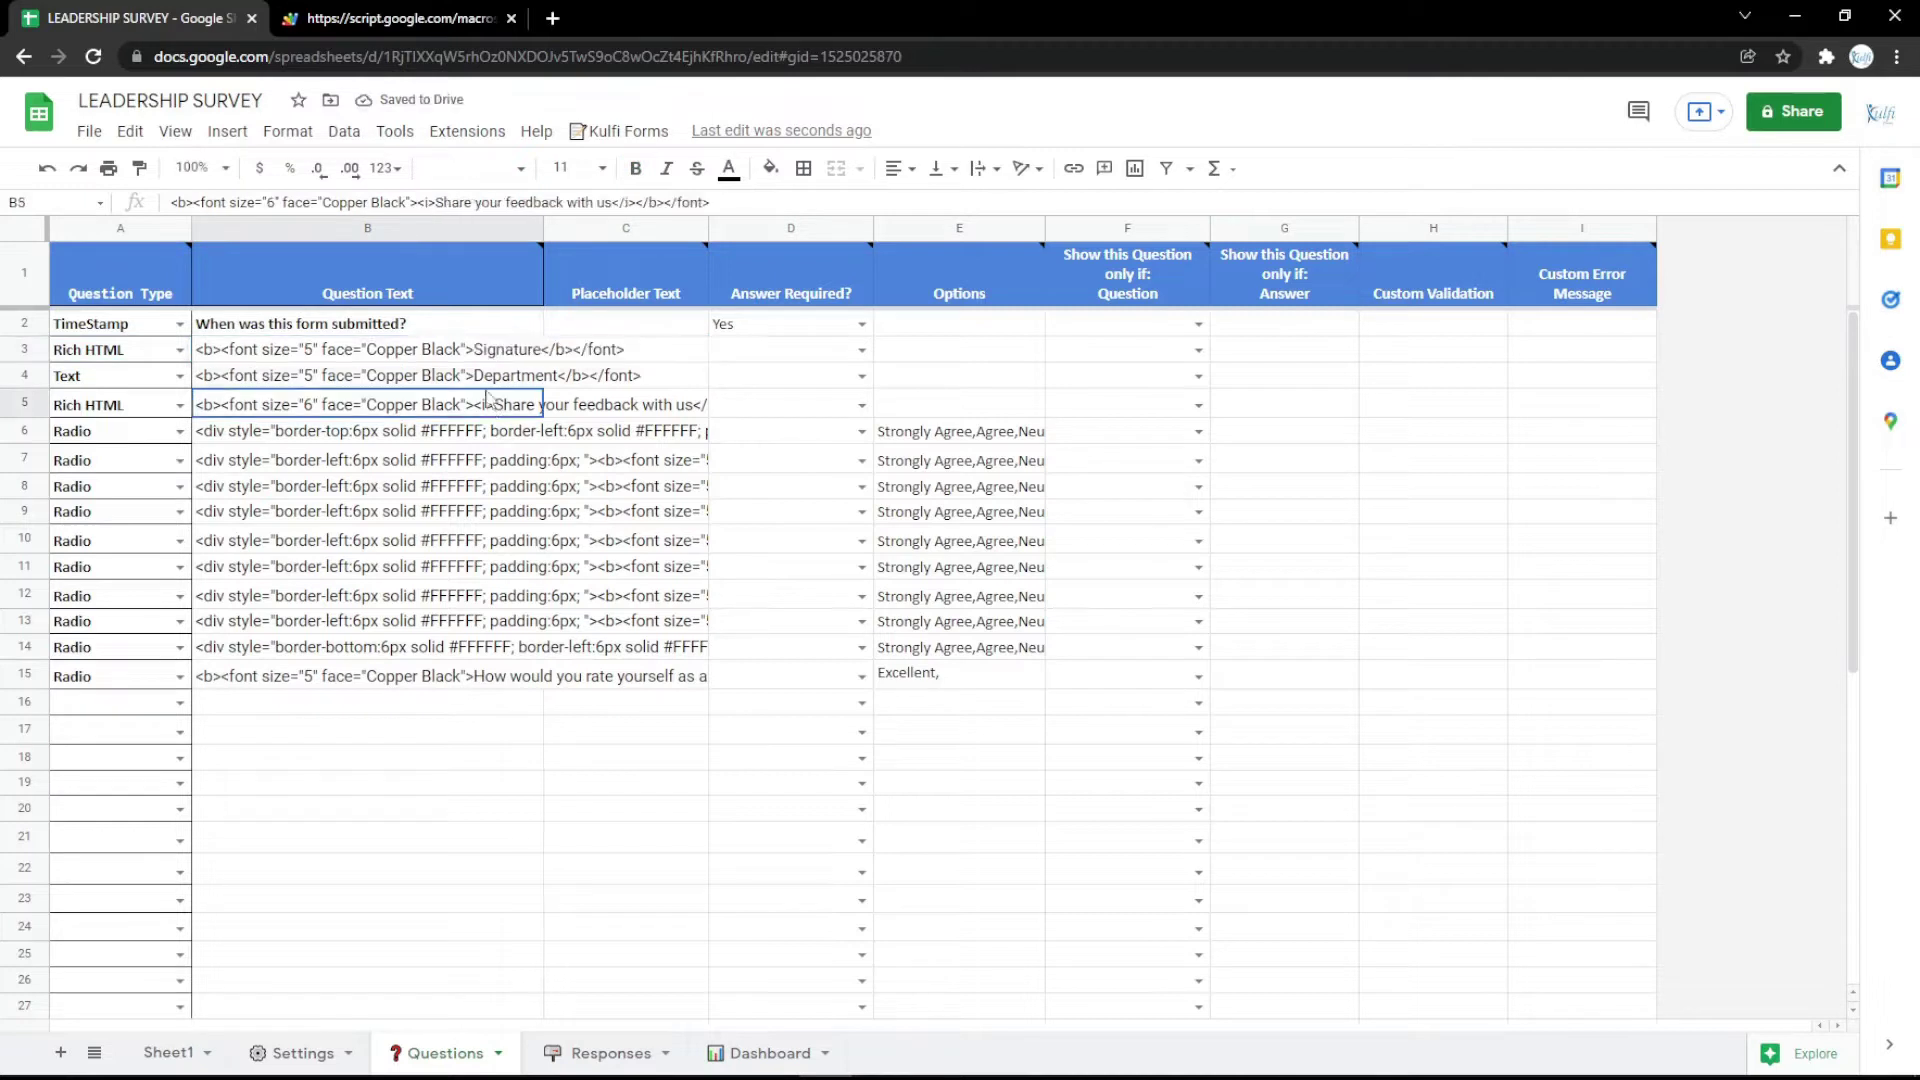
key("Up")
key("Up")
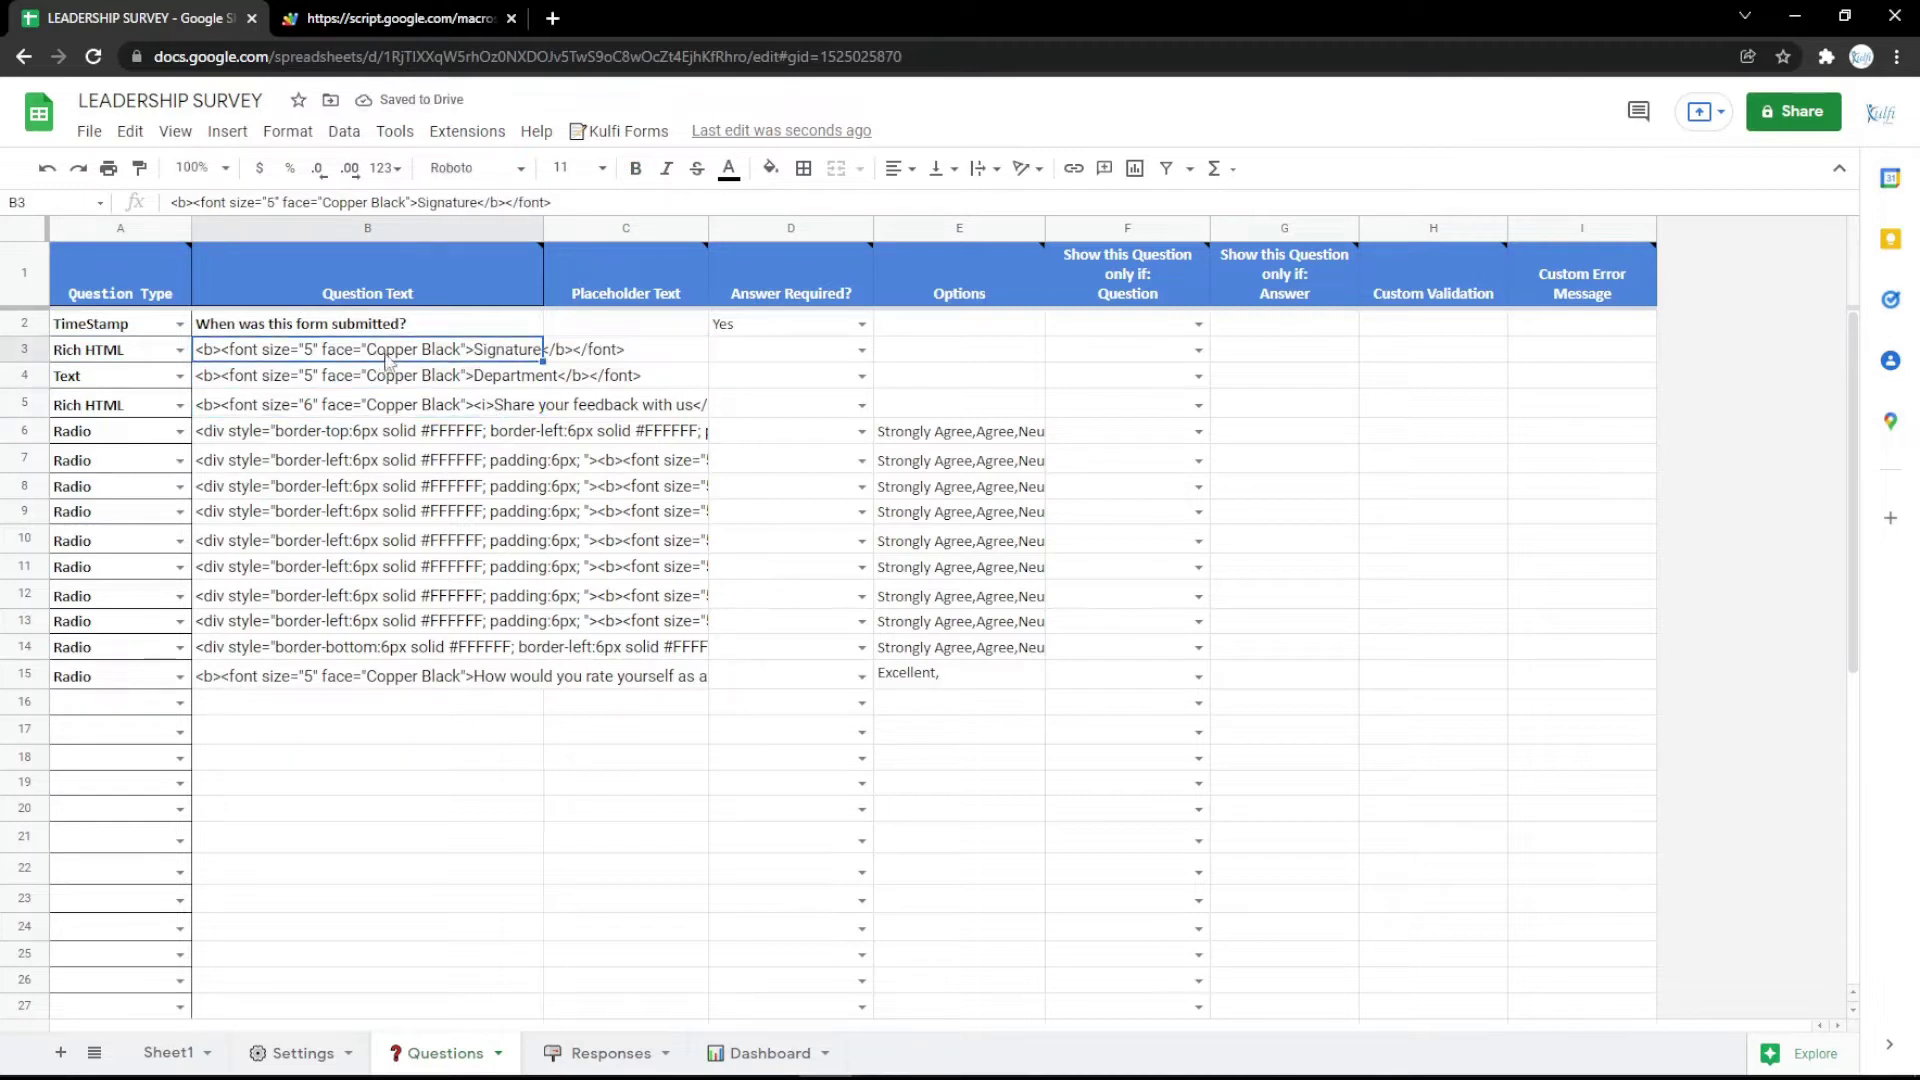
Step: Switch to Google Maps in a new browser tab, find Google Indonesia and copy its medium-size map embed HTML
left_click(553, 19)
left_click(165, 94)
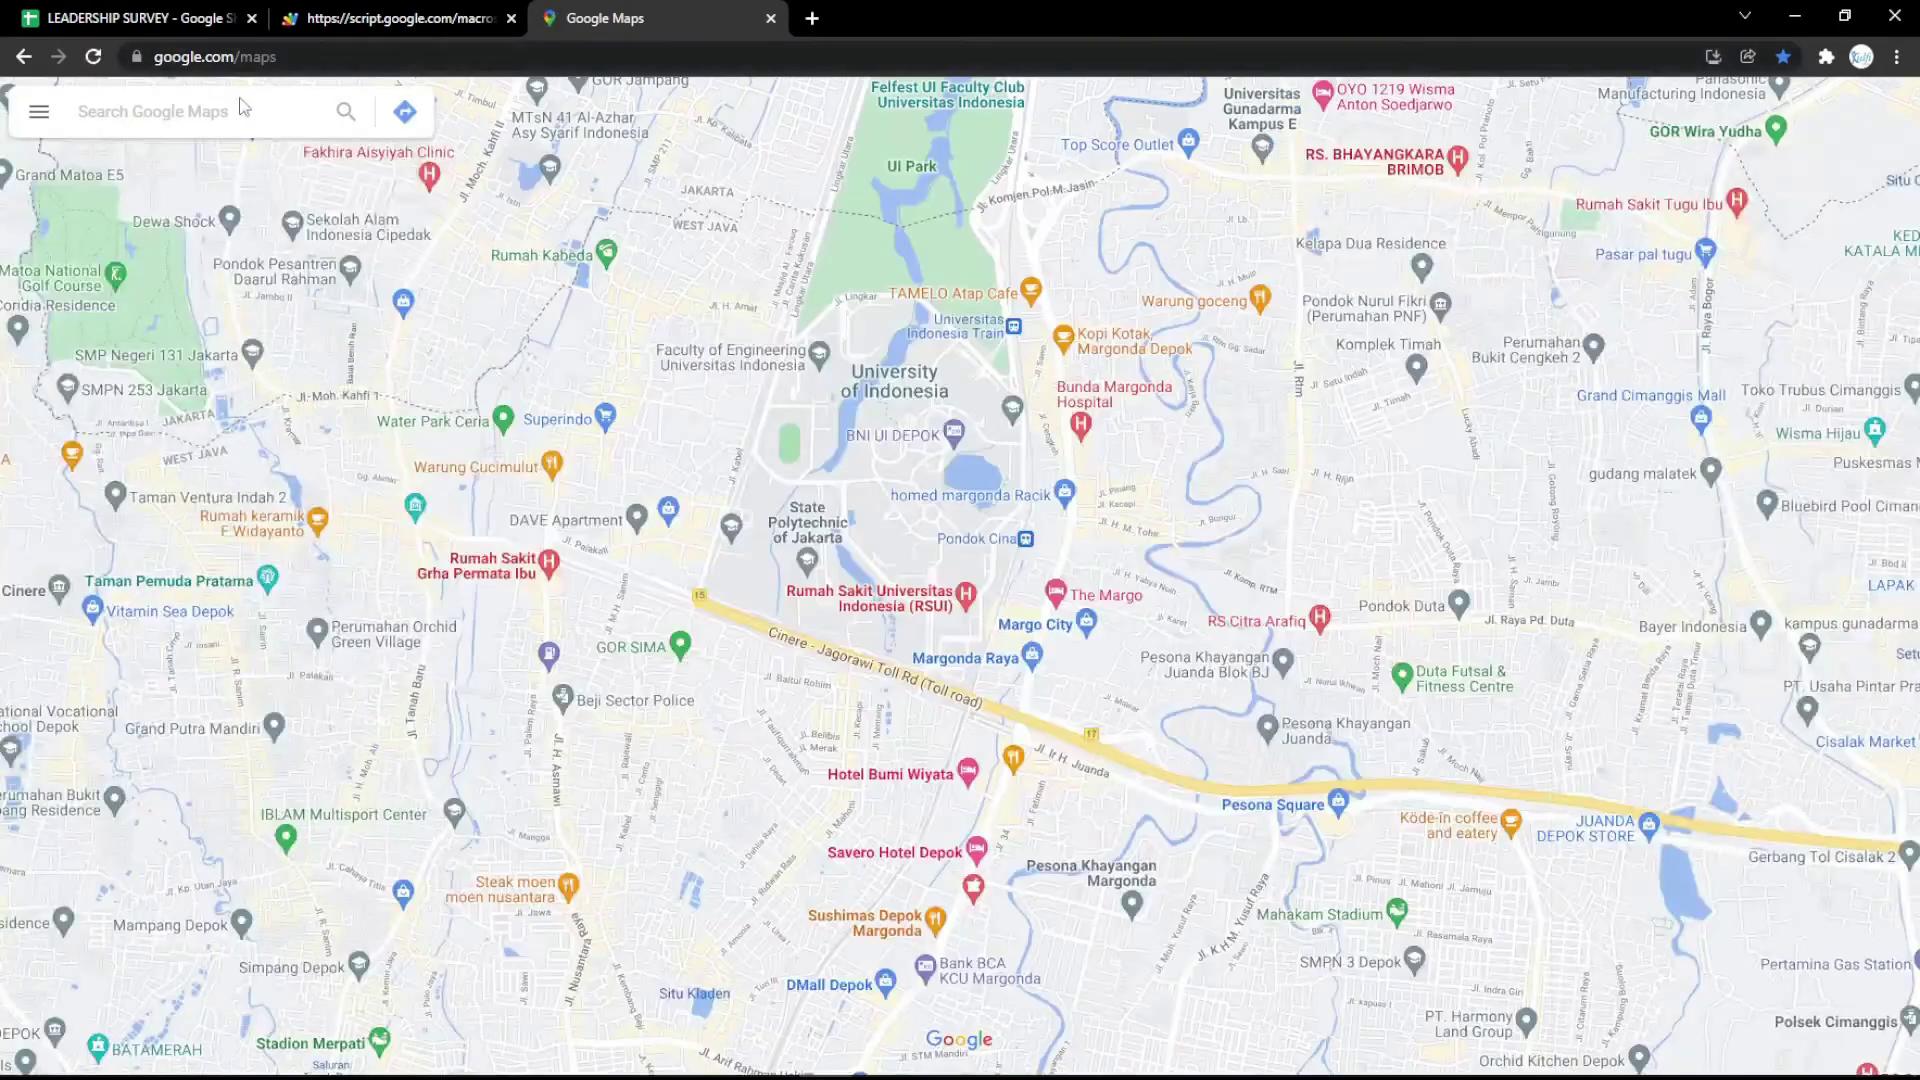
left_click(243, 108)
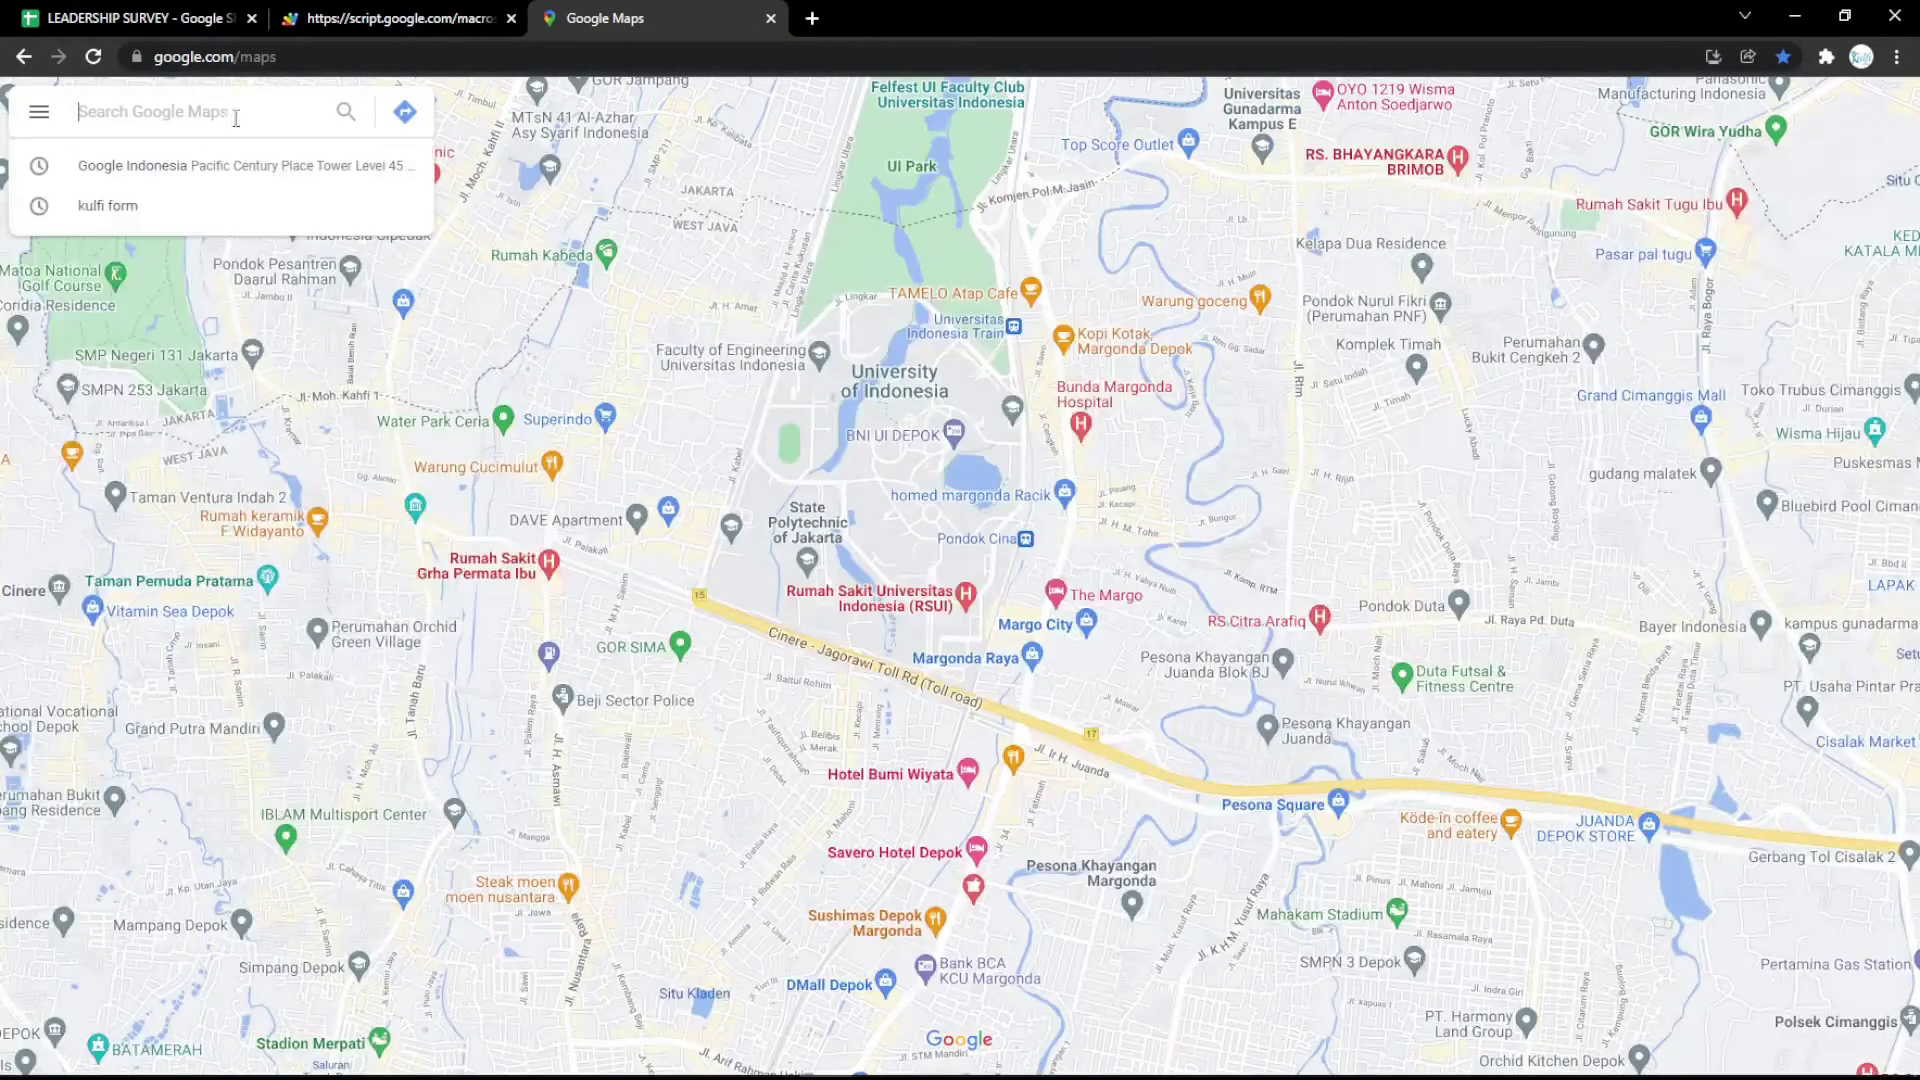
left_click(137, 168)
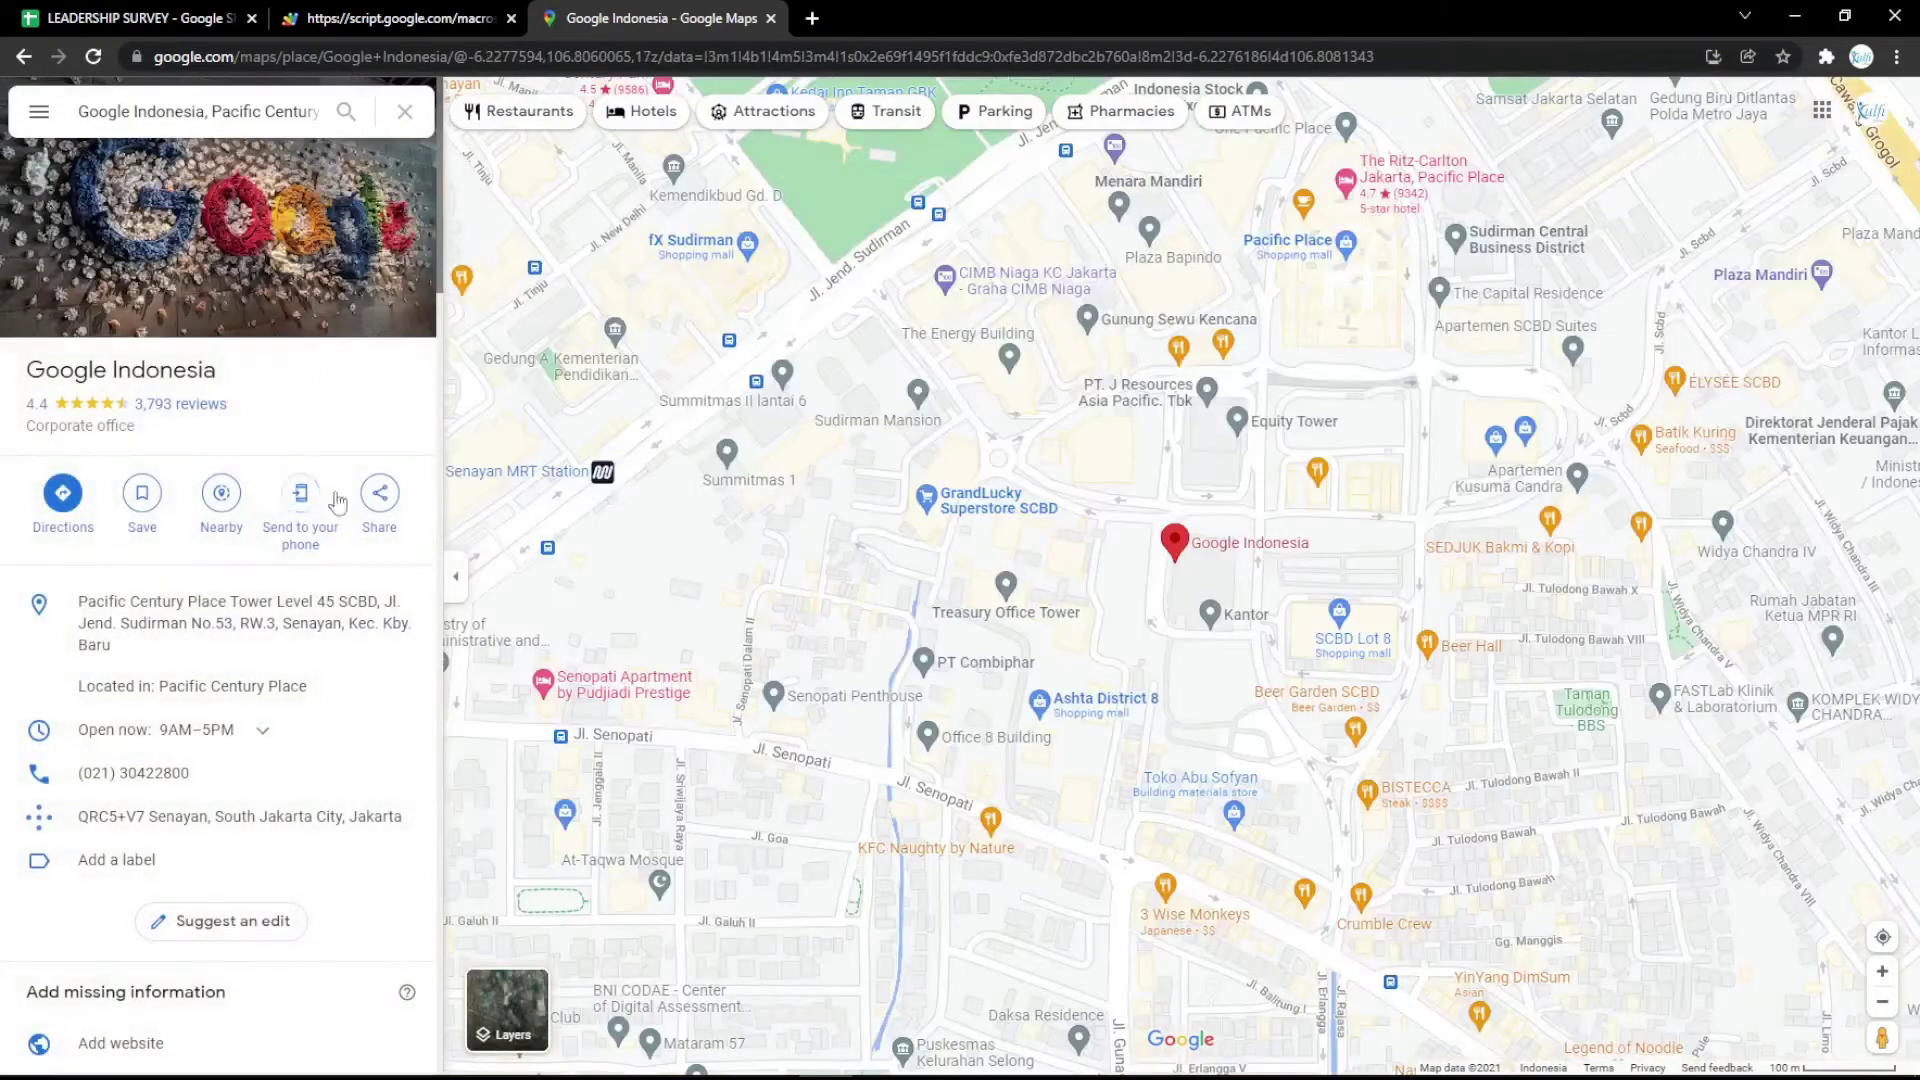
left_click(380, 492)
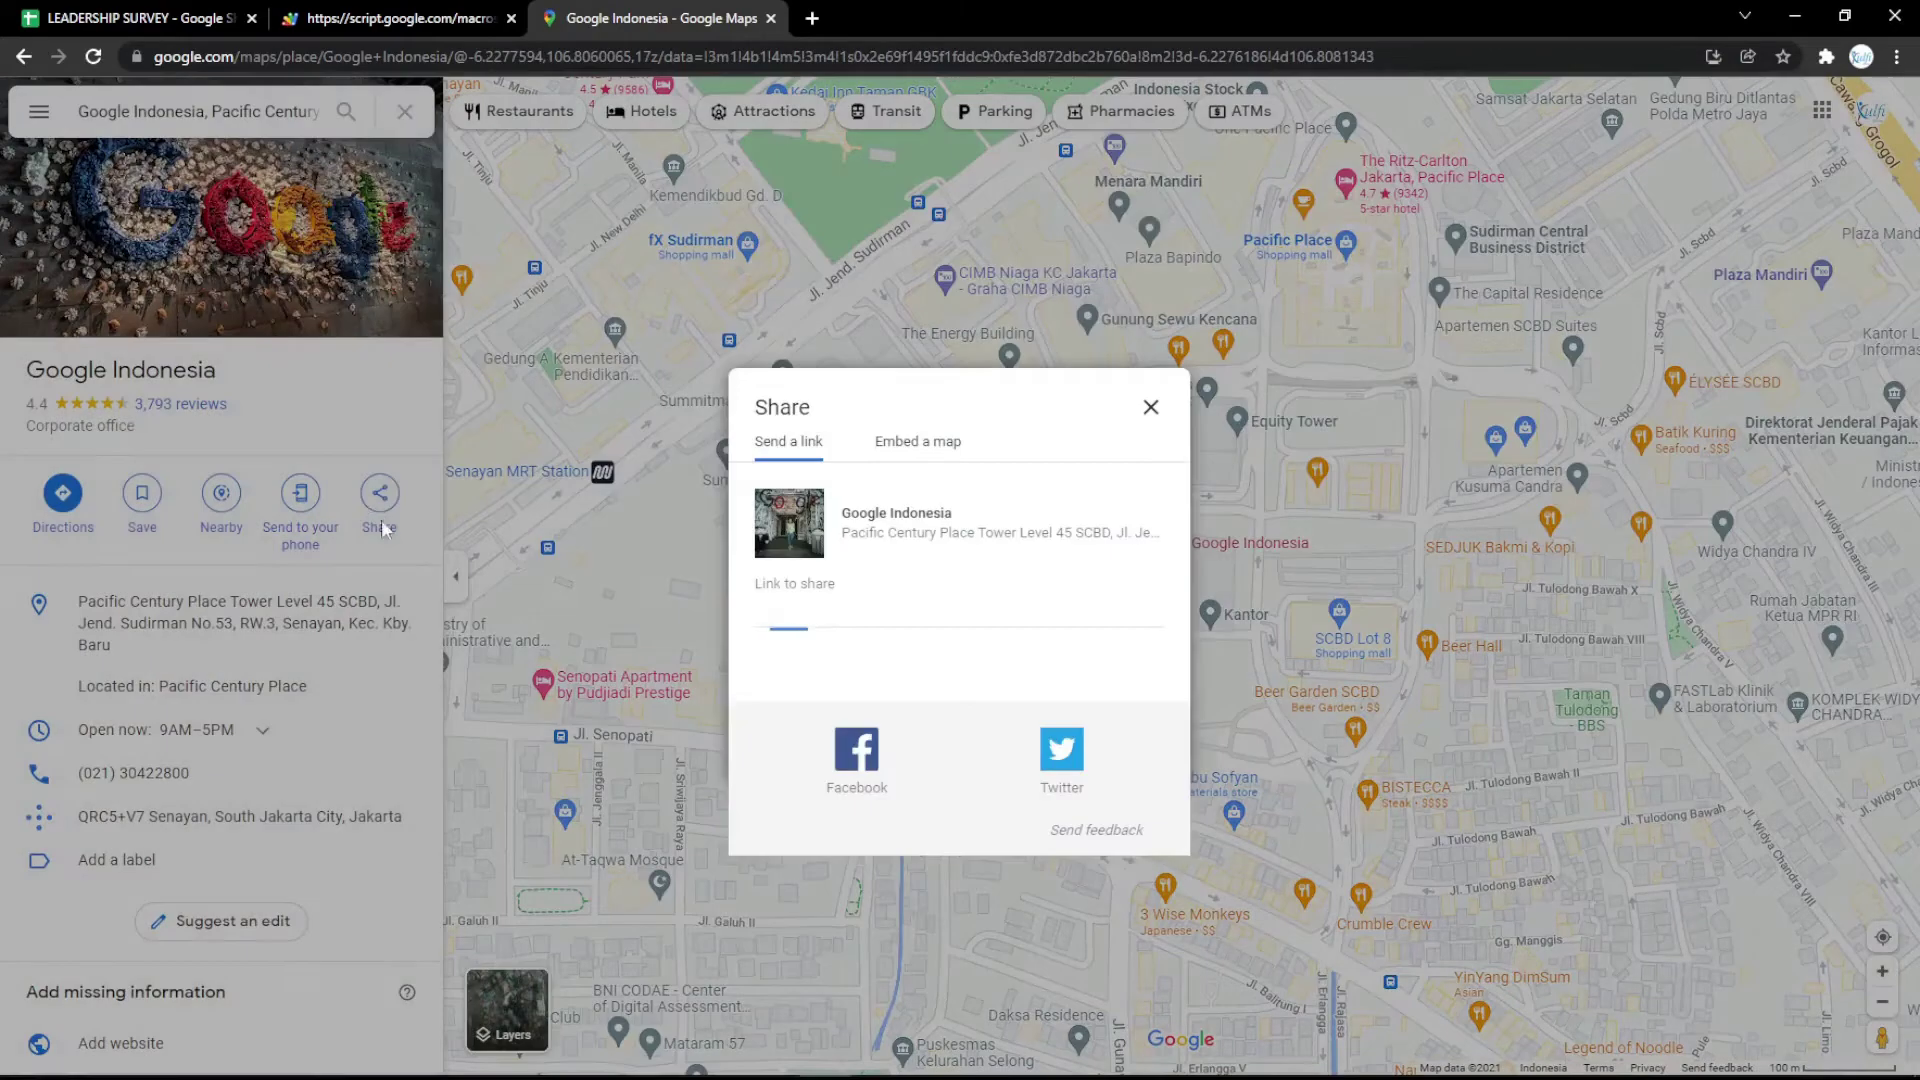
left_click(913, 437)
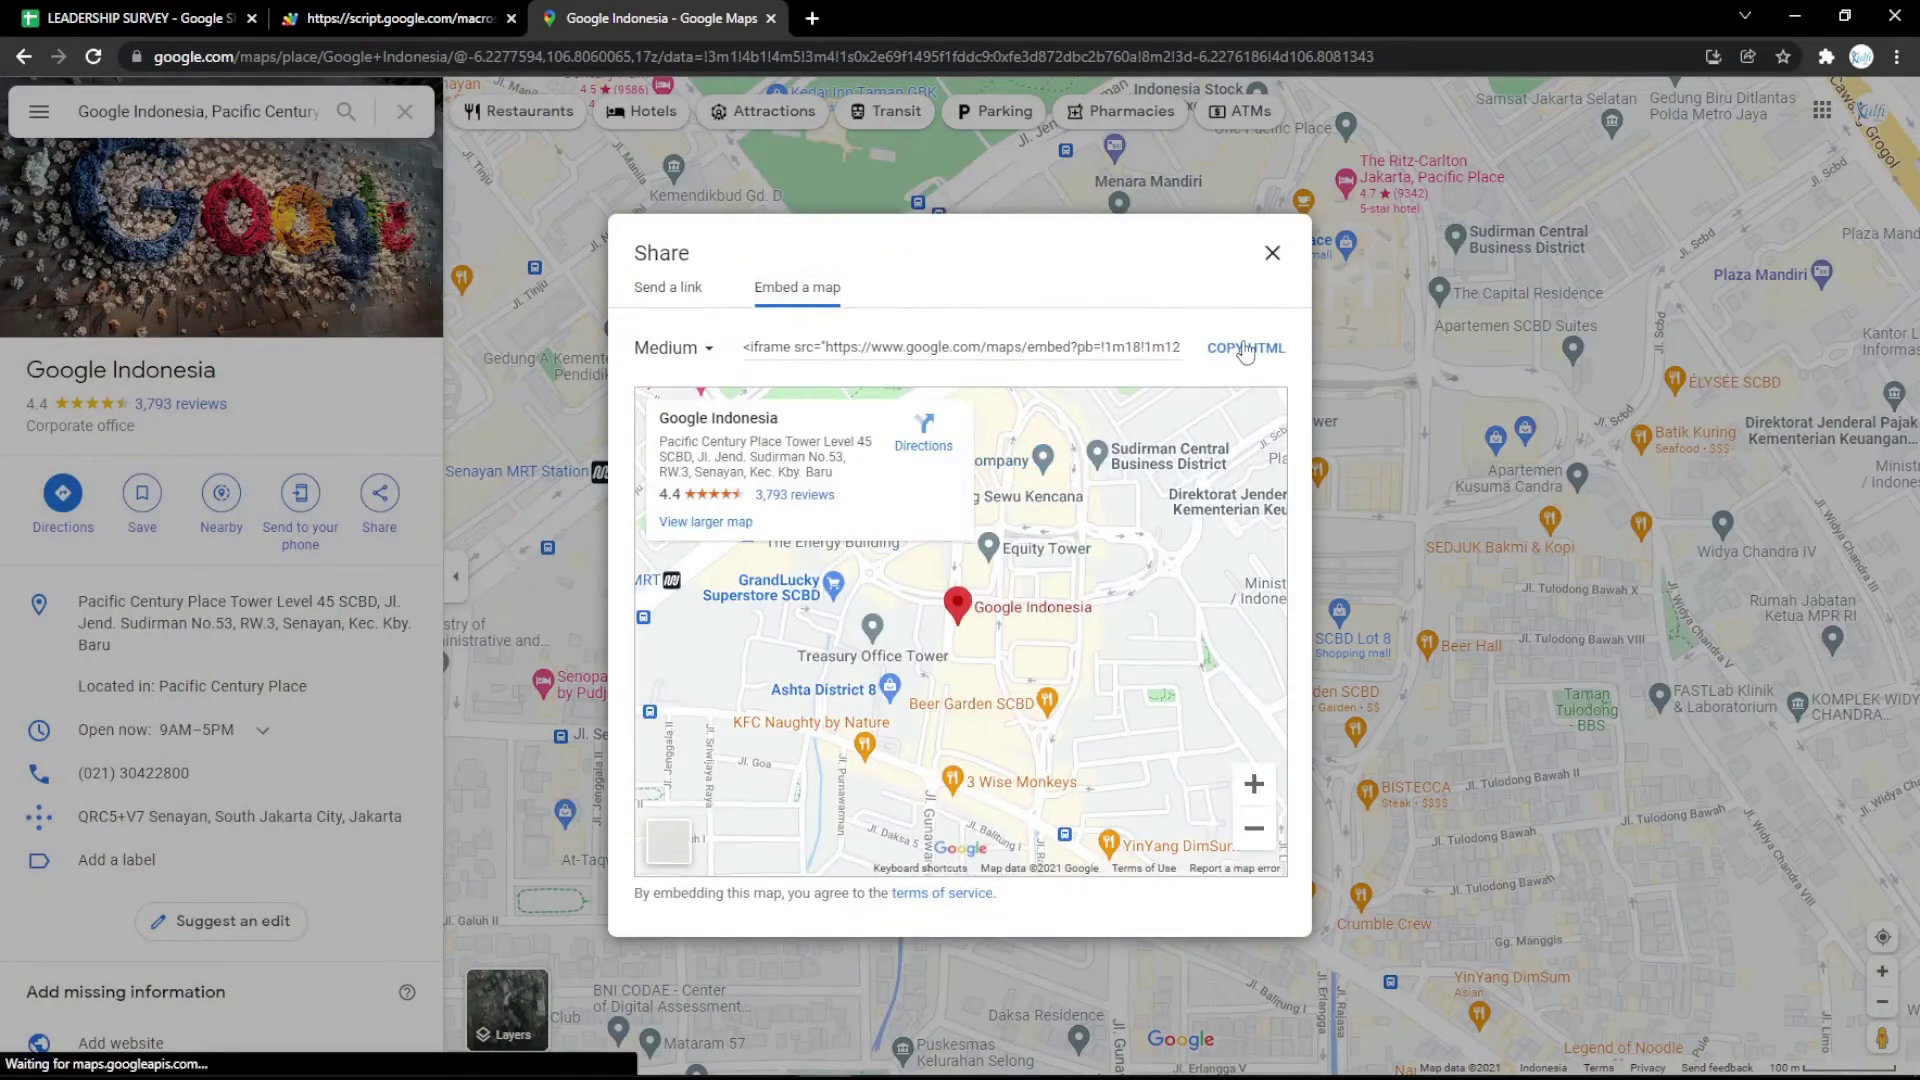
left_click(1244, 347)
Step: Paste the copied map embed code as the row 3 question text in the LEADERSHIP SURVEY sheet and reload the form
left_click(160, 12)
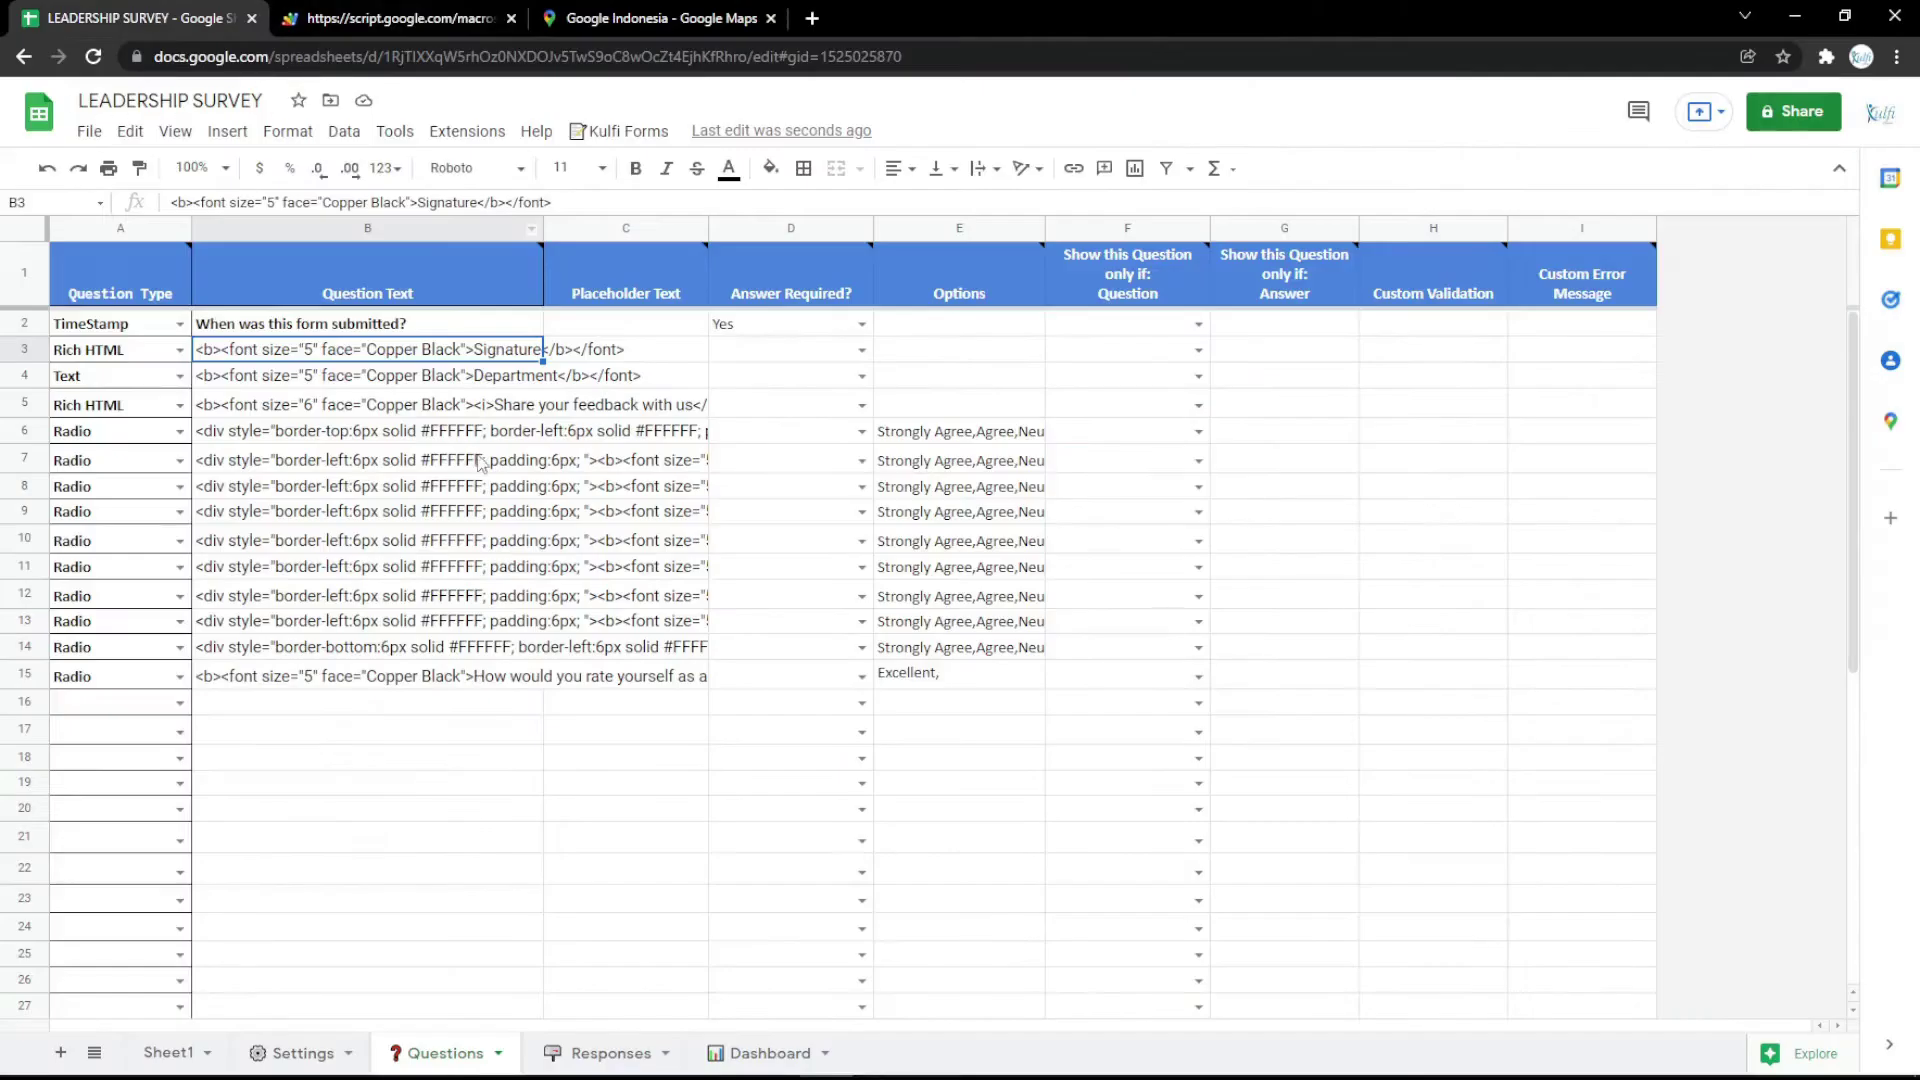
key("ctrl+v")
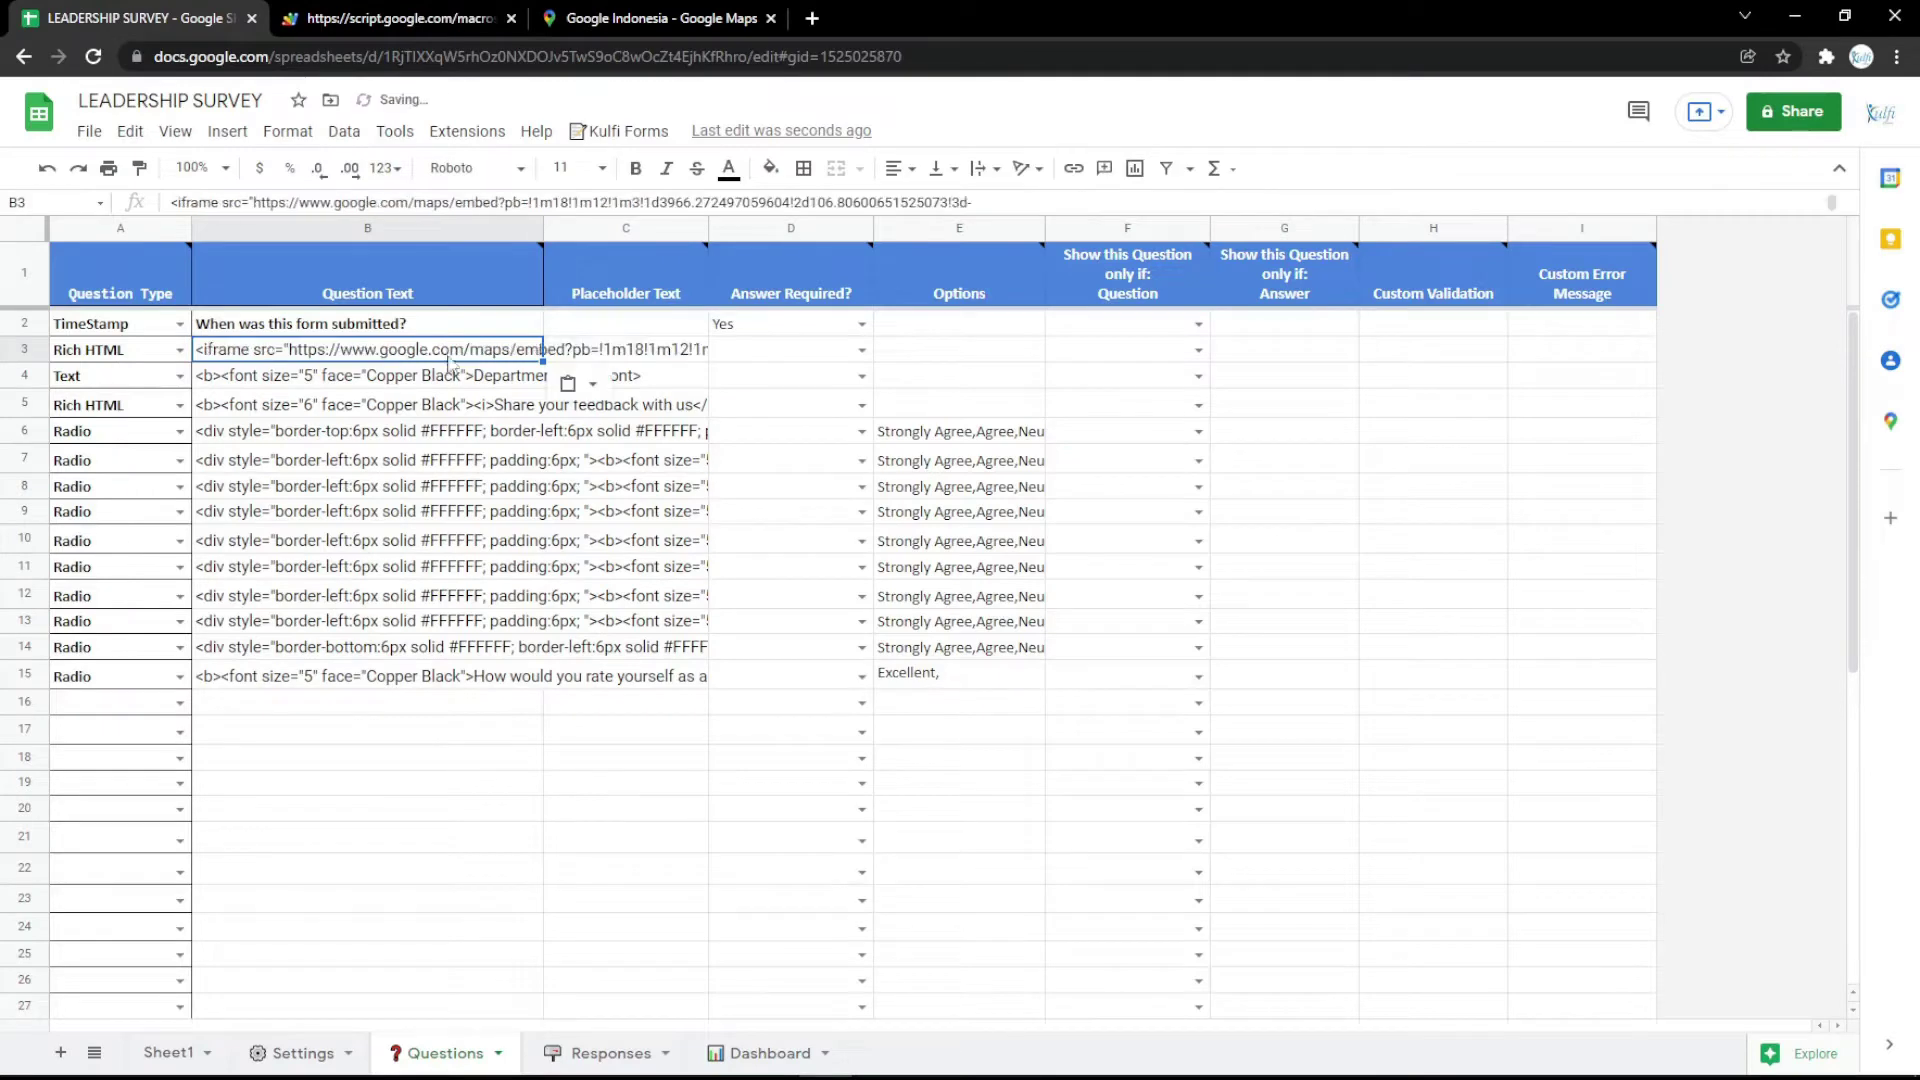
left_click(290, 12)
key("F5")
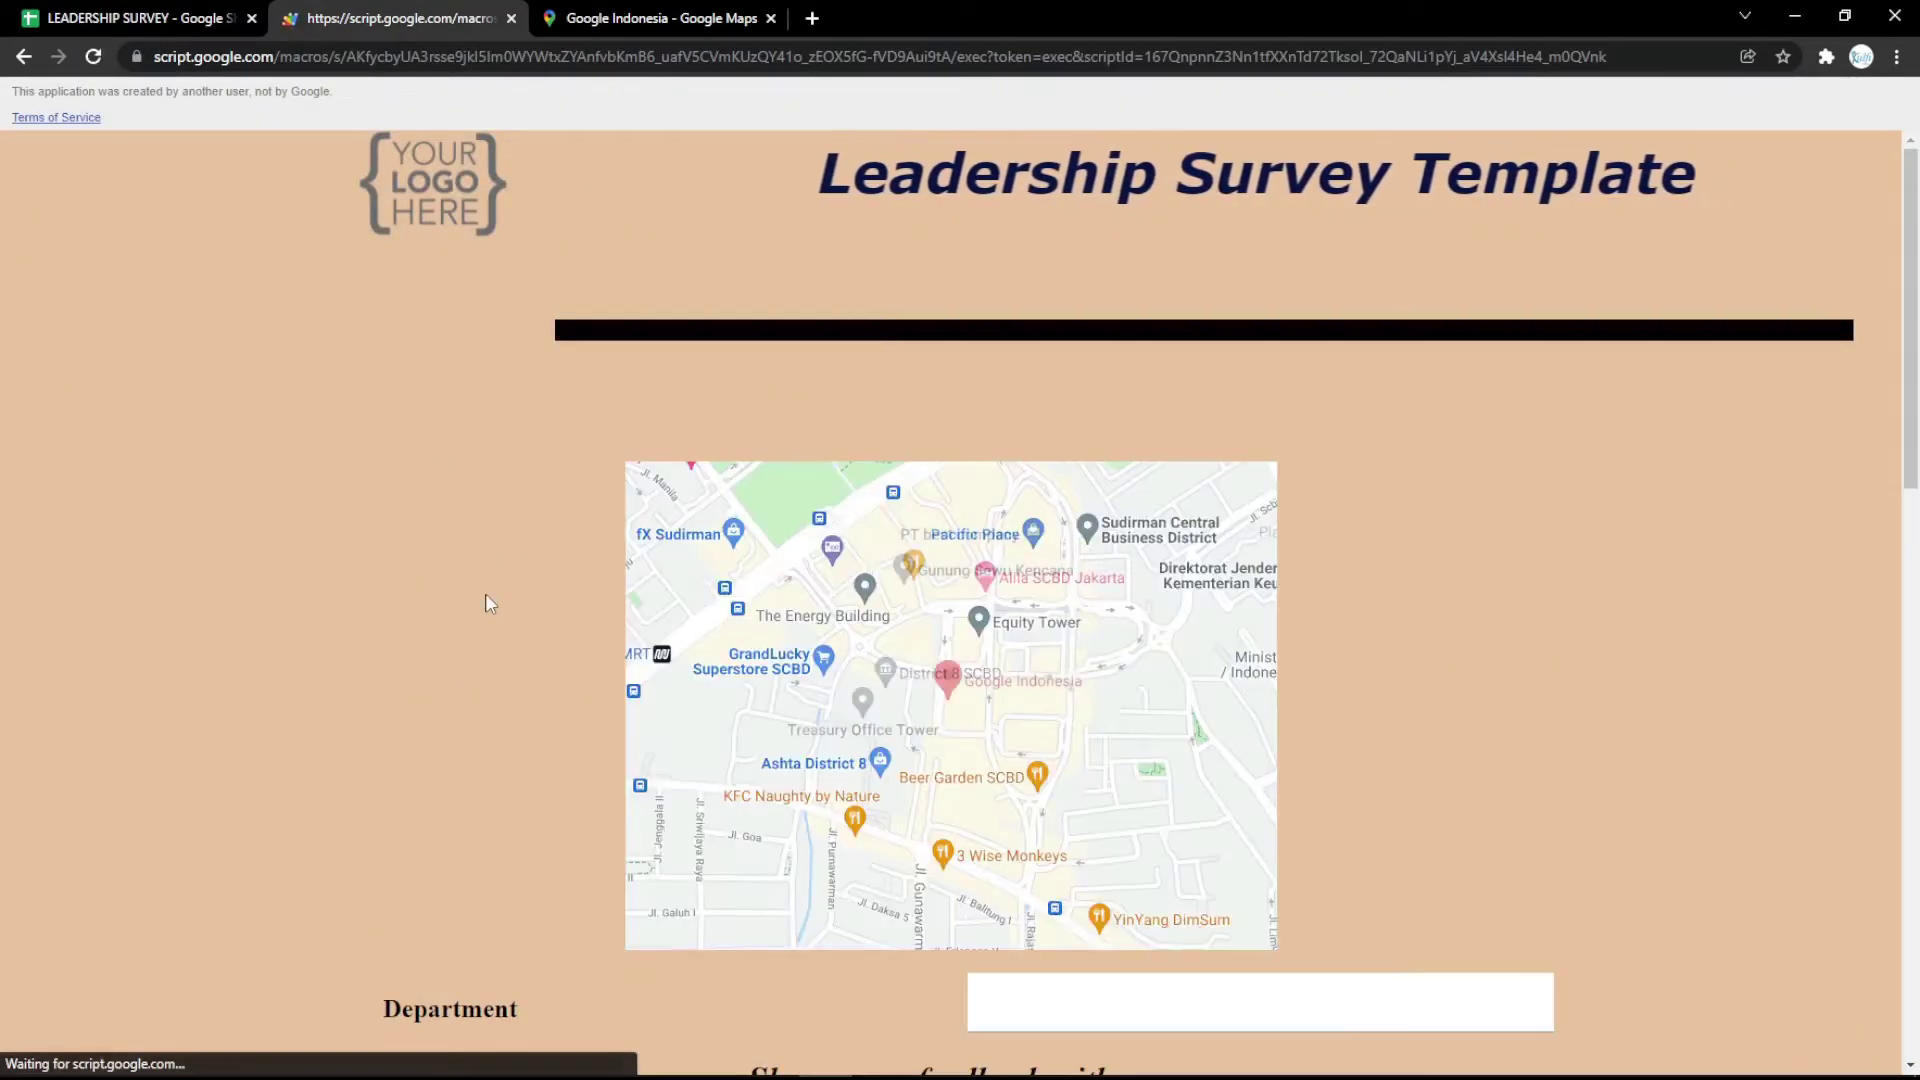
Step: Delete row 3 with the map question from the questions sheet and reload the form
left_click(176, 12)
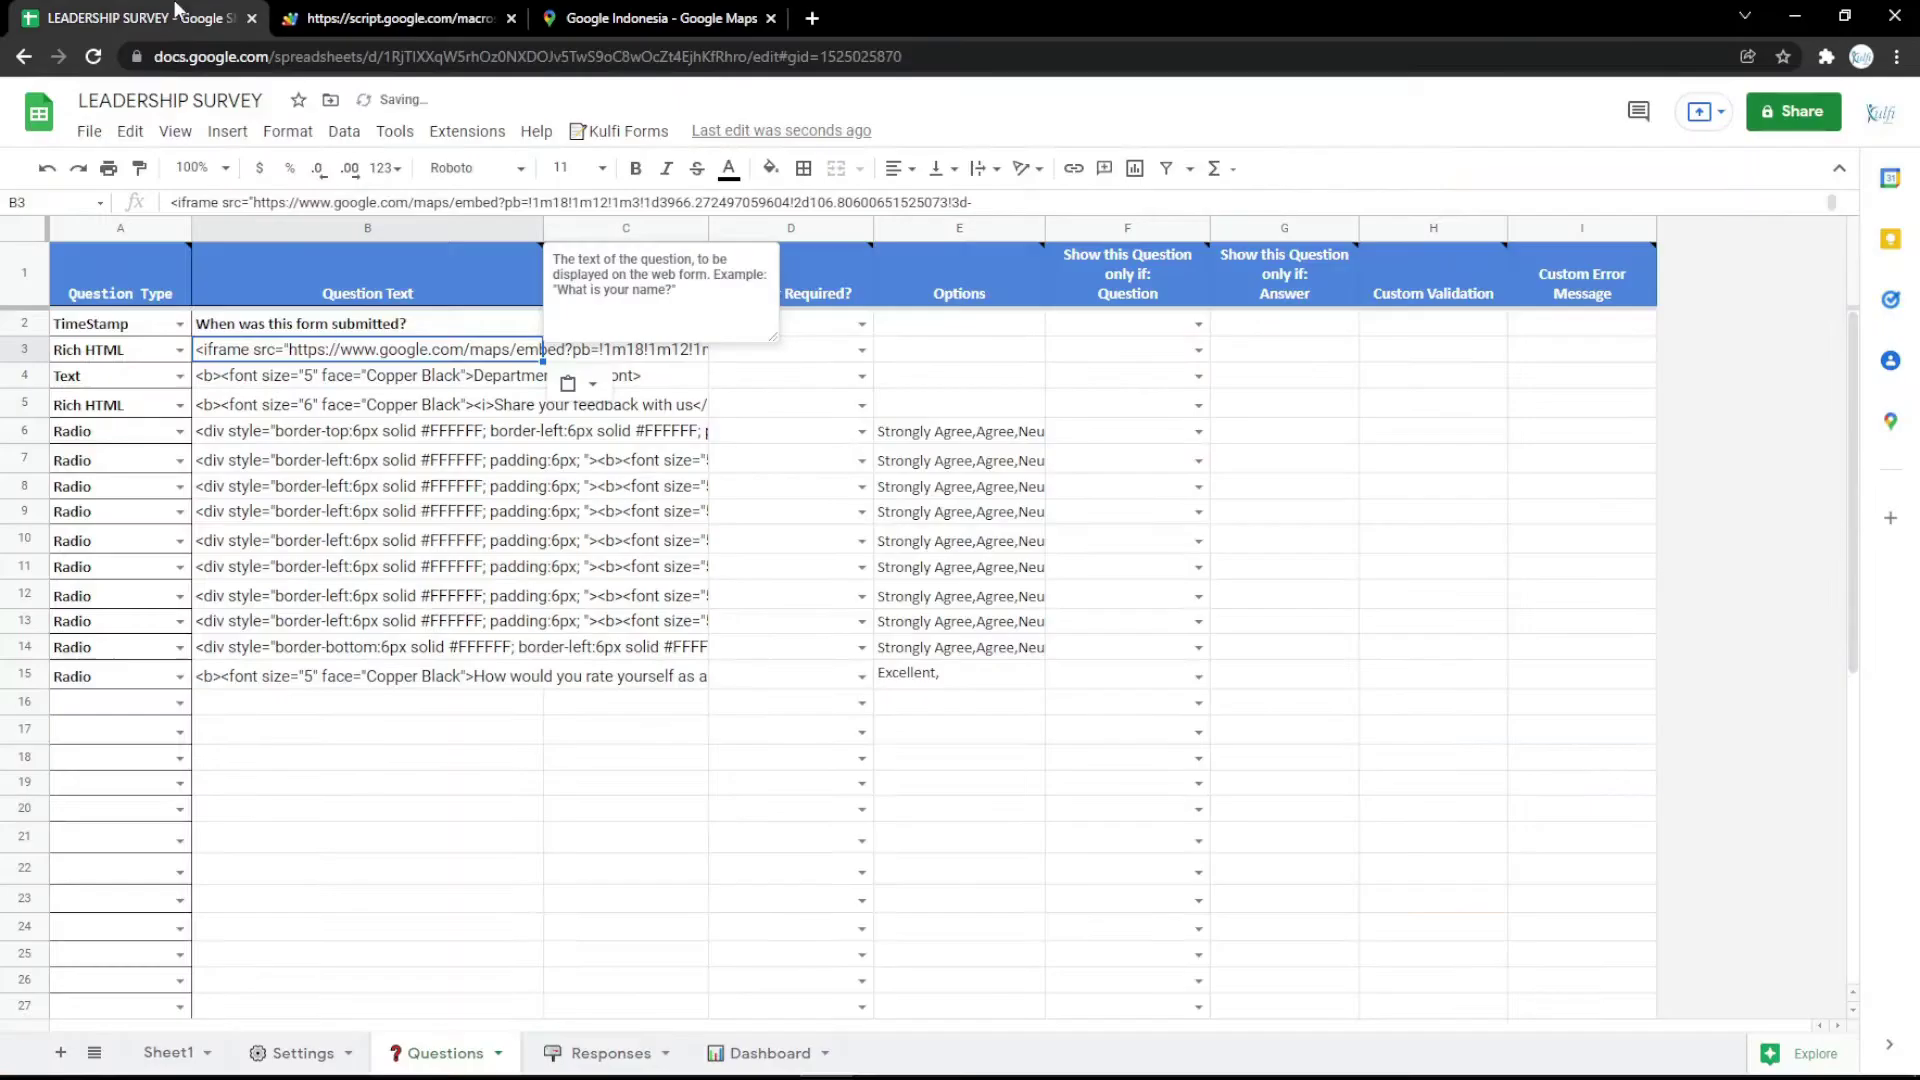
left_click(40, 349)
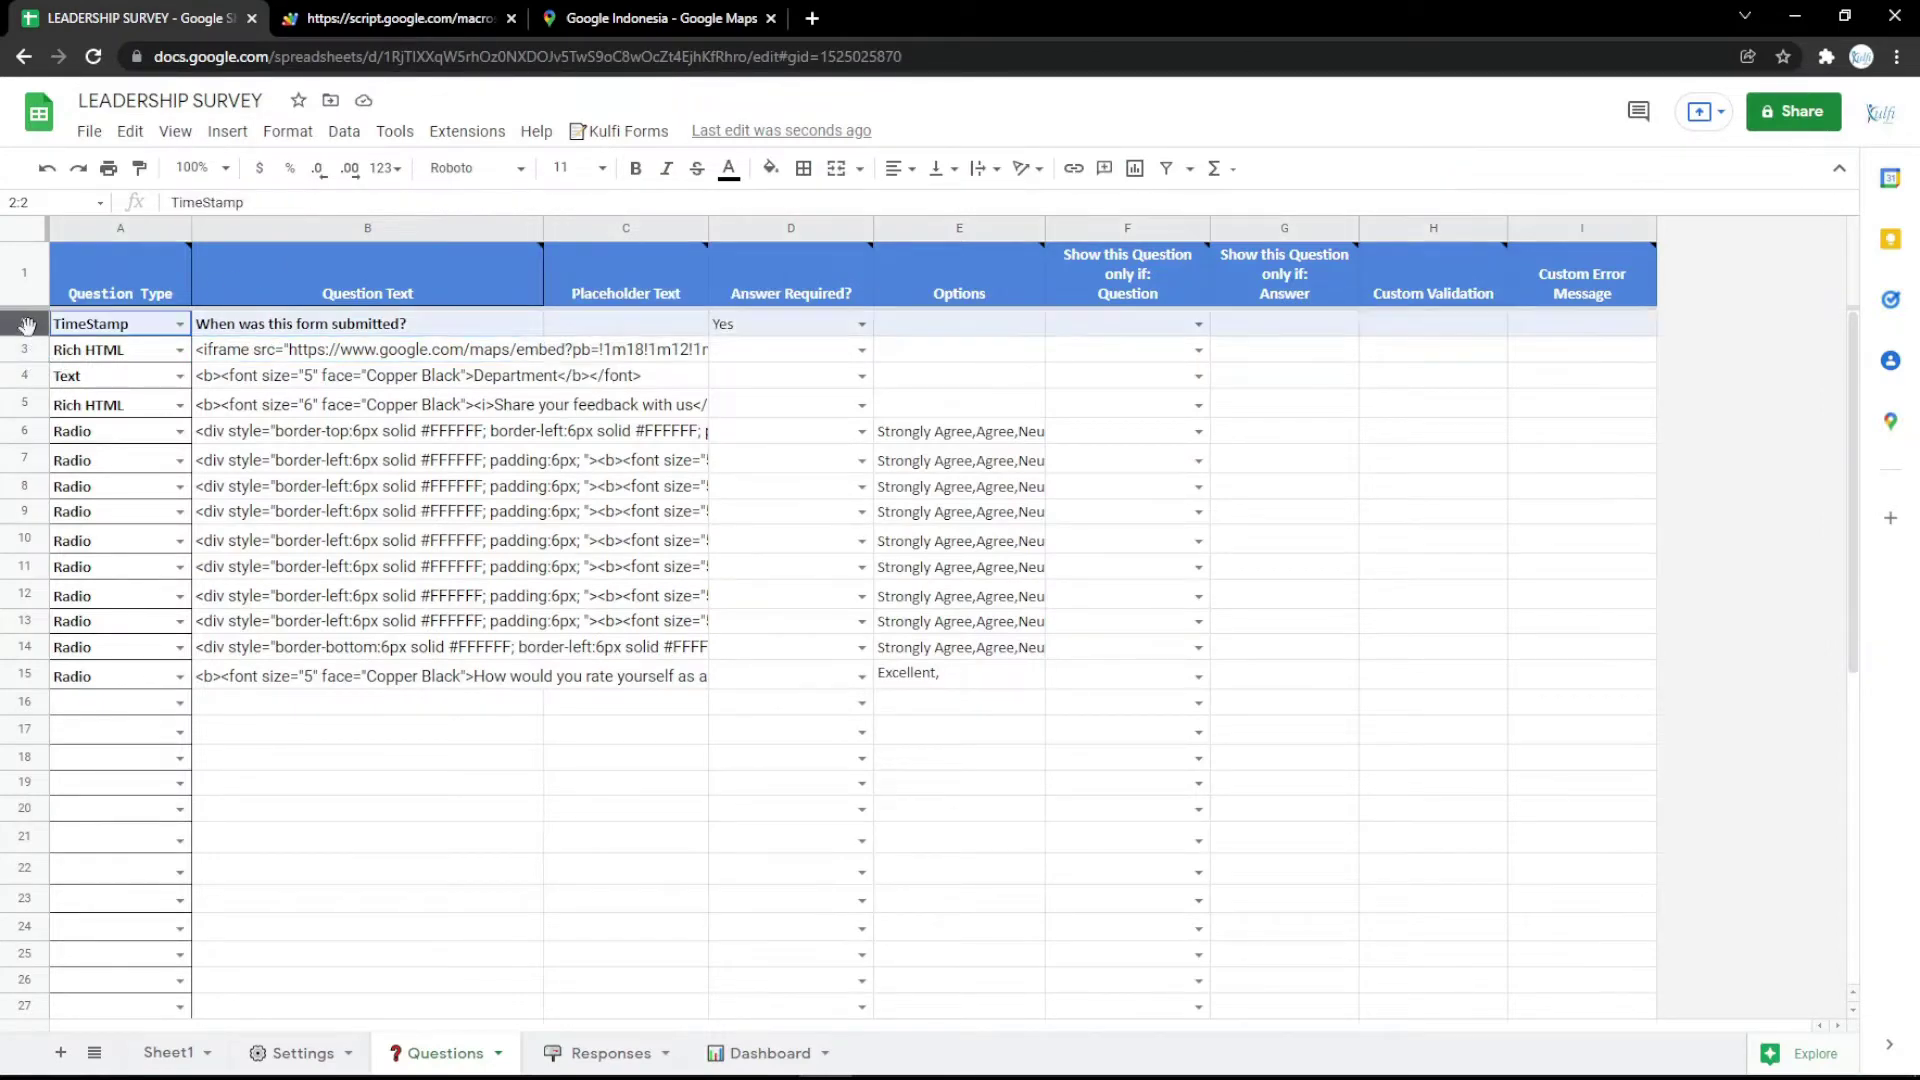
right_click(36, 350)
left_click(111, 592)
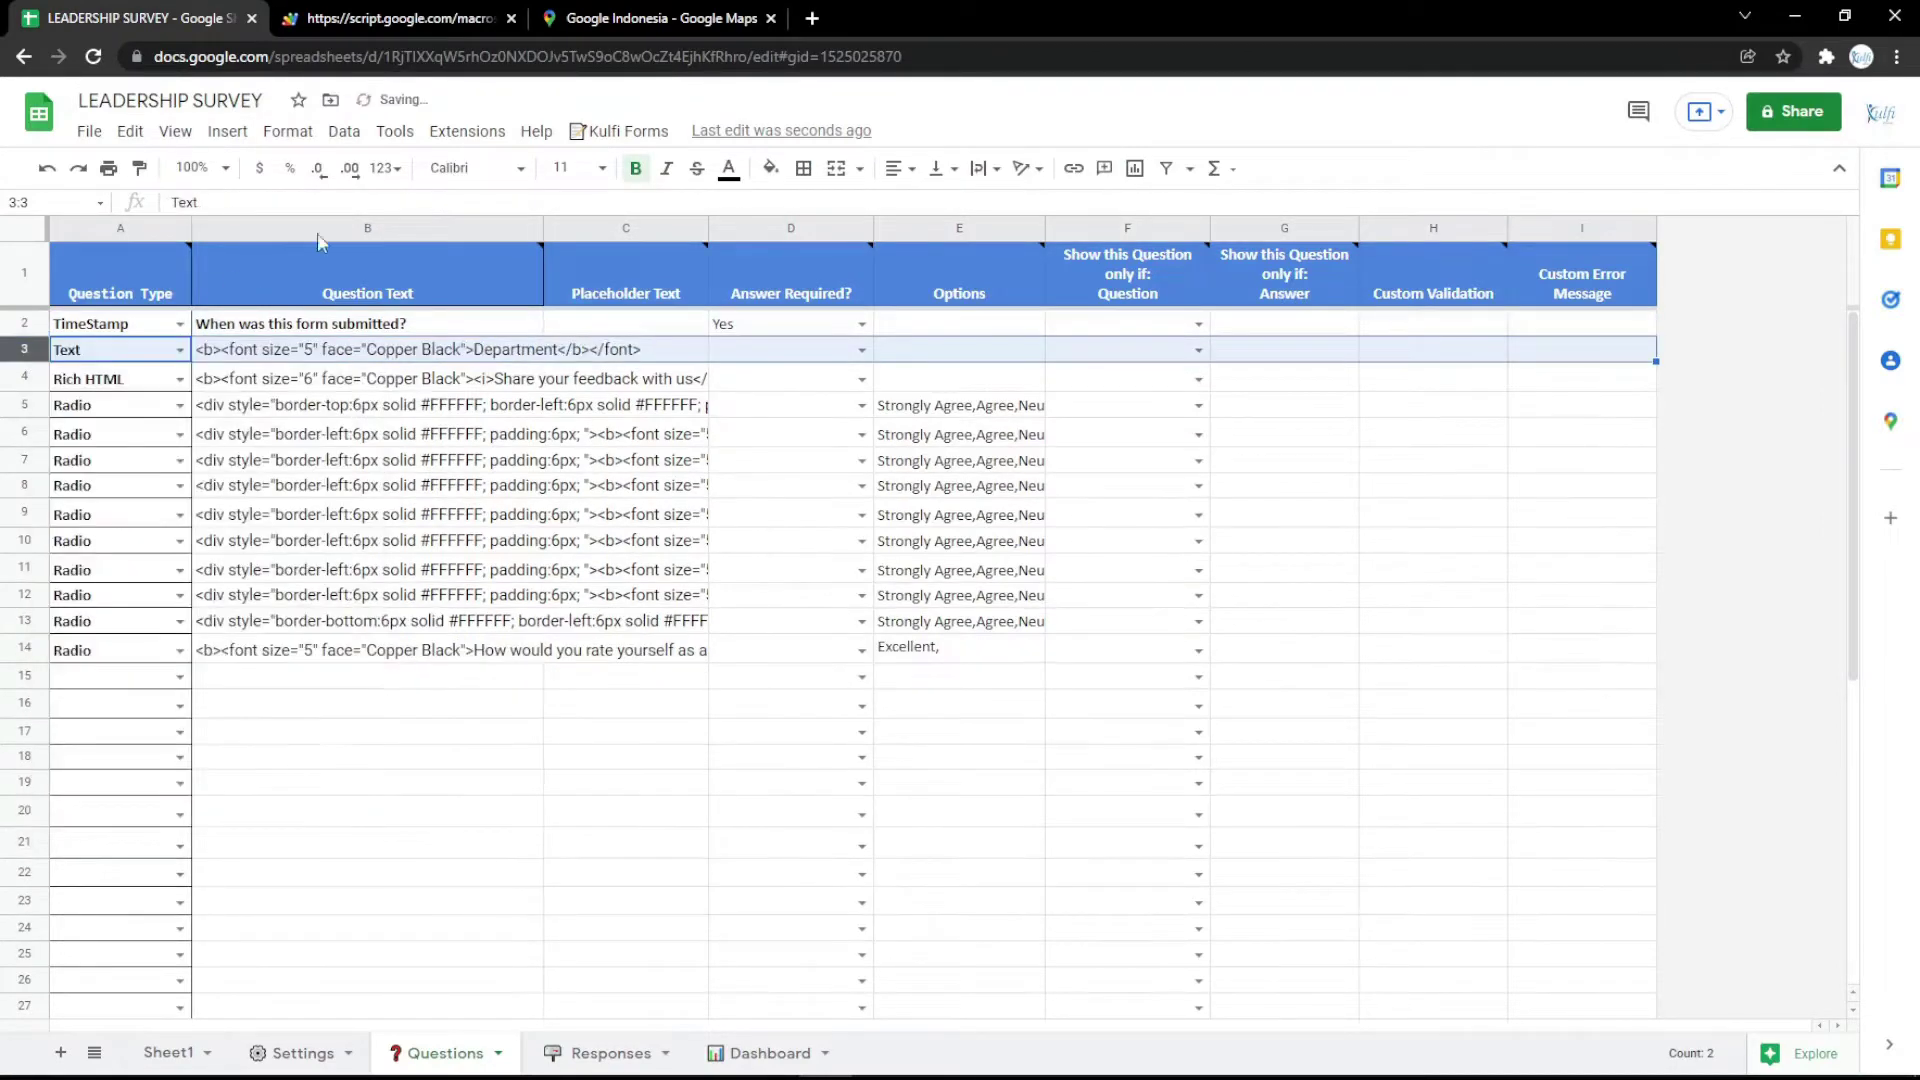
left_click(380, 18)
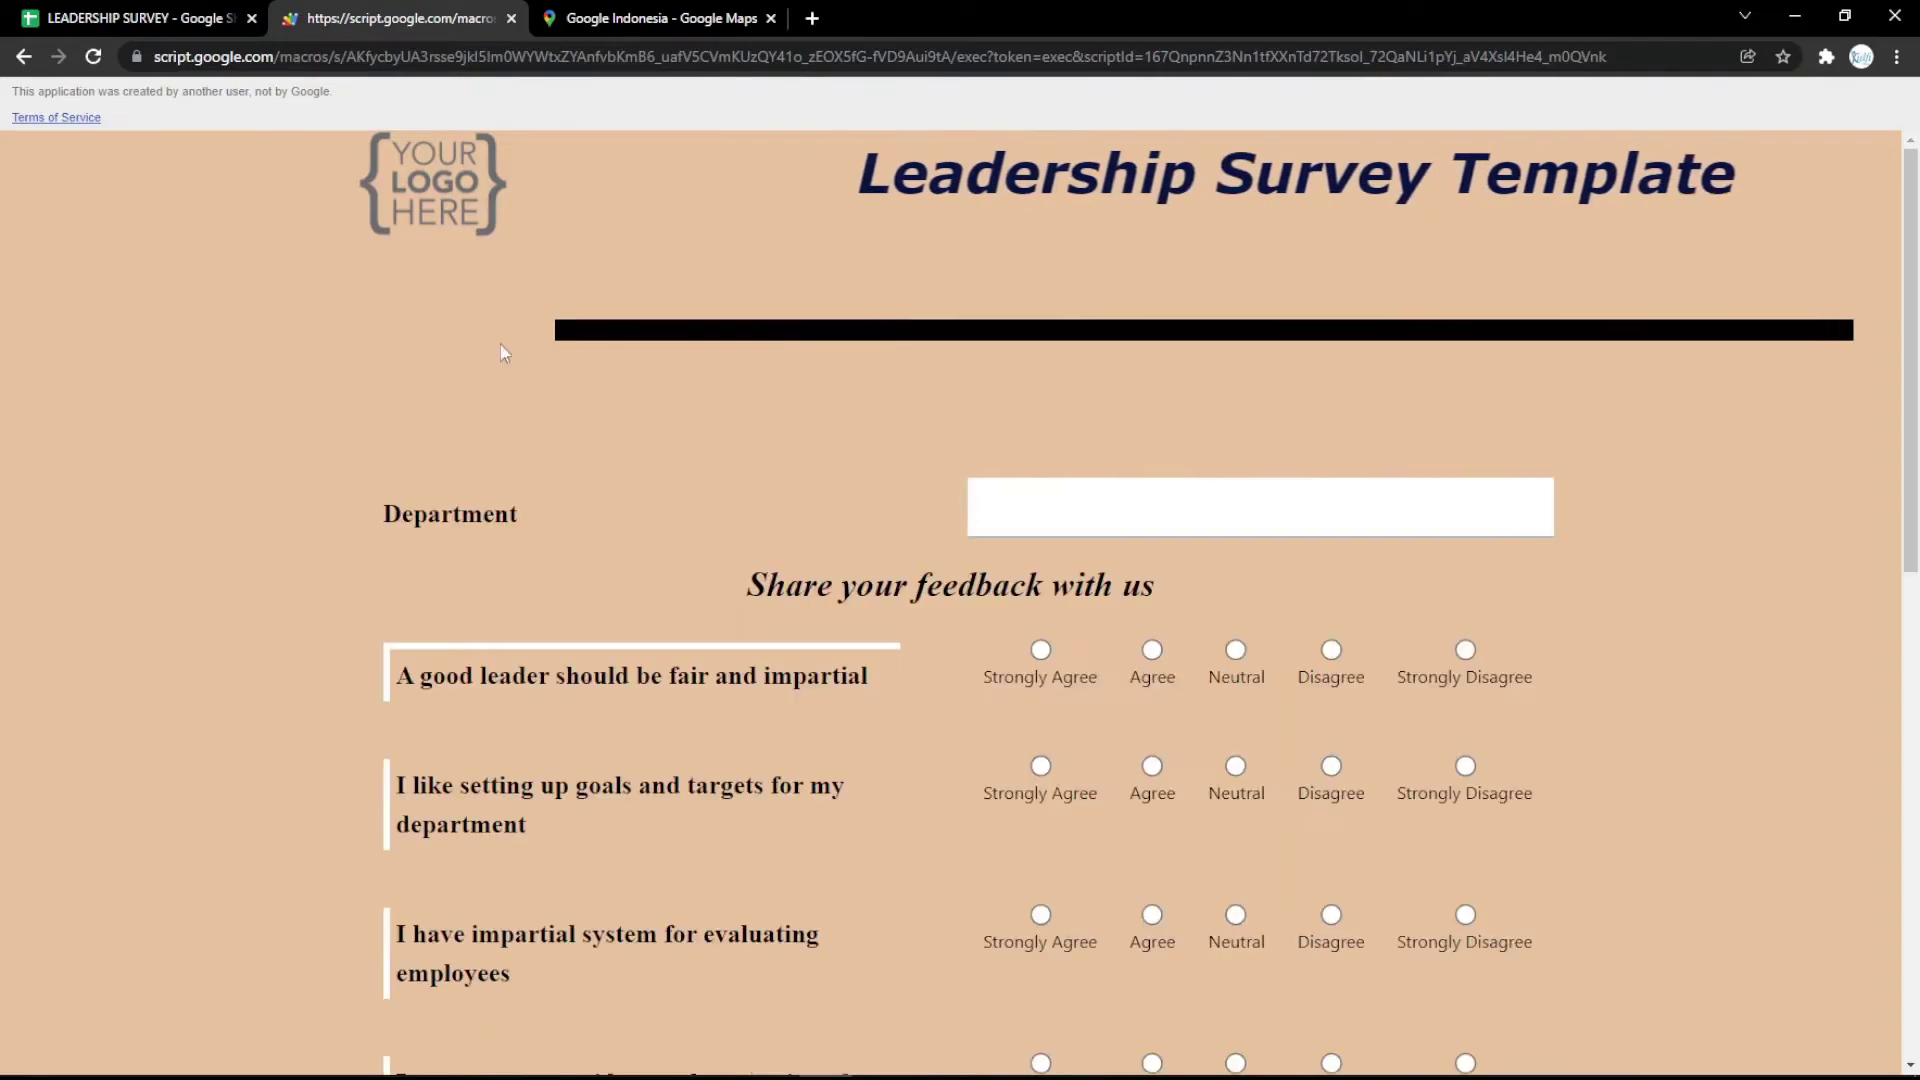
Step: Change the Body Background Color fill in cell B6 of the Settings sheet and reload the form
left_click(80, 18)
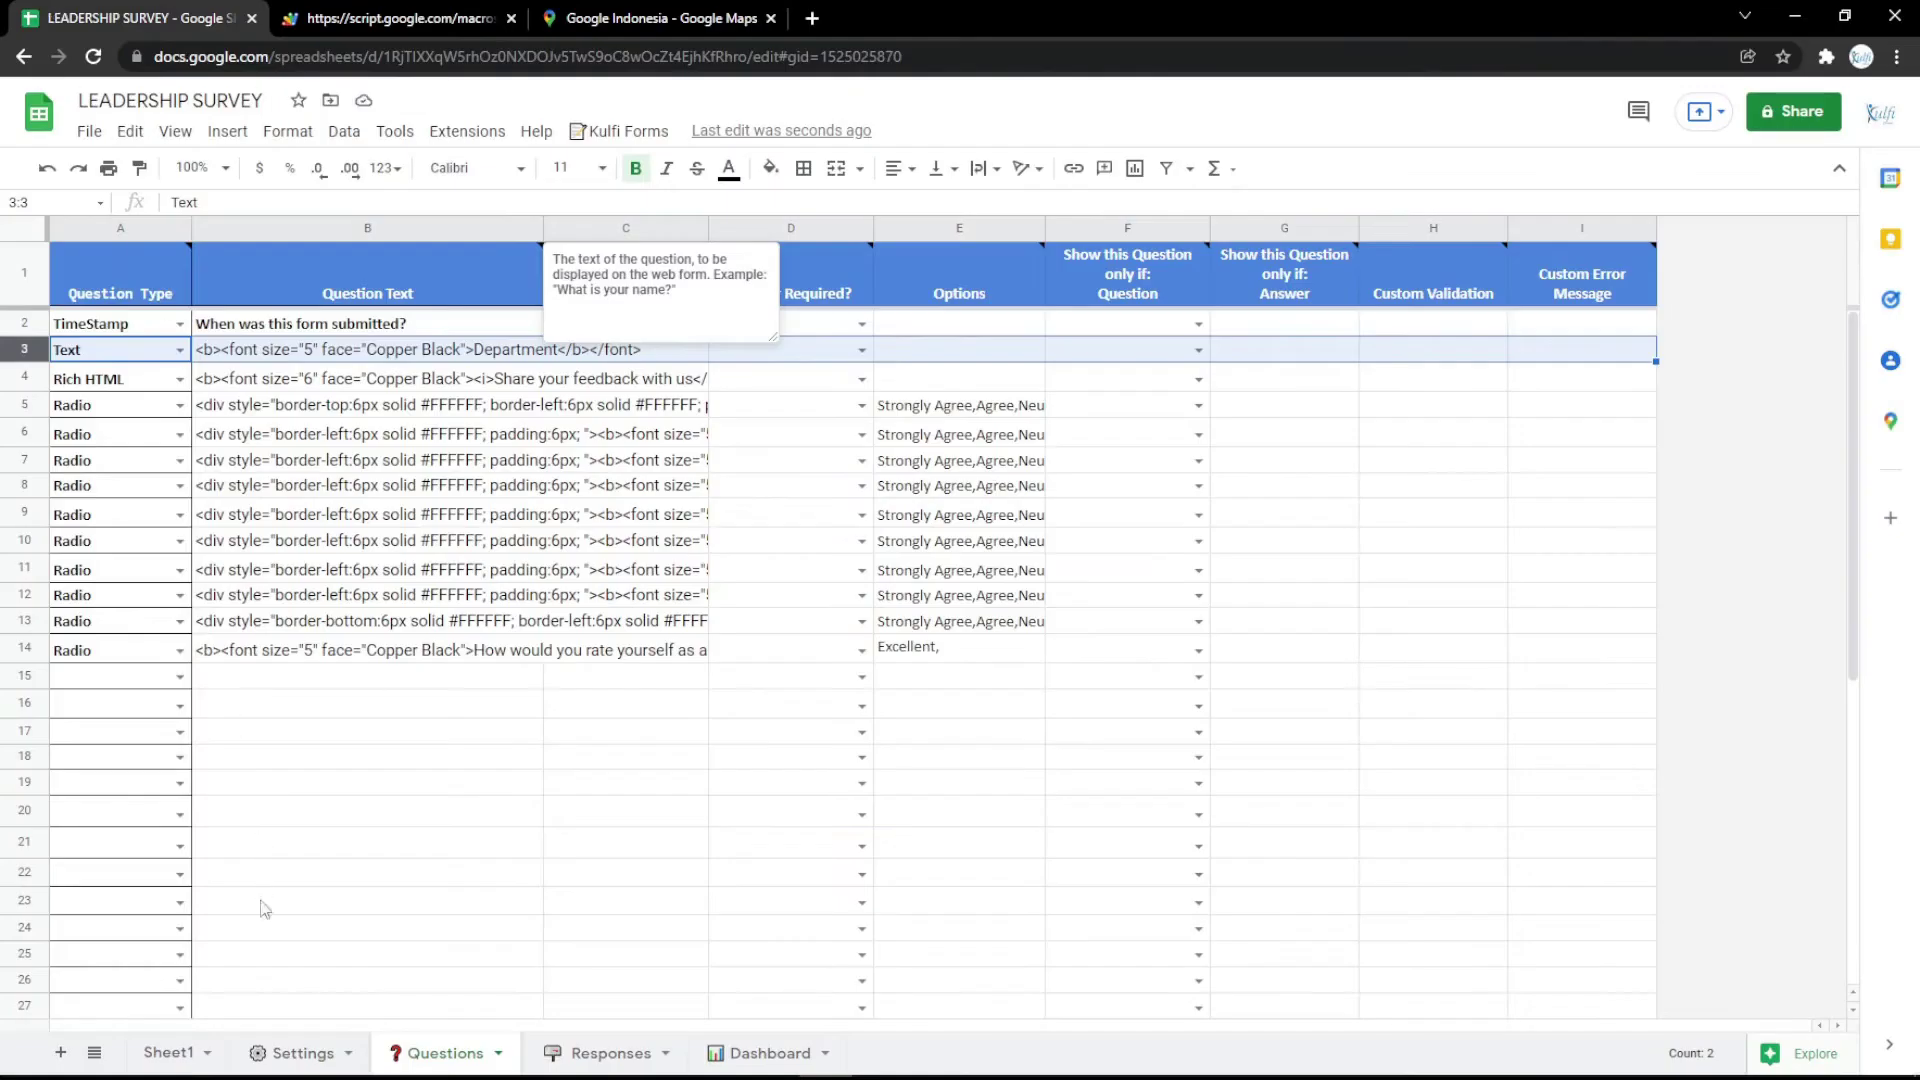
left_click(289, 1053)
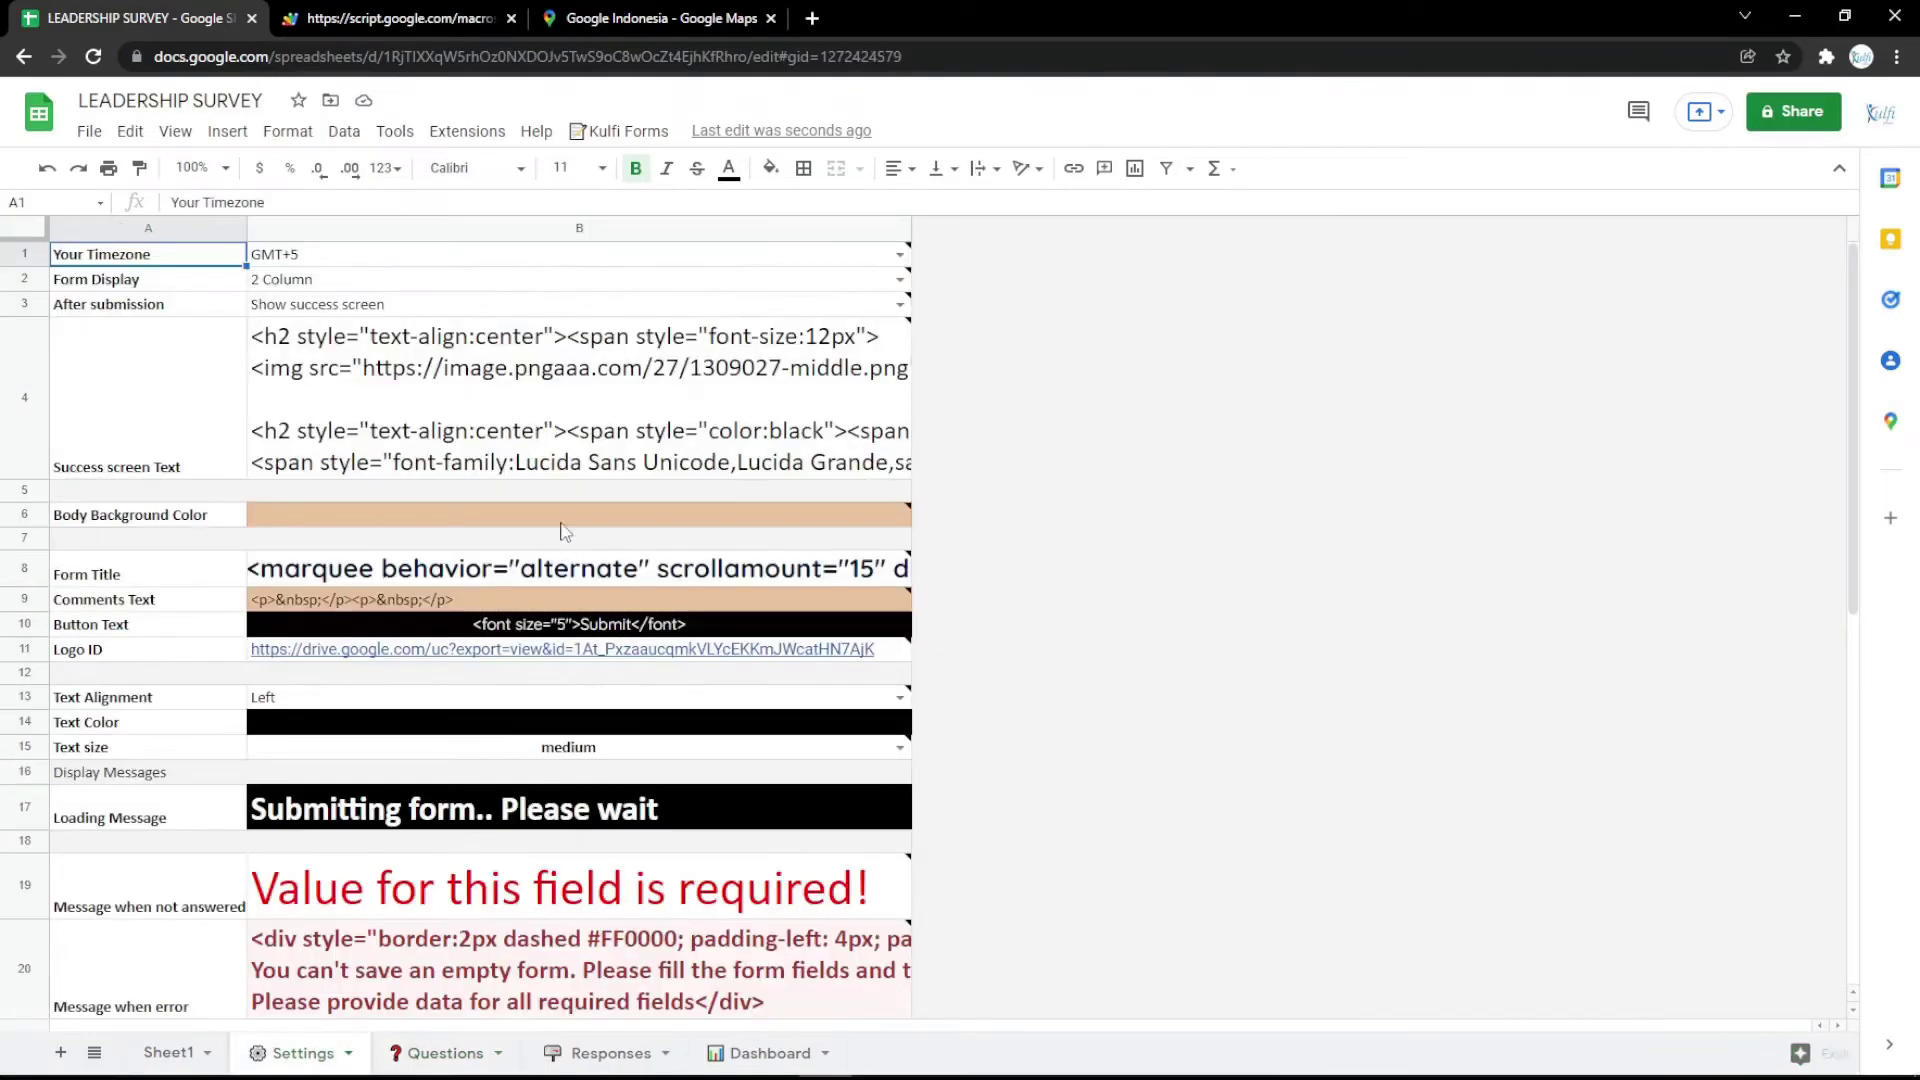
left_click(771, 170)
left_click(991, 402)
left_click(437, 15)
key("F5")
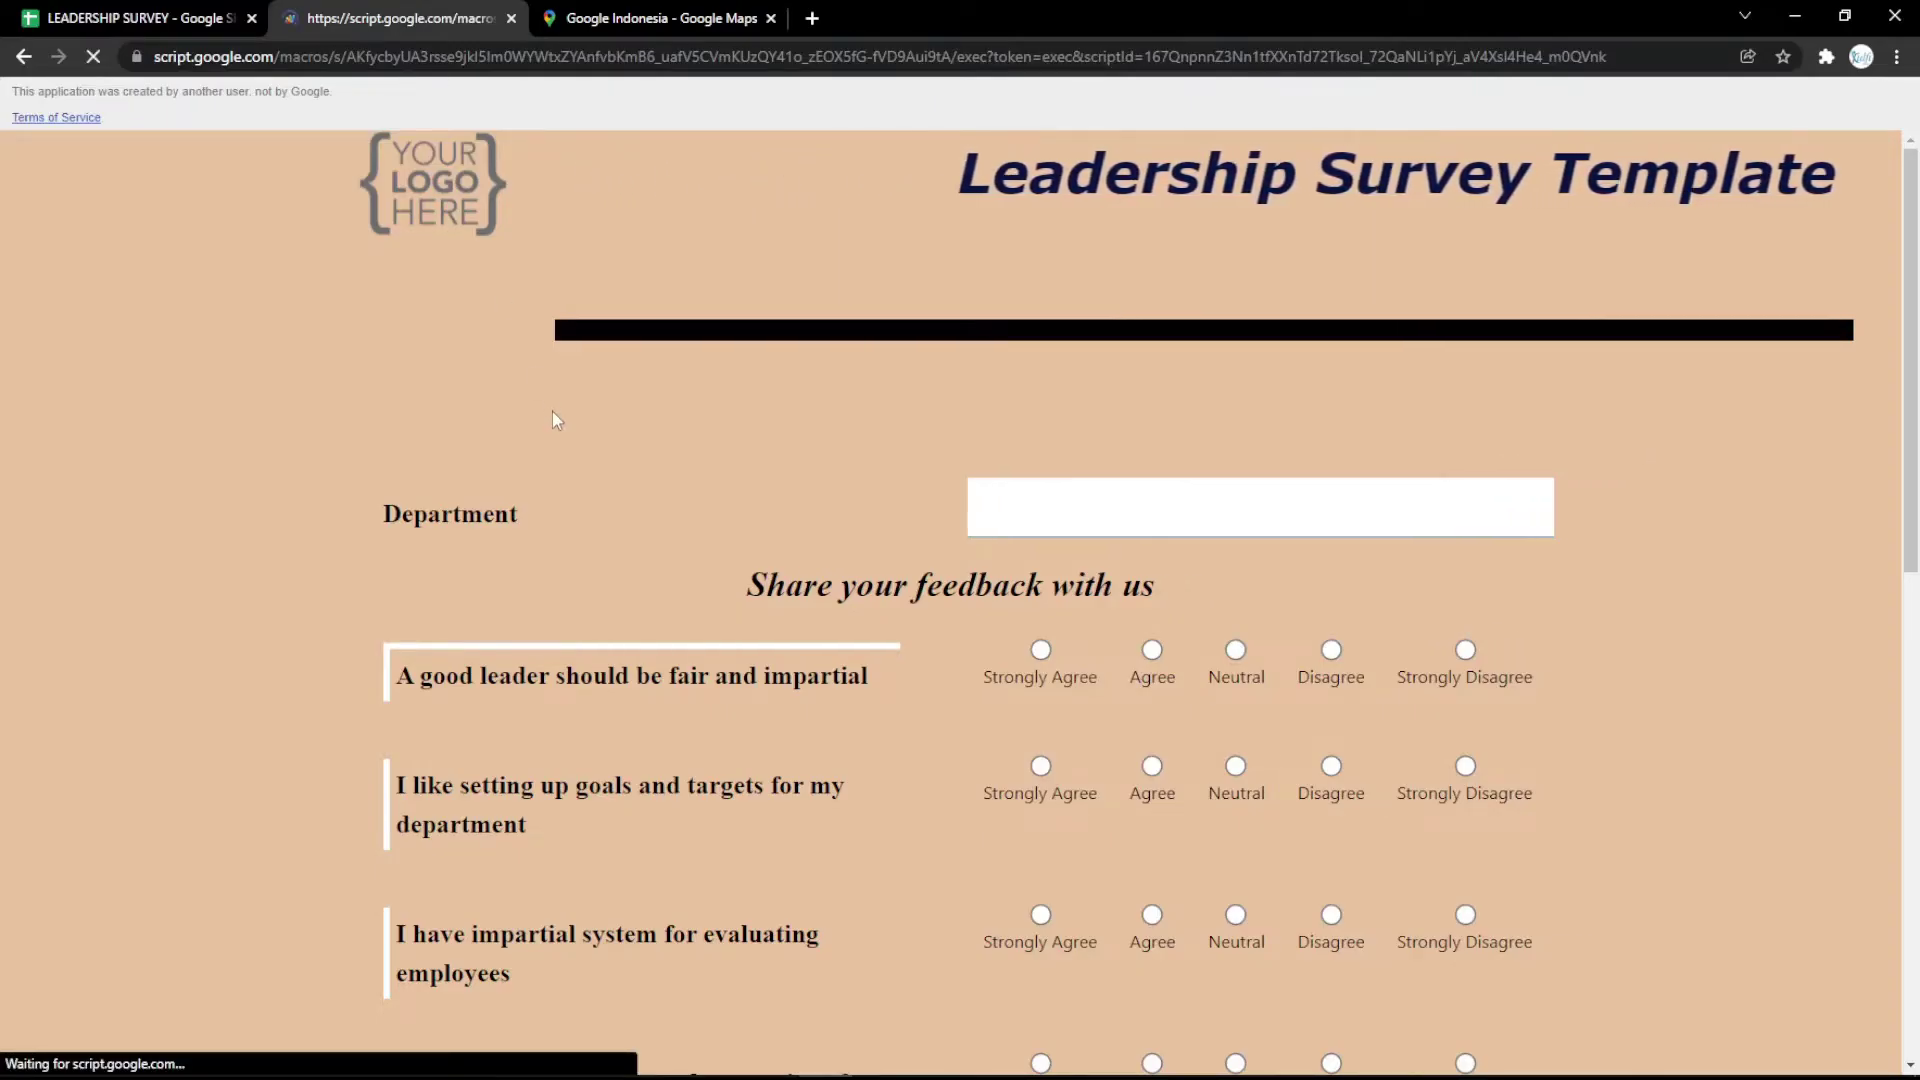
Step: Fill the Button Text cell B10 of the Settings sheet with magenta and reload the form to check its Submit button
scroll(565, 440, "down", 10)
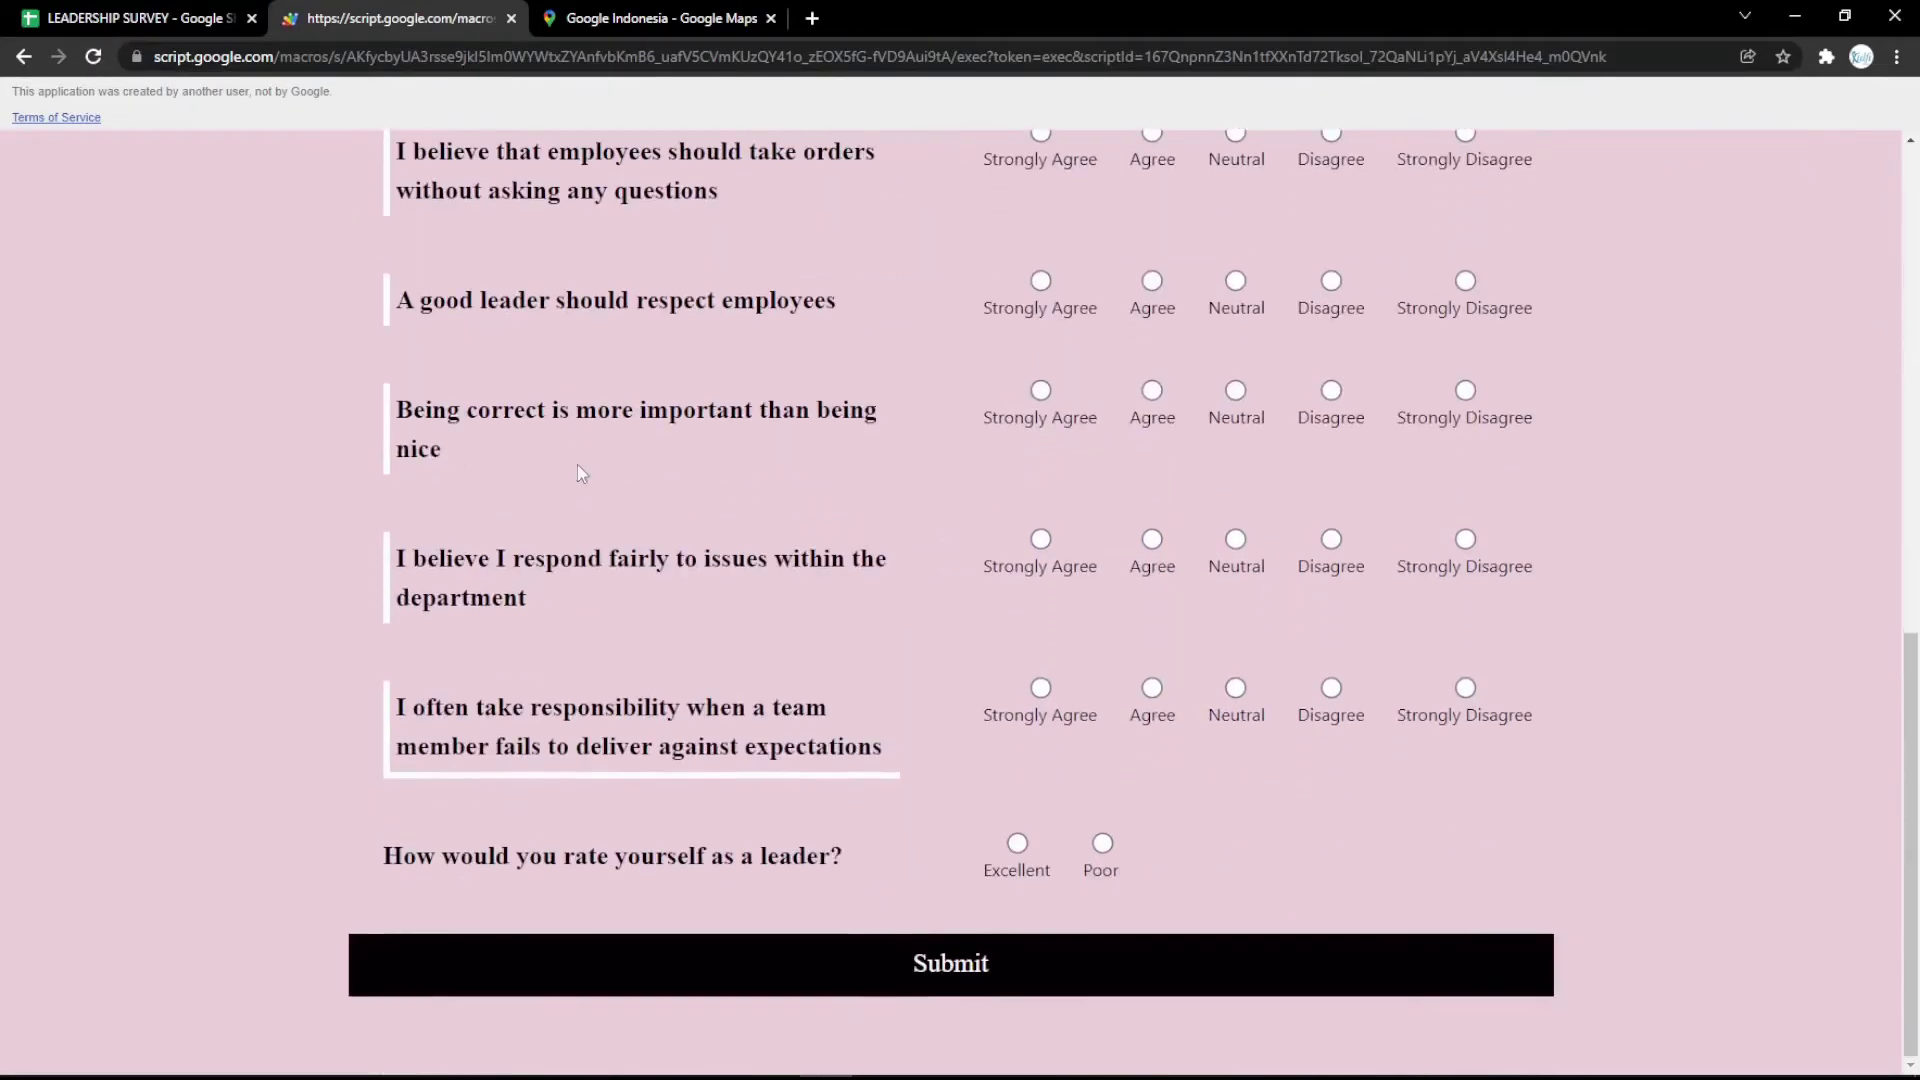
scroll(575, 455, "up", 10)
left_click(140, 18)
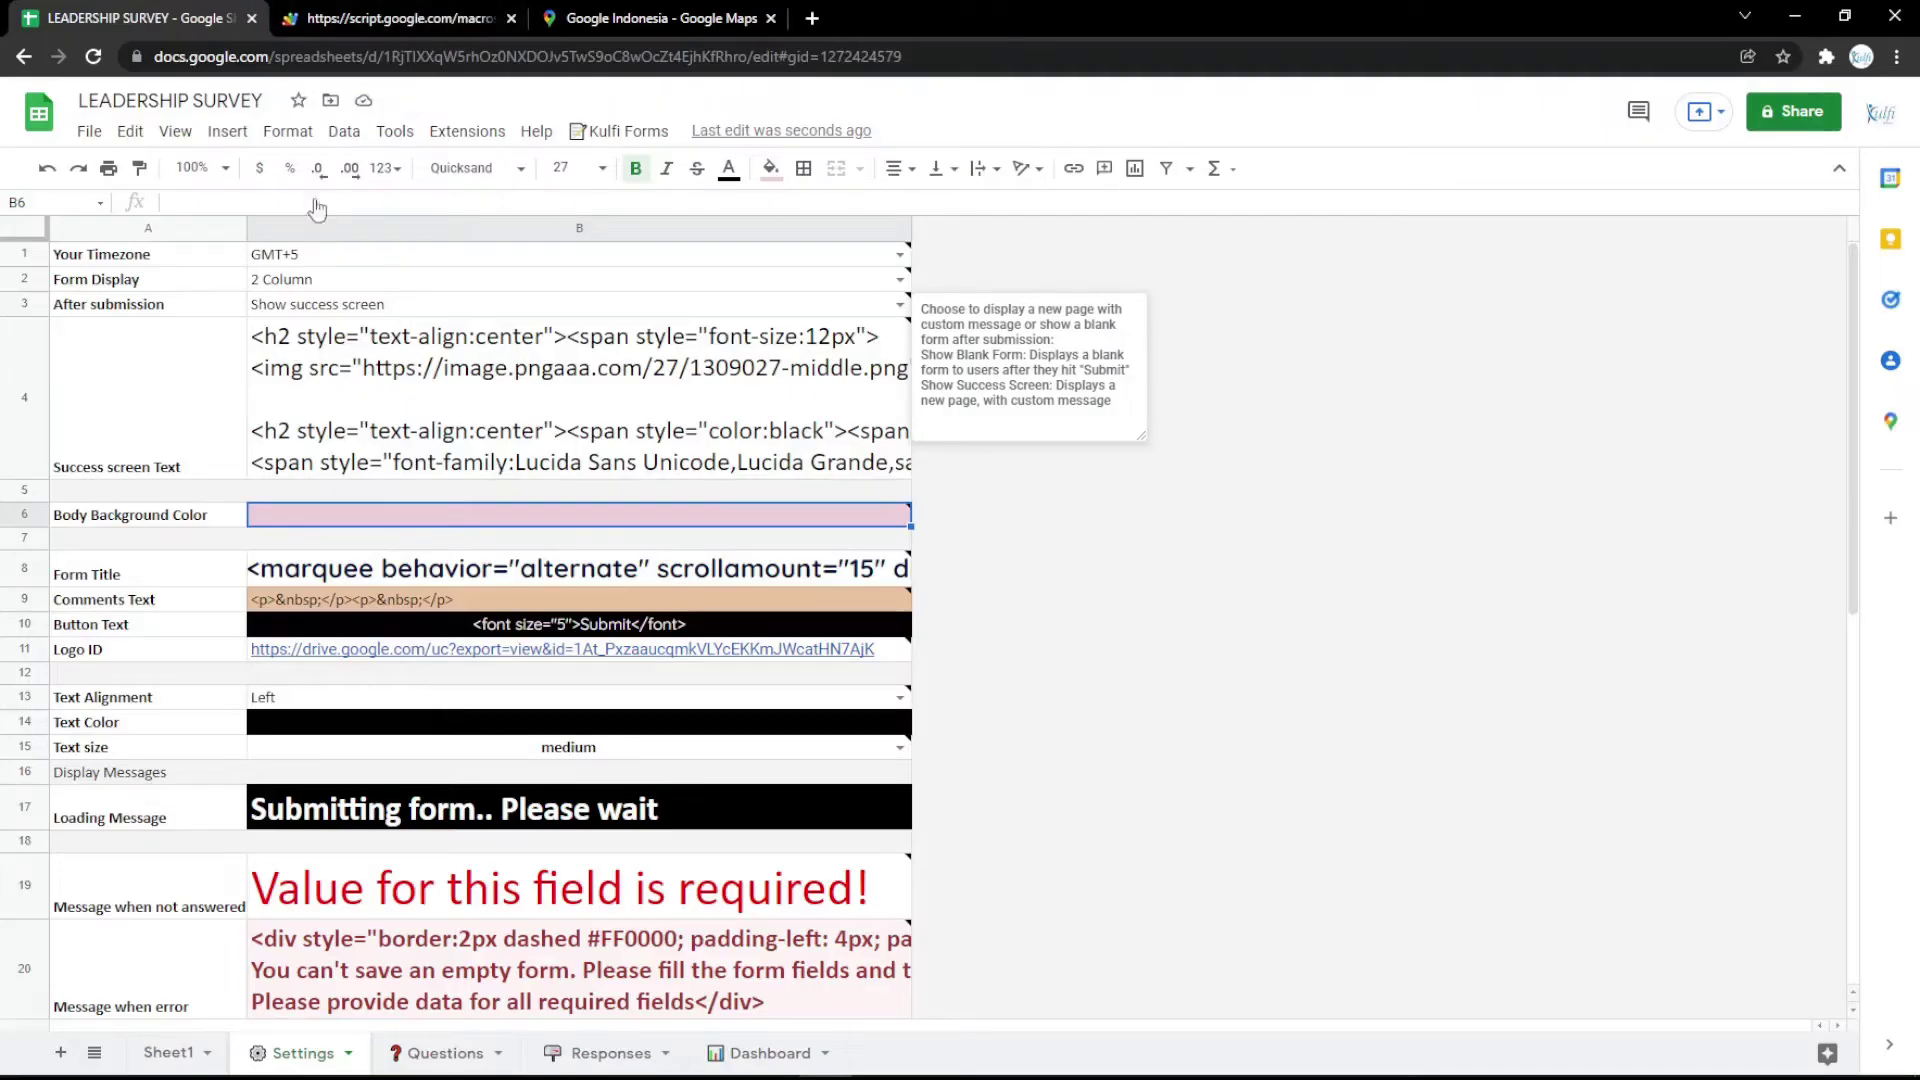
left_click(475, 622)
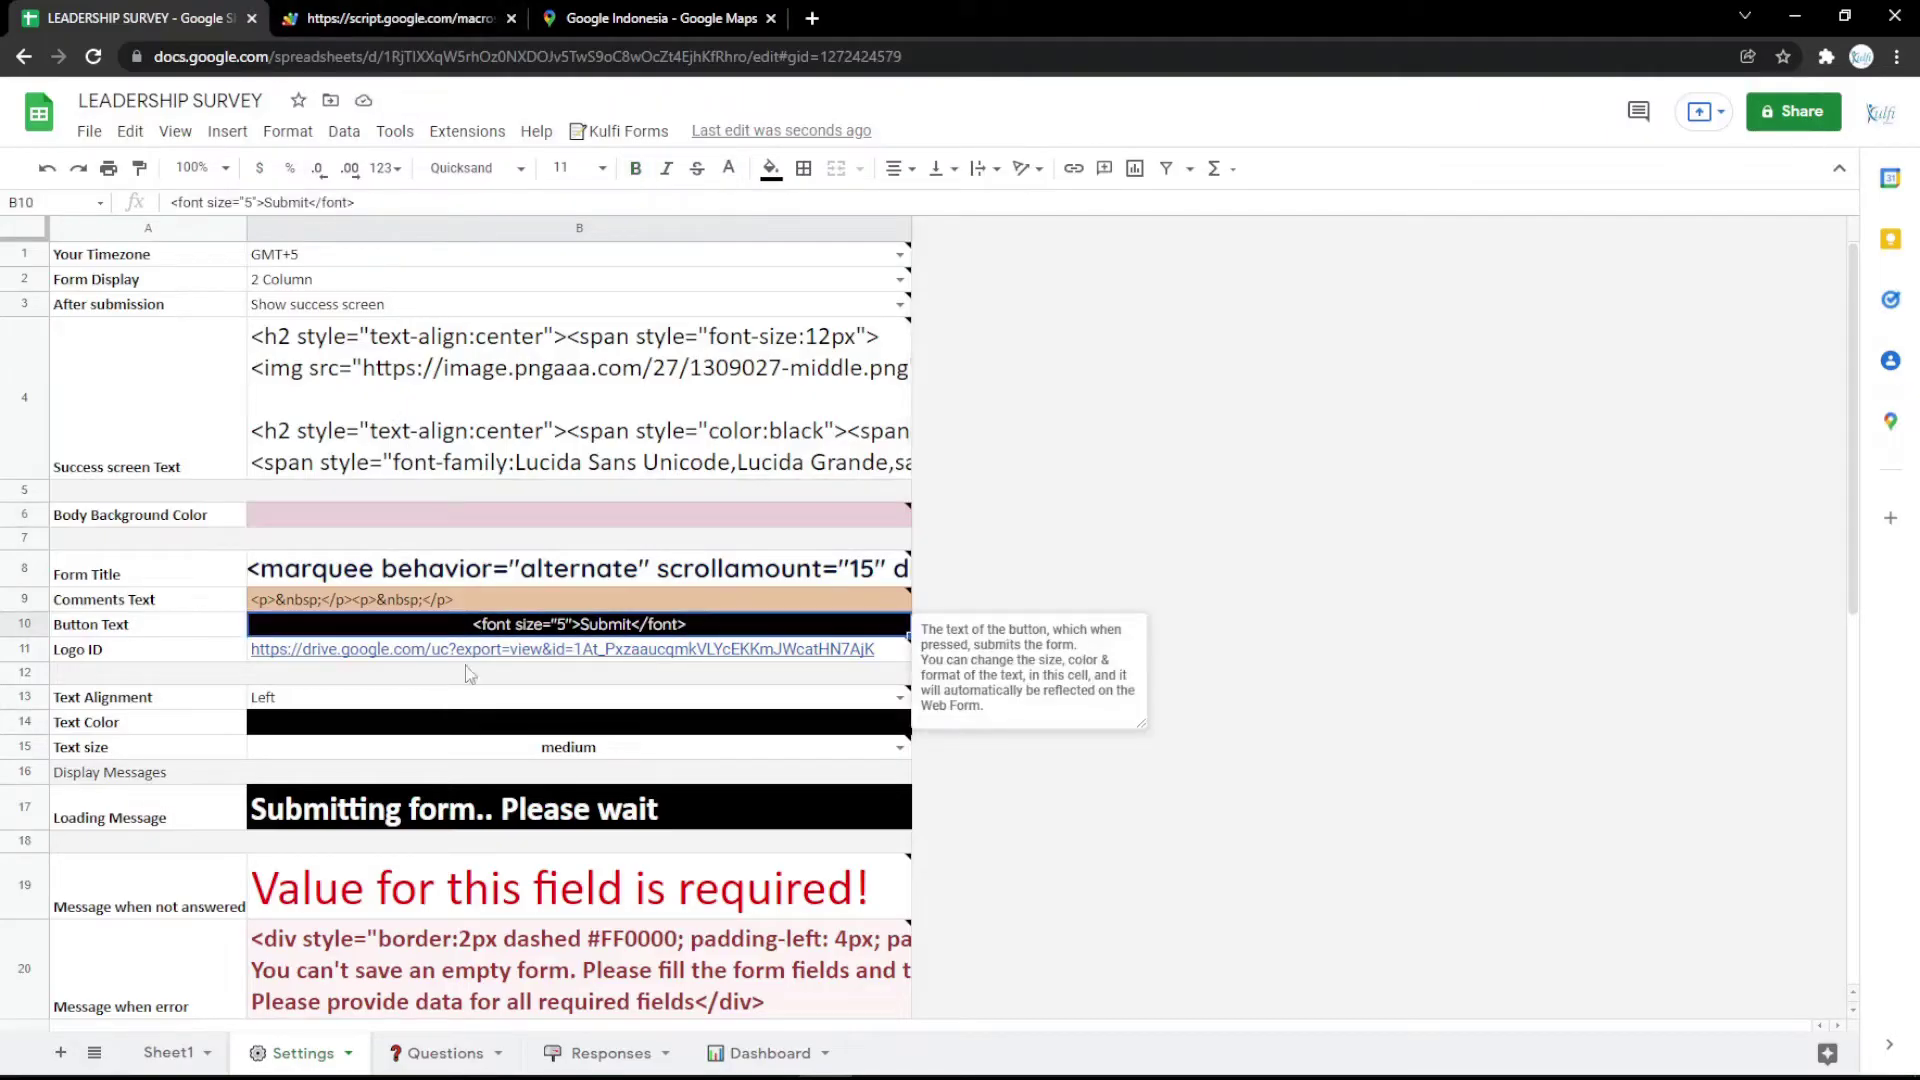
left_click(769, 169)
left_click(994, 374)
left_click(400, 18)
key("F5")
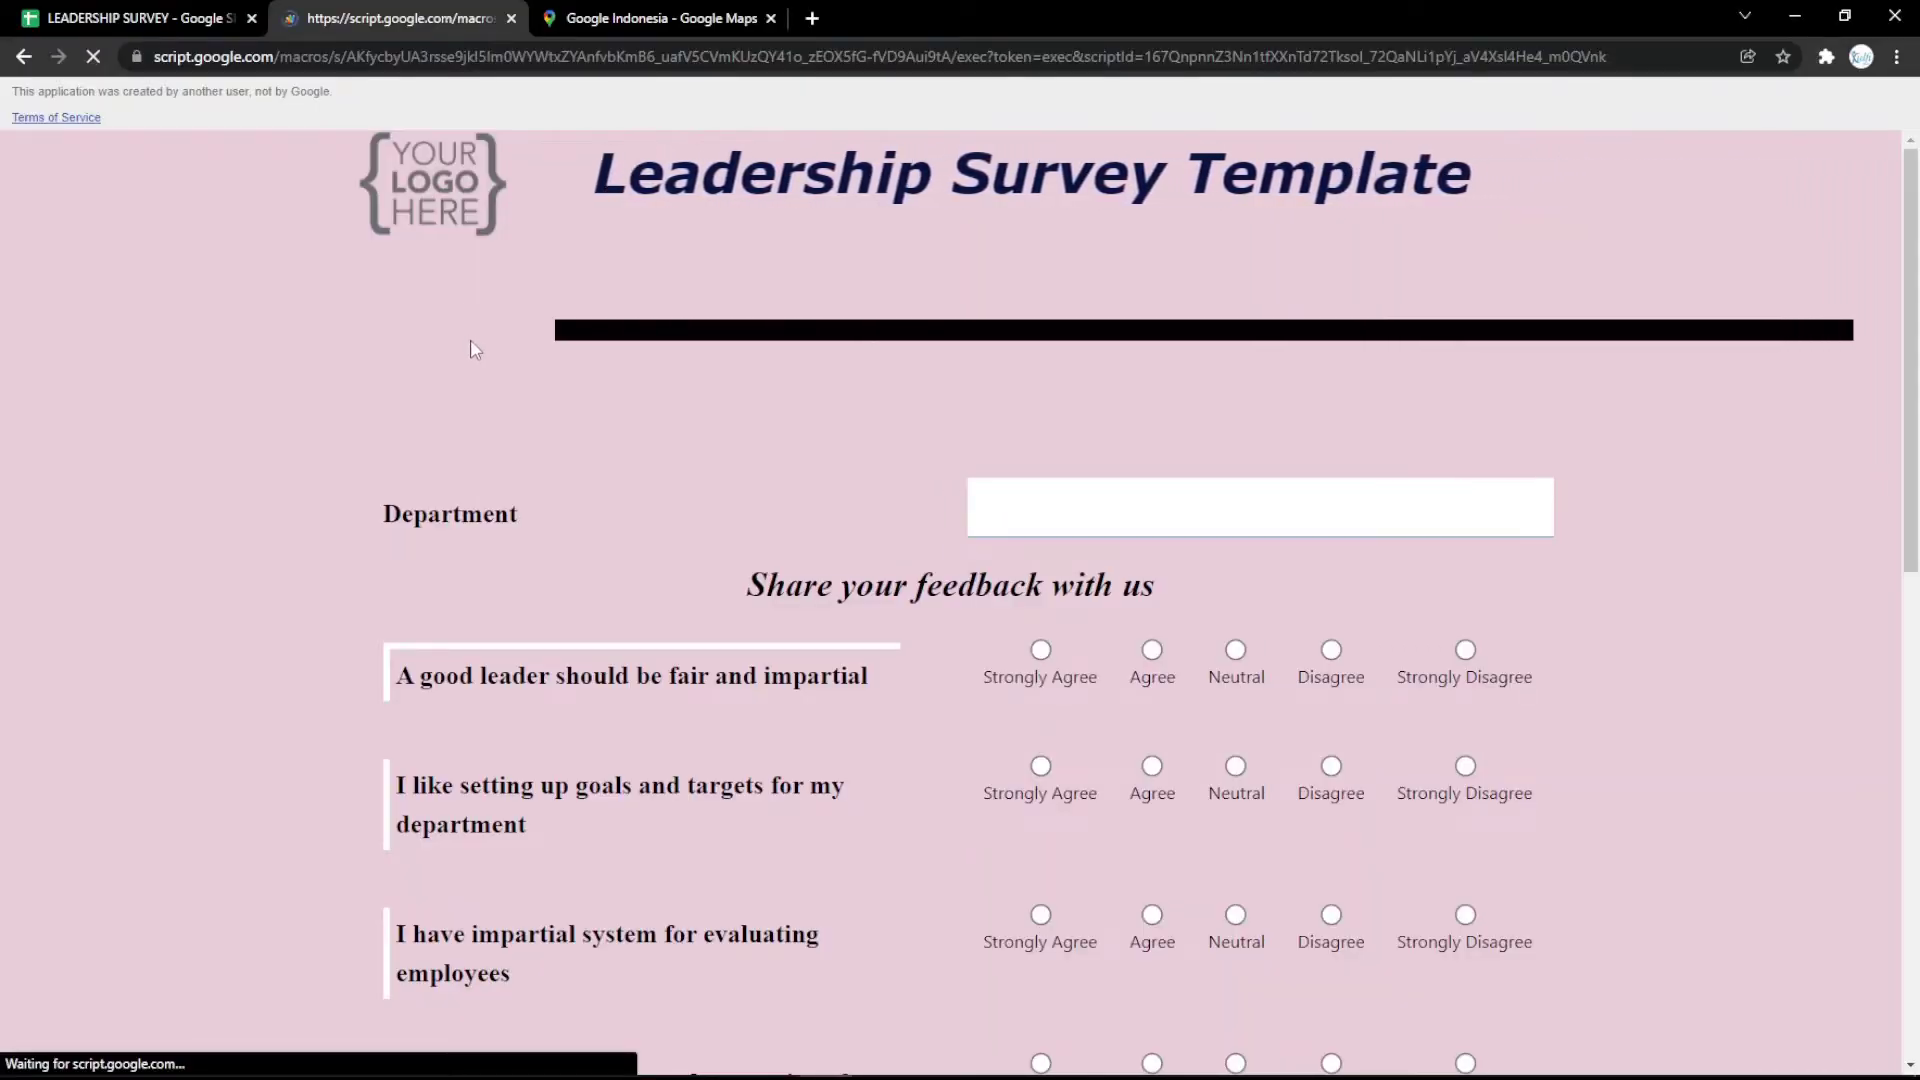
scroll(480, 400, "down", 12)
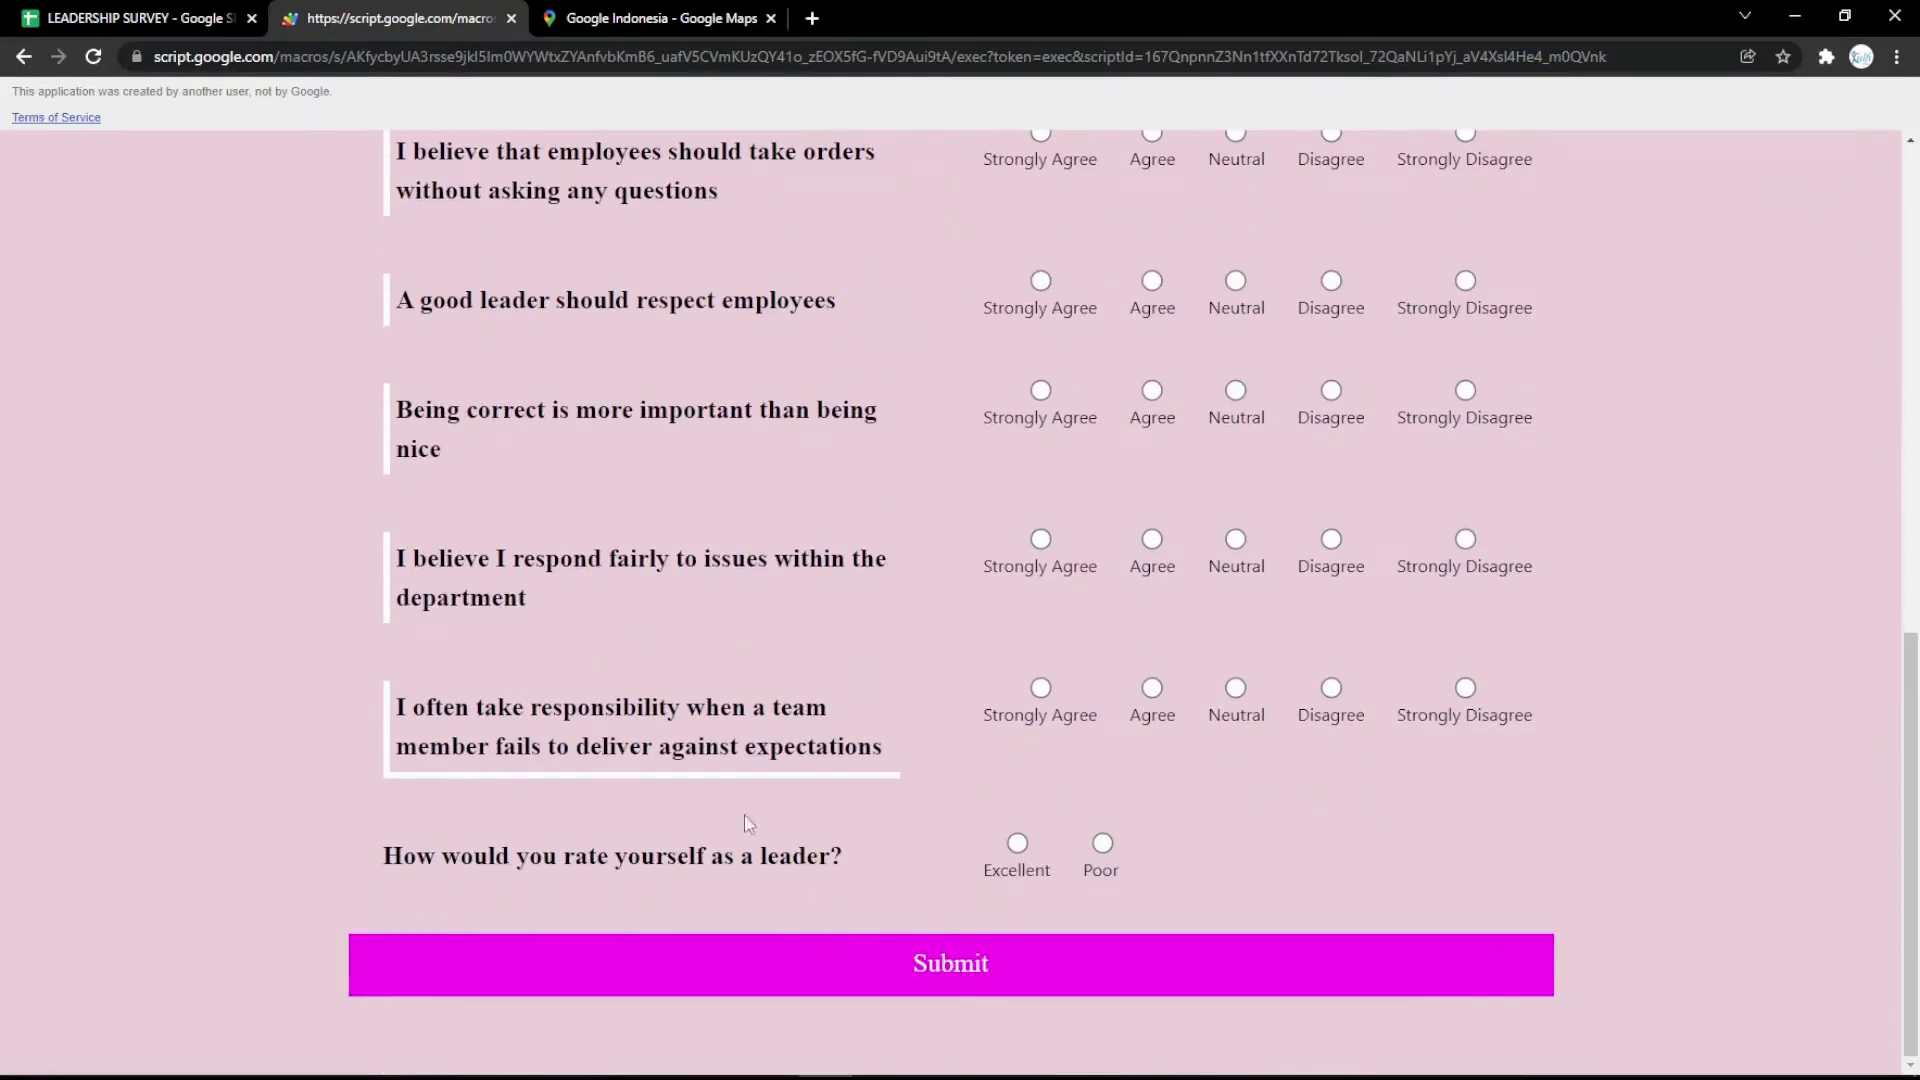
Step: Open the bookmarked "YOUR LOGO HERE contact us" image in a new browser tab and copy its web address
left_click(157, 17)
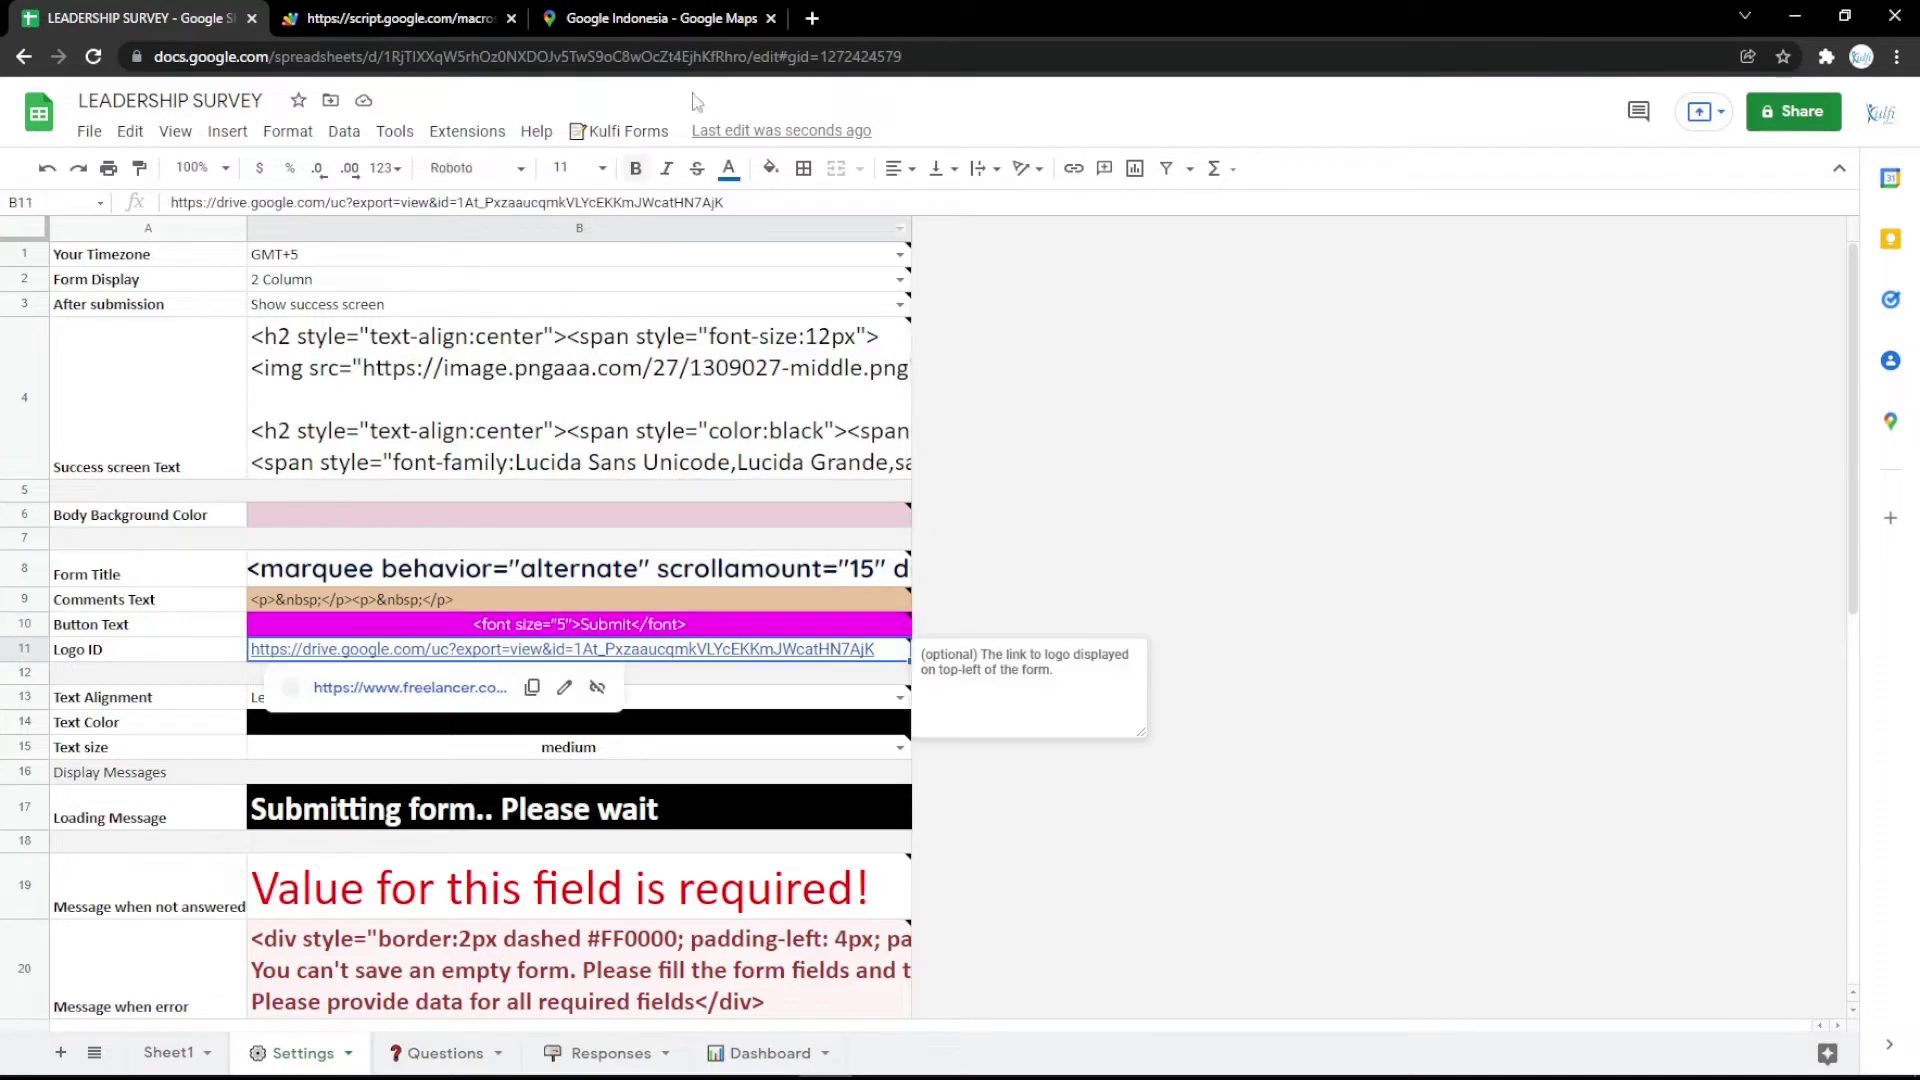
left_click(812, 18)
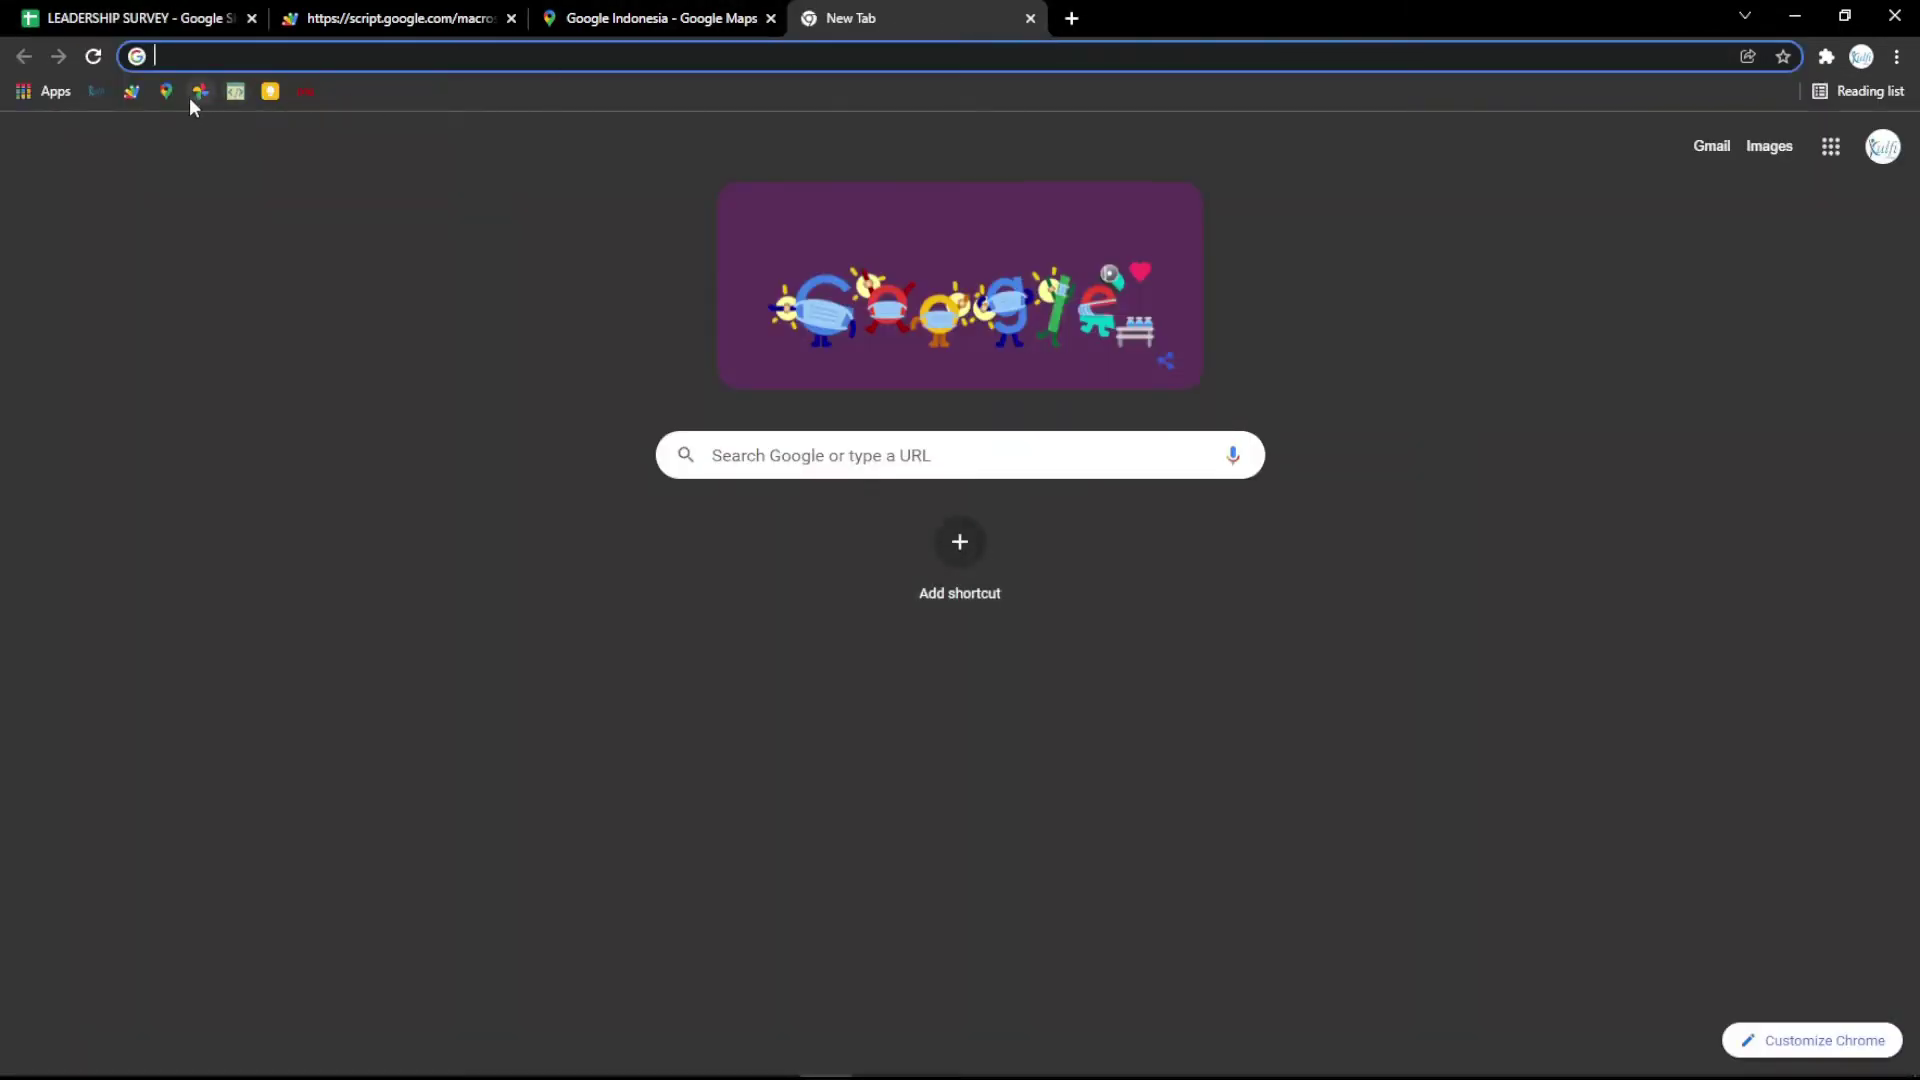
left_click(200, 91)
left_click(299, 57)
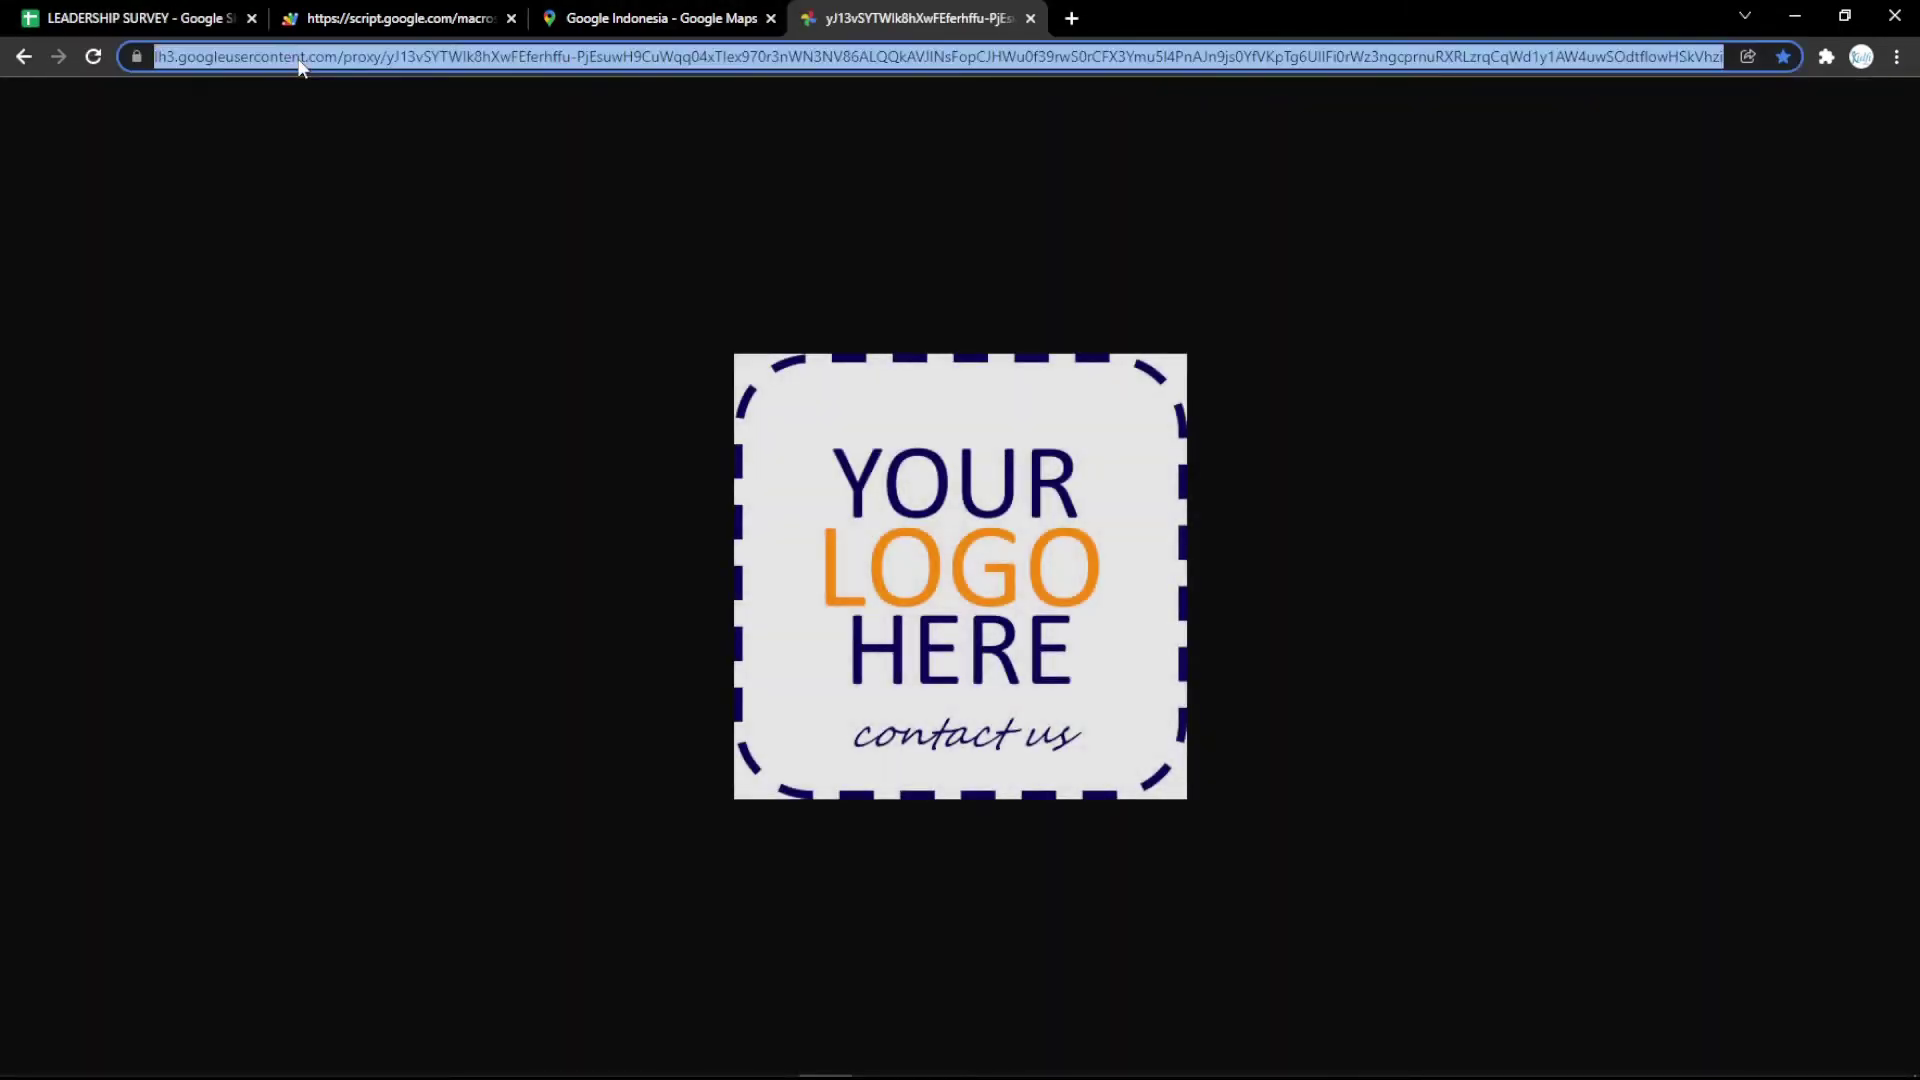
key("ctrl+c")
Step: Paste the copied image address into the Logo ID cell B11 of the Settings sheet and reload the form
left_click(185, 15)
key("ctrl+v")
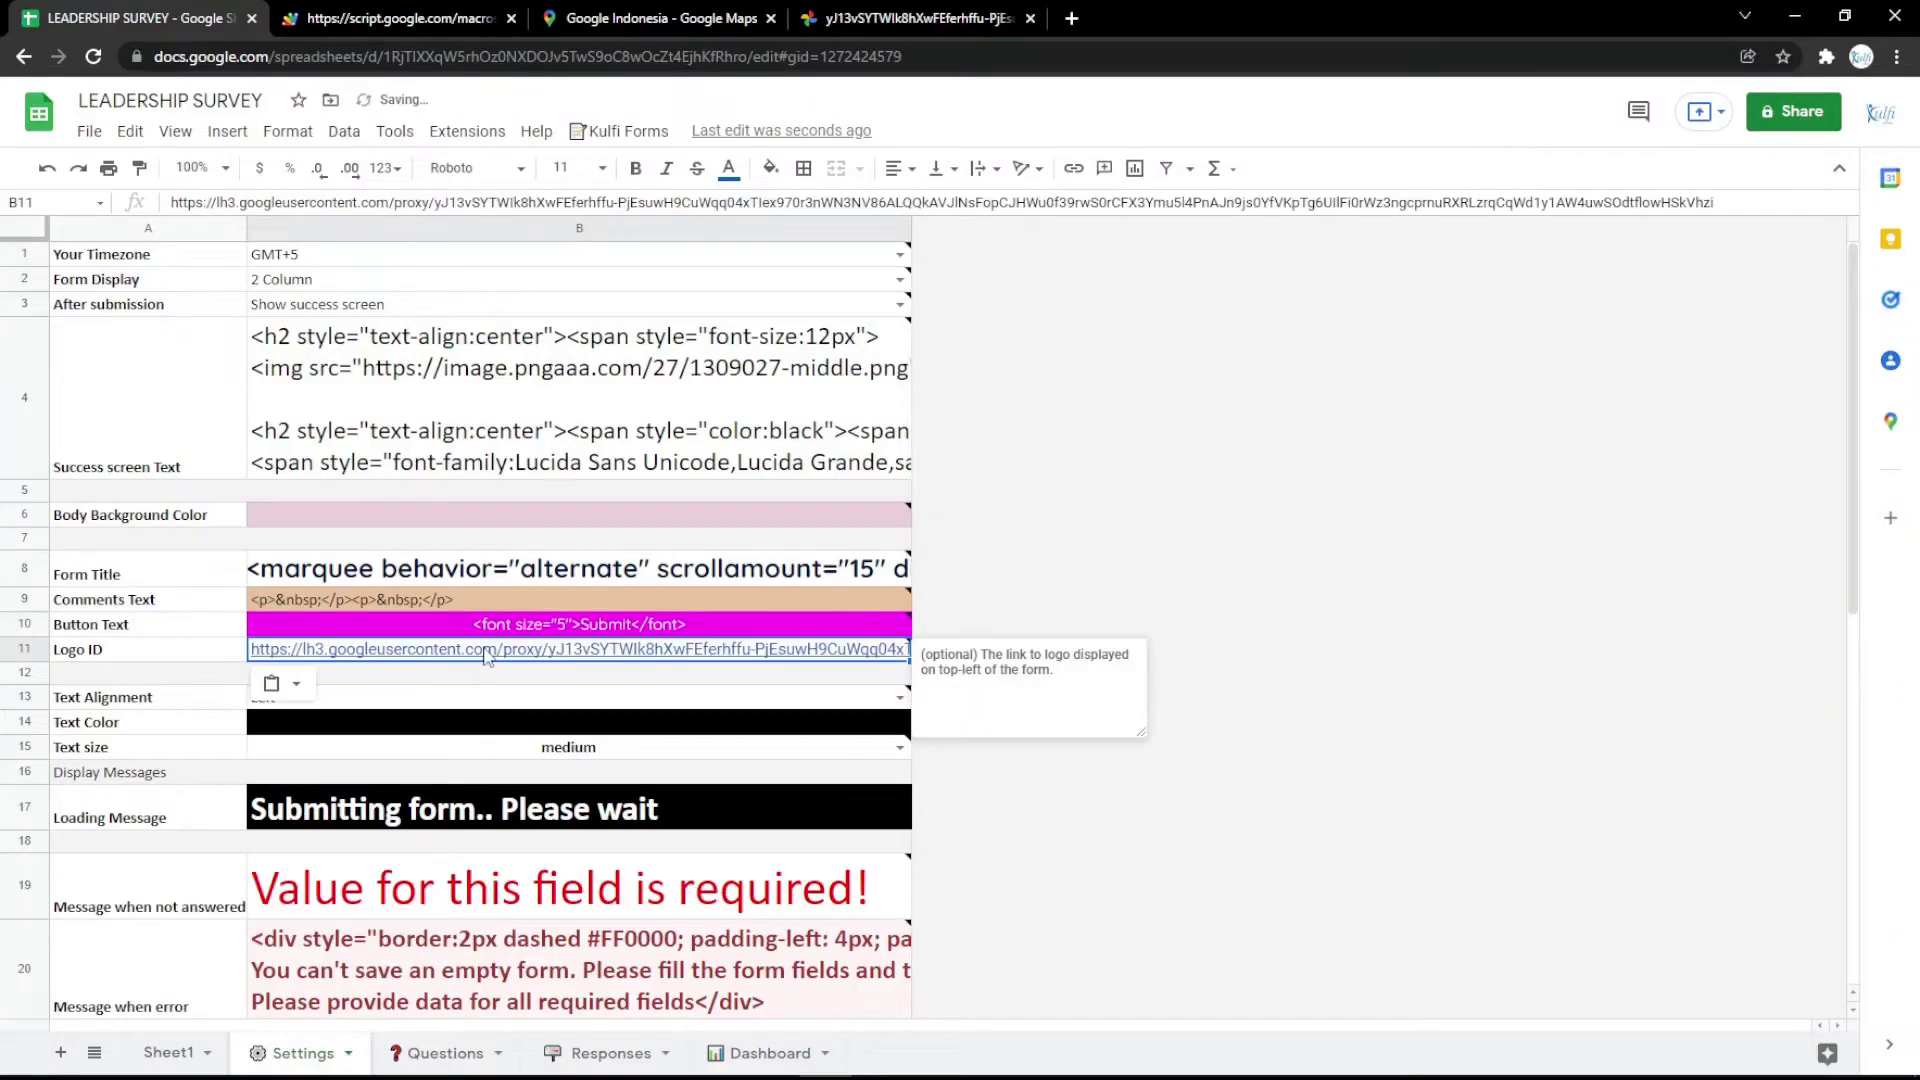
left_click(446, 12)
key("F5")
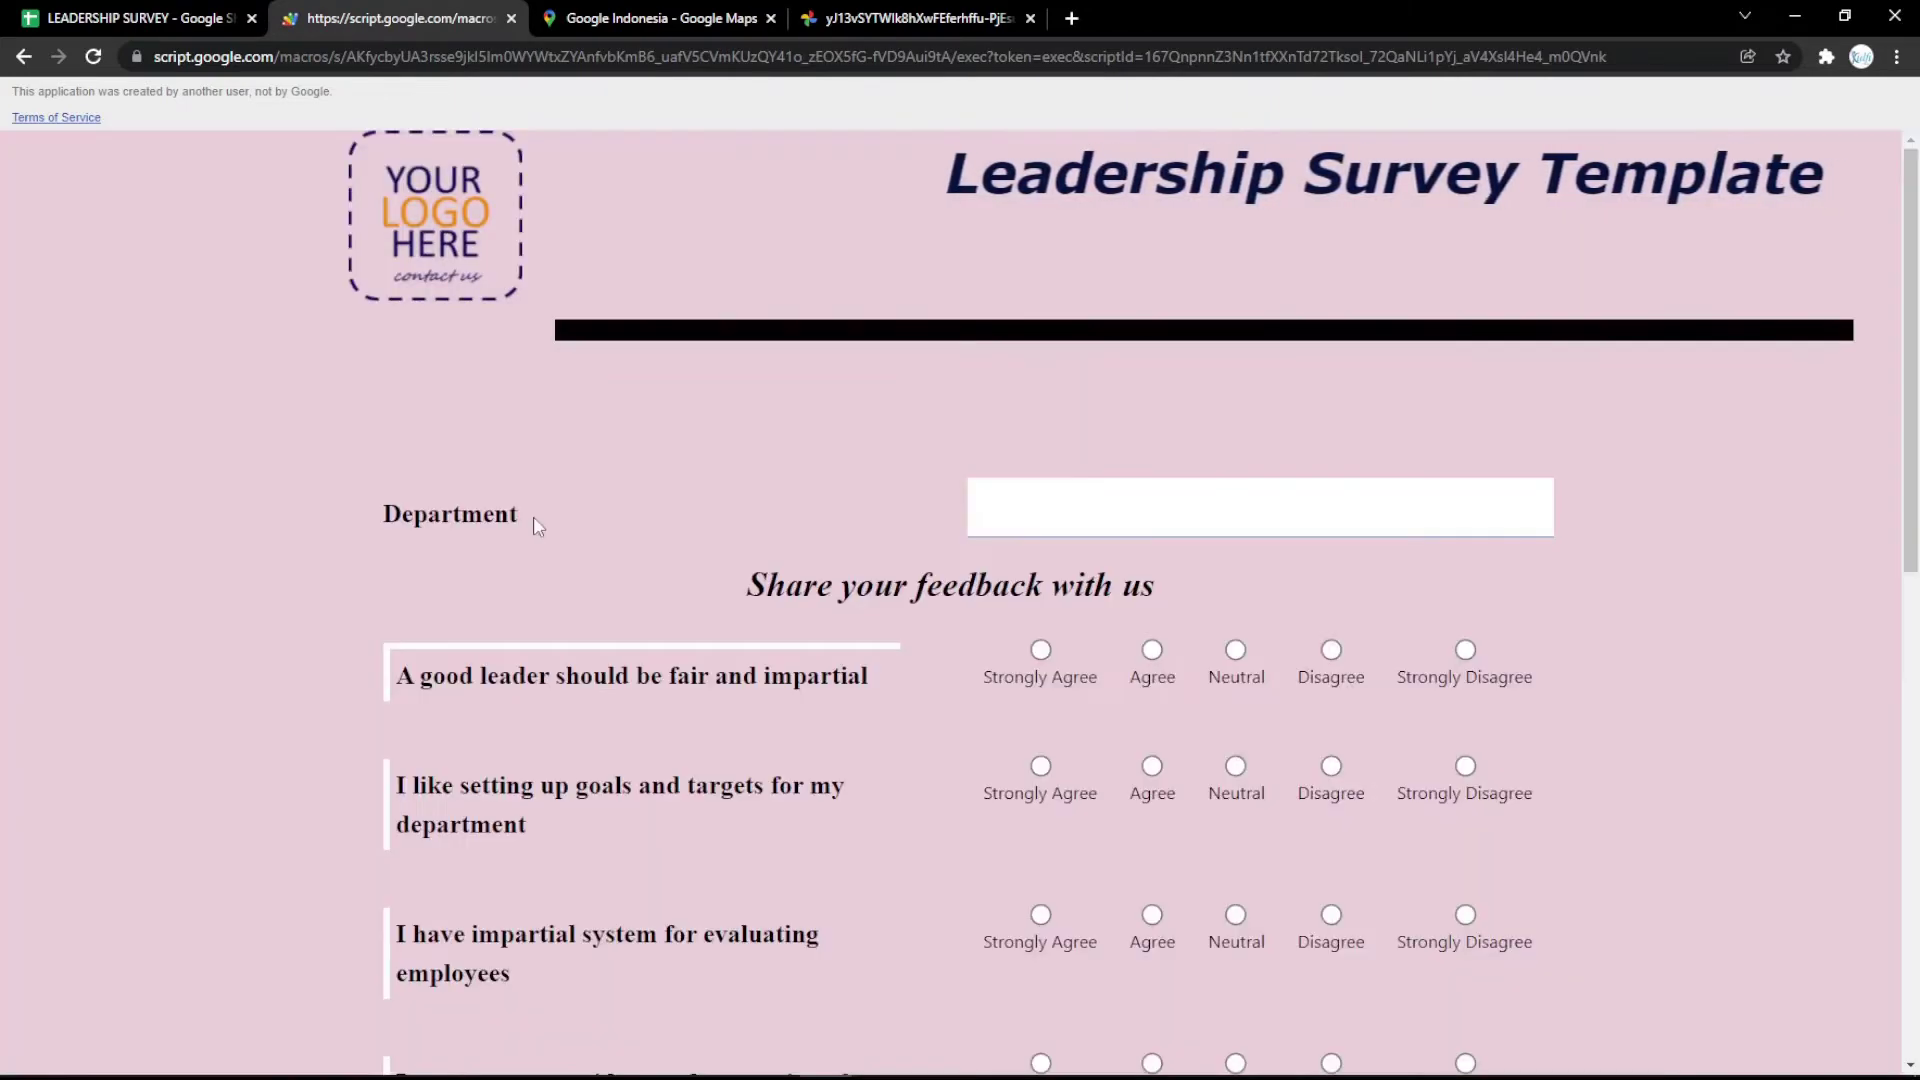
Step: Fill the Text Color cell B14 of the Settings sheet with magenta and reload the form to check its questions
left_click(28, 12)
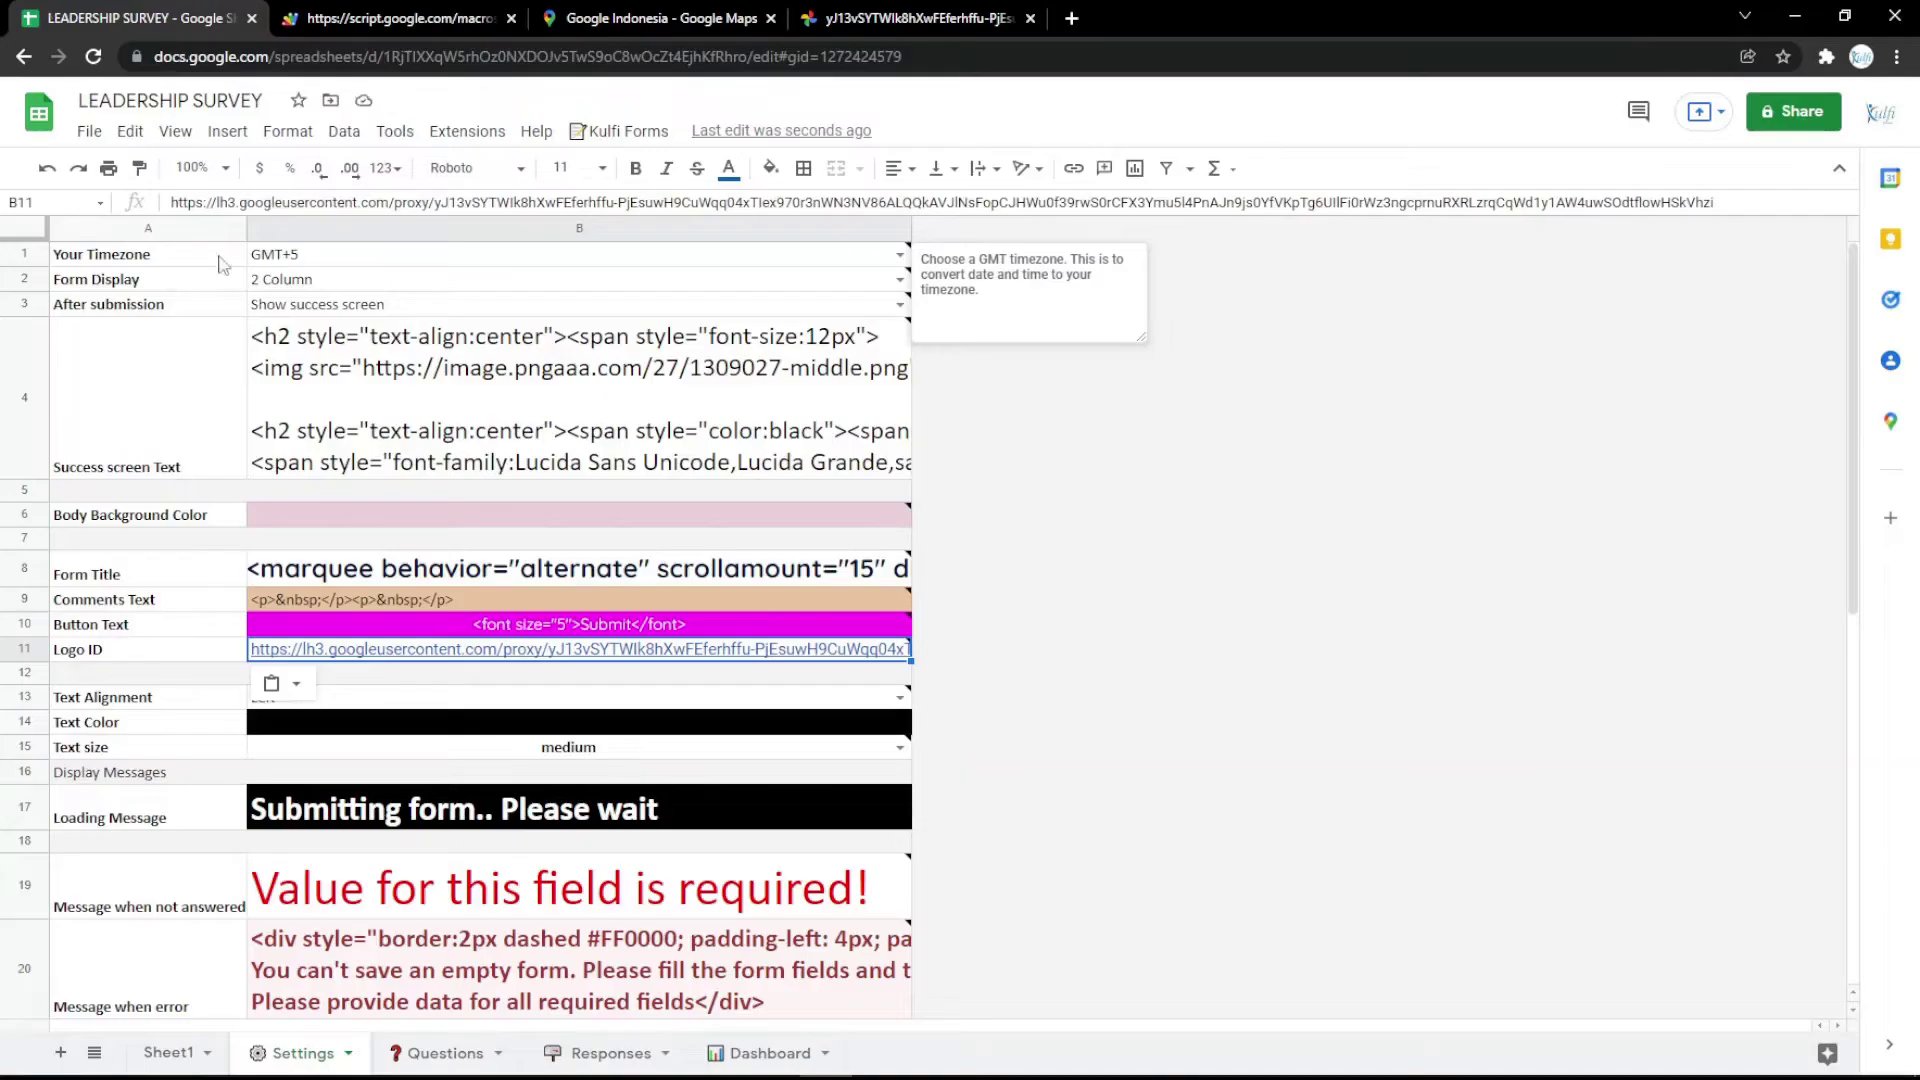
left_click(771, 170)
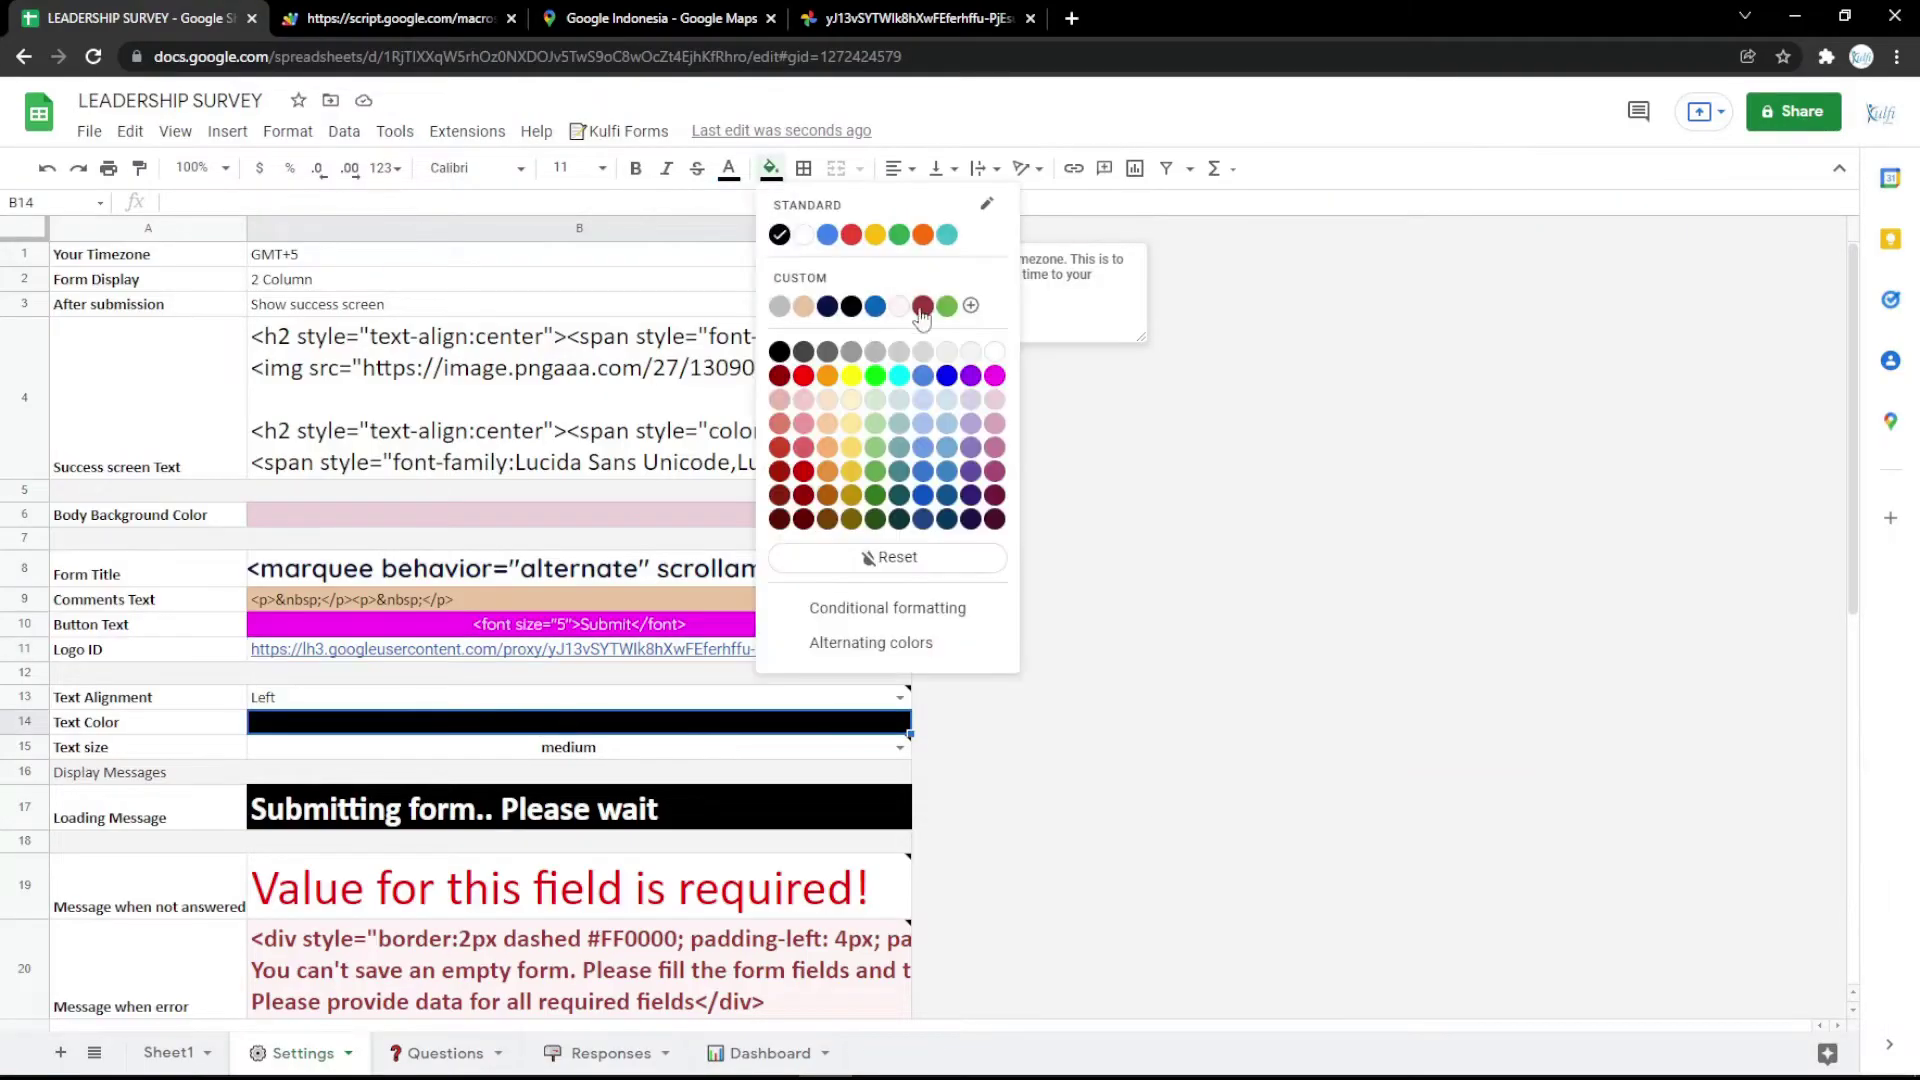
left_click(995, 375)
left_click(400, 18)
key("F5")
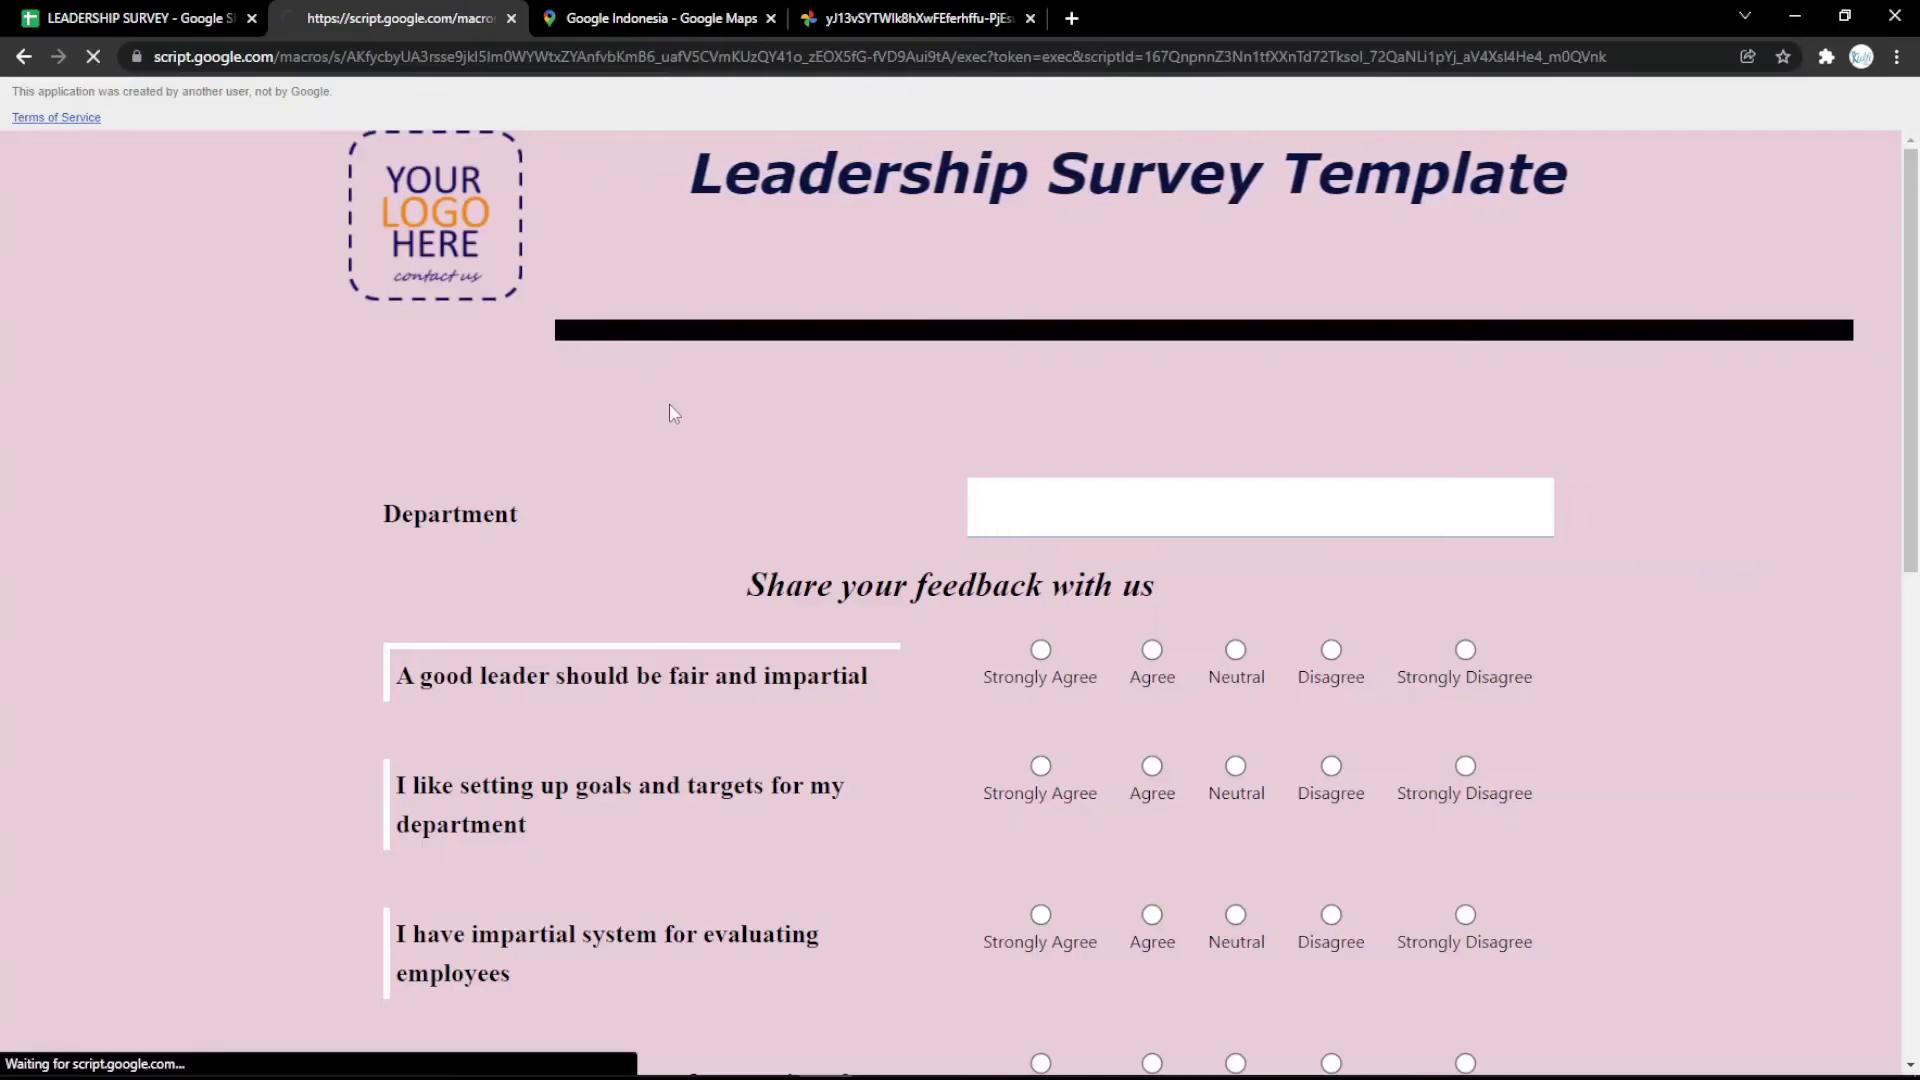
scroll(673, 424, "down", 10)
scroll(688, 472, "up", 10)
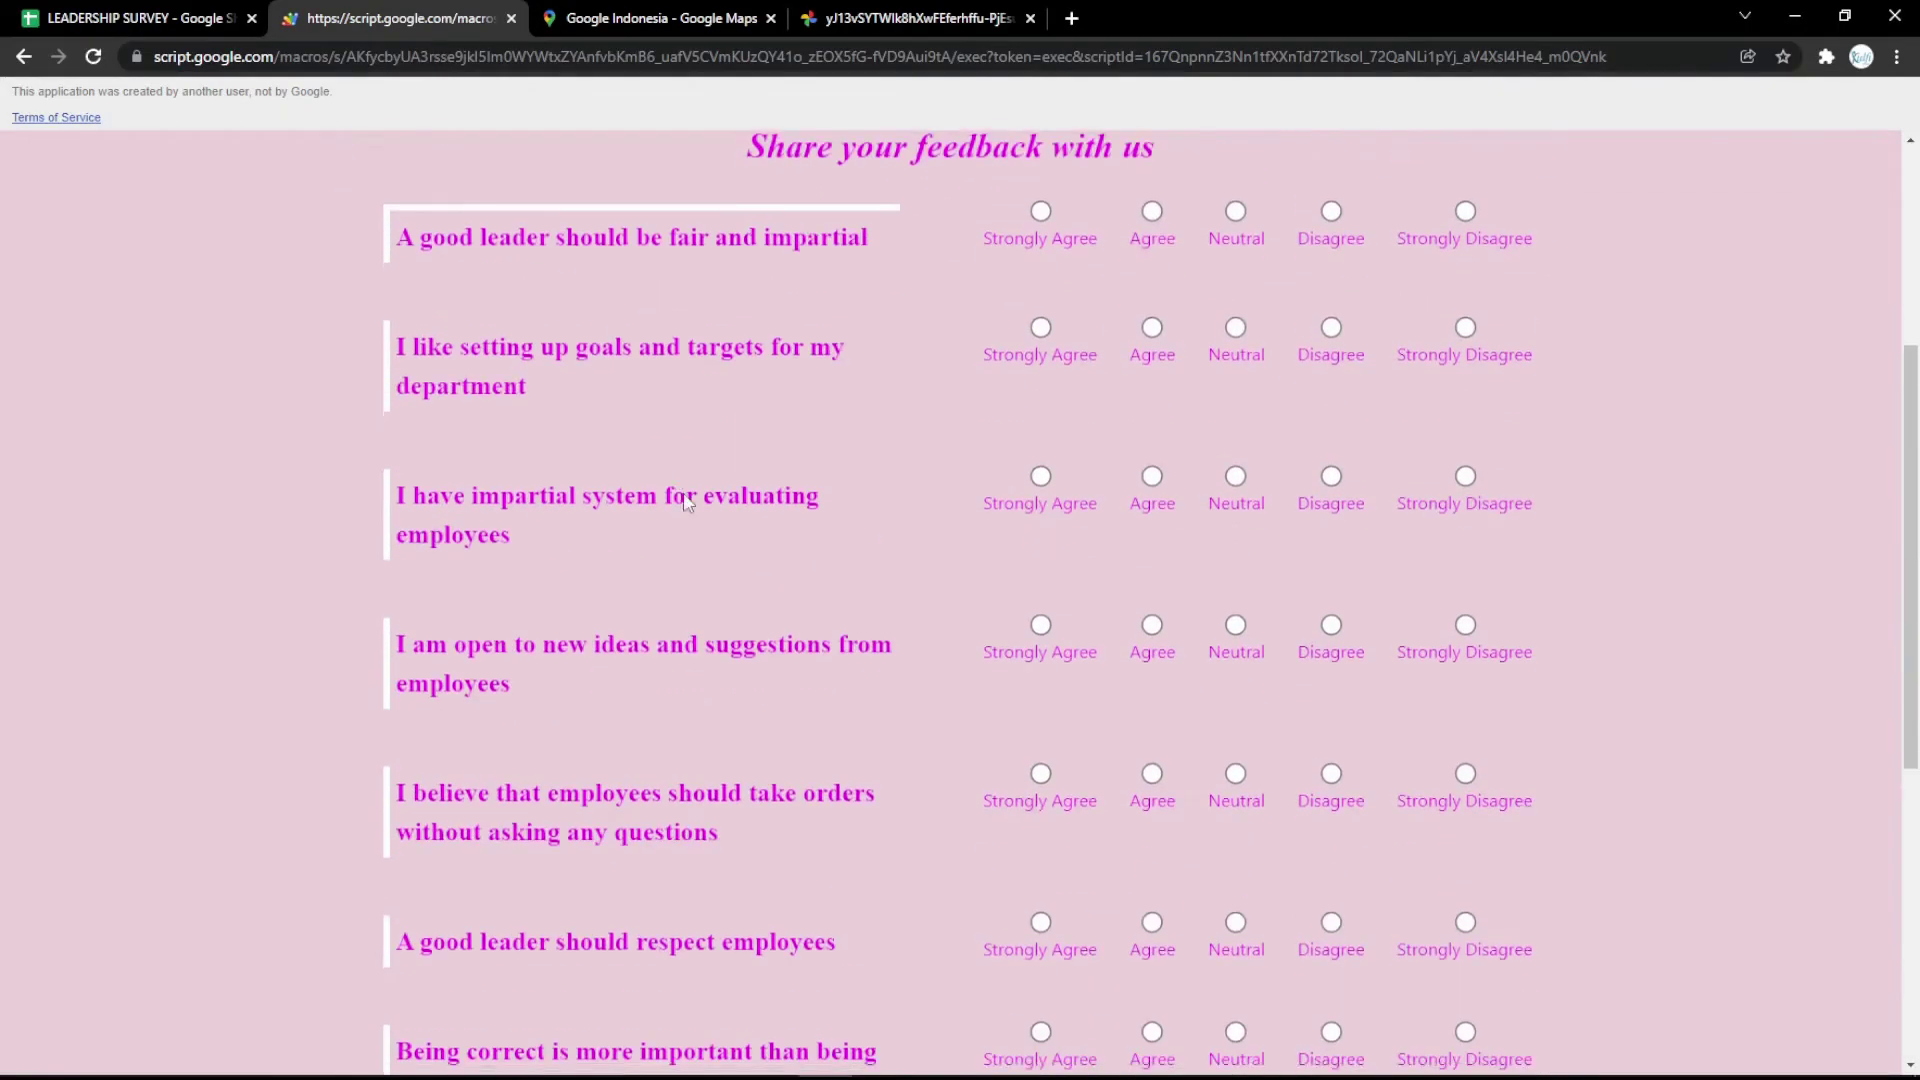
Step: Set the Loading Message in cell B17 to "Submitting form.. Please wait a minutes" and test it by reloading and submitting the form
left_click(204, 12)
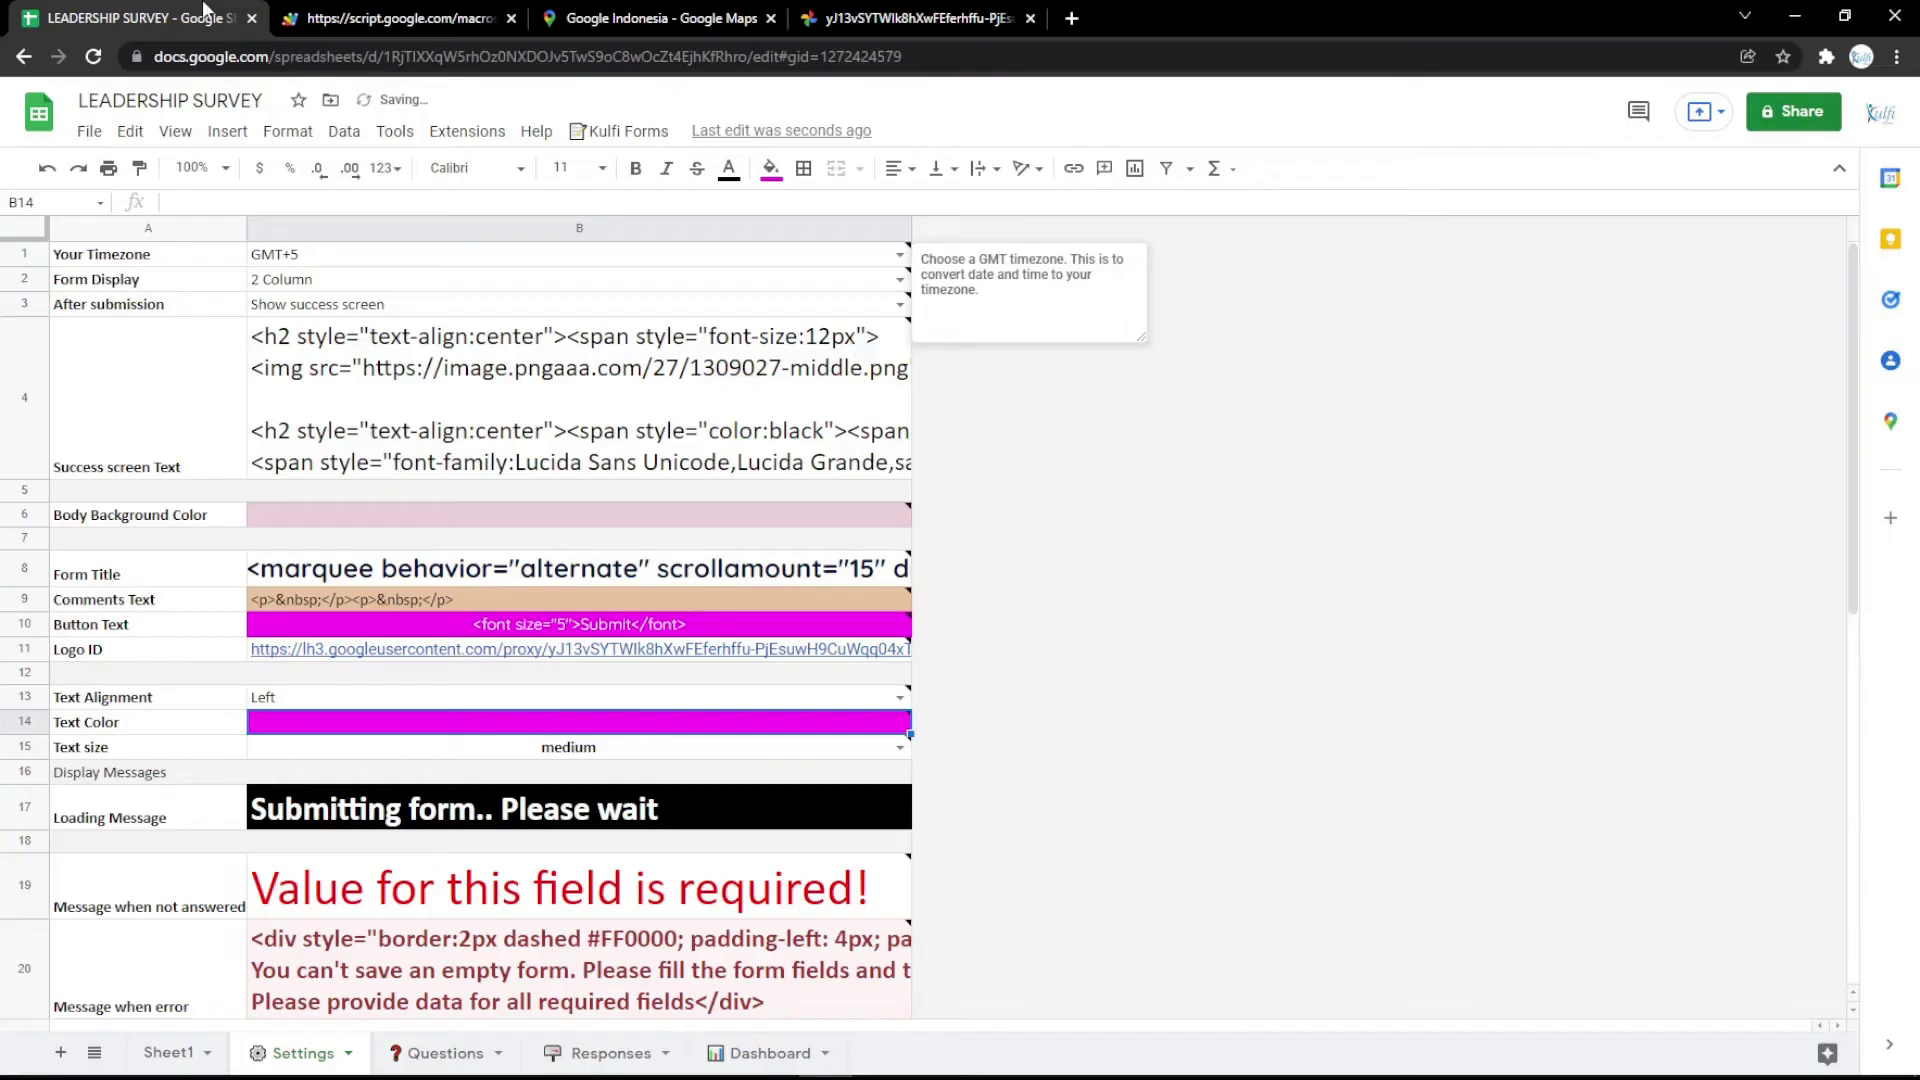
left_click(549, 800)
key("Return")
type("a minutes")
key("Return")
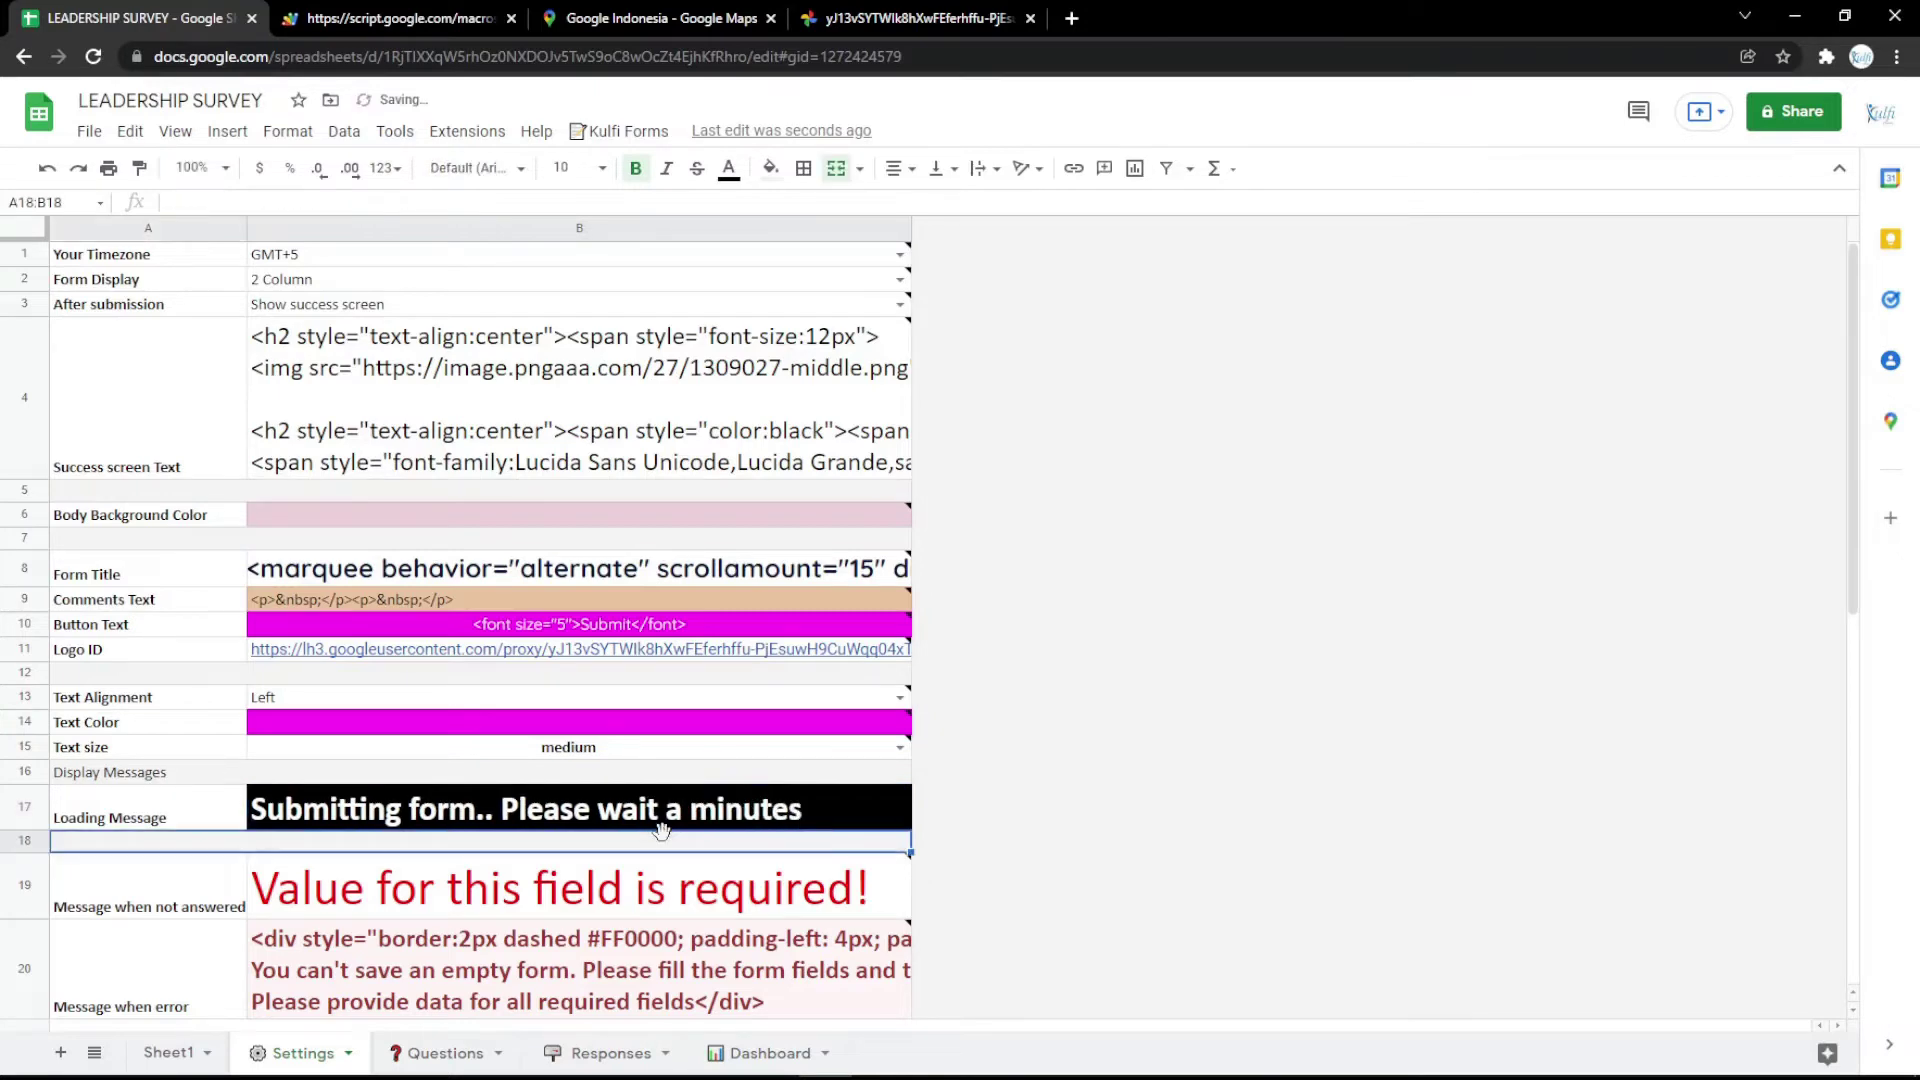
left_click(375, 18)
key("F5")
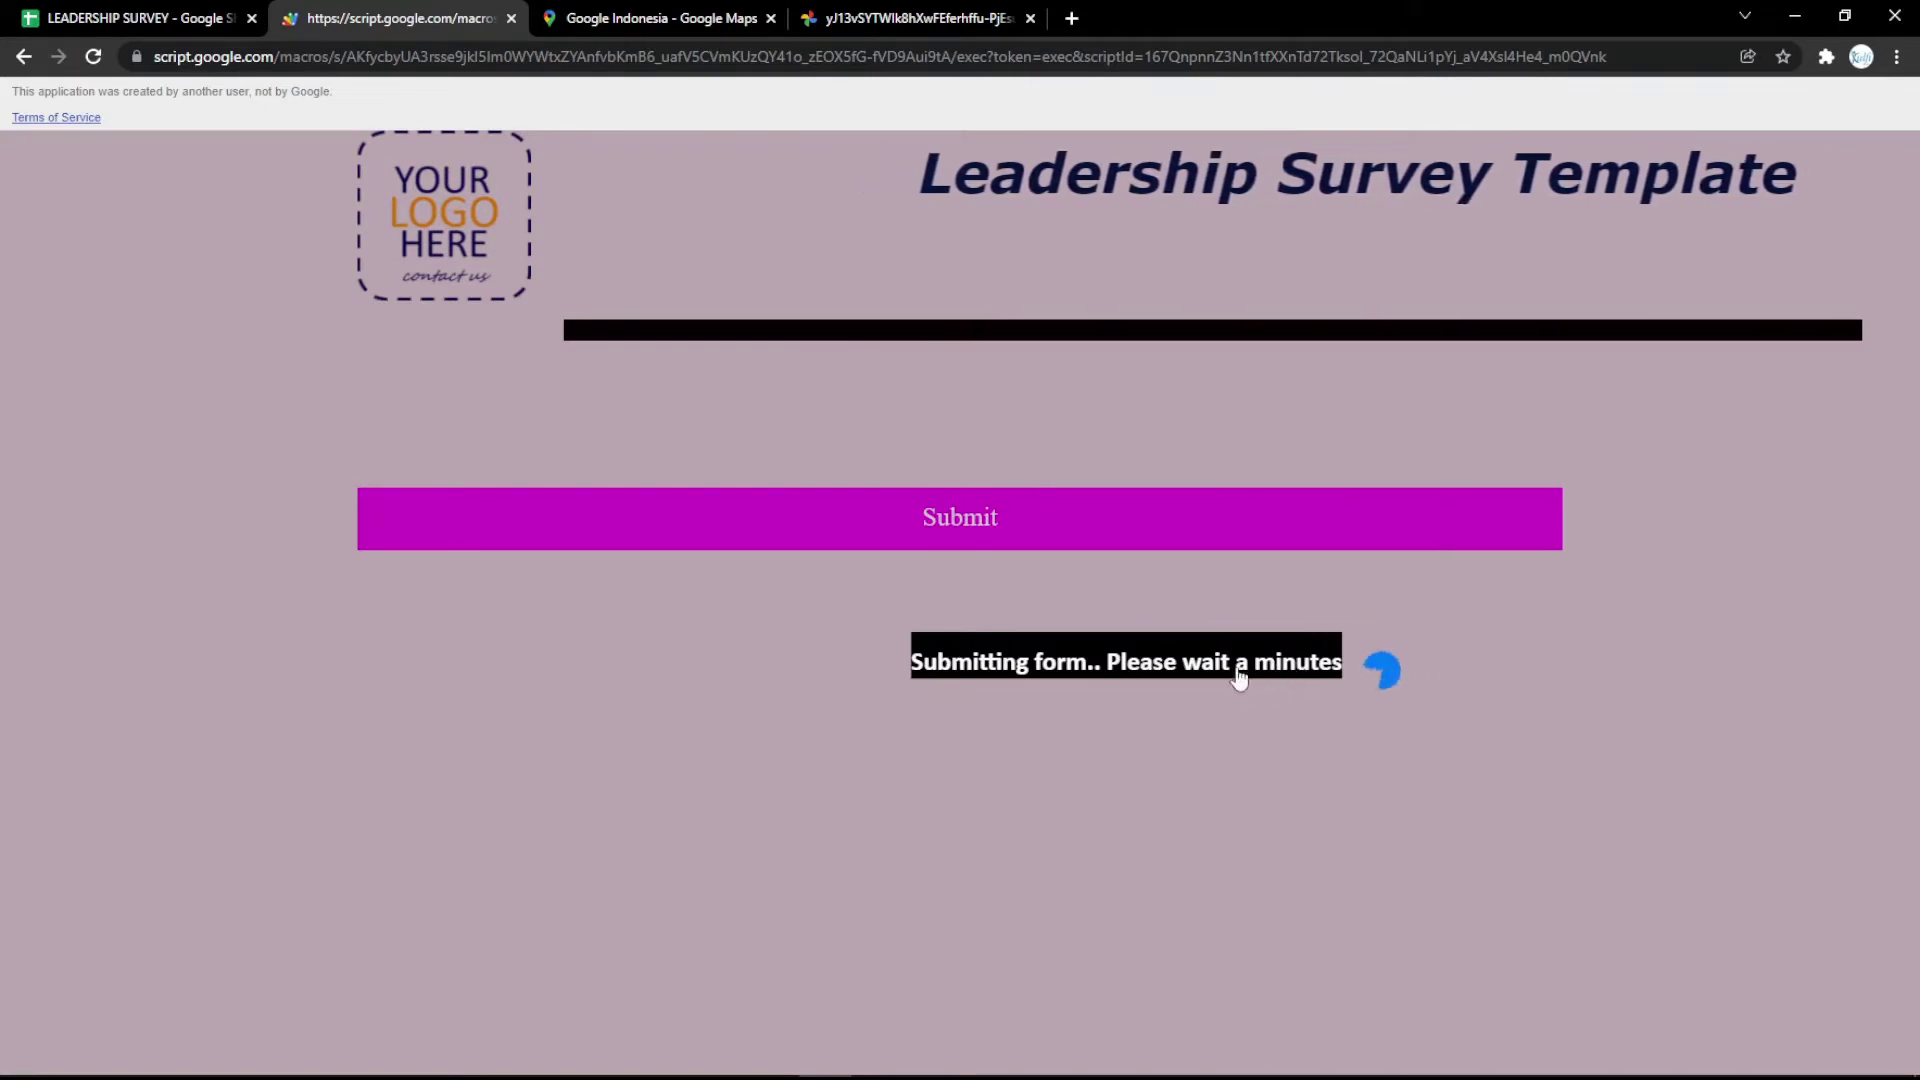
Step: Switch to the html-online.com editor in a new browser tab and enter the title text LEADERSHIP SURVEY
key("ctrl+1")
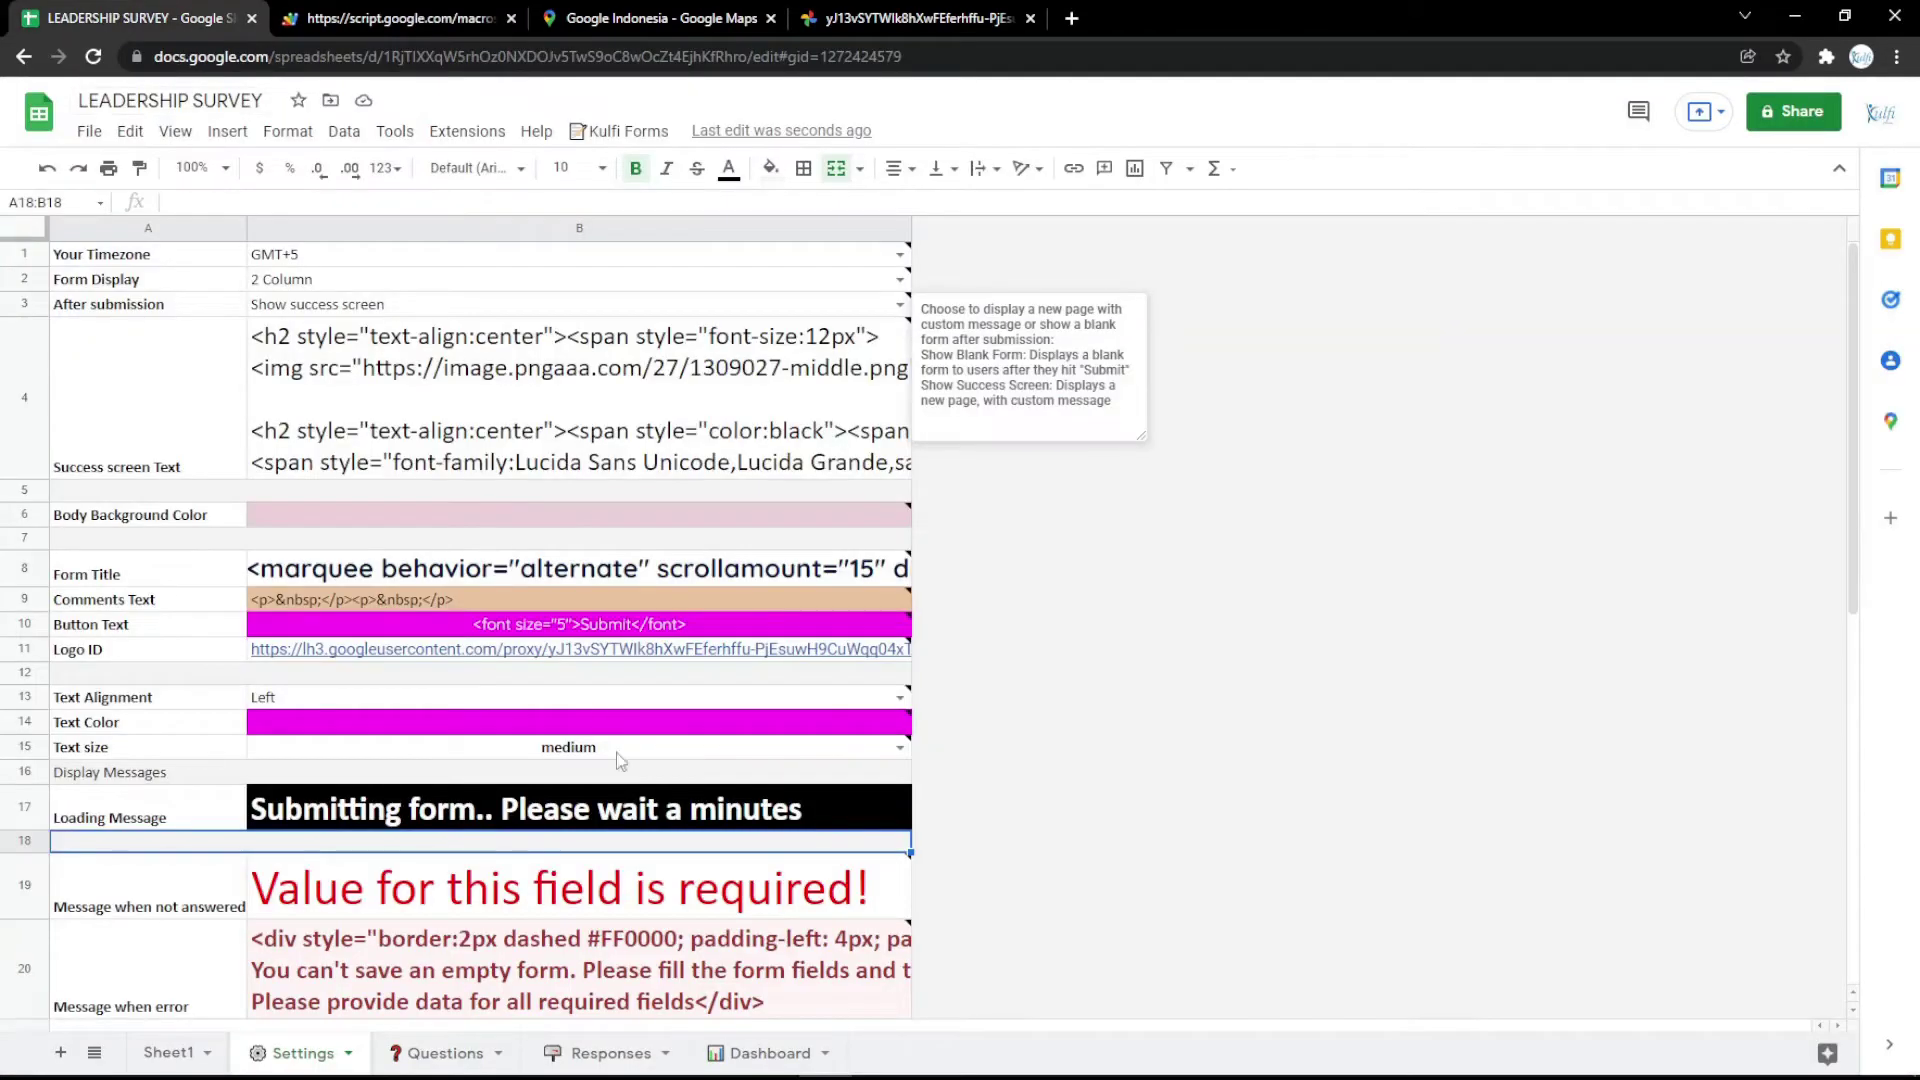
double_click(612, 566)
left_click(662, 700)
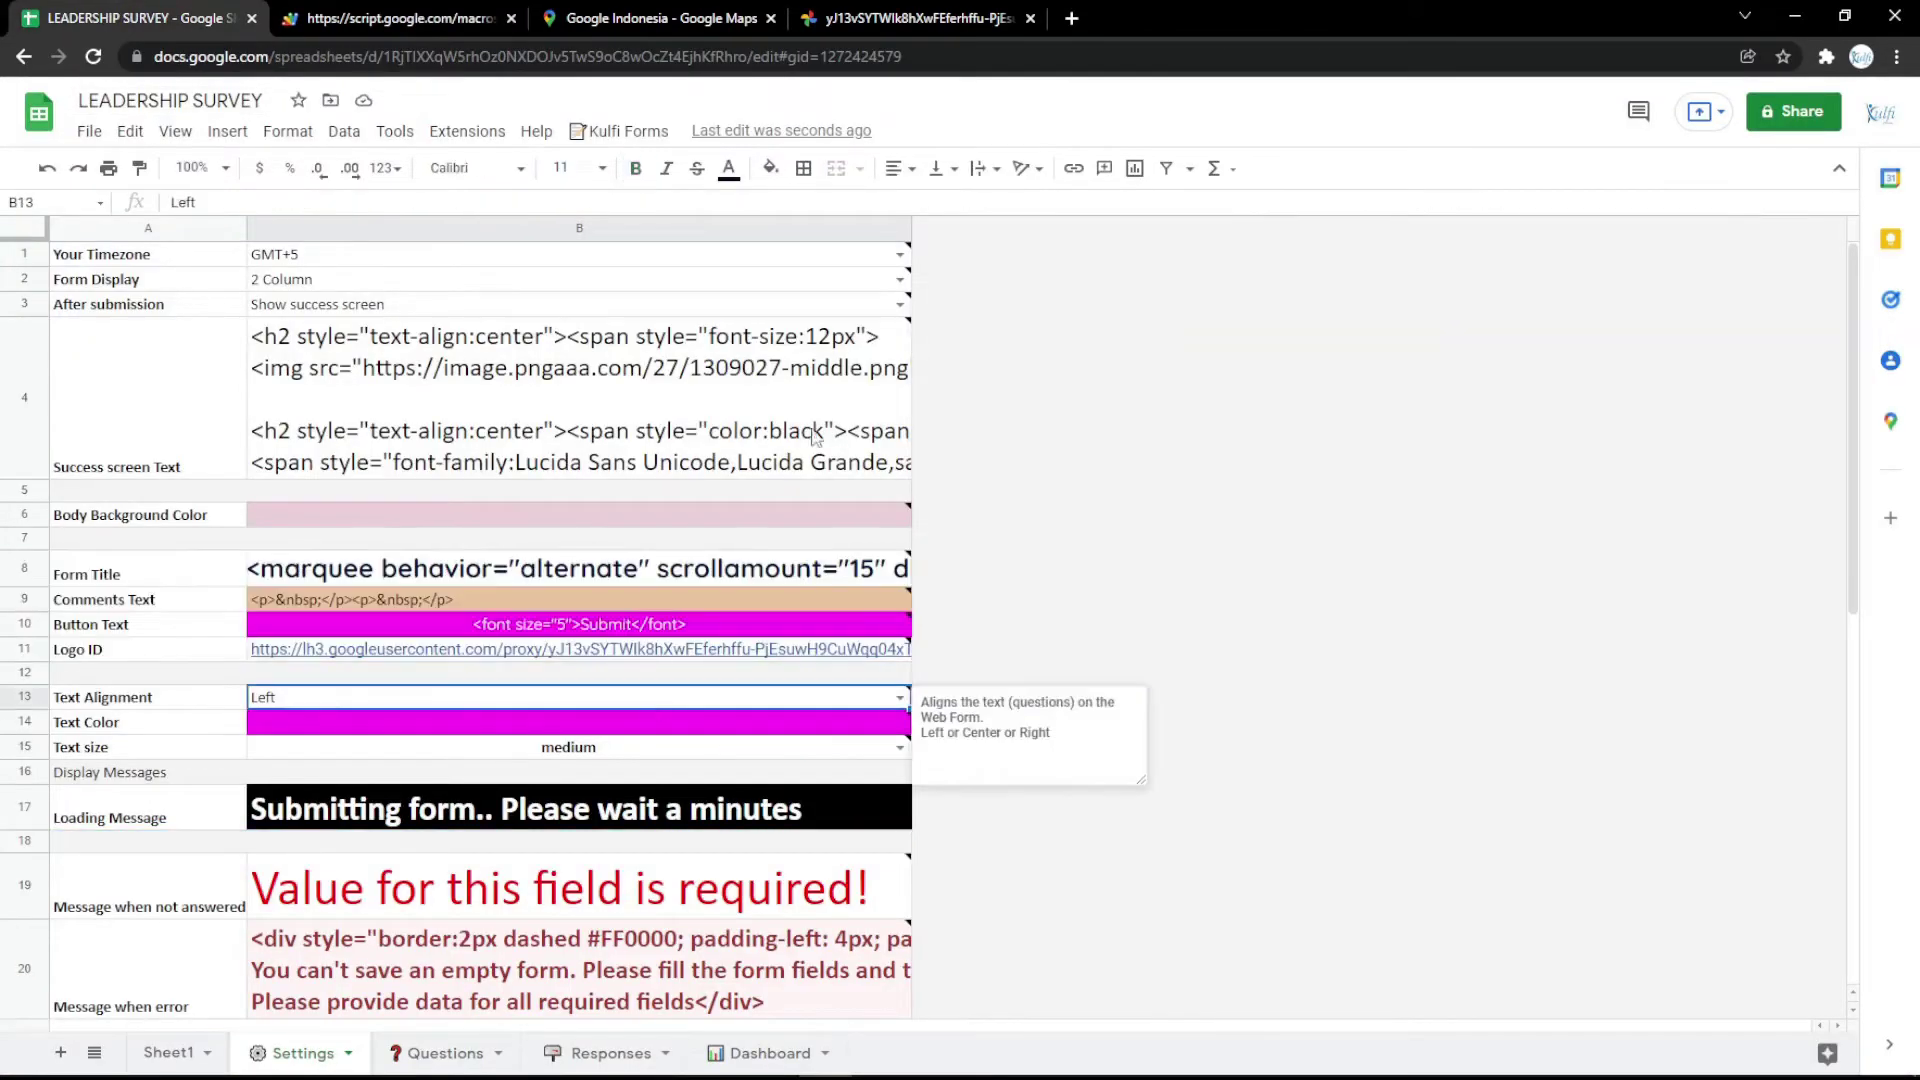
left_click(1071, 18)
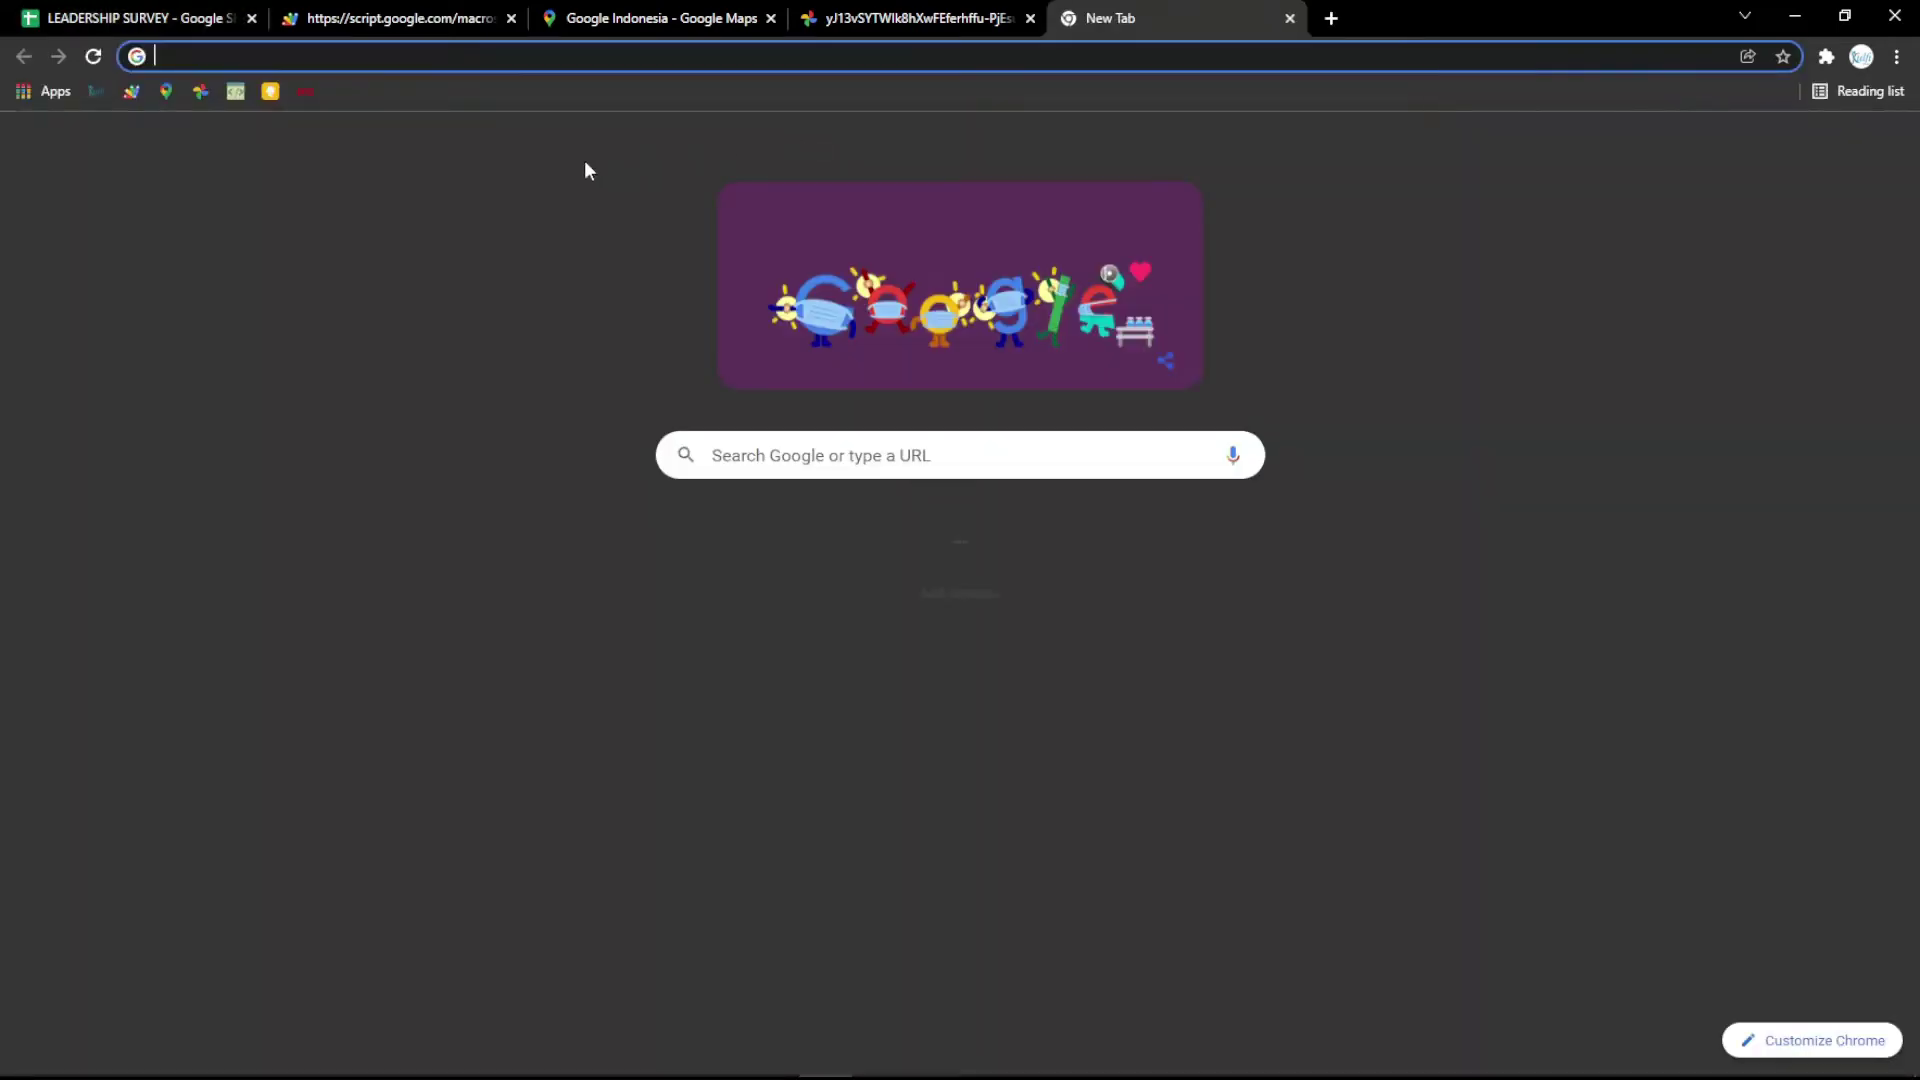
left_click(242, 92)
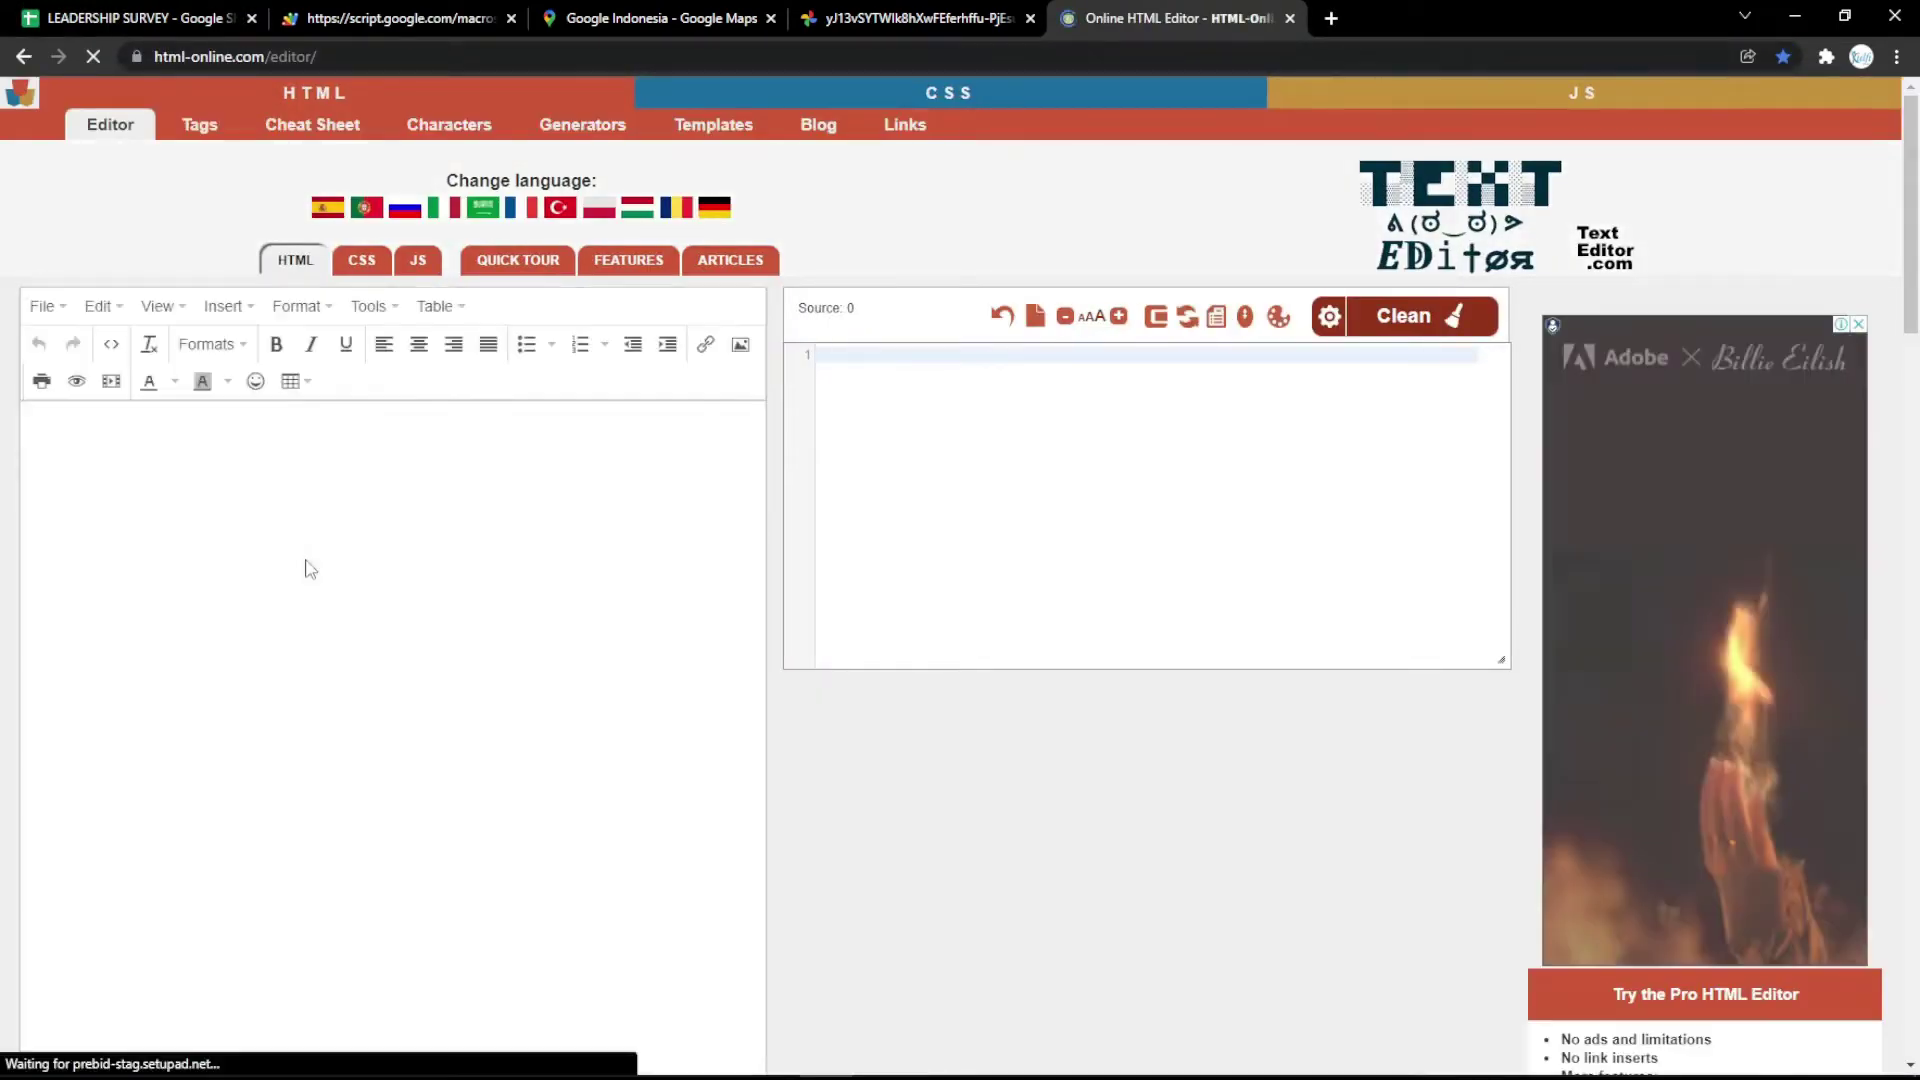
left_click(306, 562)
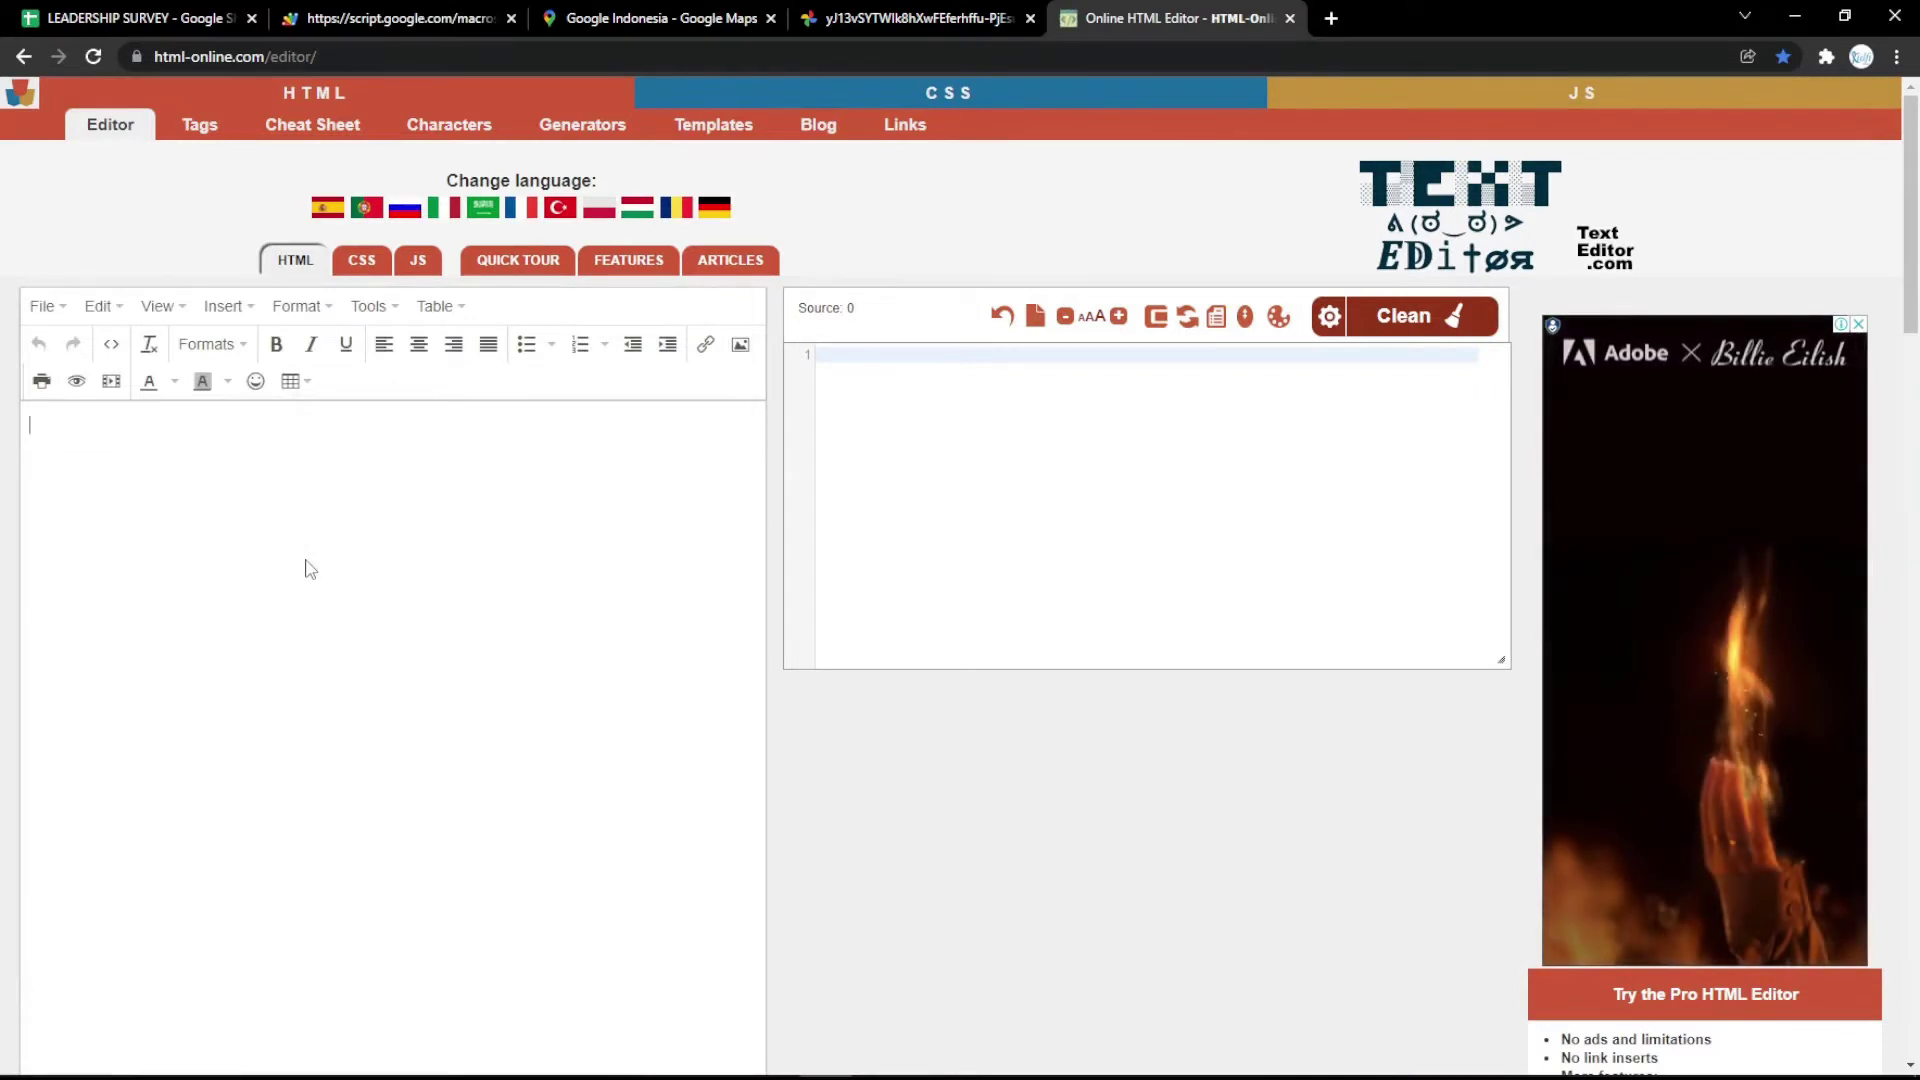
type("LEADERS")
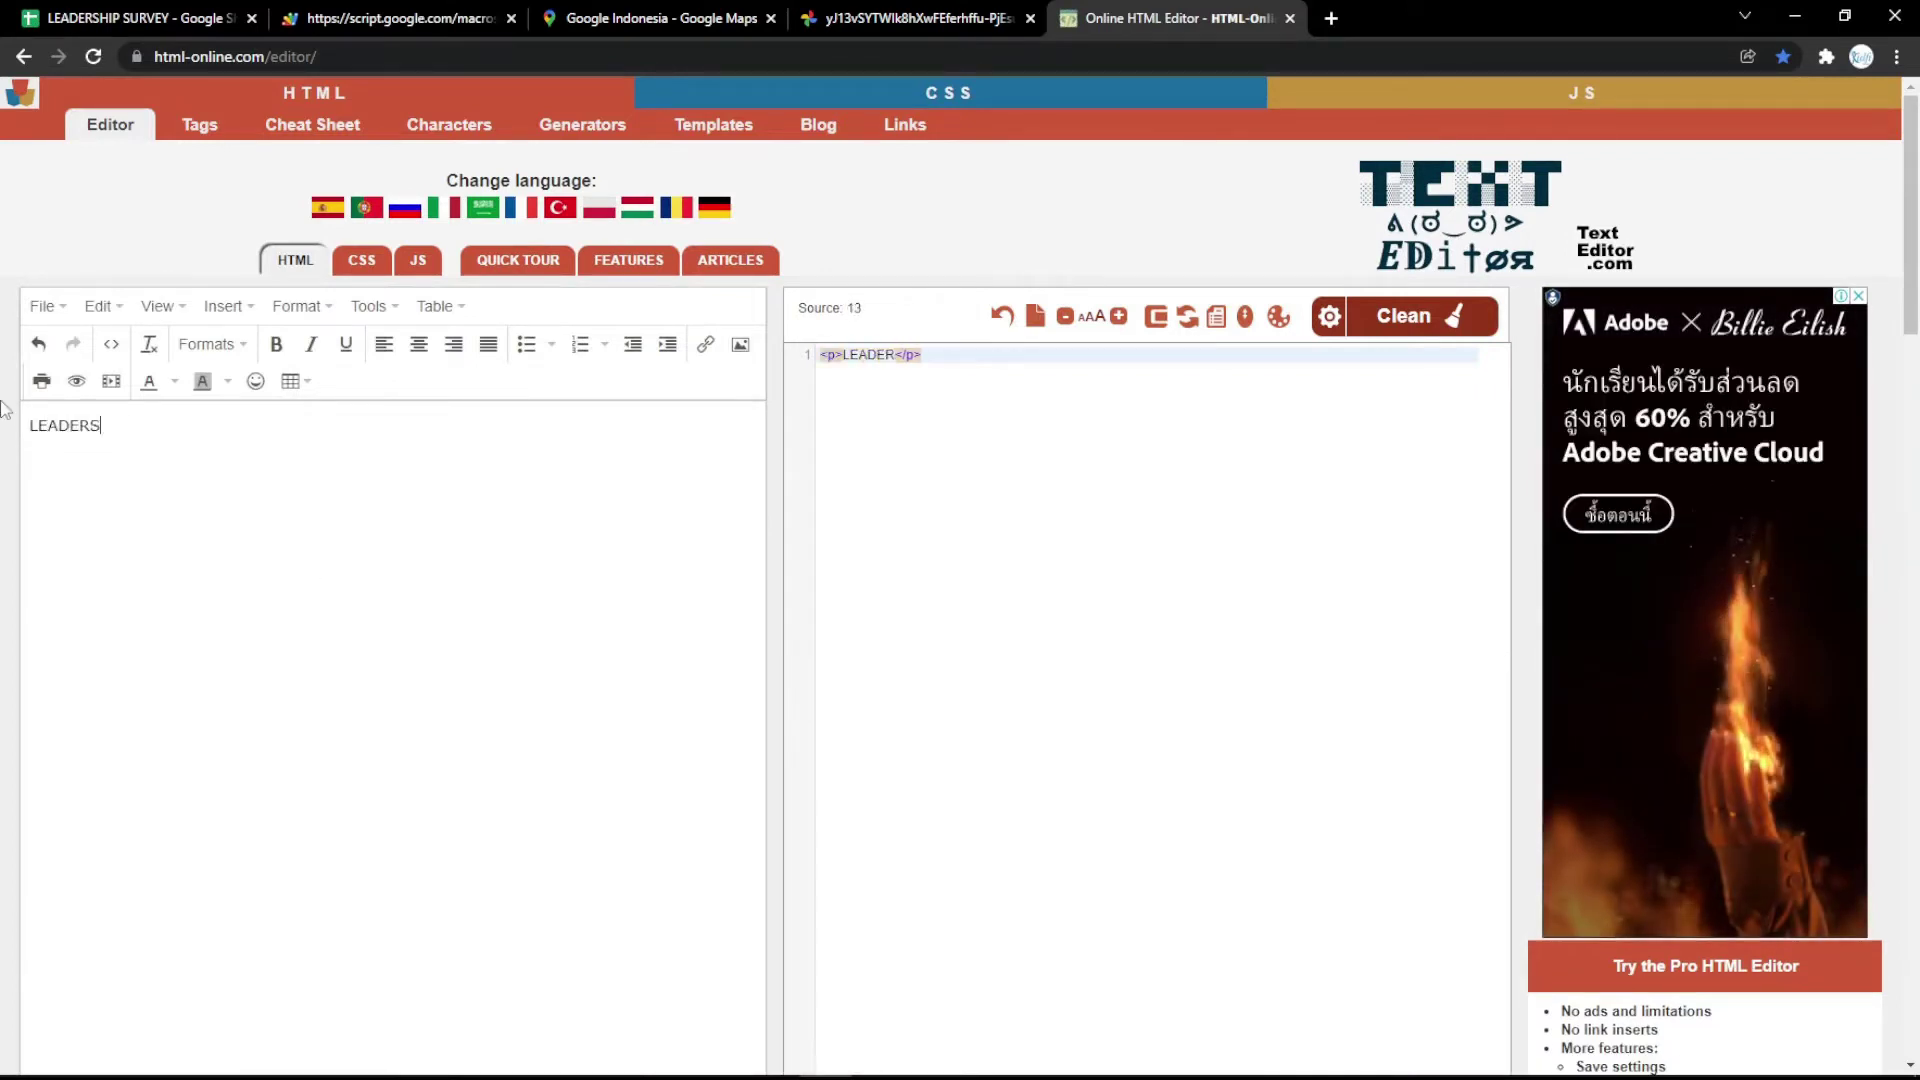
type("HIP SURVEY")
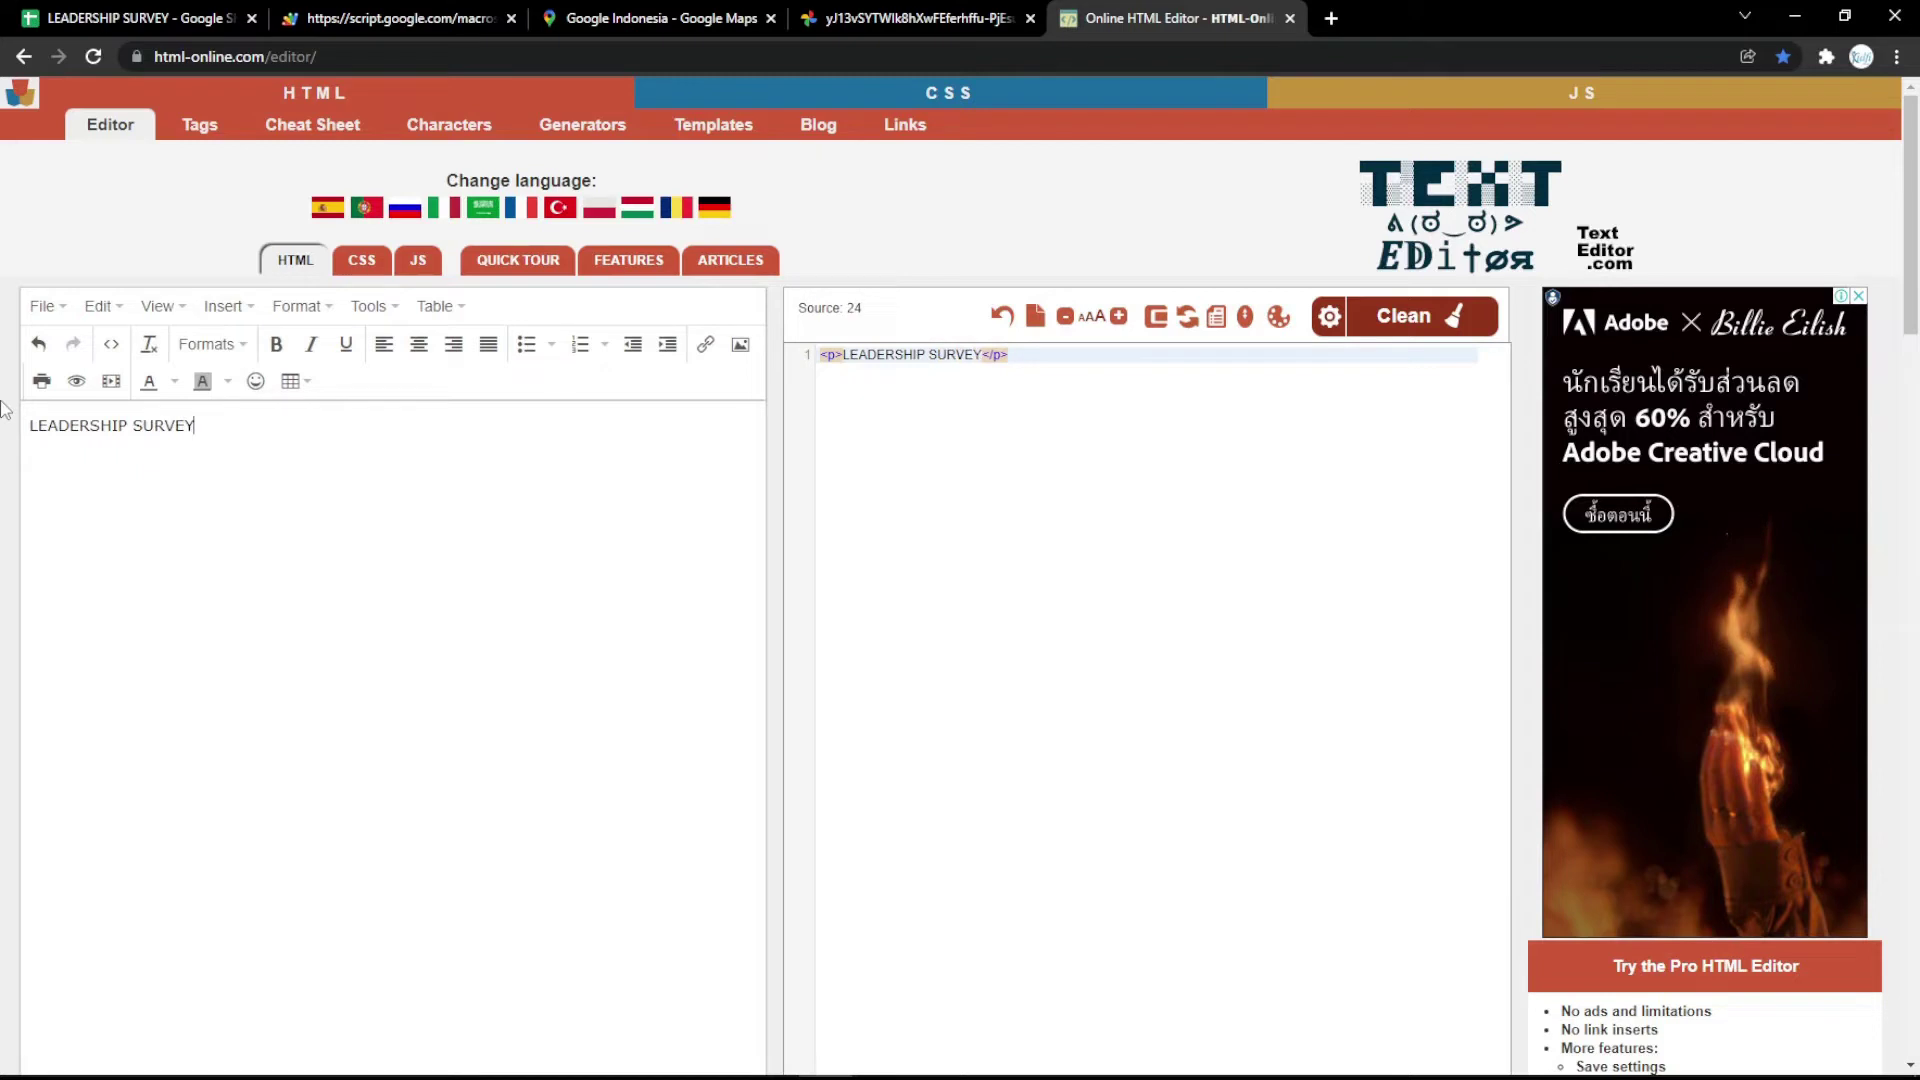
Step: Format the LEADERSHIP SURVEY text as a centred, bold, italic, underlined Heading 1 in magenta #ff00ff
key("ctrl+a")
left_click(419, 344)
left_click(276, 344)
left_click(311, 344)
left_click(347, 346)
left_click(210, 344)
left_click(205, 390)
left_click(176, 384)
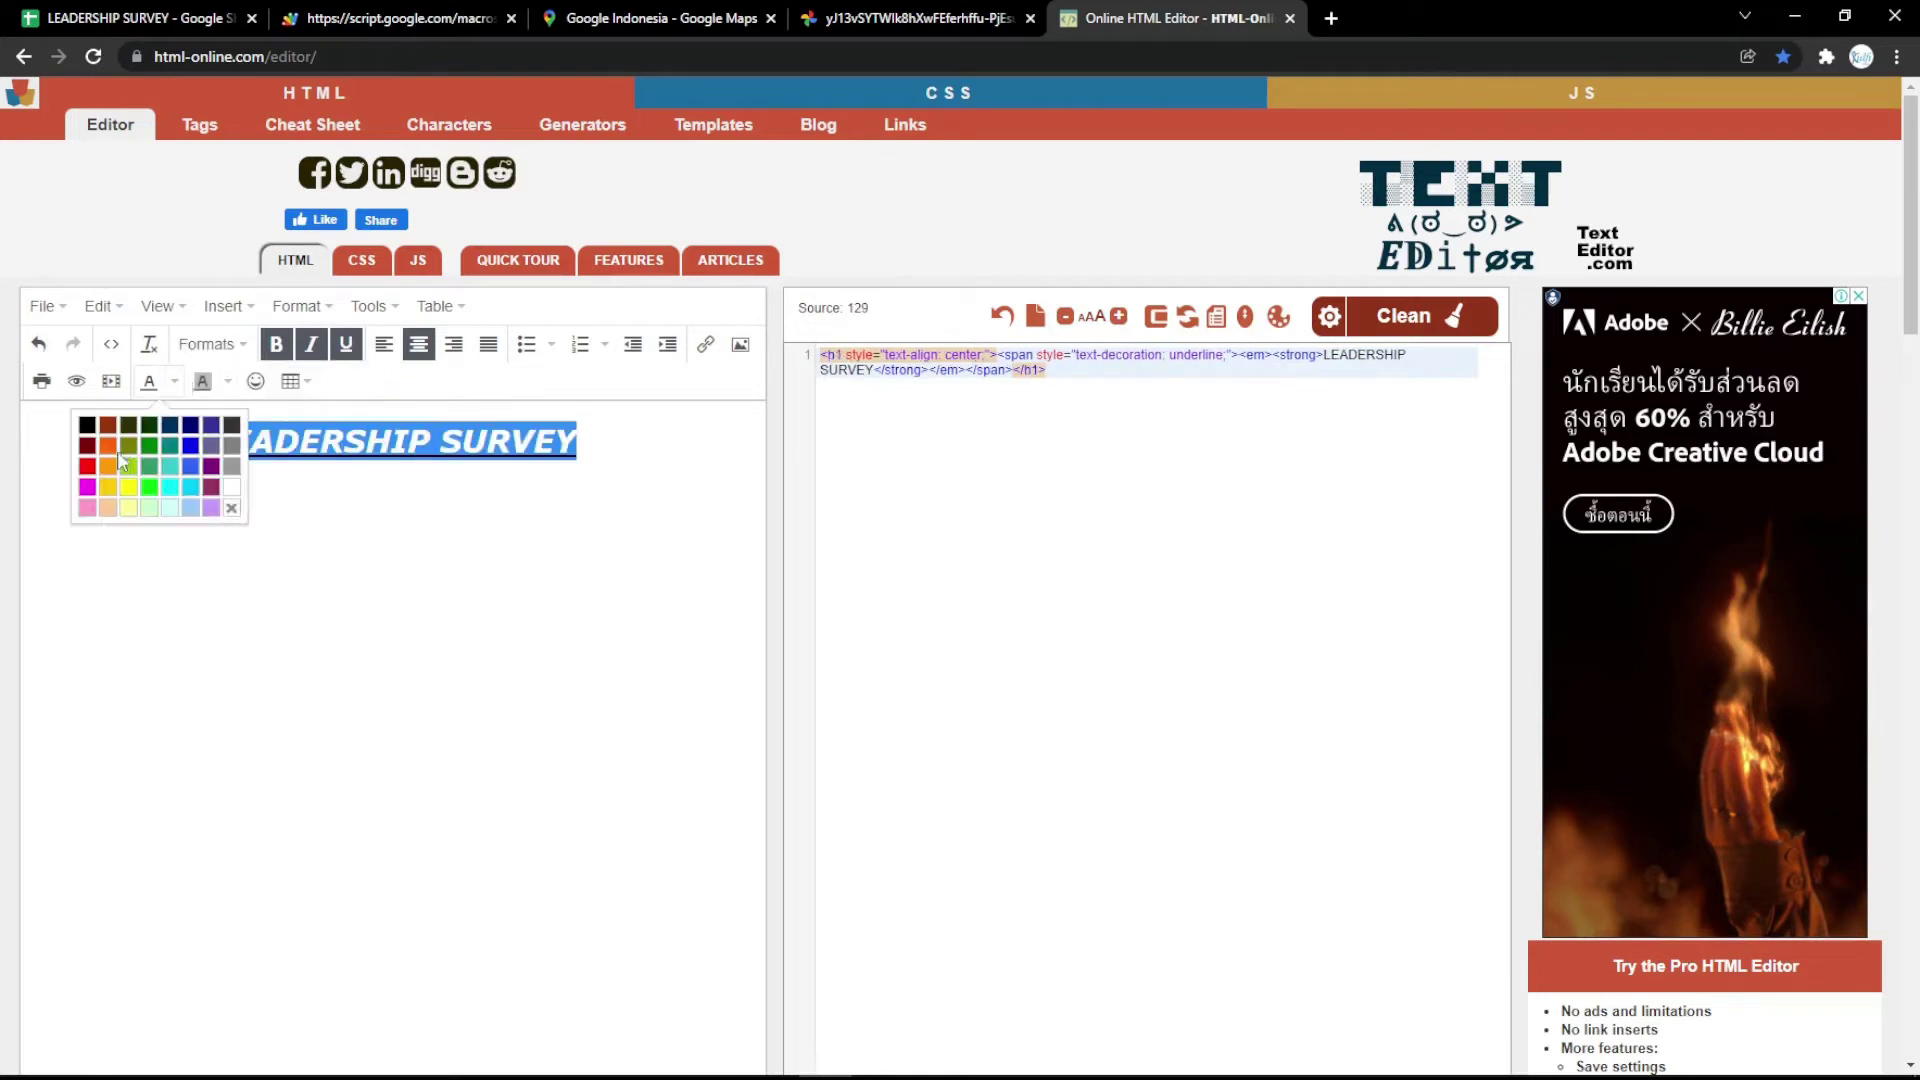
left_click(87, 489)
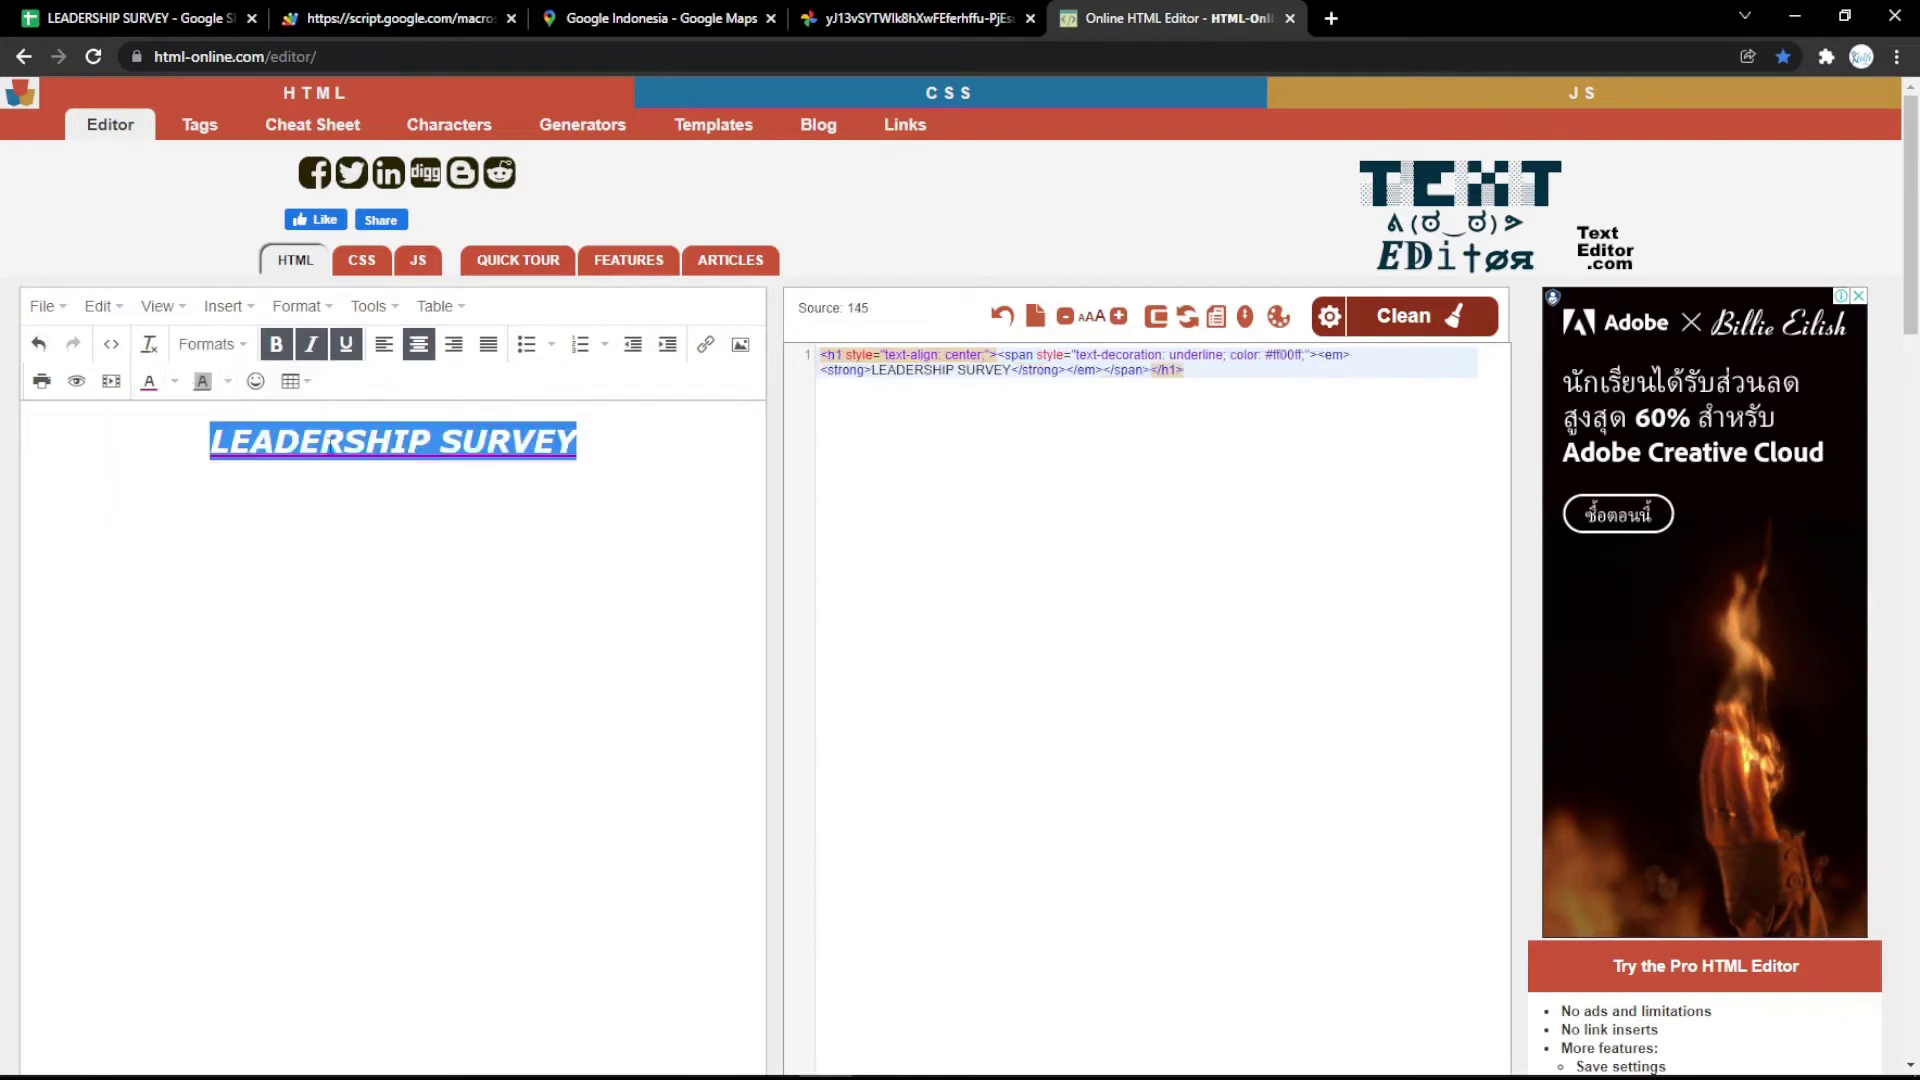
left_click(507, 476)
Step: Copy the title's generated HTML, replace the Form Title content in cell B8 of the Settings sheet with it, and reload the form
left_click_drag(1225, 375, 882, 307)
key("ctrl+c")
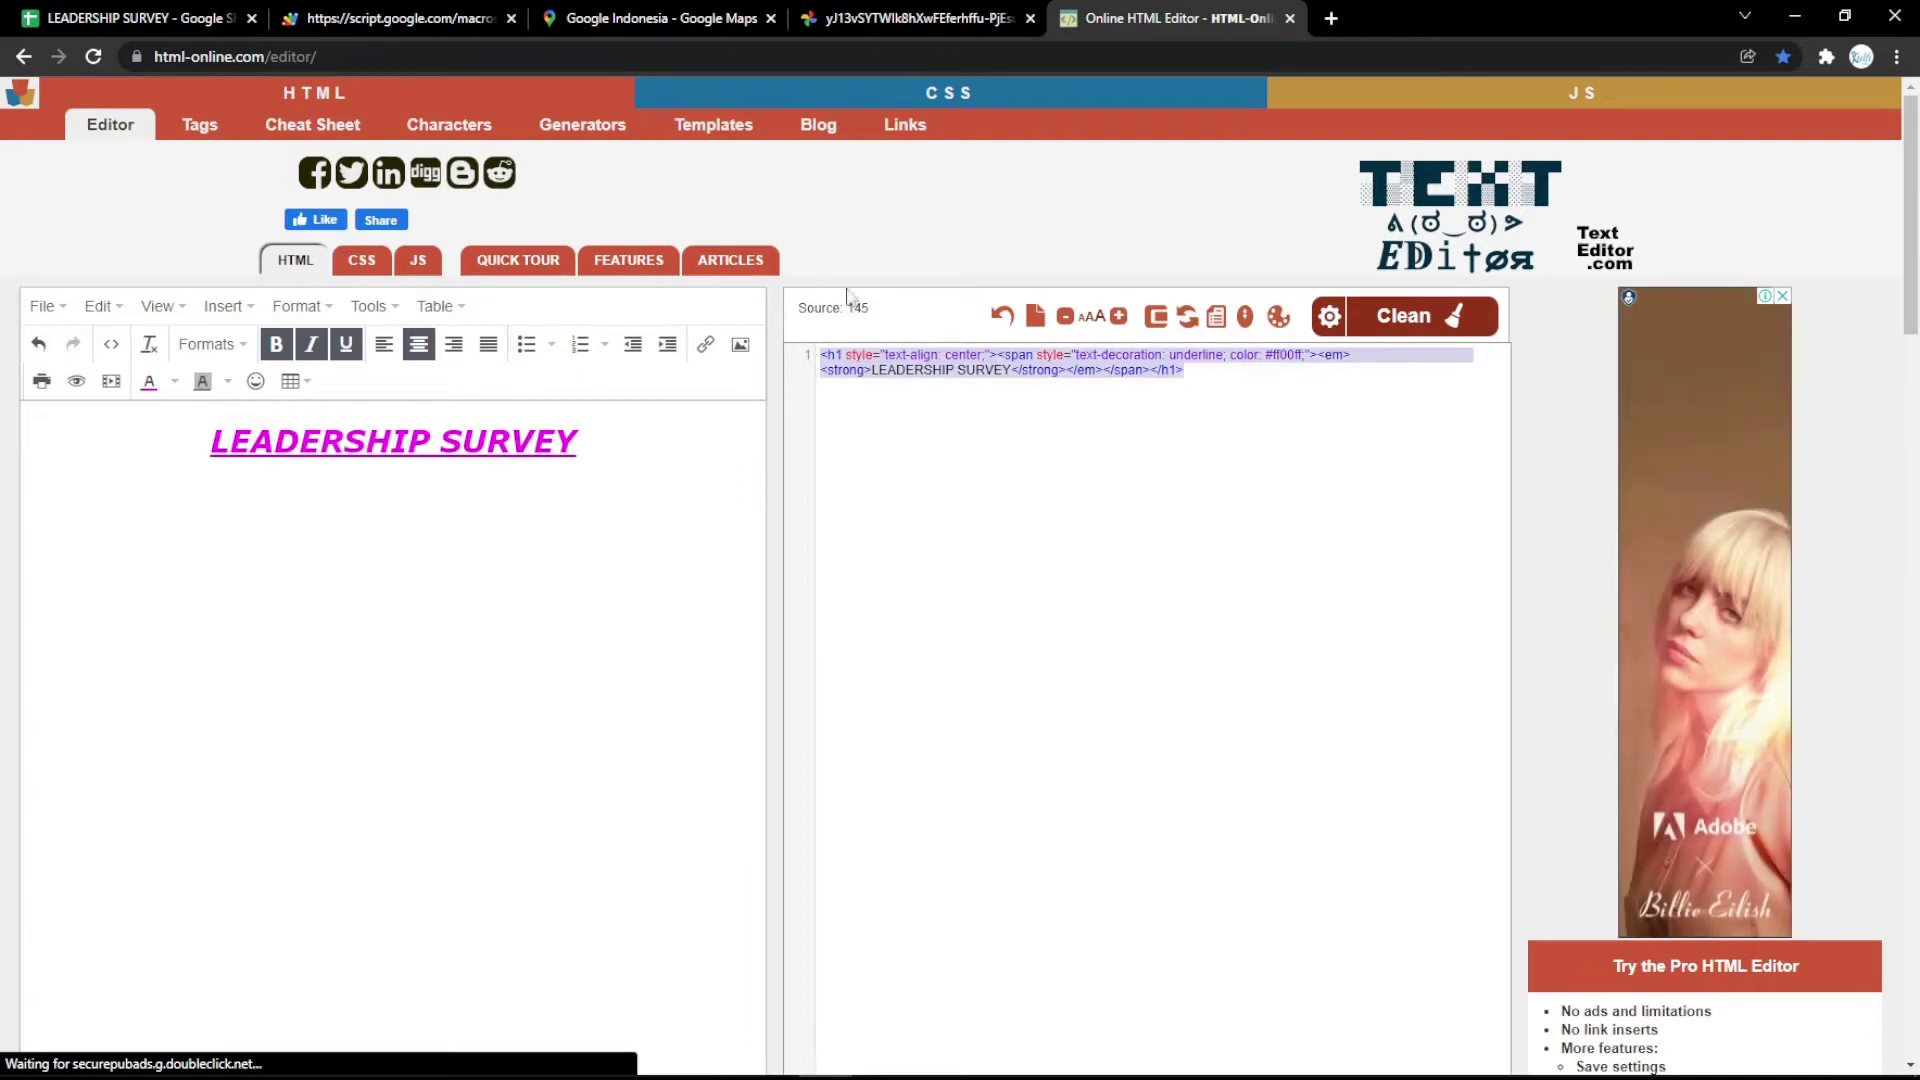
left_click(150, 18)
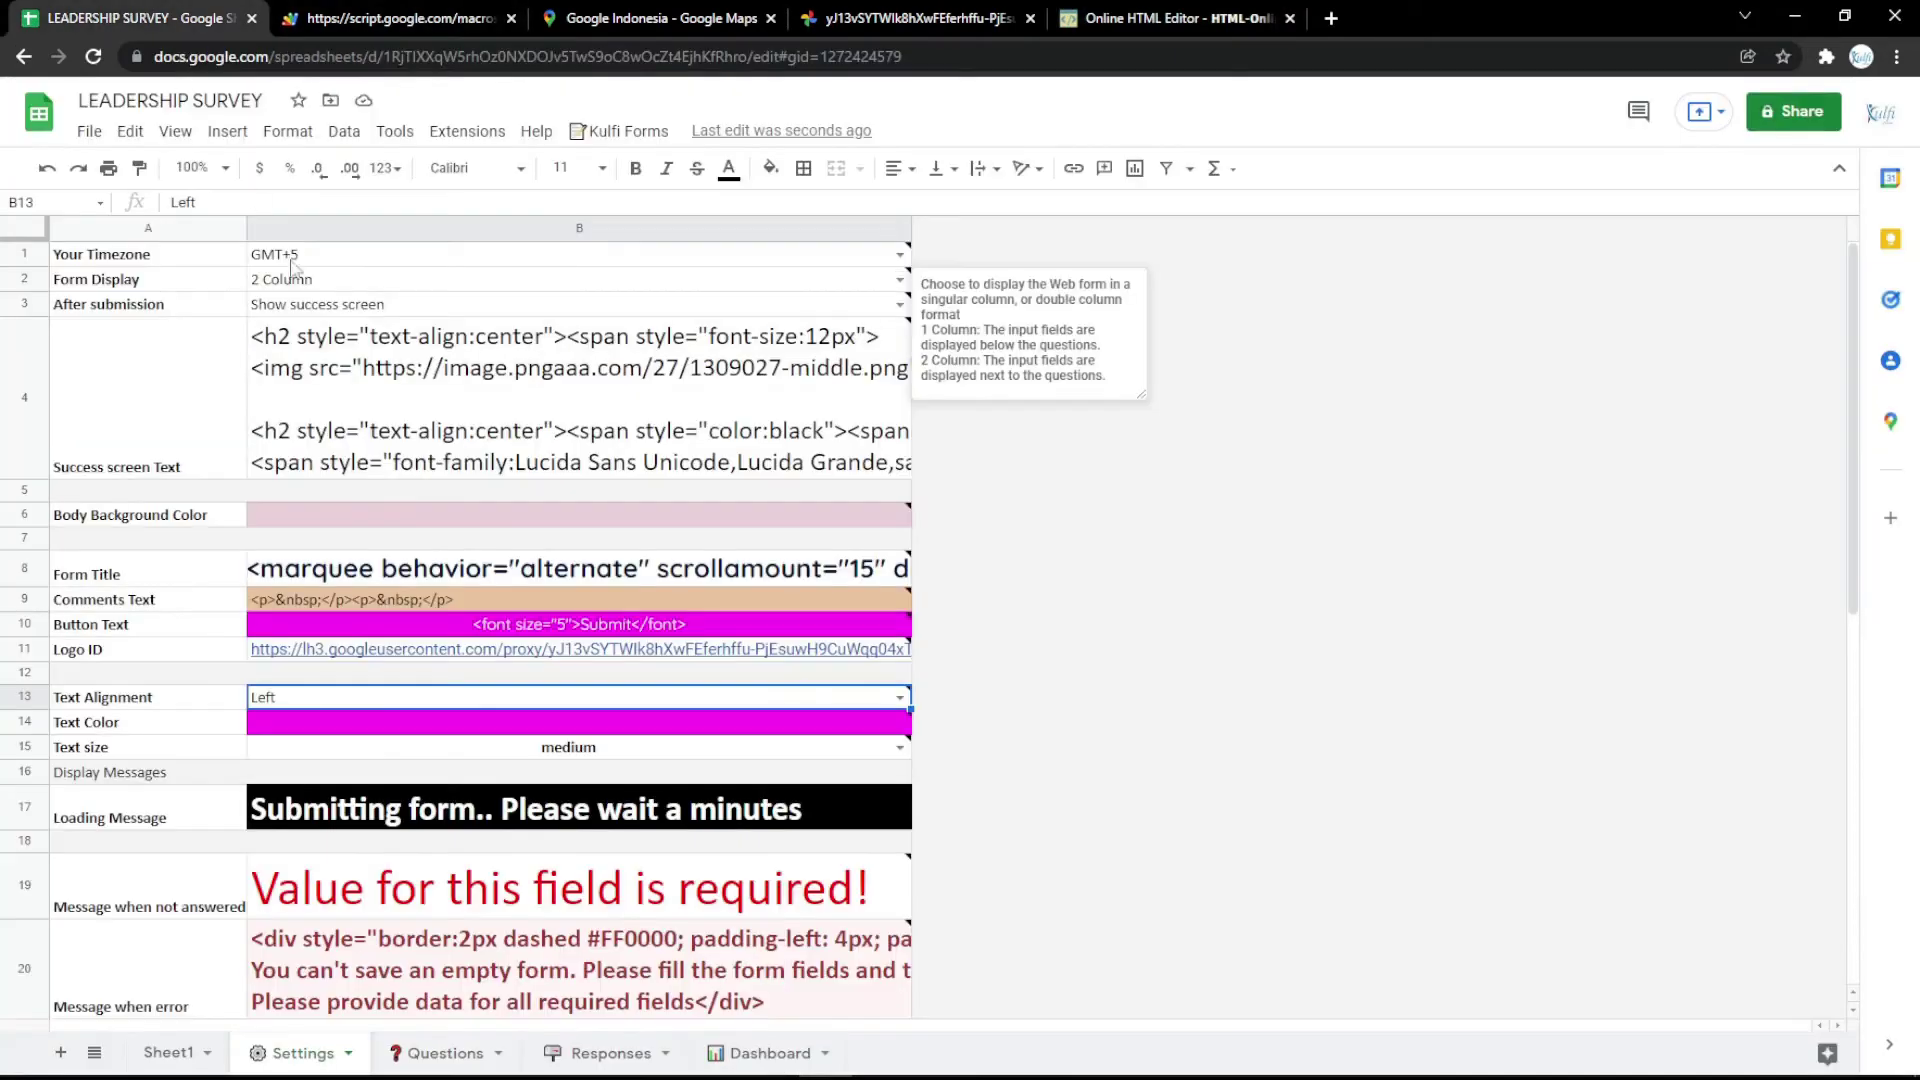
left_click(465, 585)
double_click(464, 585)
key("ctrl+a")
key("ctrl+v")
left_click(570, 517)
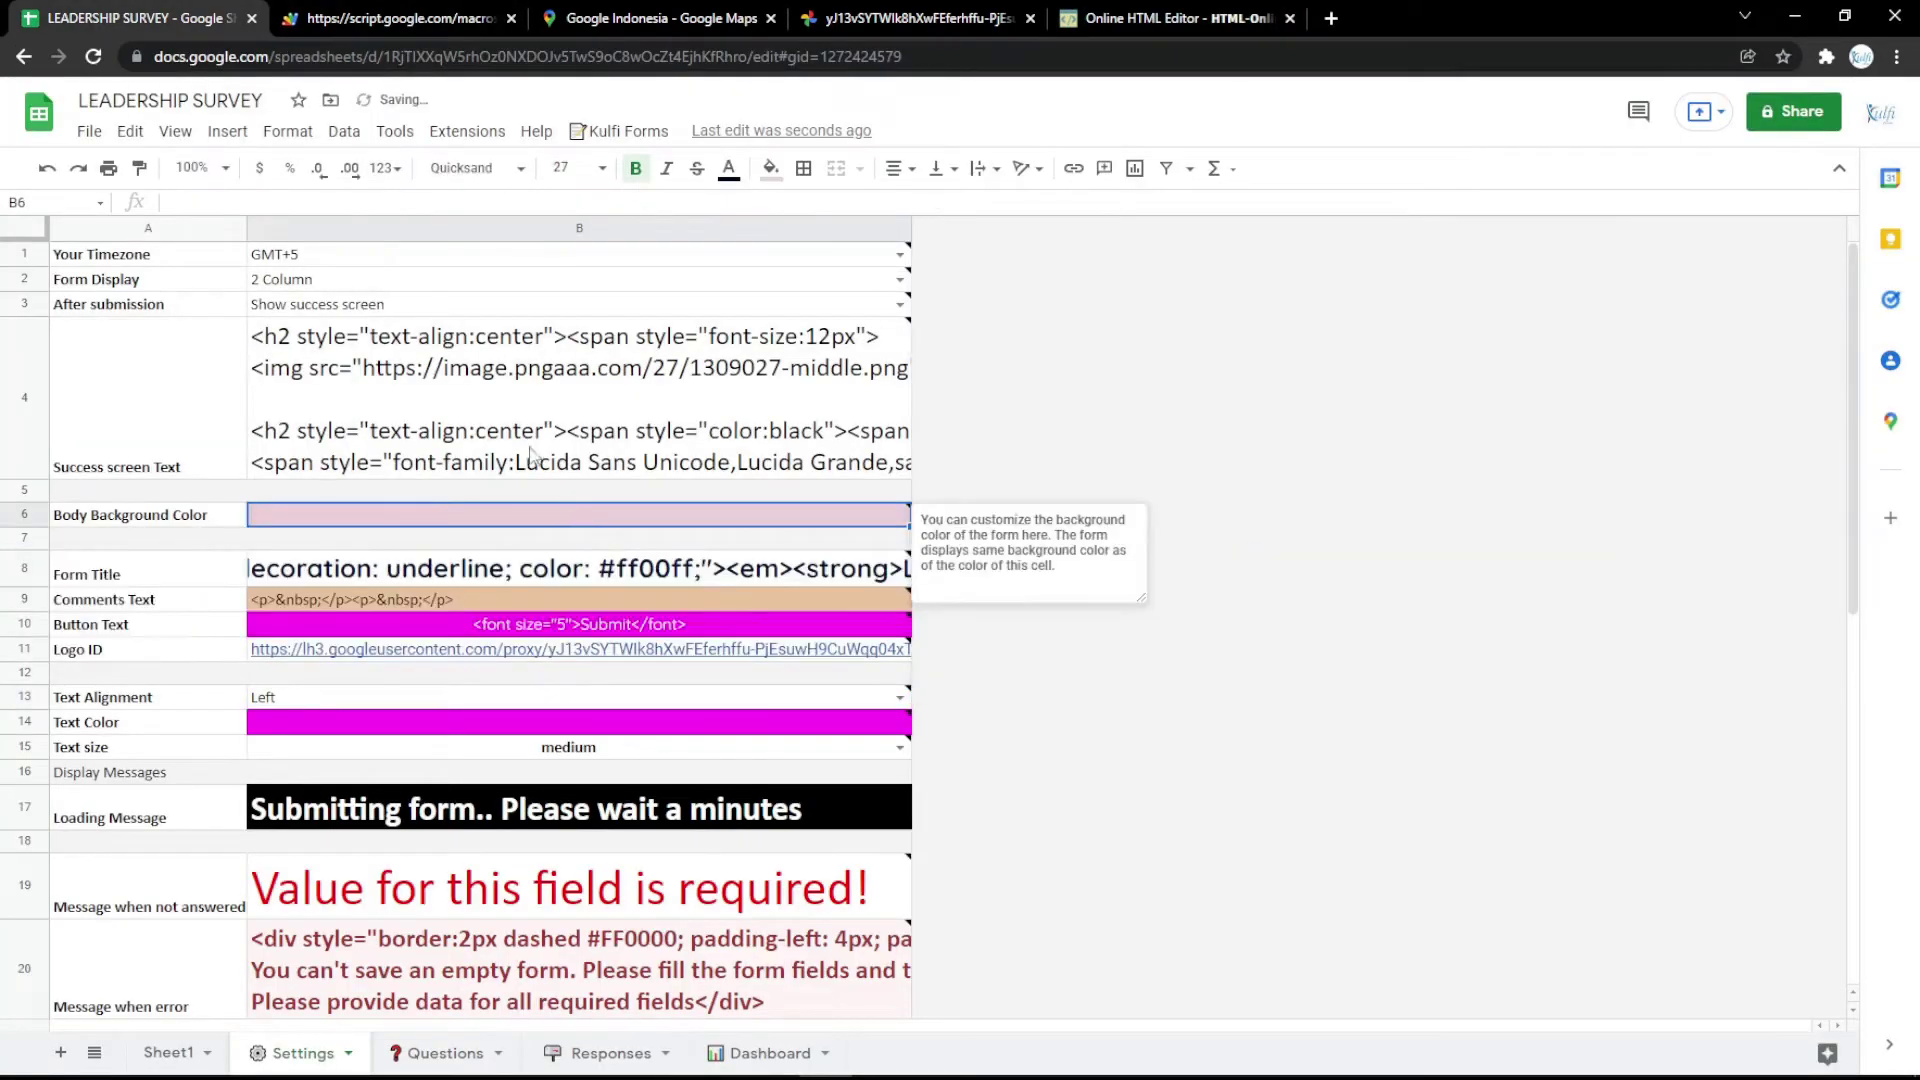
left_click(400, 18)
key("F5")
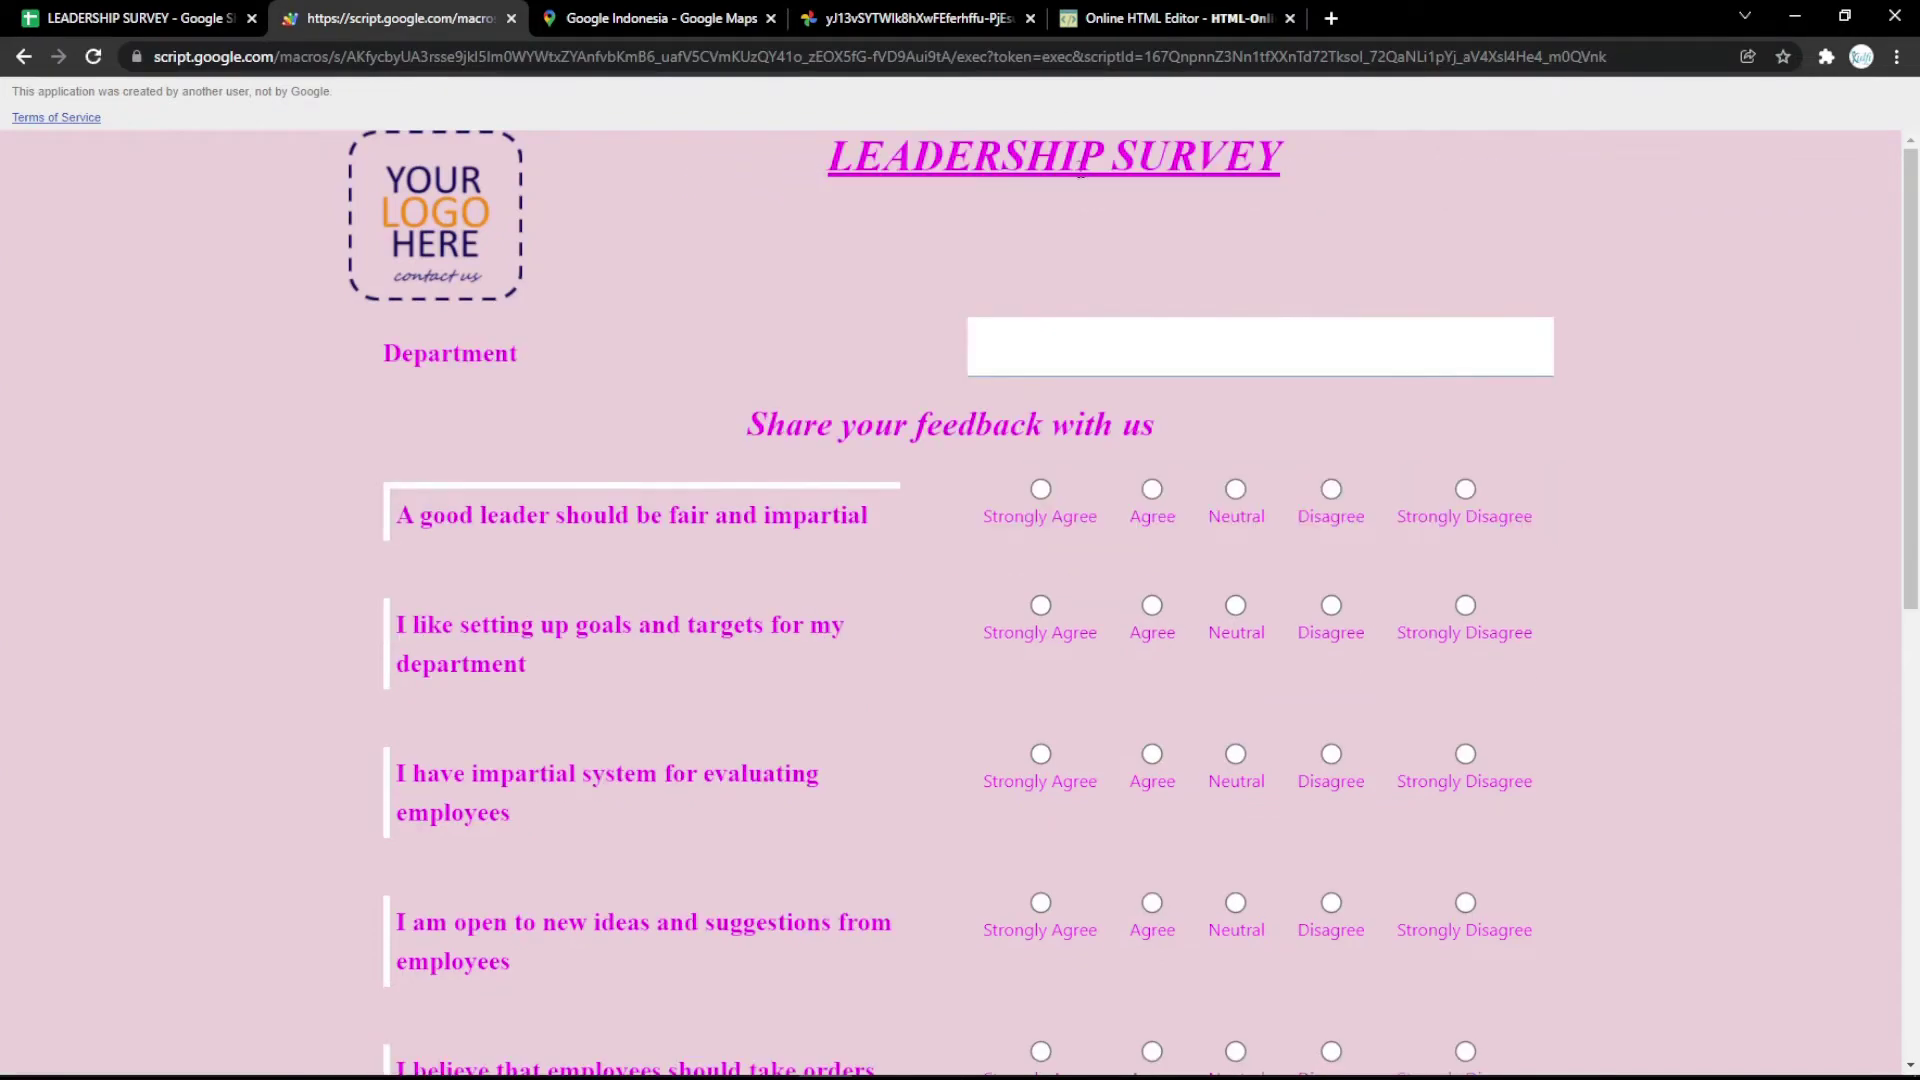
Step: Open the Responses sheet, then copy the TRANSPOSE formula from the RESPONSES note in Google Keep in a new browser tab
left_click(150, 18)
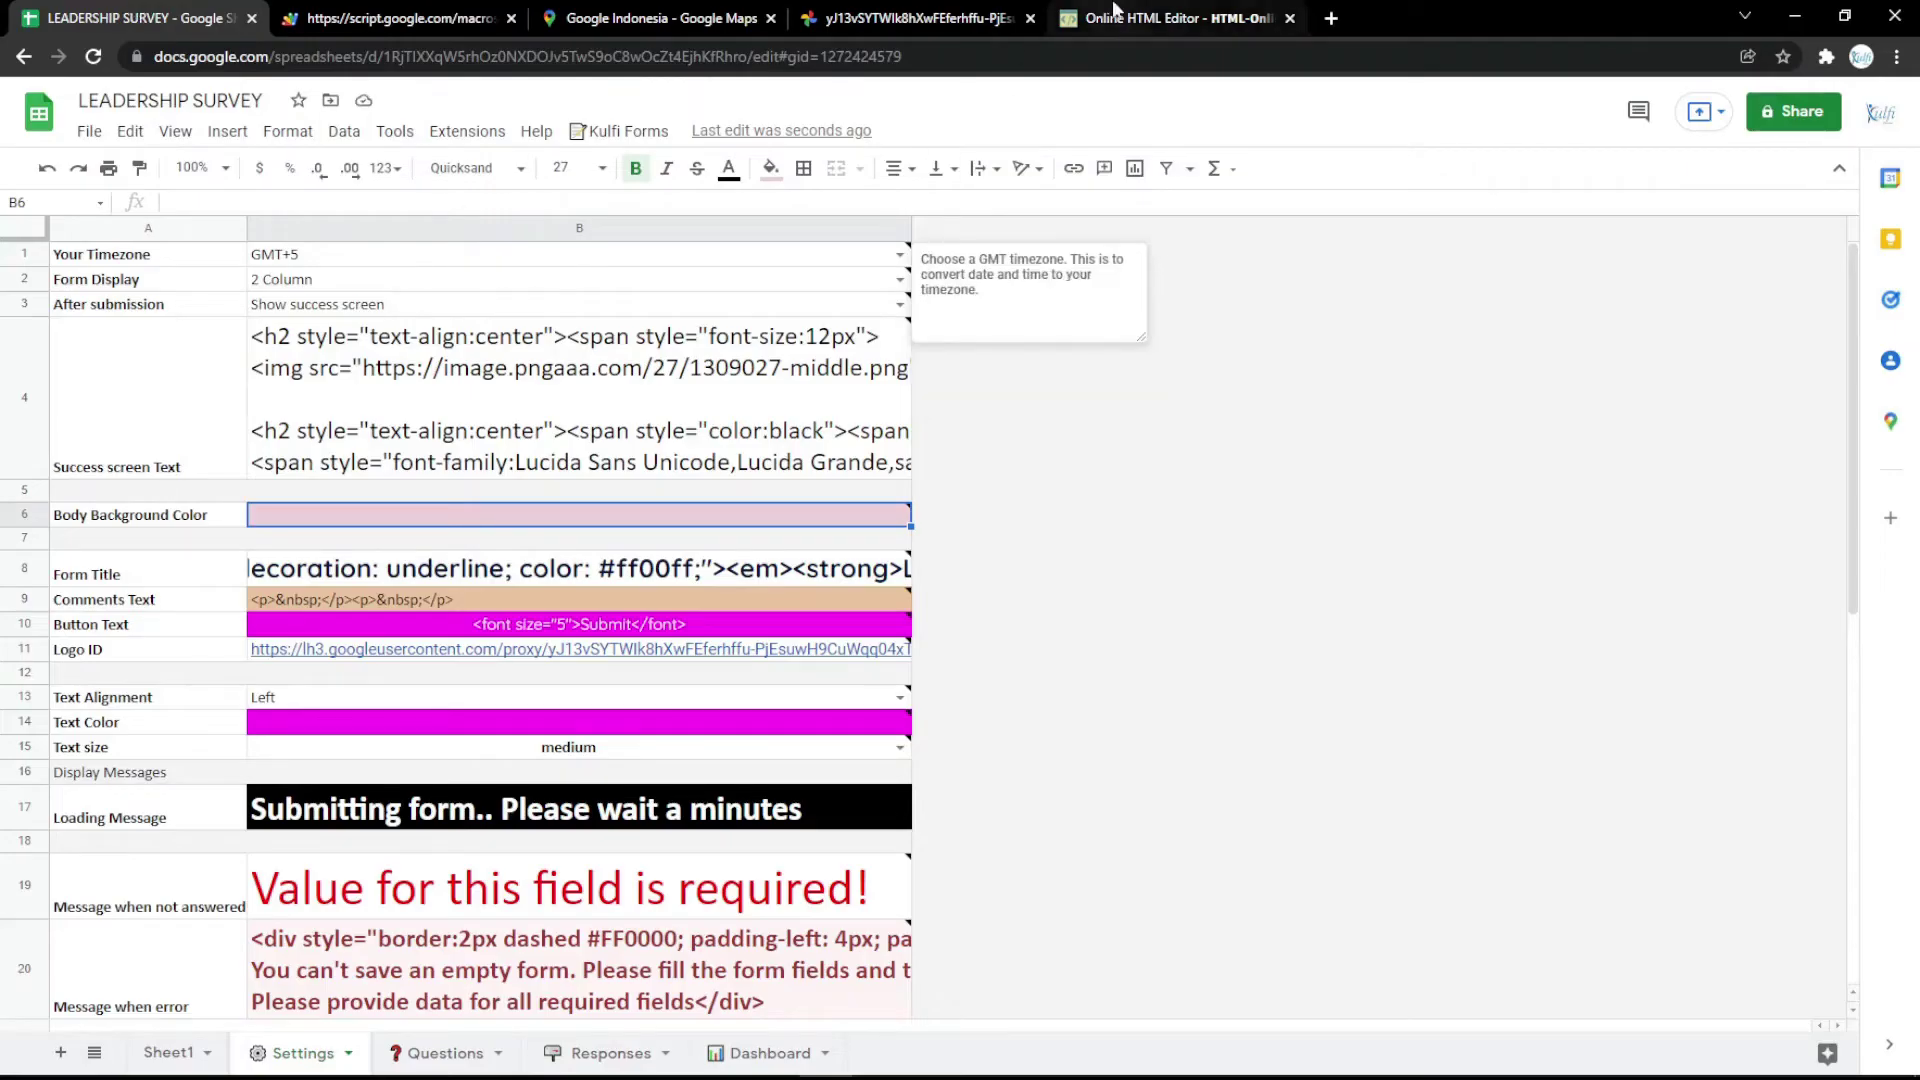
mouse_move(652, 478)
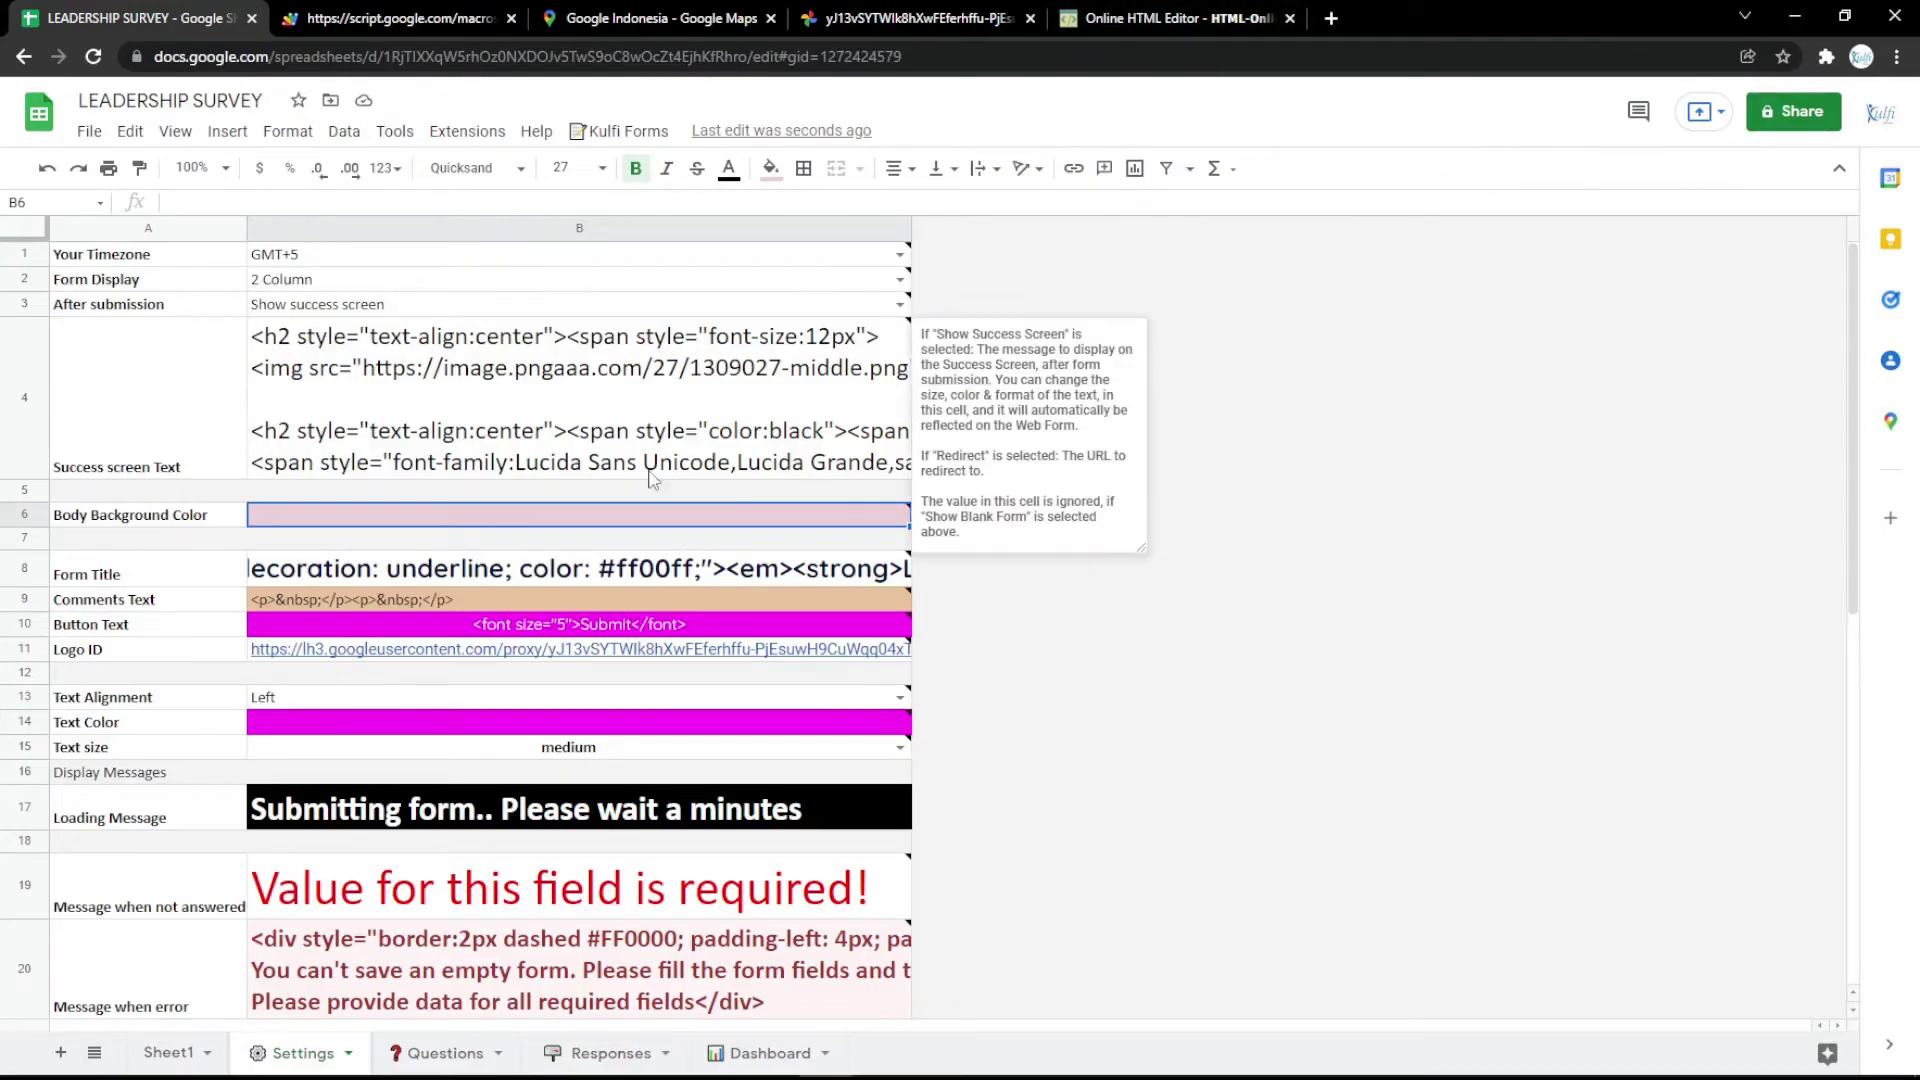
left_click(612, 1053)
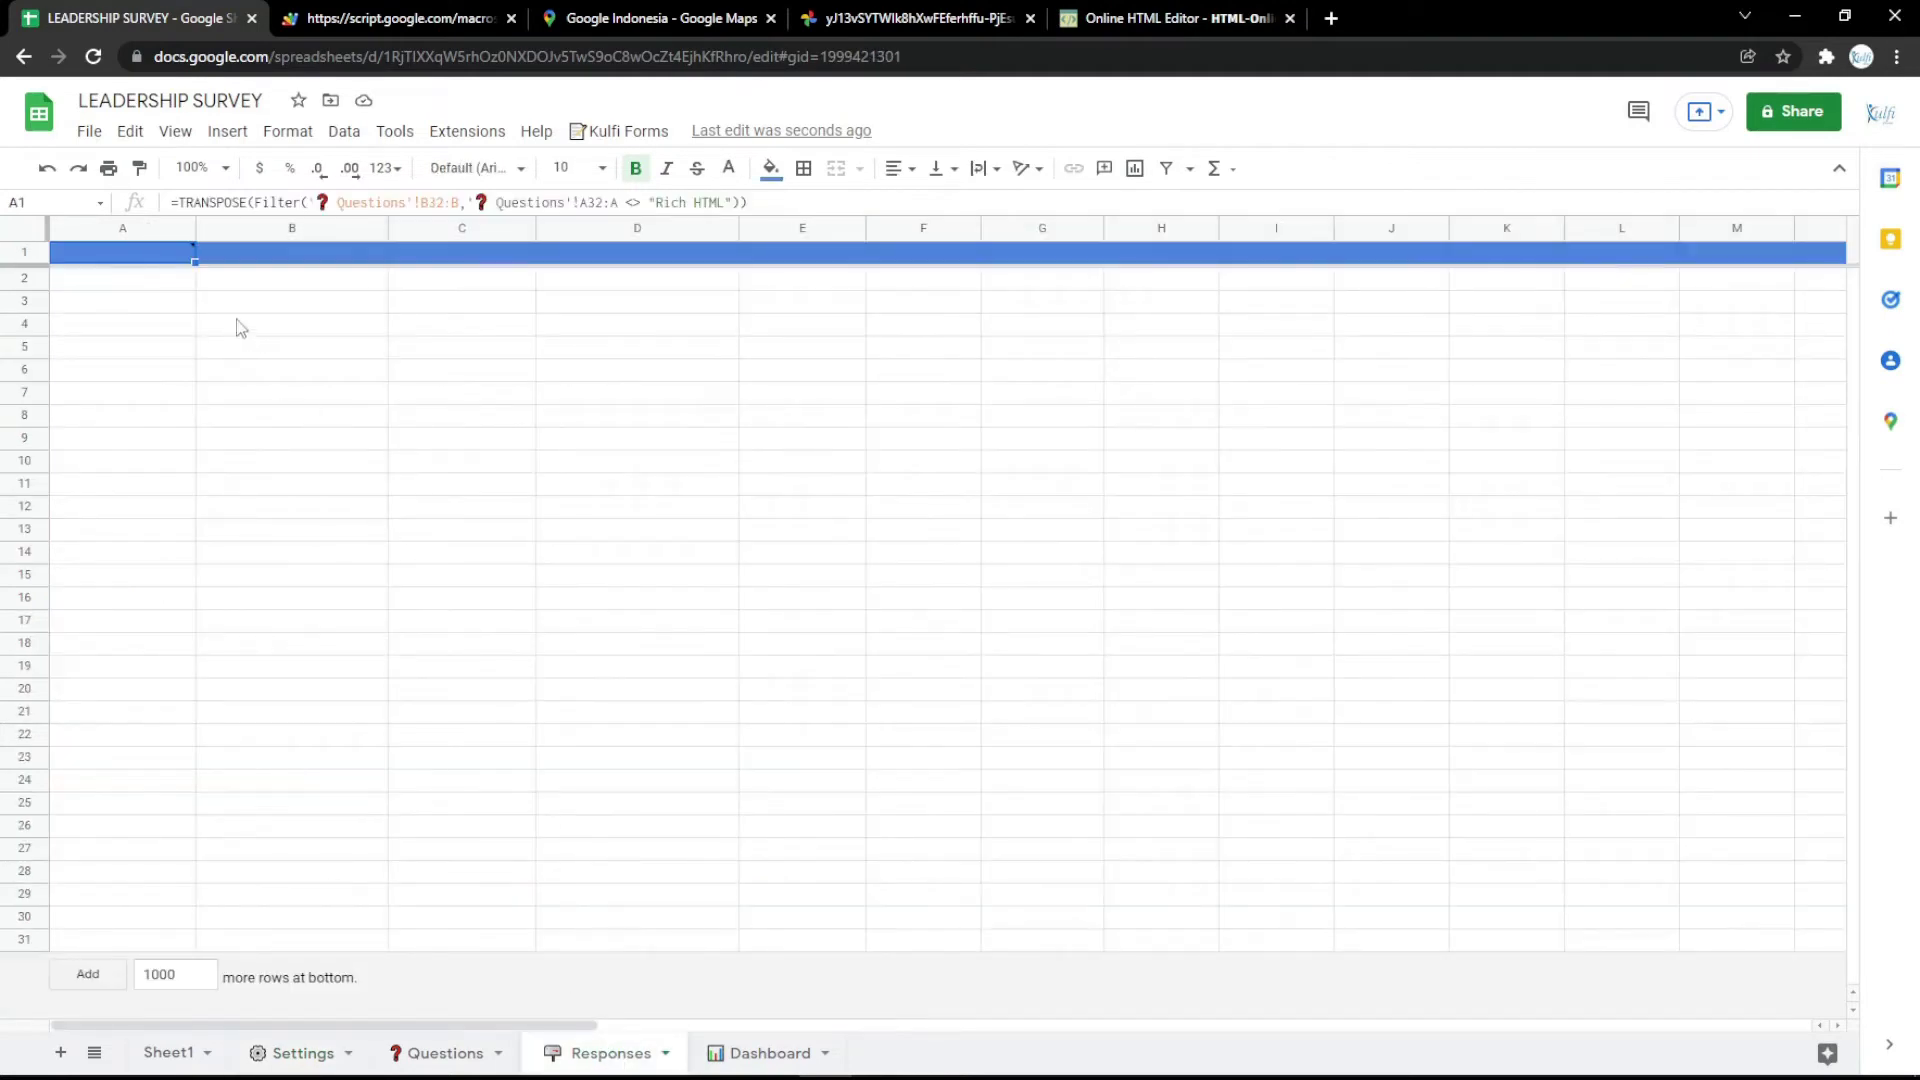
mouse_move(155, 260)
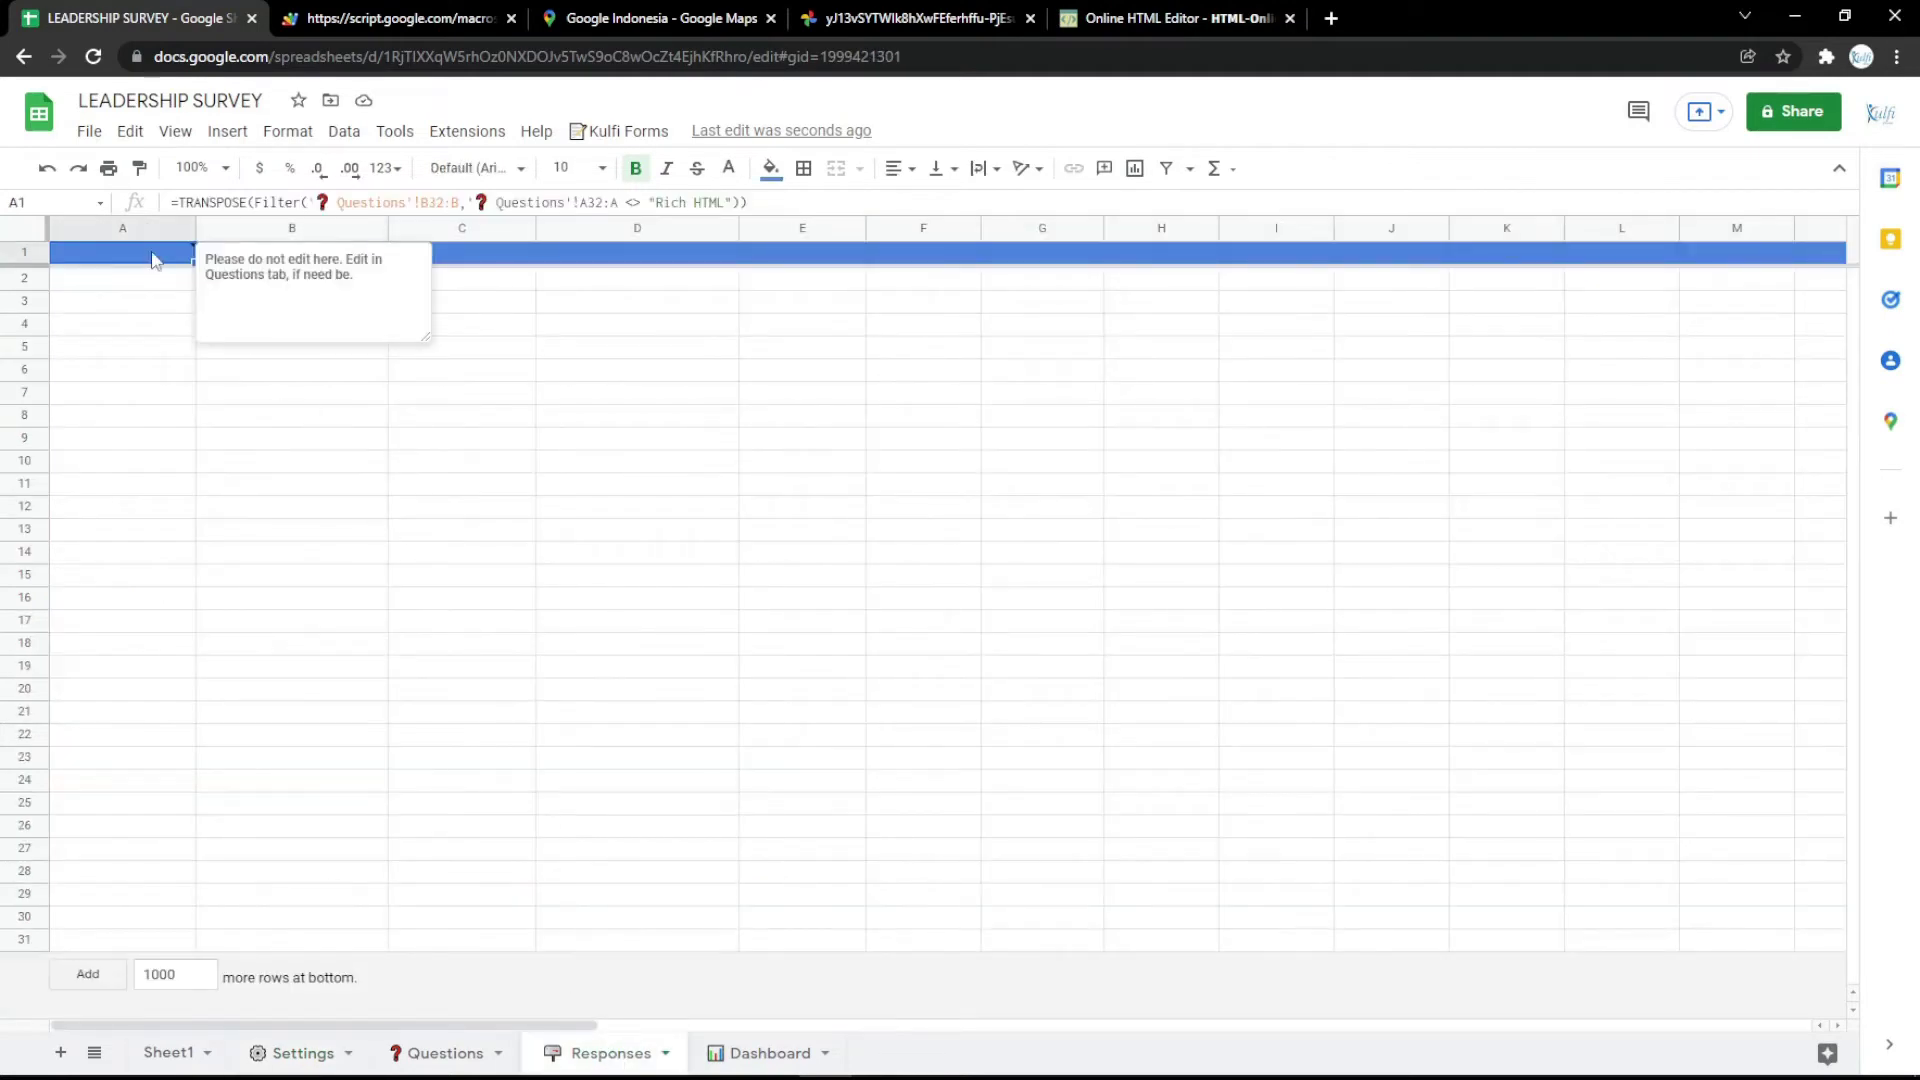
left_click(1331, 18)
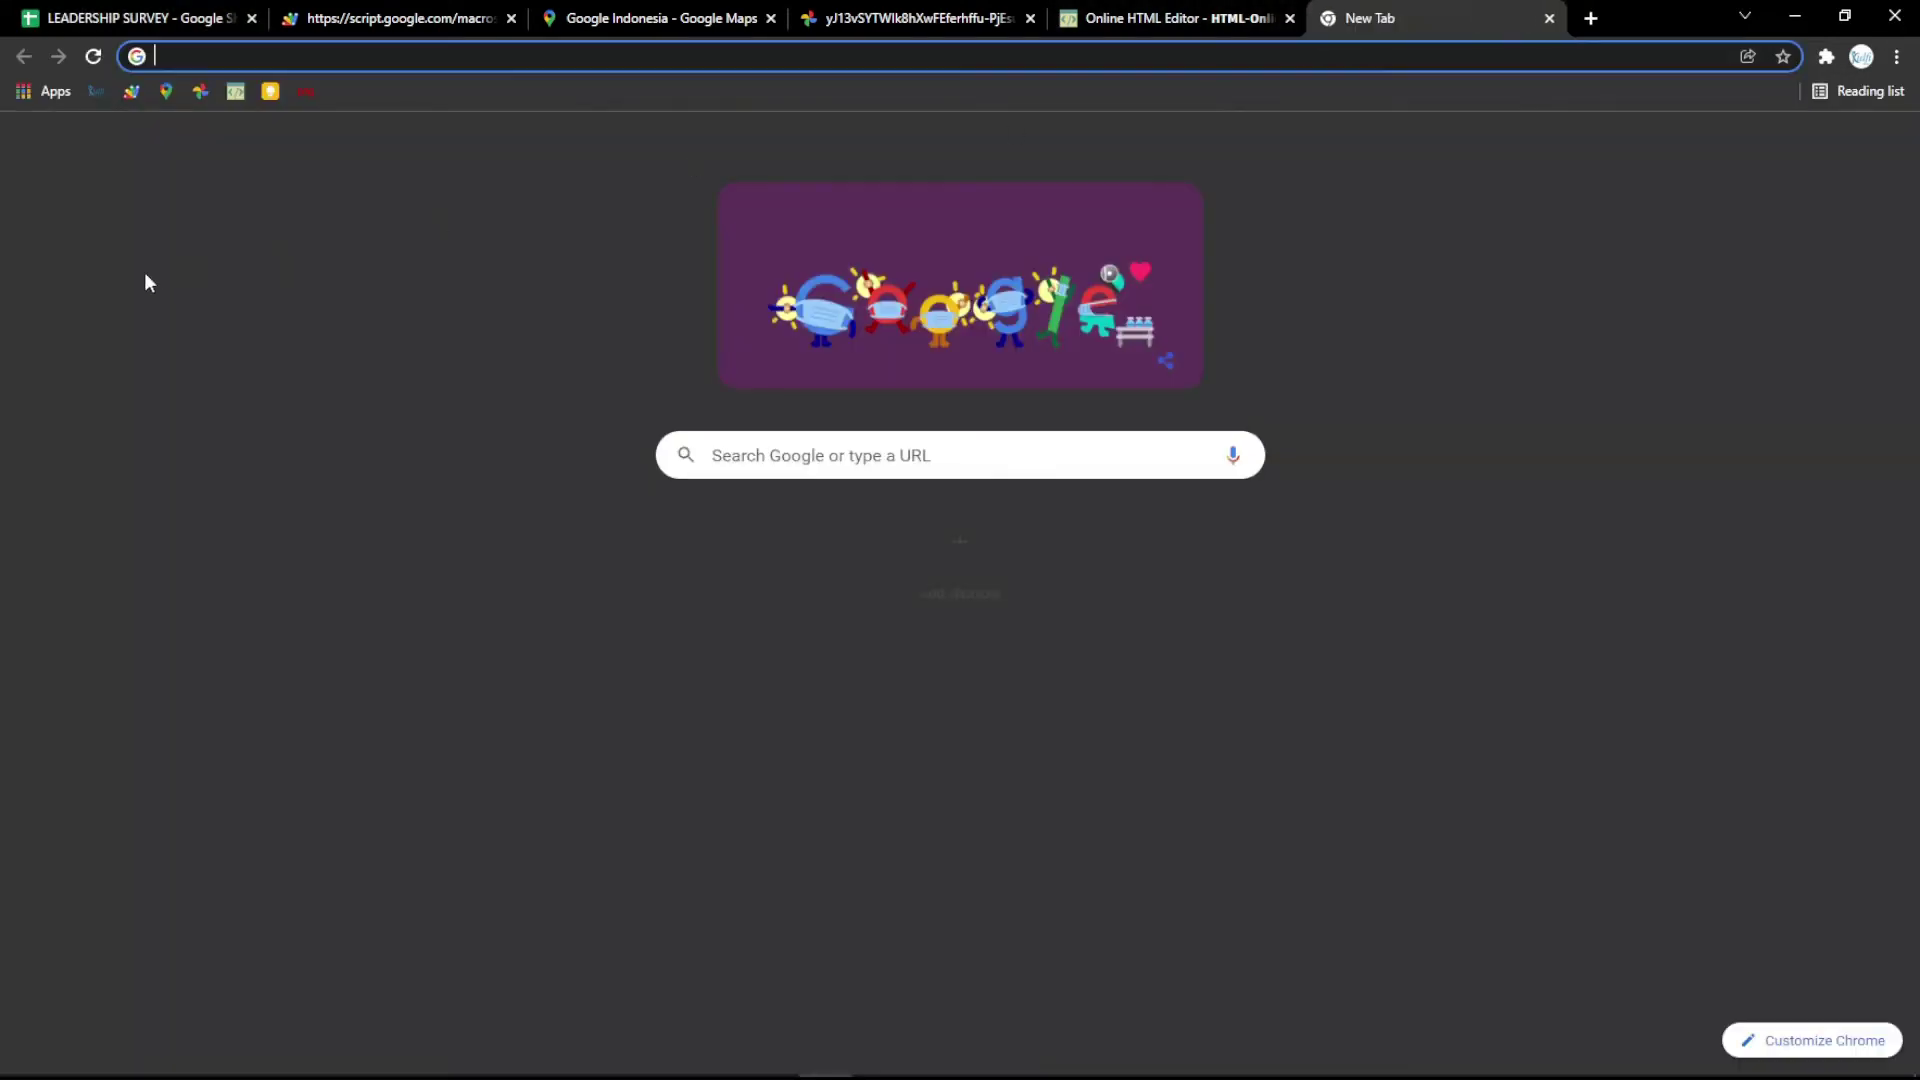
left_click(272, 92)
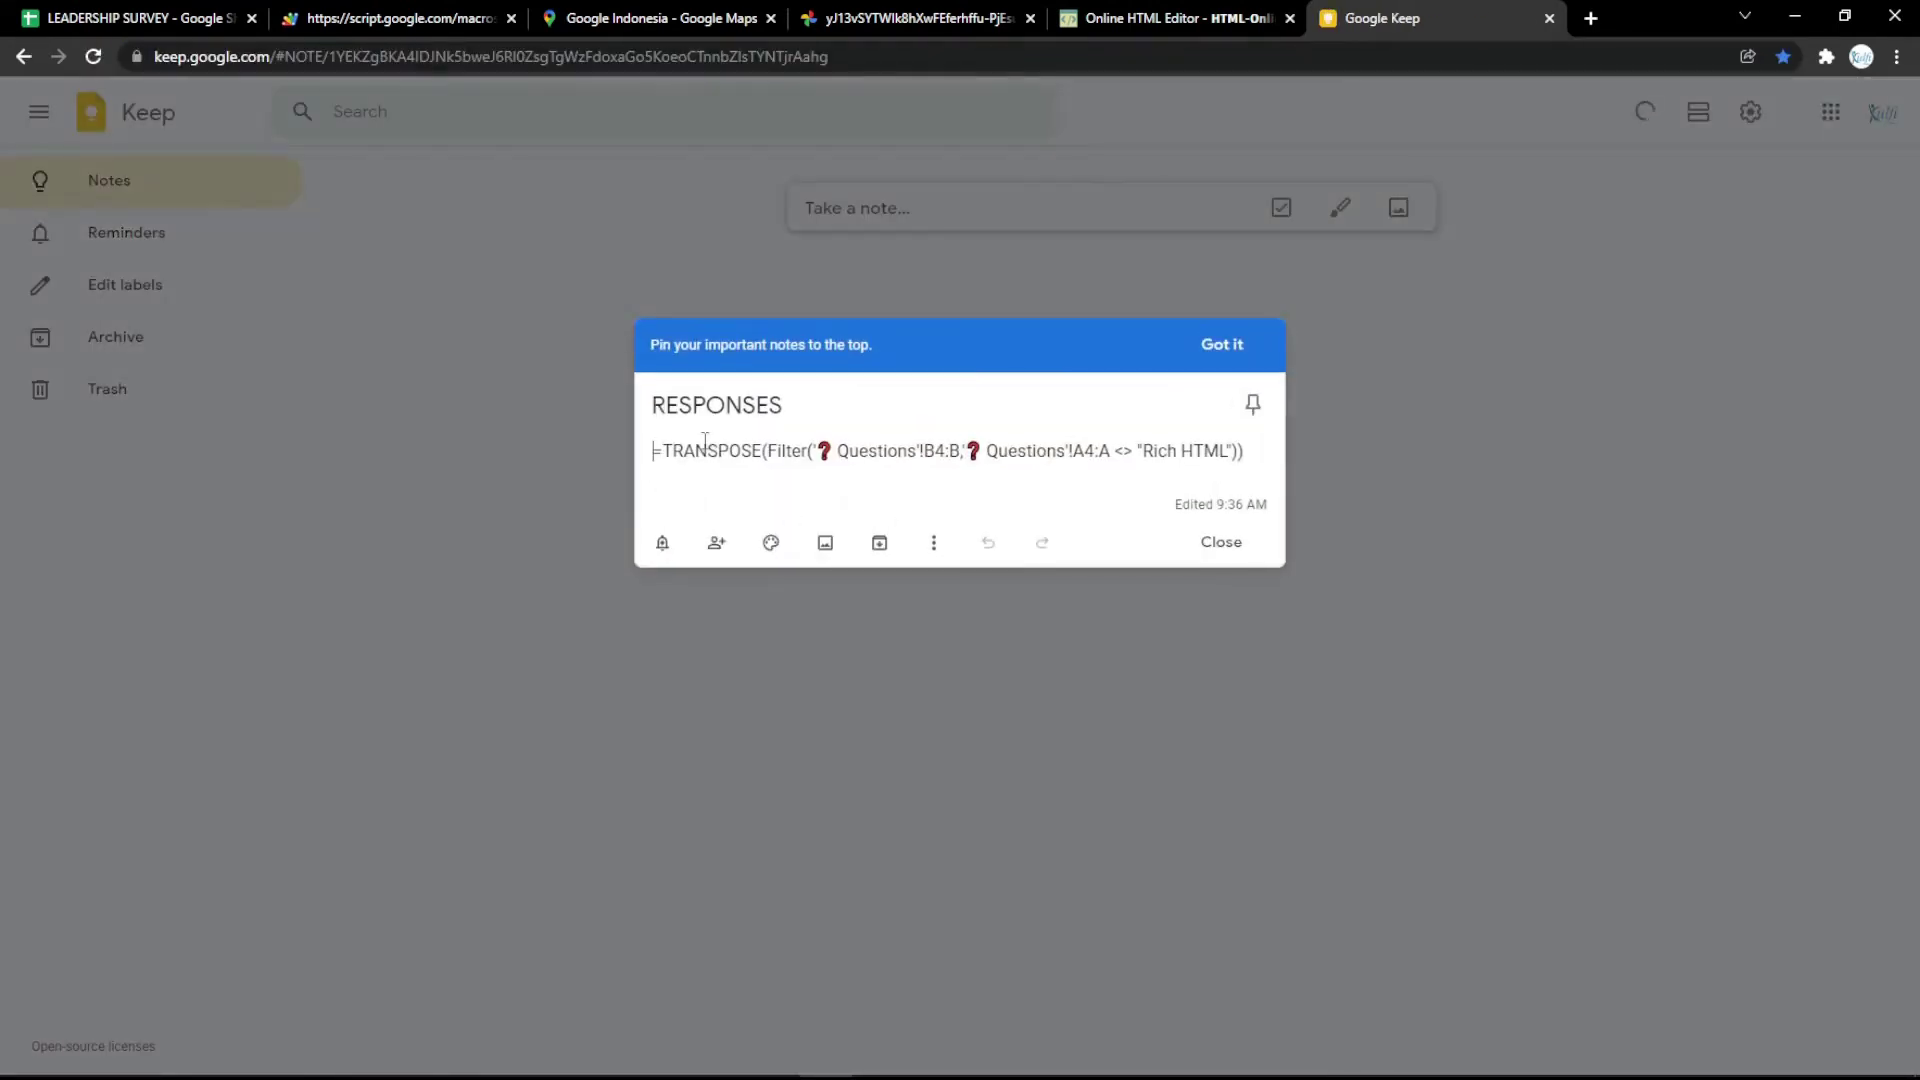
key("ctrl+a")
type("<h1 style=\"text-align: center;\"><span style=\"text-decoration: underline; color: #ff00ff;\"><em><strong>LEADERSHIP SURVEY</strong></em></span></h1>")
key("ctrl+z")
key("ctrl+c")
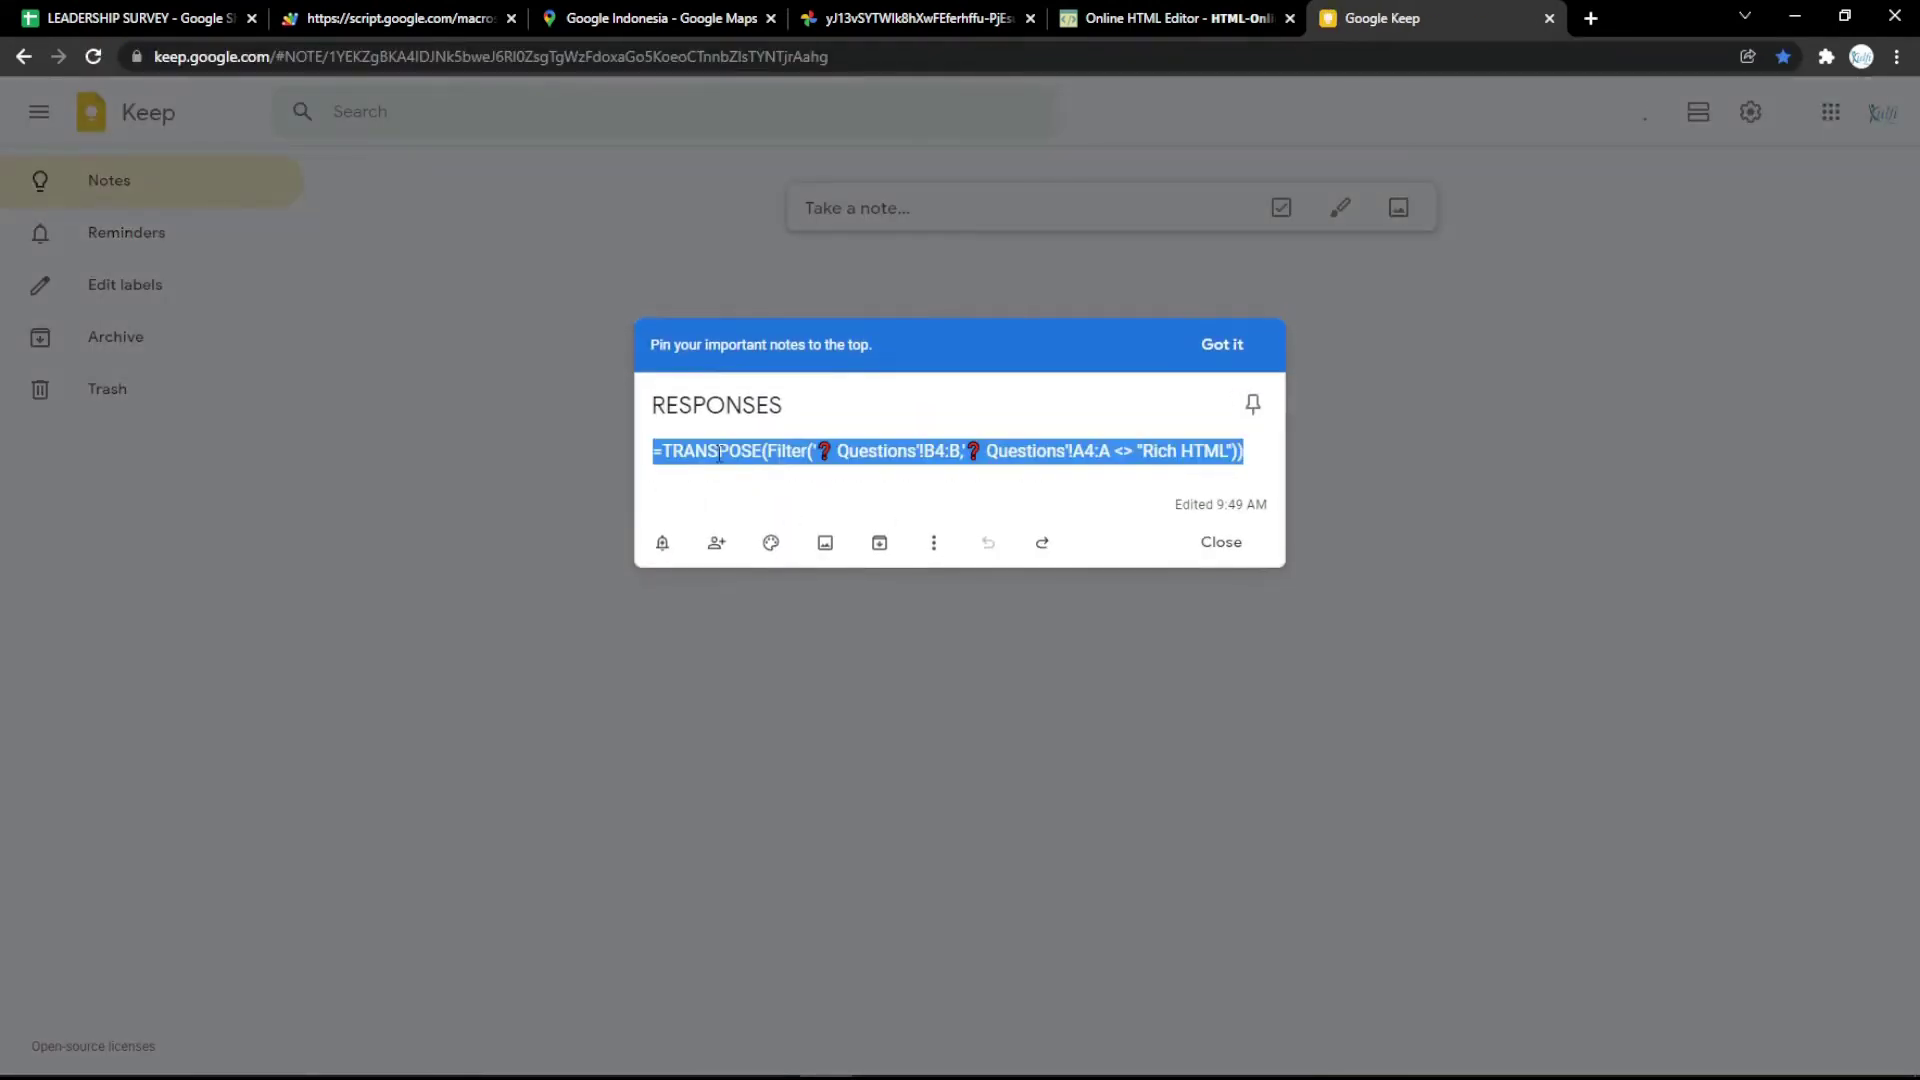
Step: Replace the formula in cell A1 of the Responses sheet with the copied one, which filters Questions ranges B4:B and A4:A
left_click(140, 18)
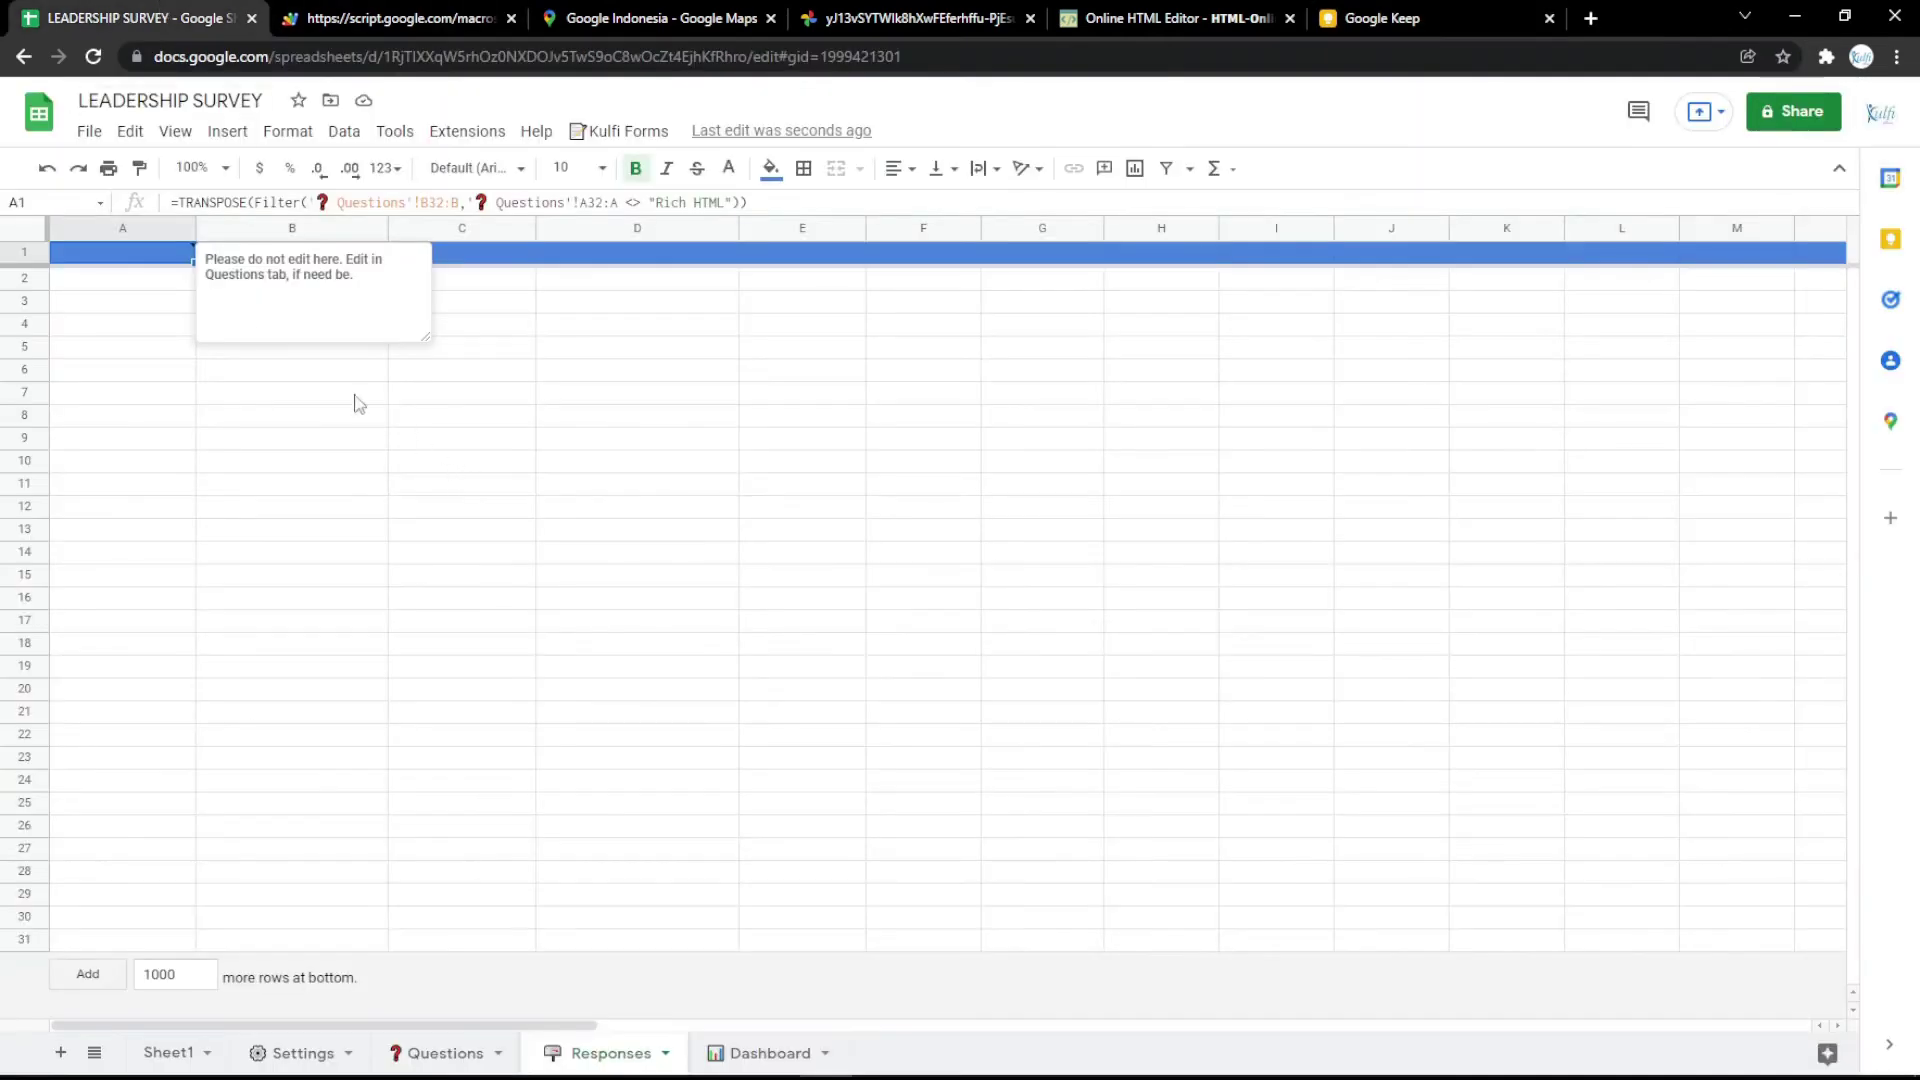
double_click(147, 260)
key("ctrl+a")
key("ctrl+v")
left_click(140, 326)
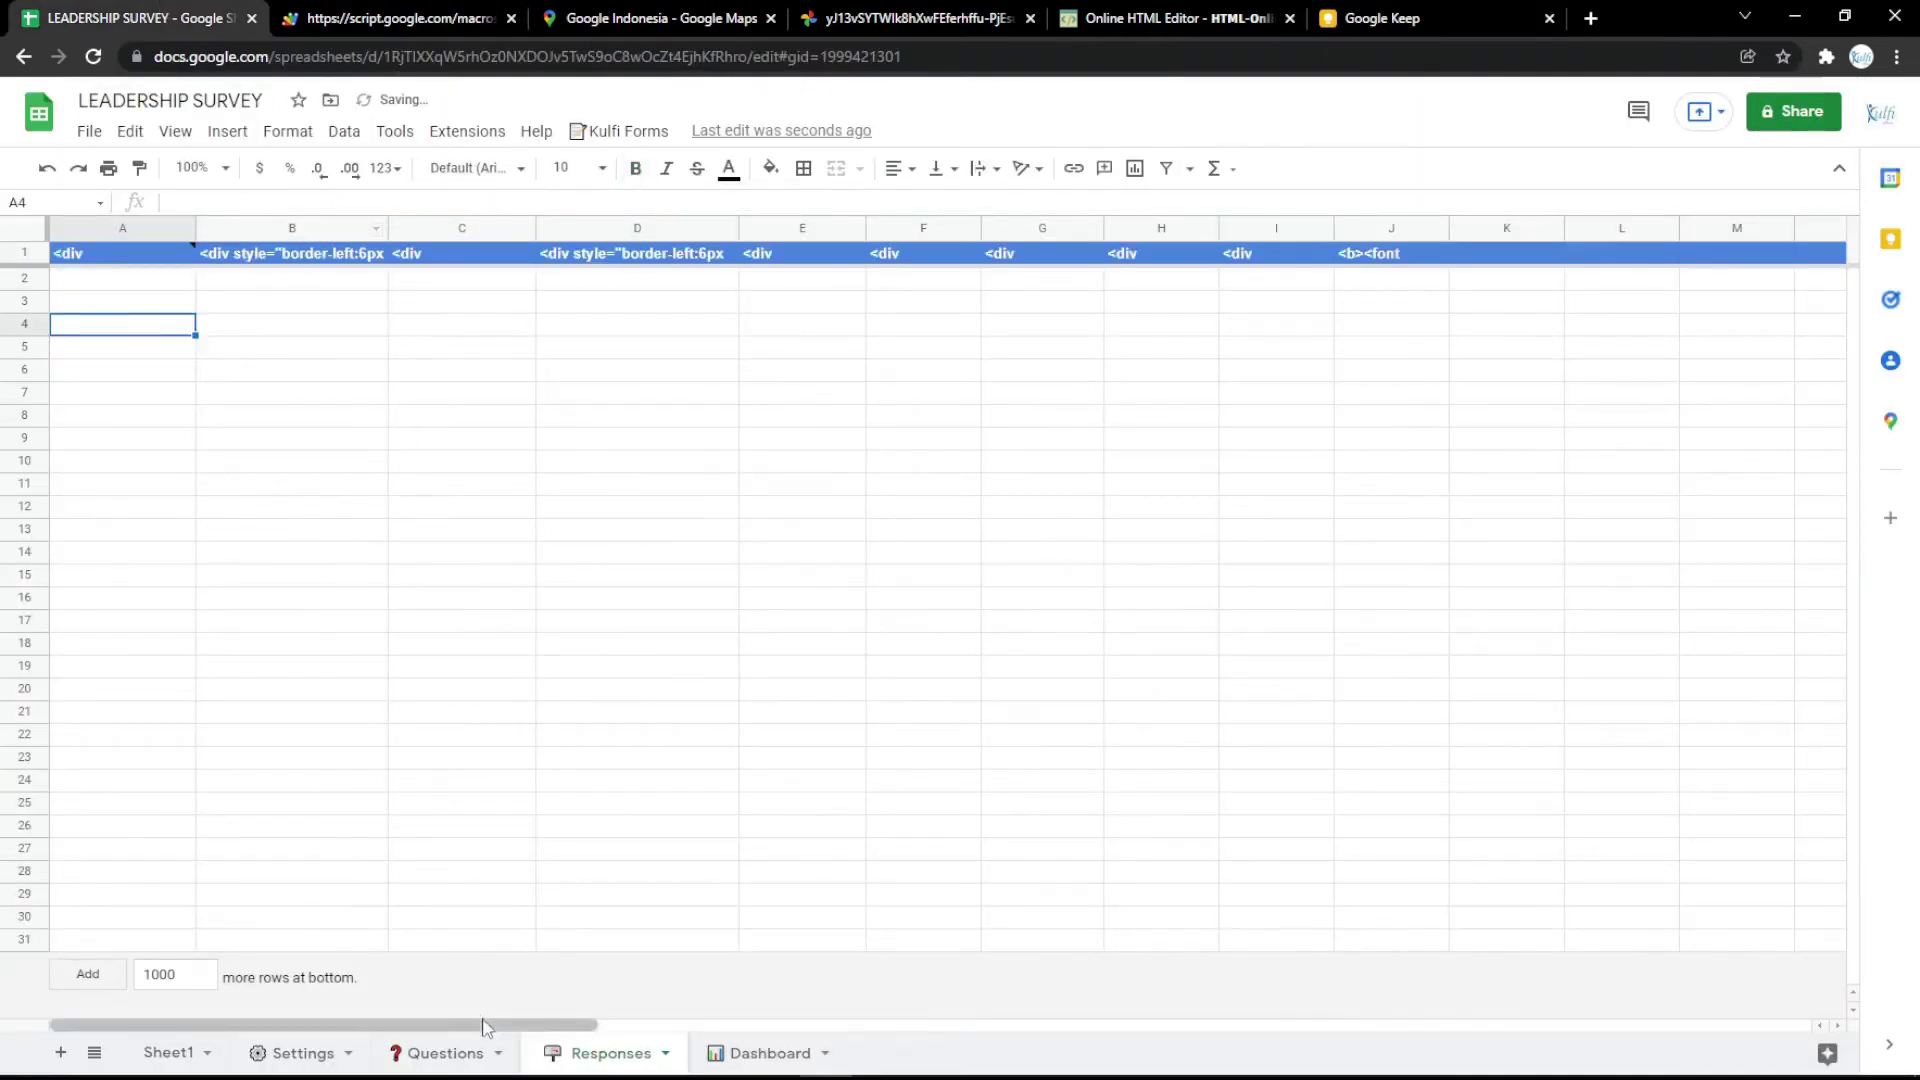
Step: Check the first question's row on the Questions sheet and make both ranges in the Responses A1 formula start at row 3
left_click(440, 1053)
left_click(341, 357)
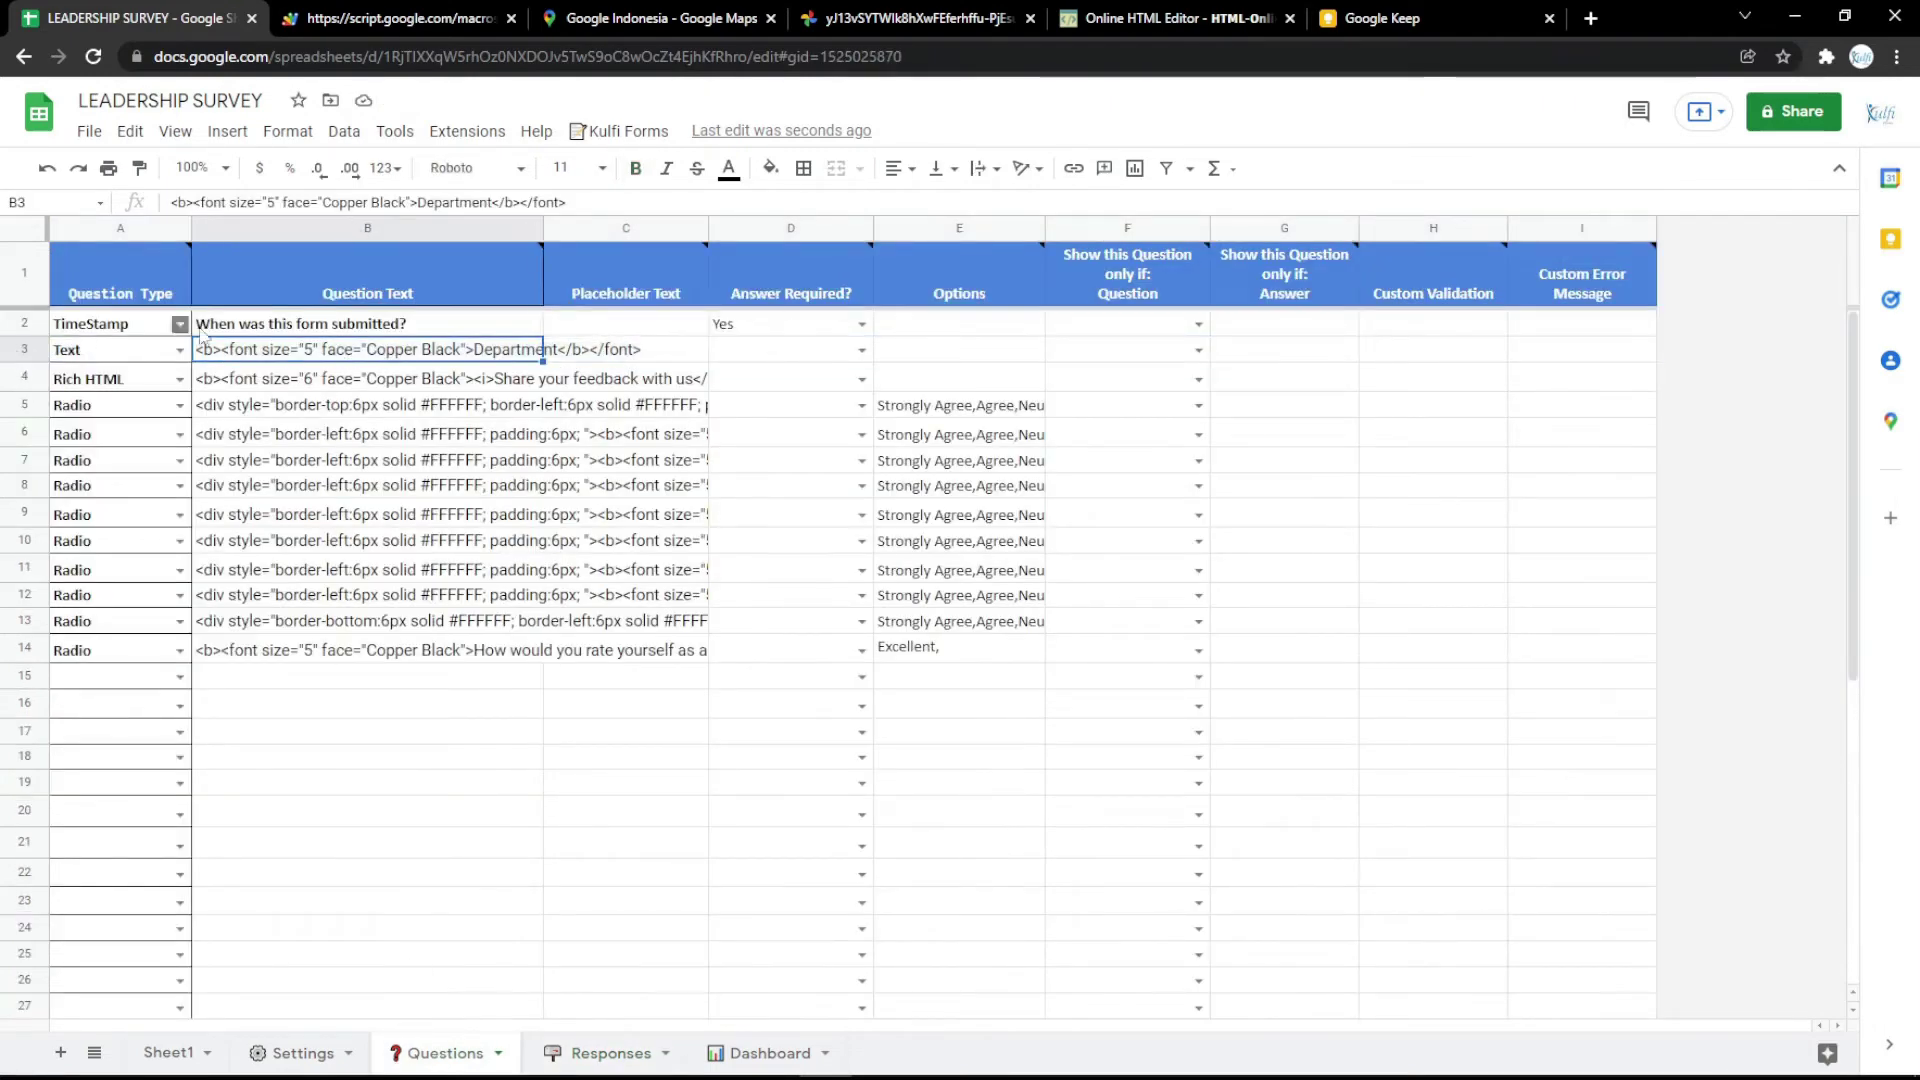
left_click(600, 1053)
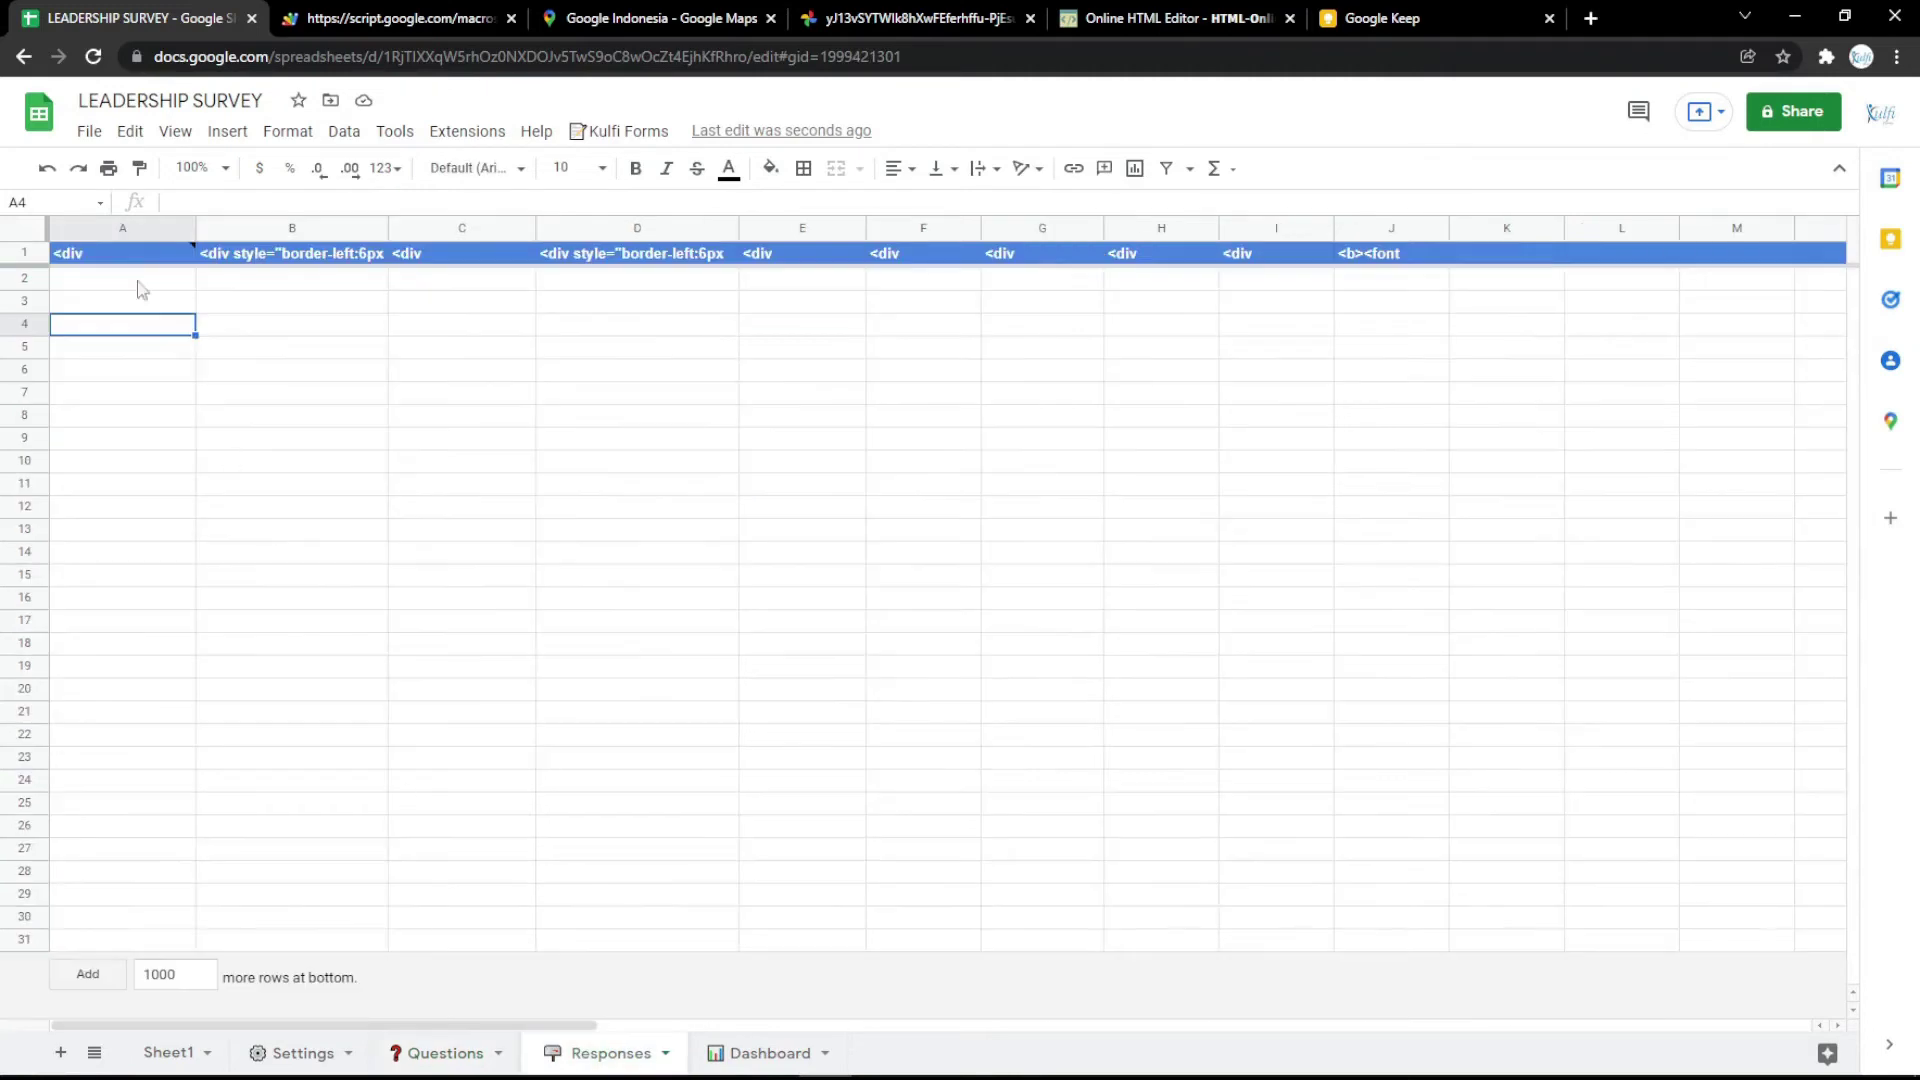
double_click(140, 255)
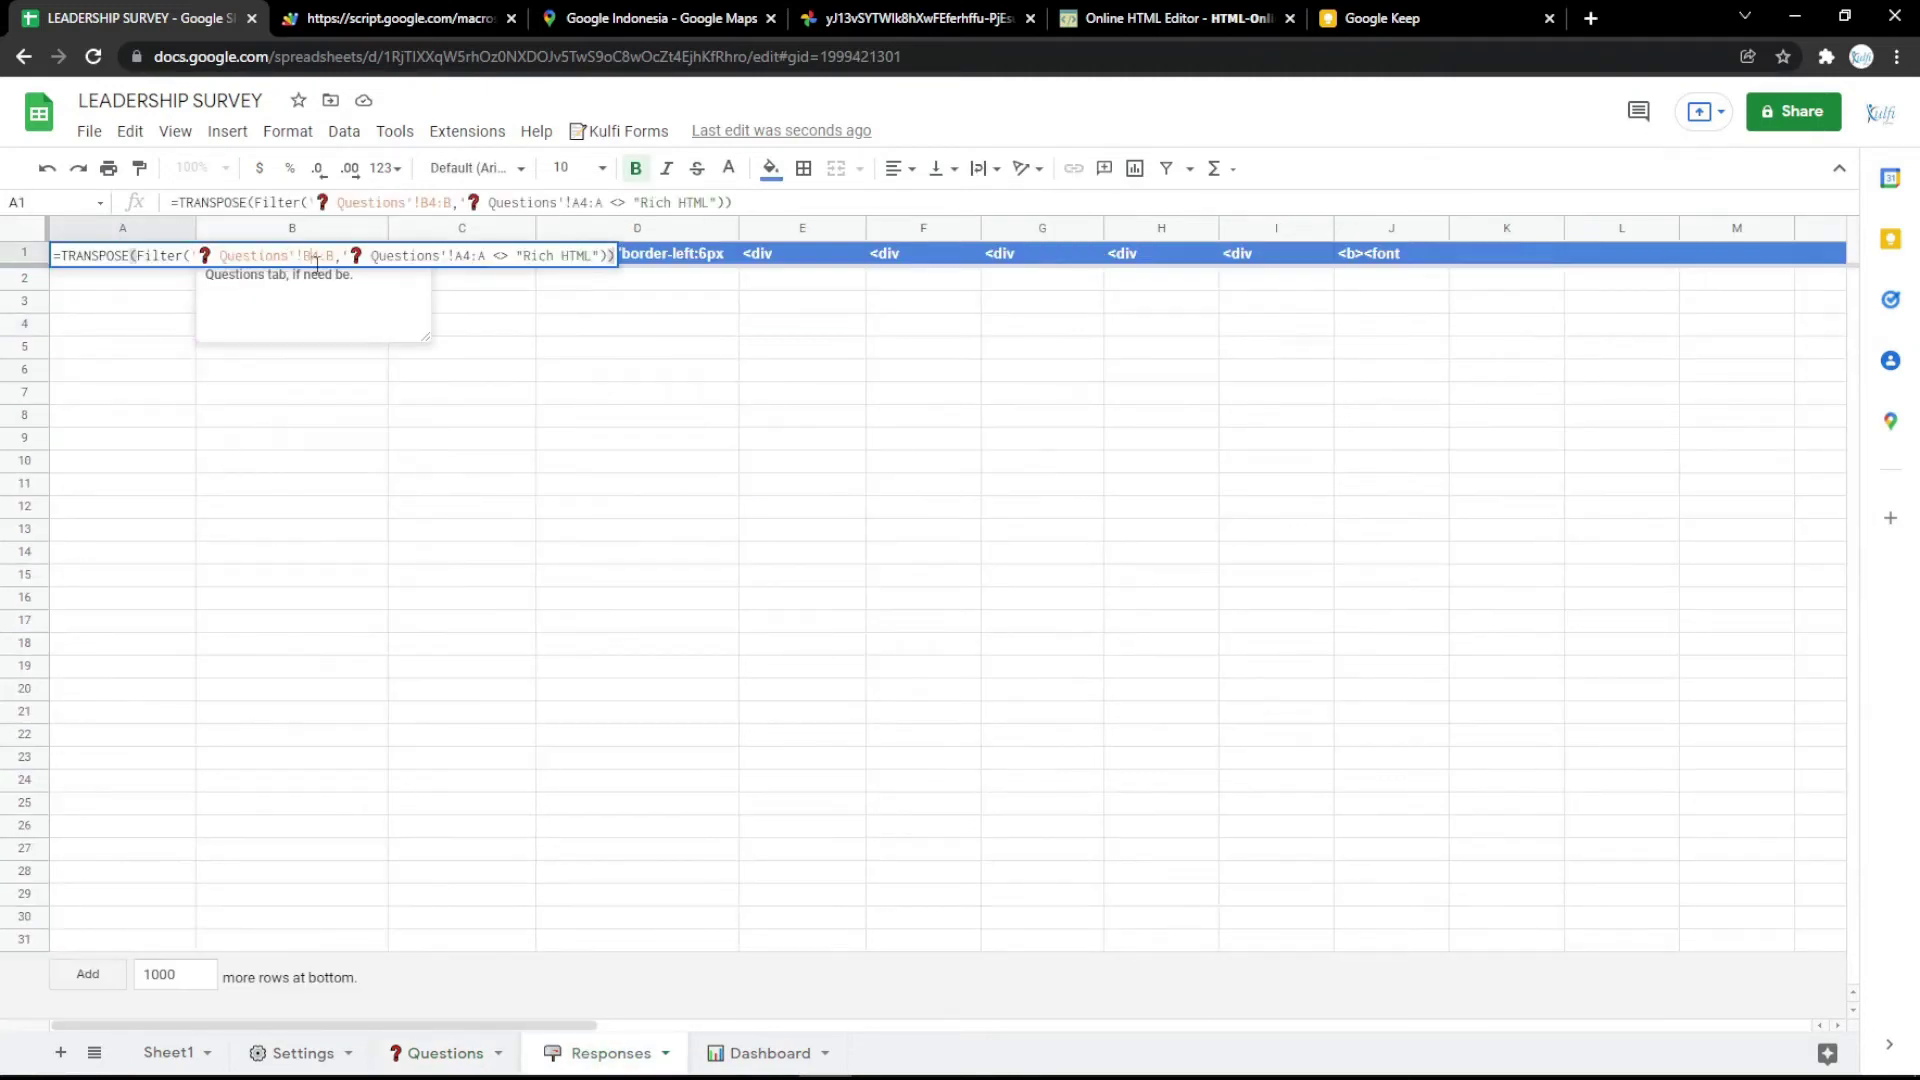
left_click_drag(316, 262, 318, 268)
type("3")
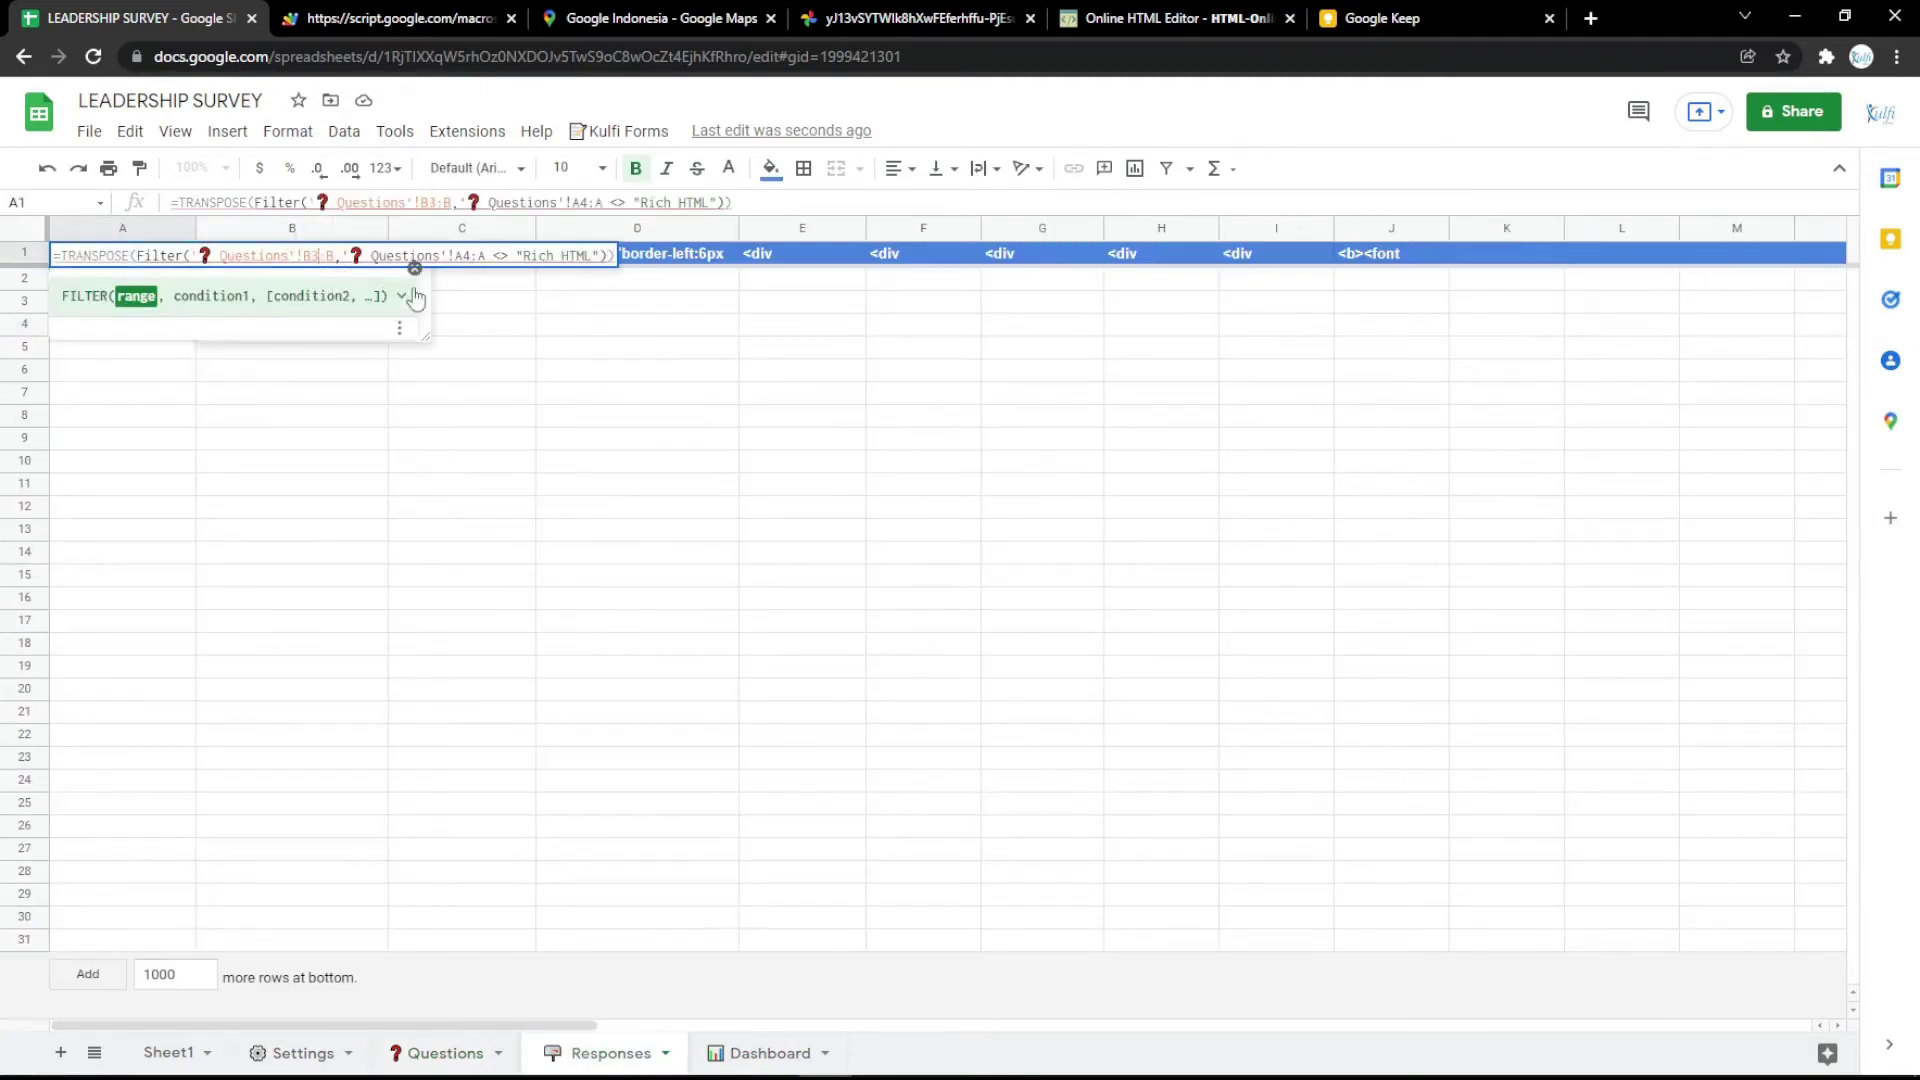
left_click(469, 256)
left_click(465, 323)
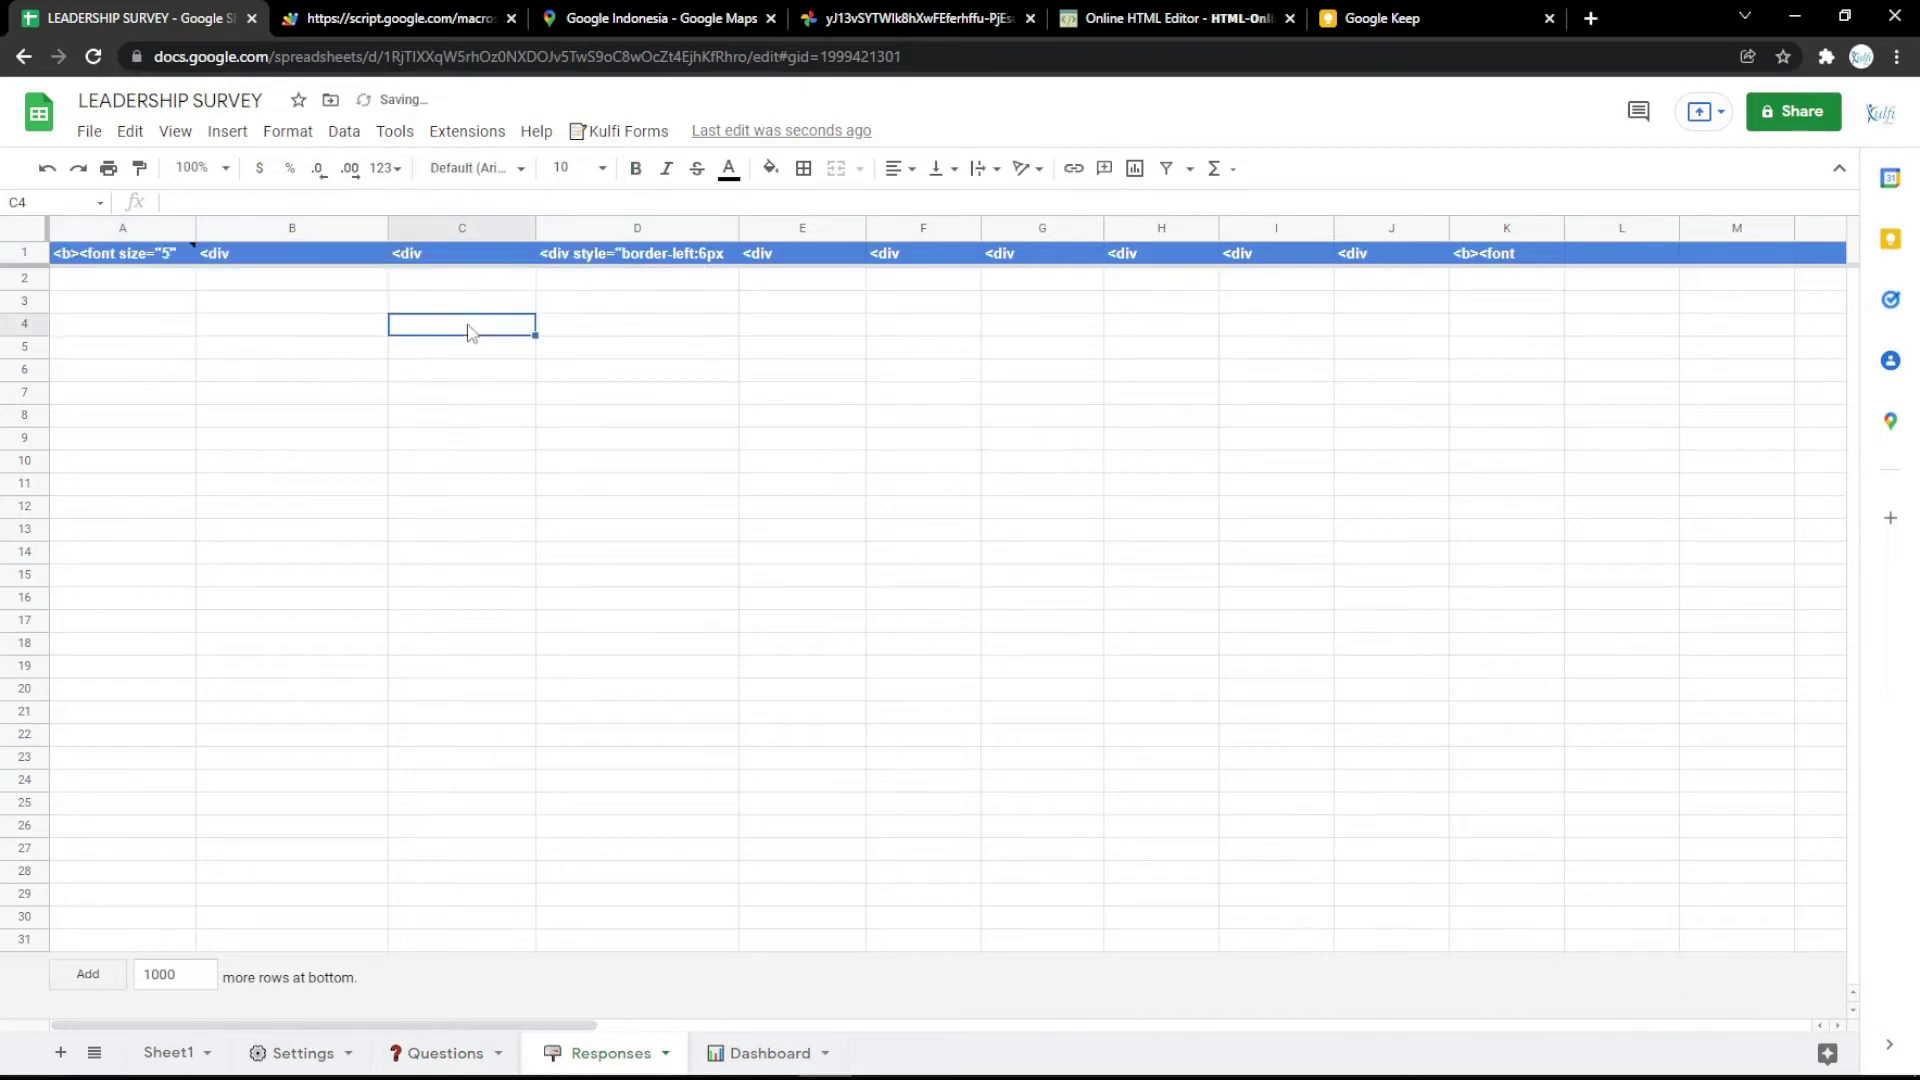
Step: Reload the web form, enter Office as the Department, answer the radio questions and submit the form
left_click(397, 12)
key("F5")
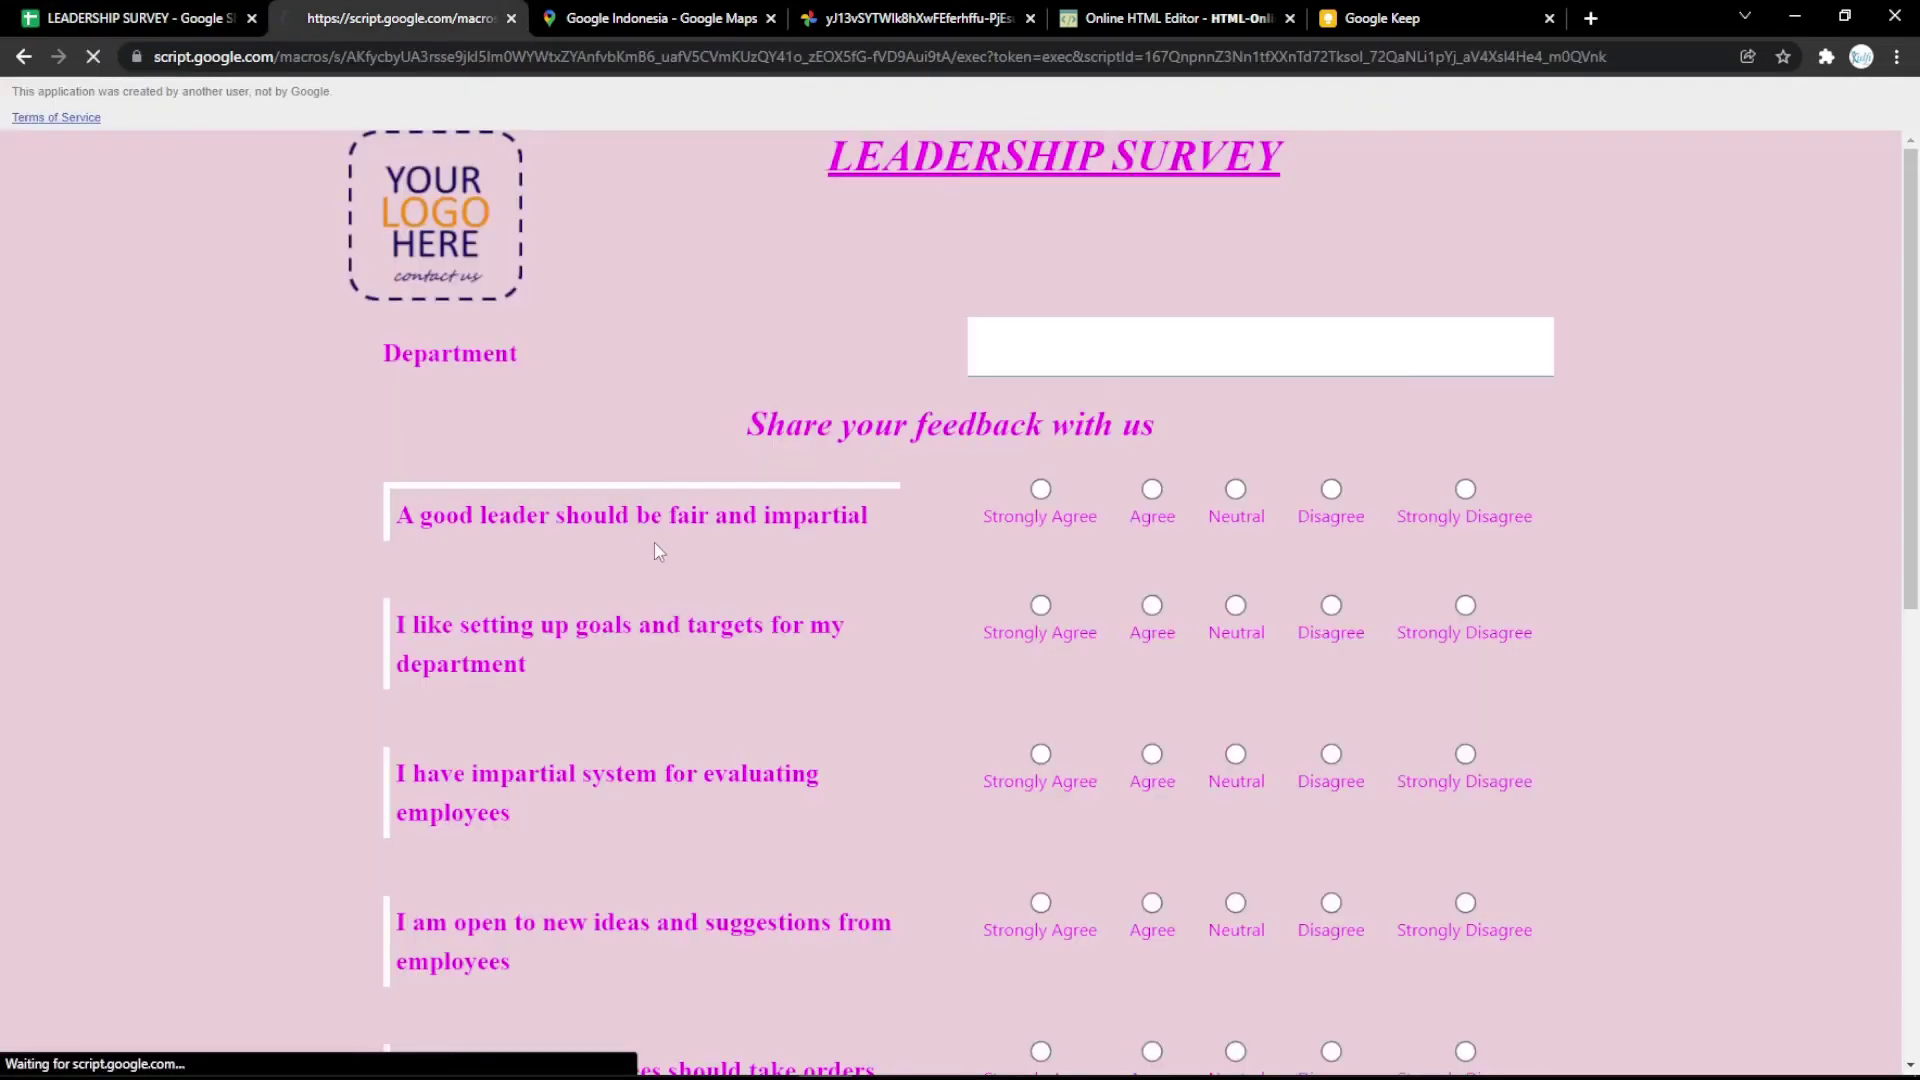
left_click(1092, 329)
type("Office")
left_click(1151, 488)
left_click(1152, 605)
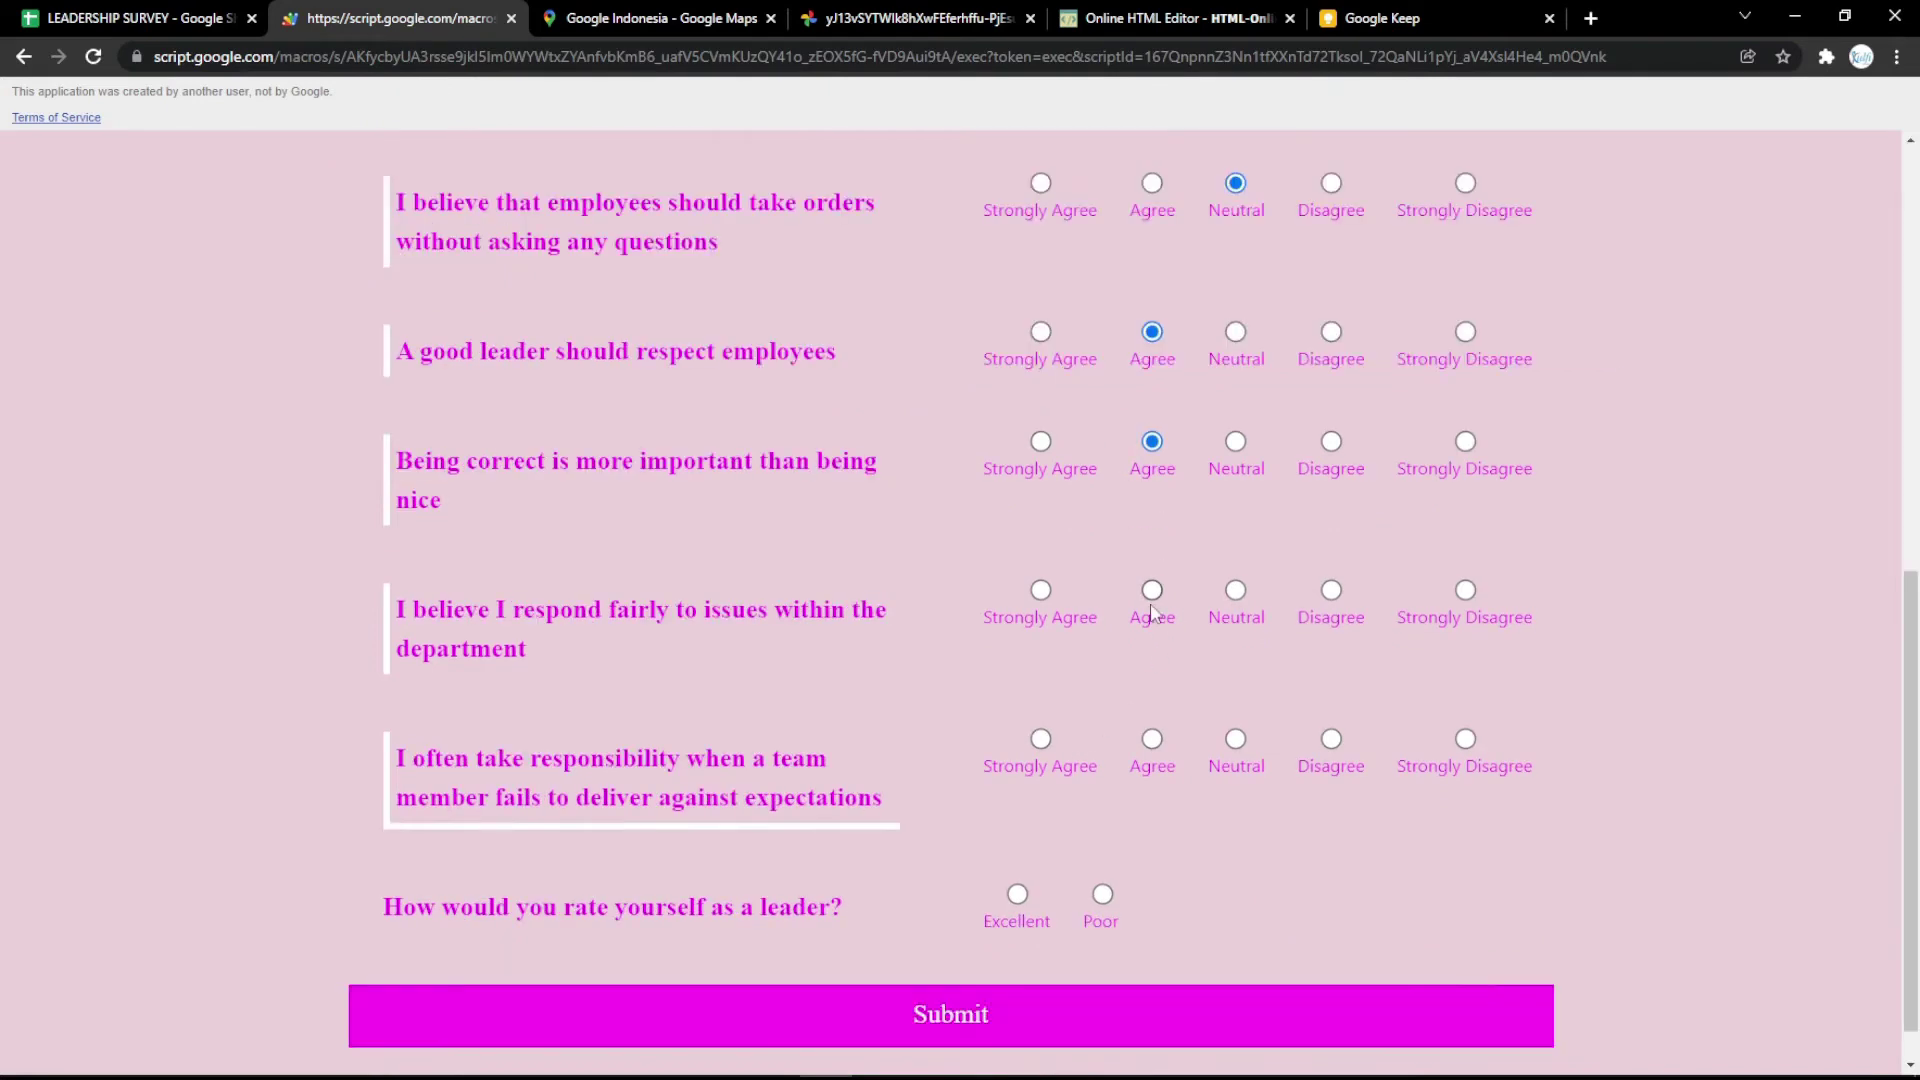
left_click(1152, 590)
left_click(1017, 893)
scroll(1020, 882, "down", 1)
left_click(1028, 945)
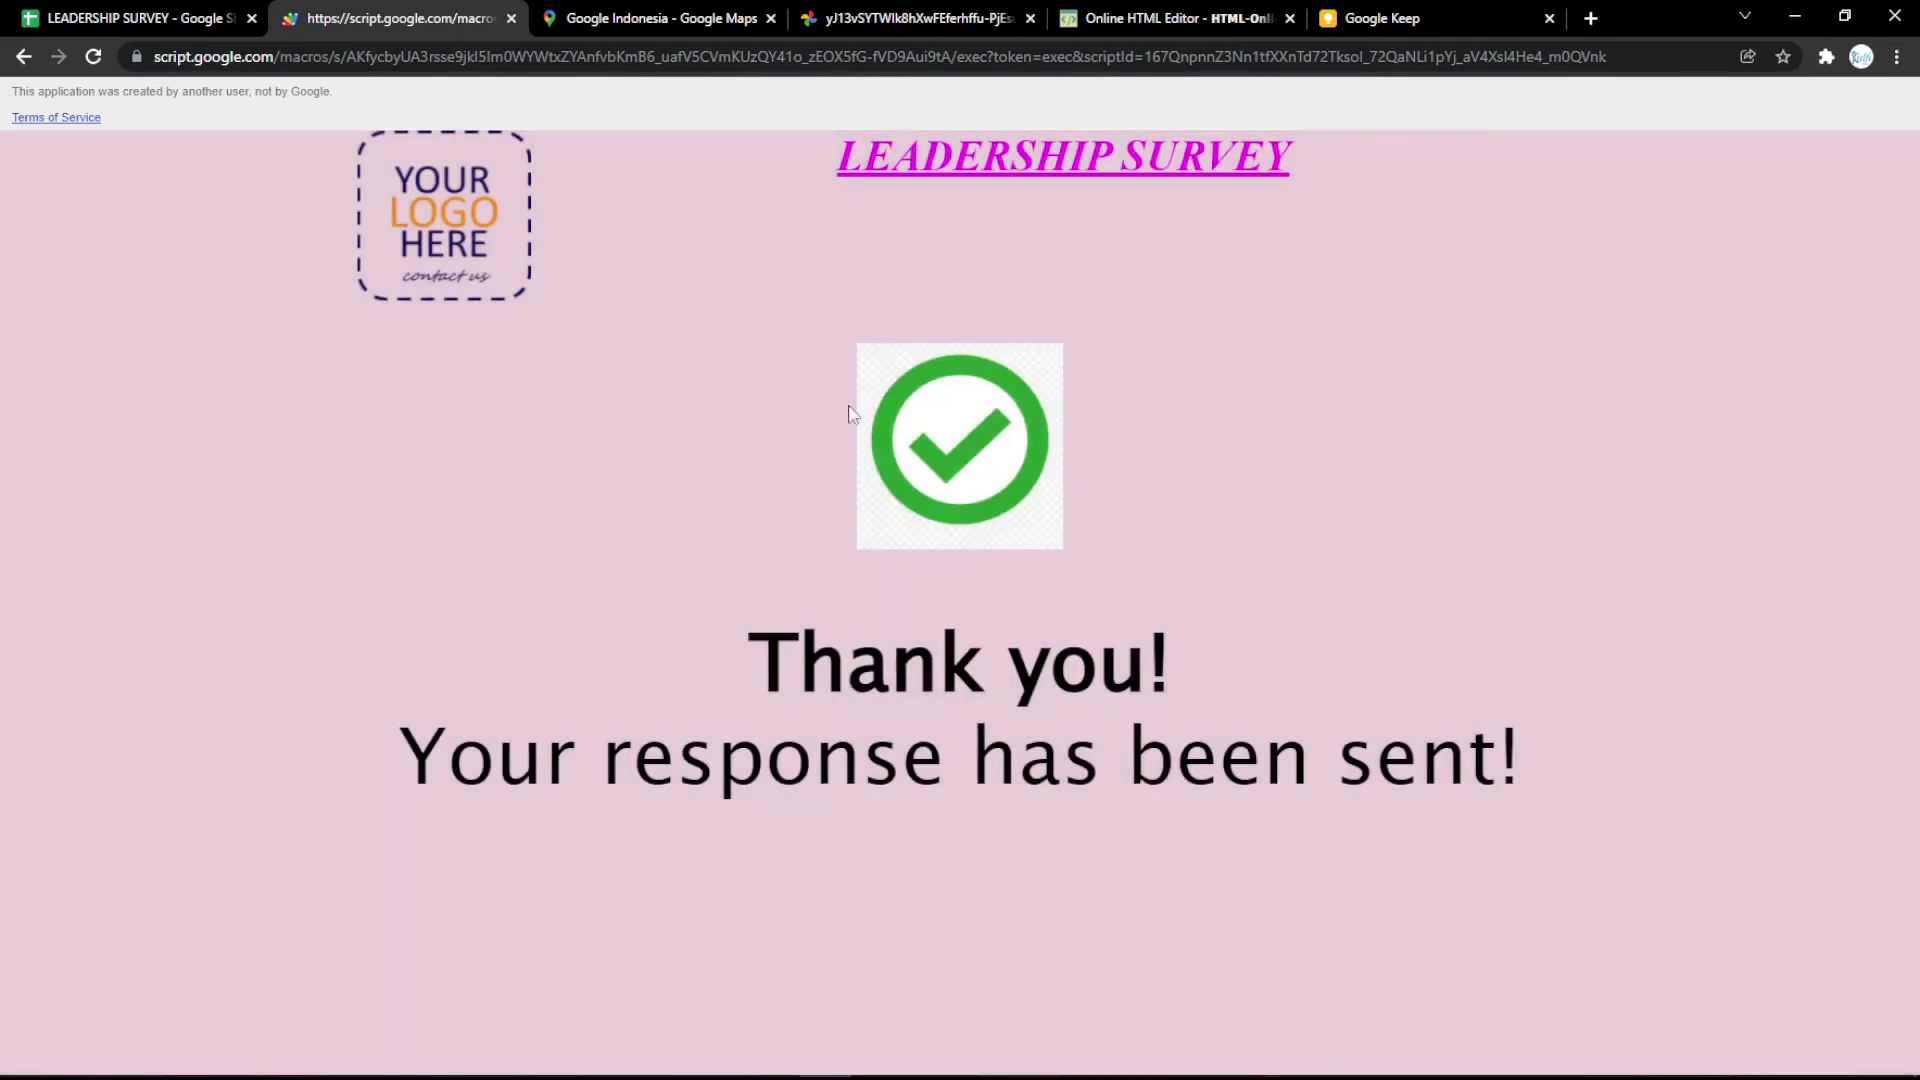
Step: Check the submitted answers in the Responses sheet and view the form's success screen
left_click(164, 18)
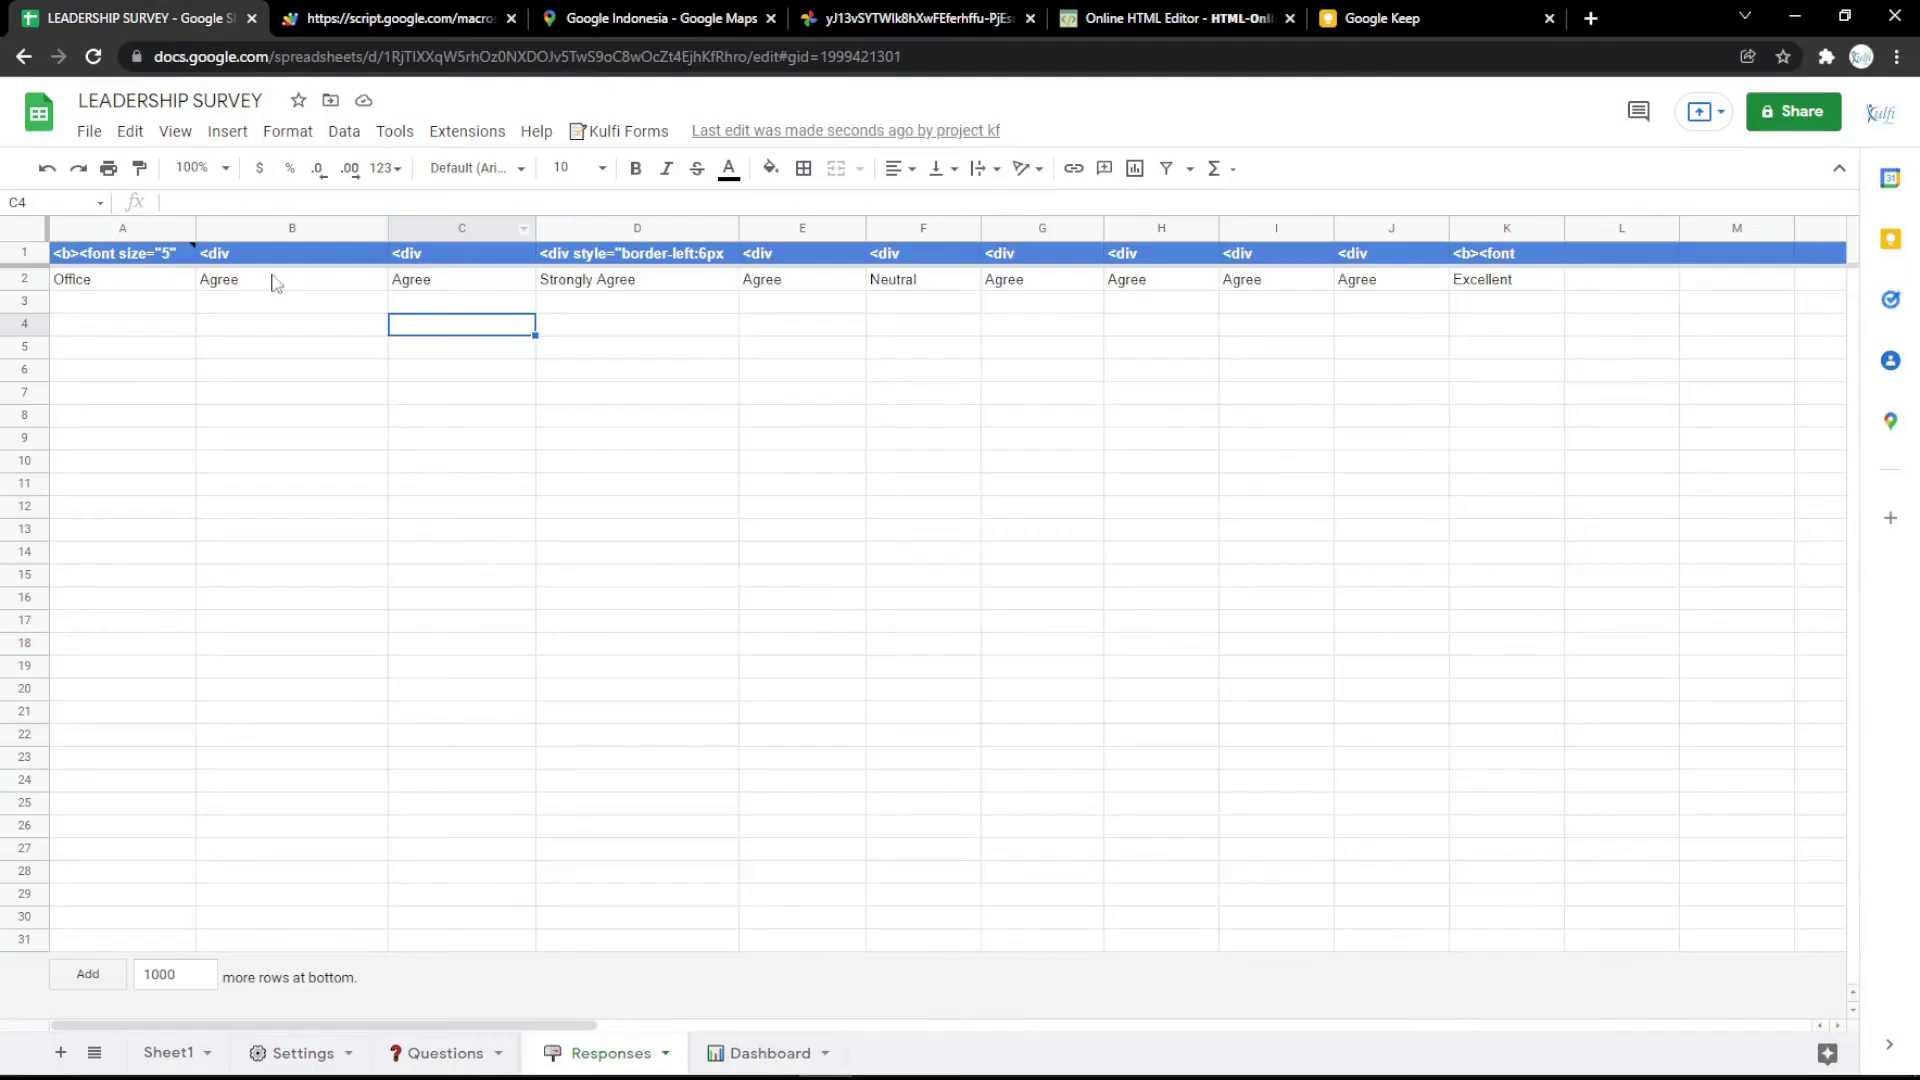
left_click(391, 10)
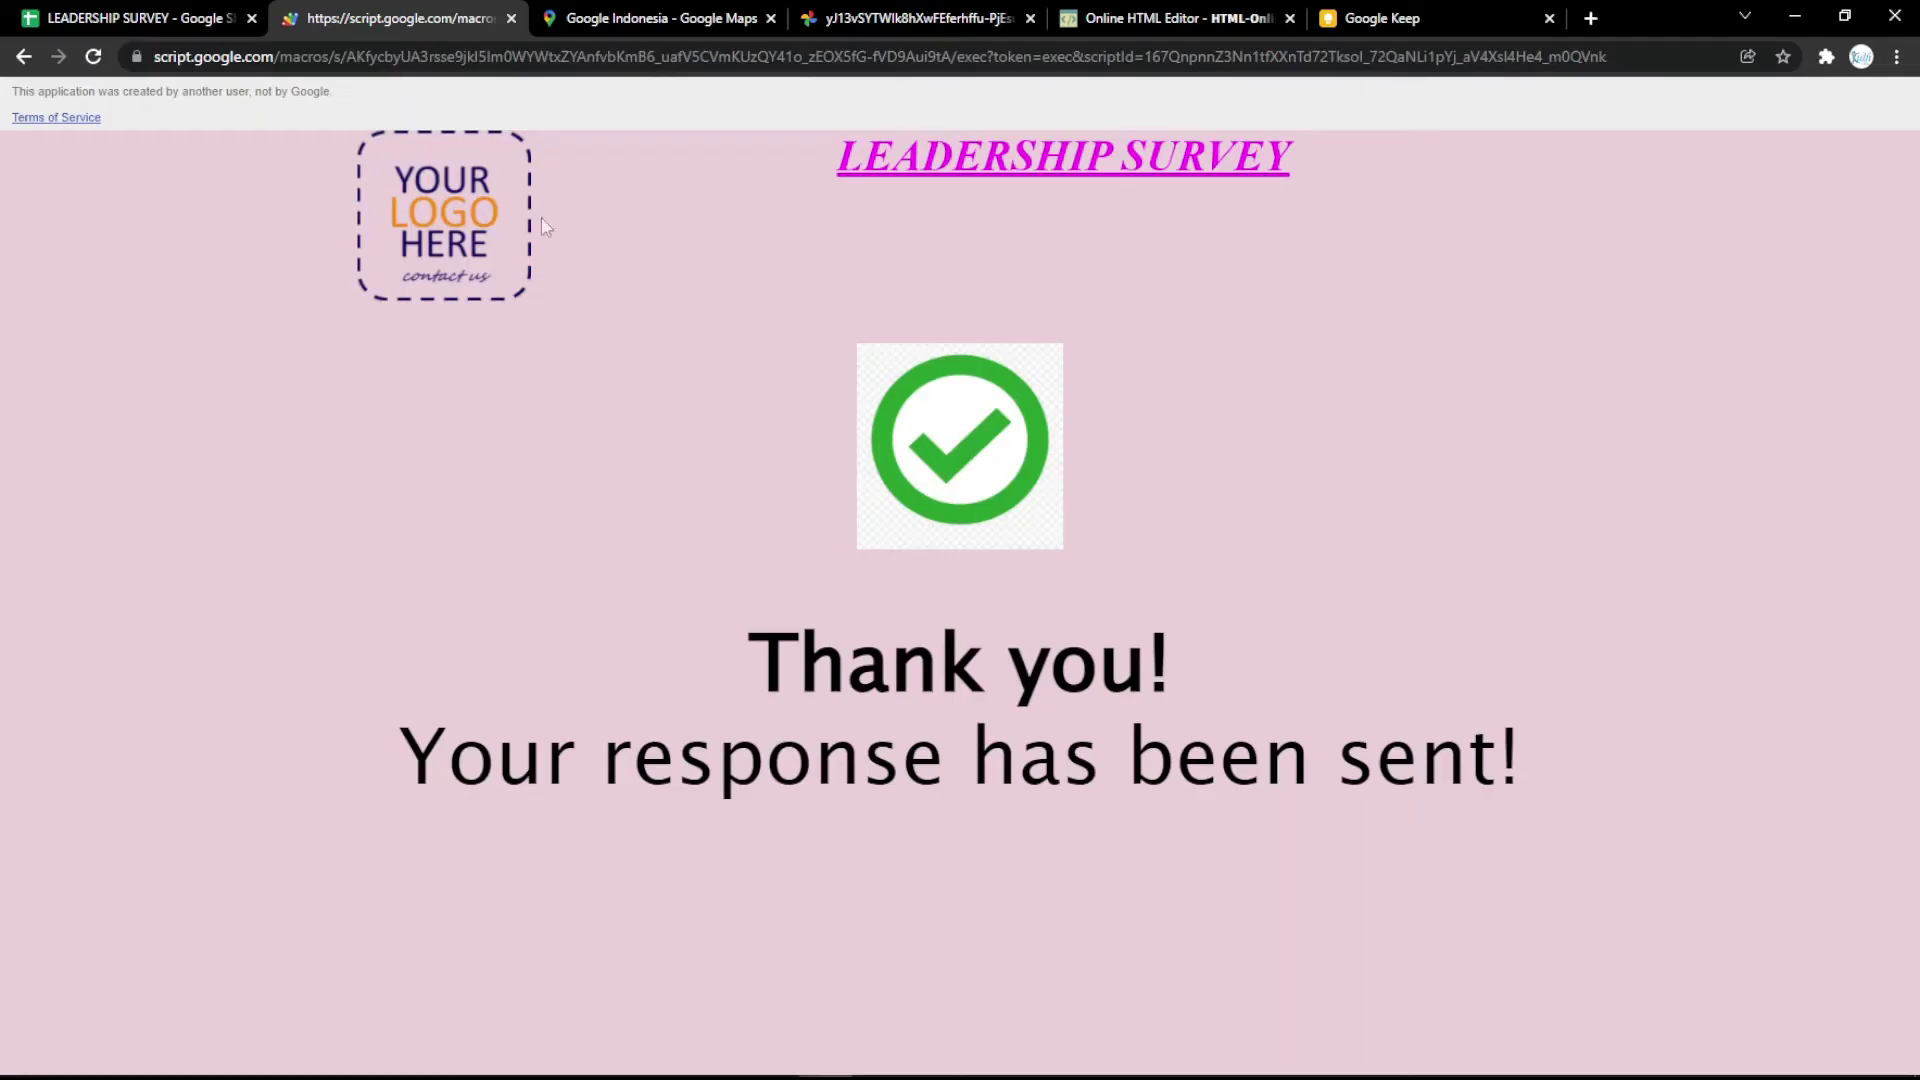
left_click(140, 15)
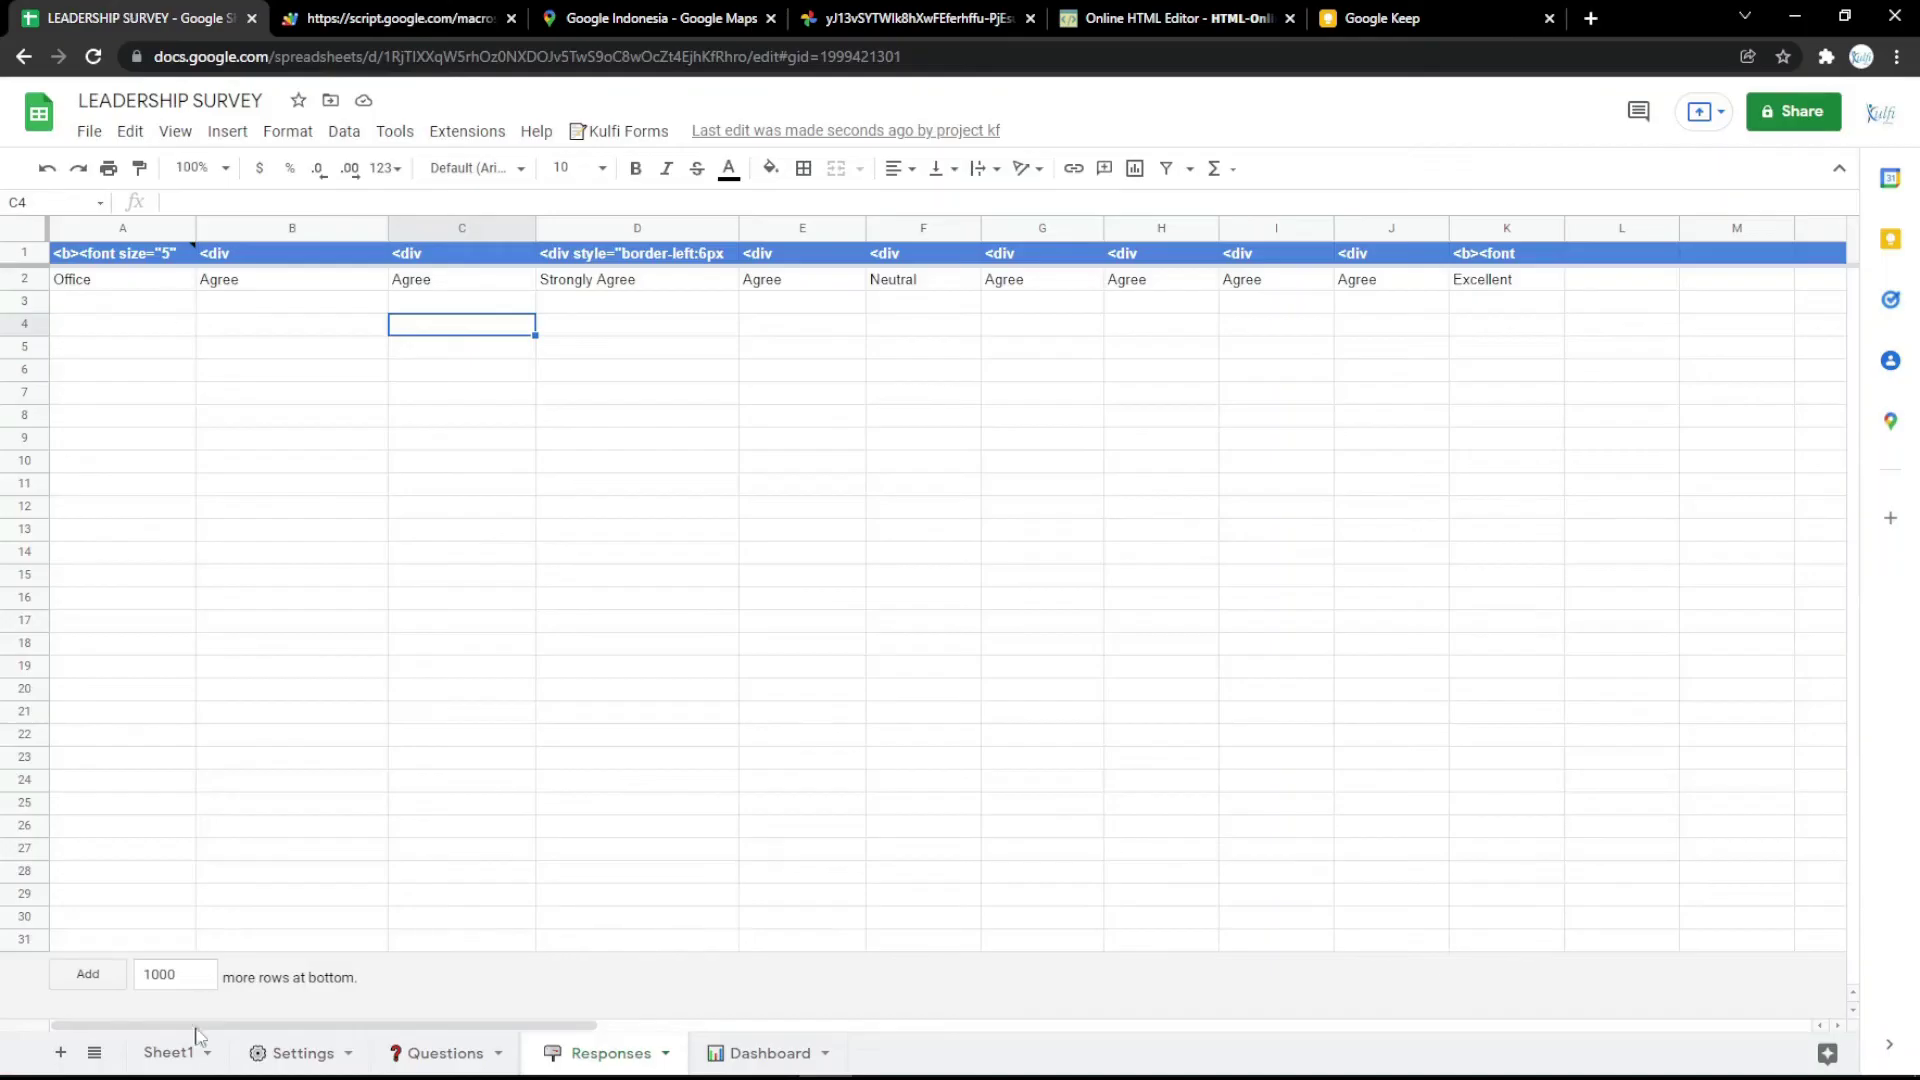
Step: Select the Success screen Text cell B4 in the Settings sheet and copy the thank_you_PNG66.png image URL from a new browser tab
left_click(340, 1053)
left_click(528, 420)
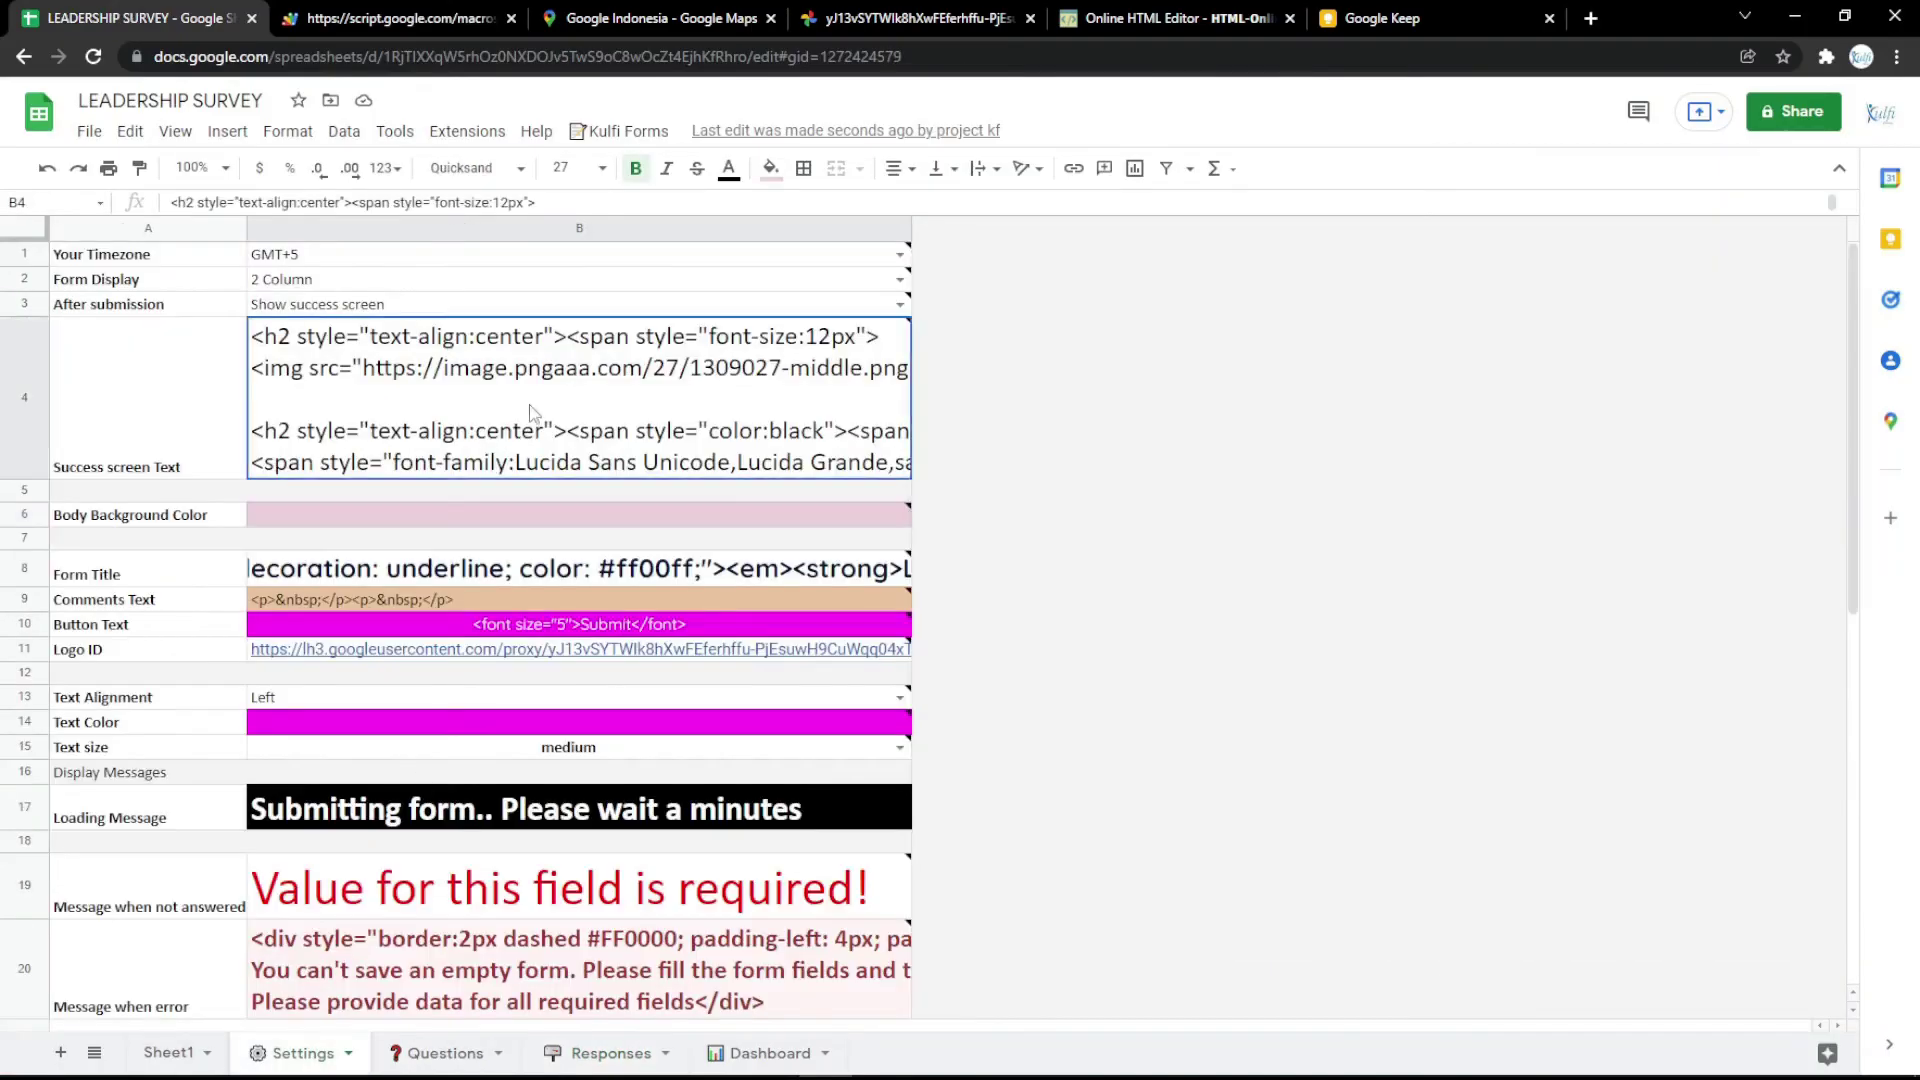
left_click(1590, 18)
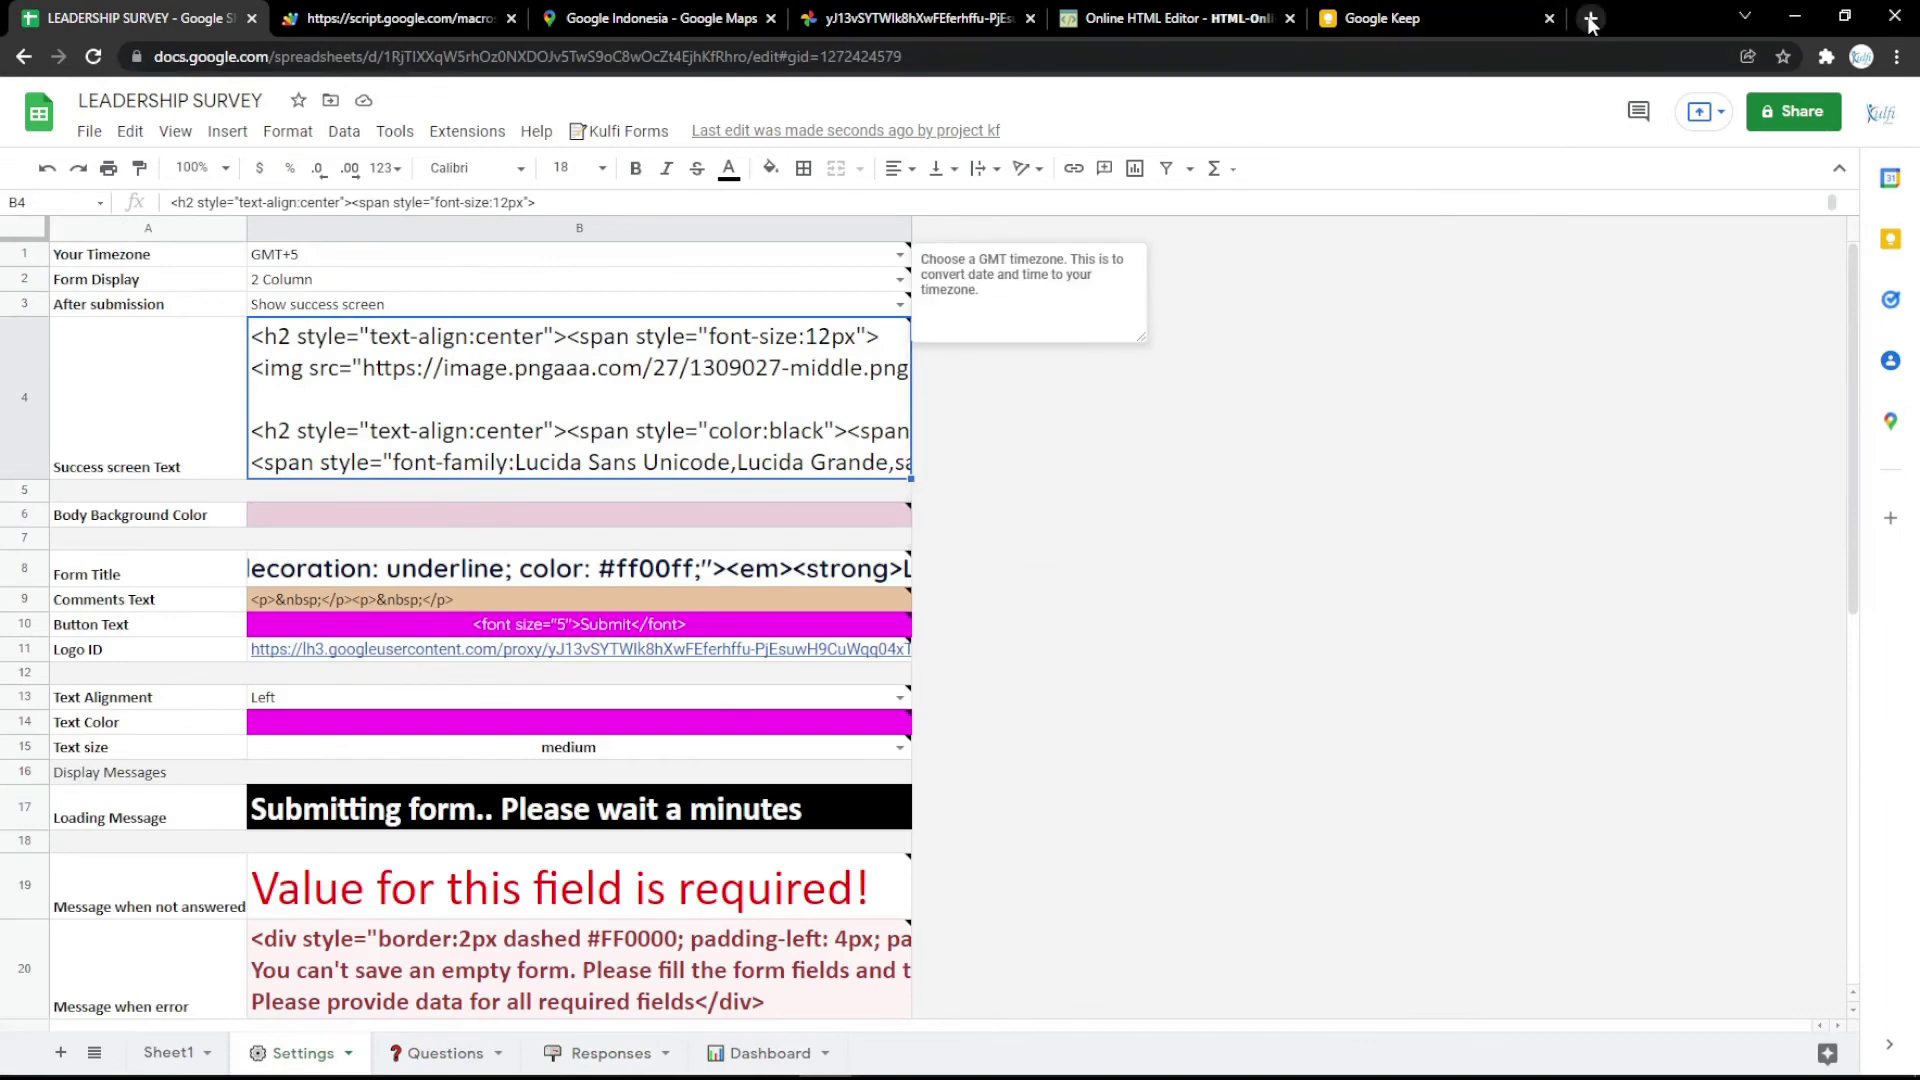
left_click(304, 94)
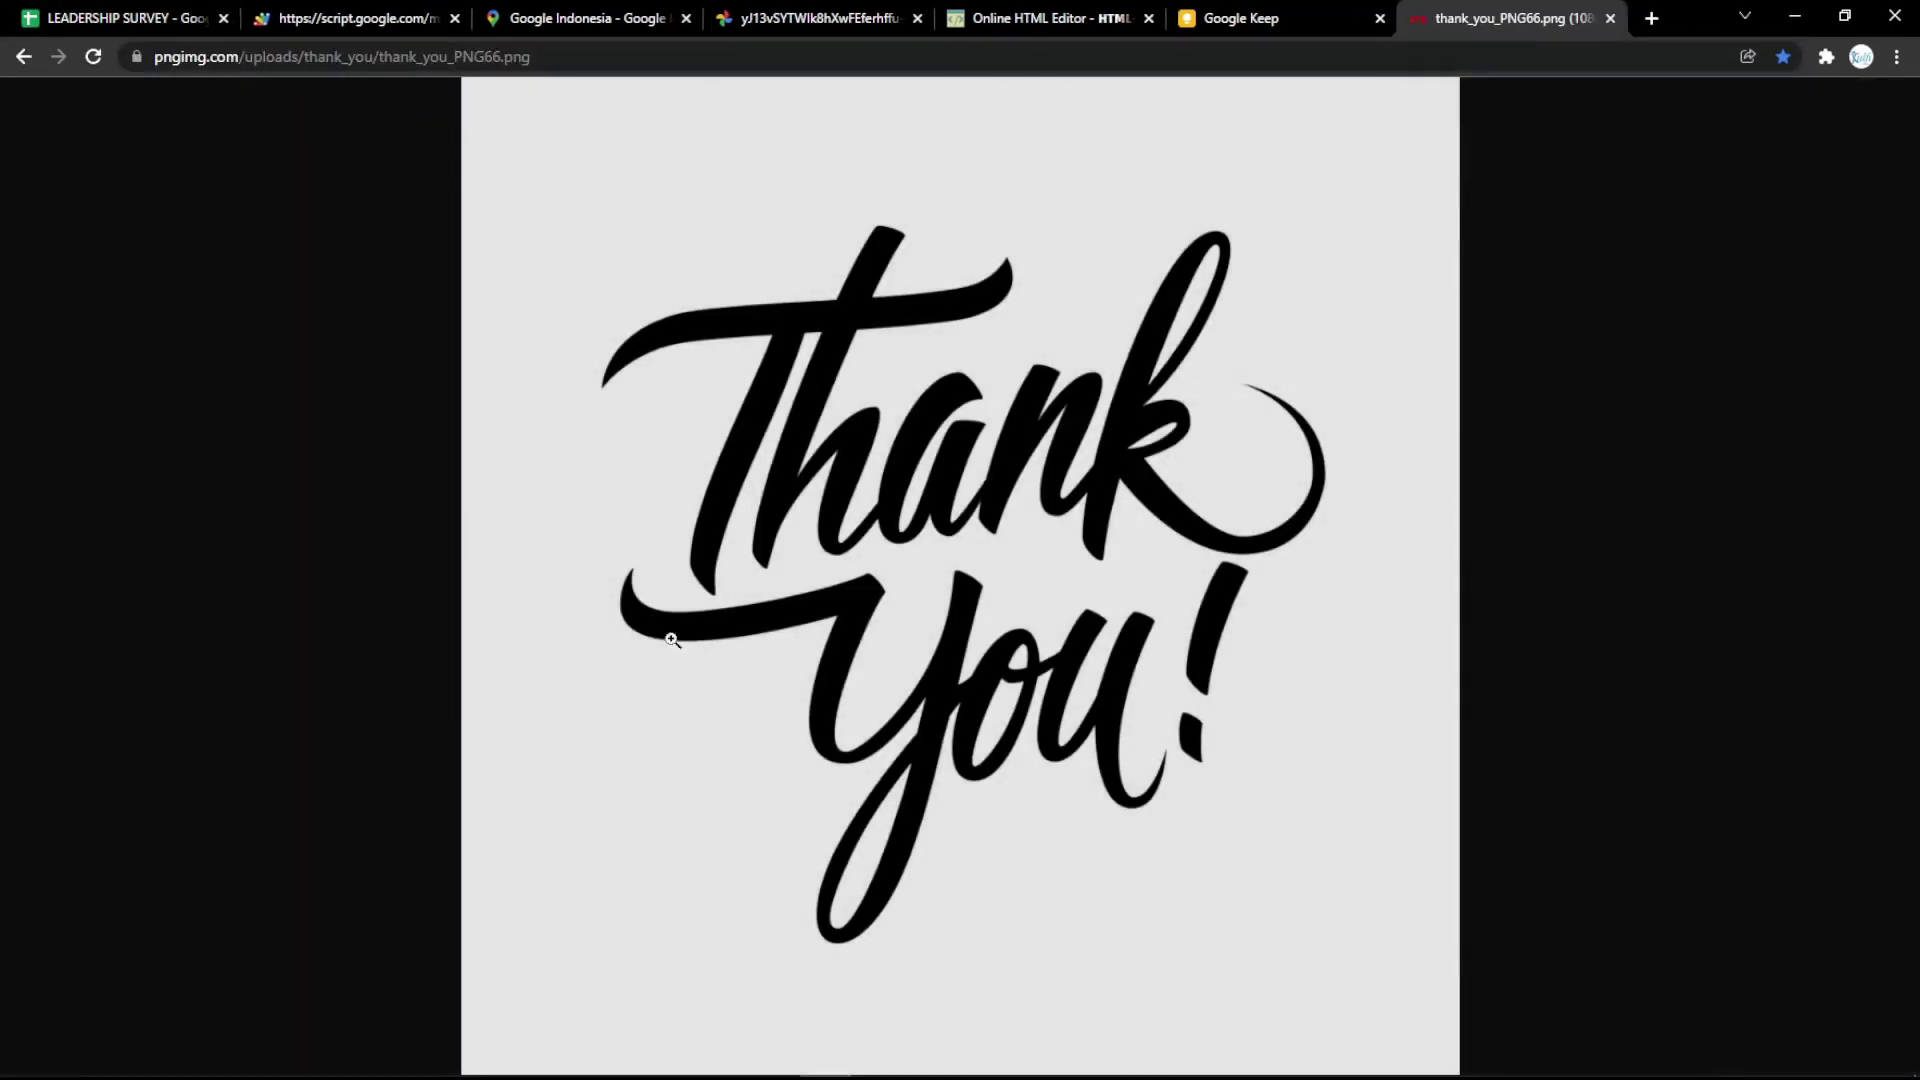
left_click(618, 83)
left_click(612, 57)
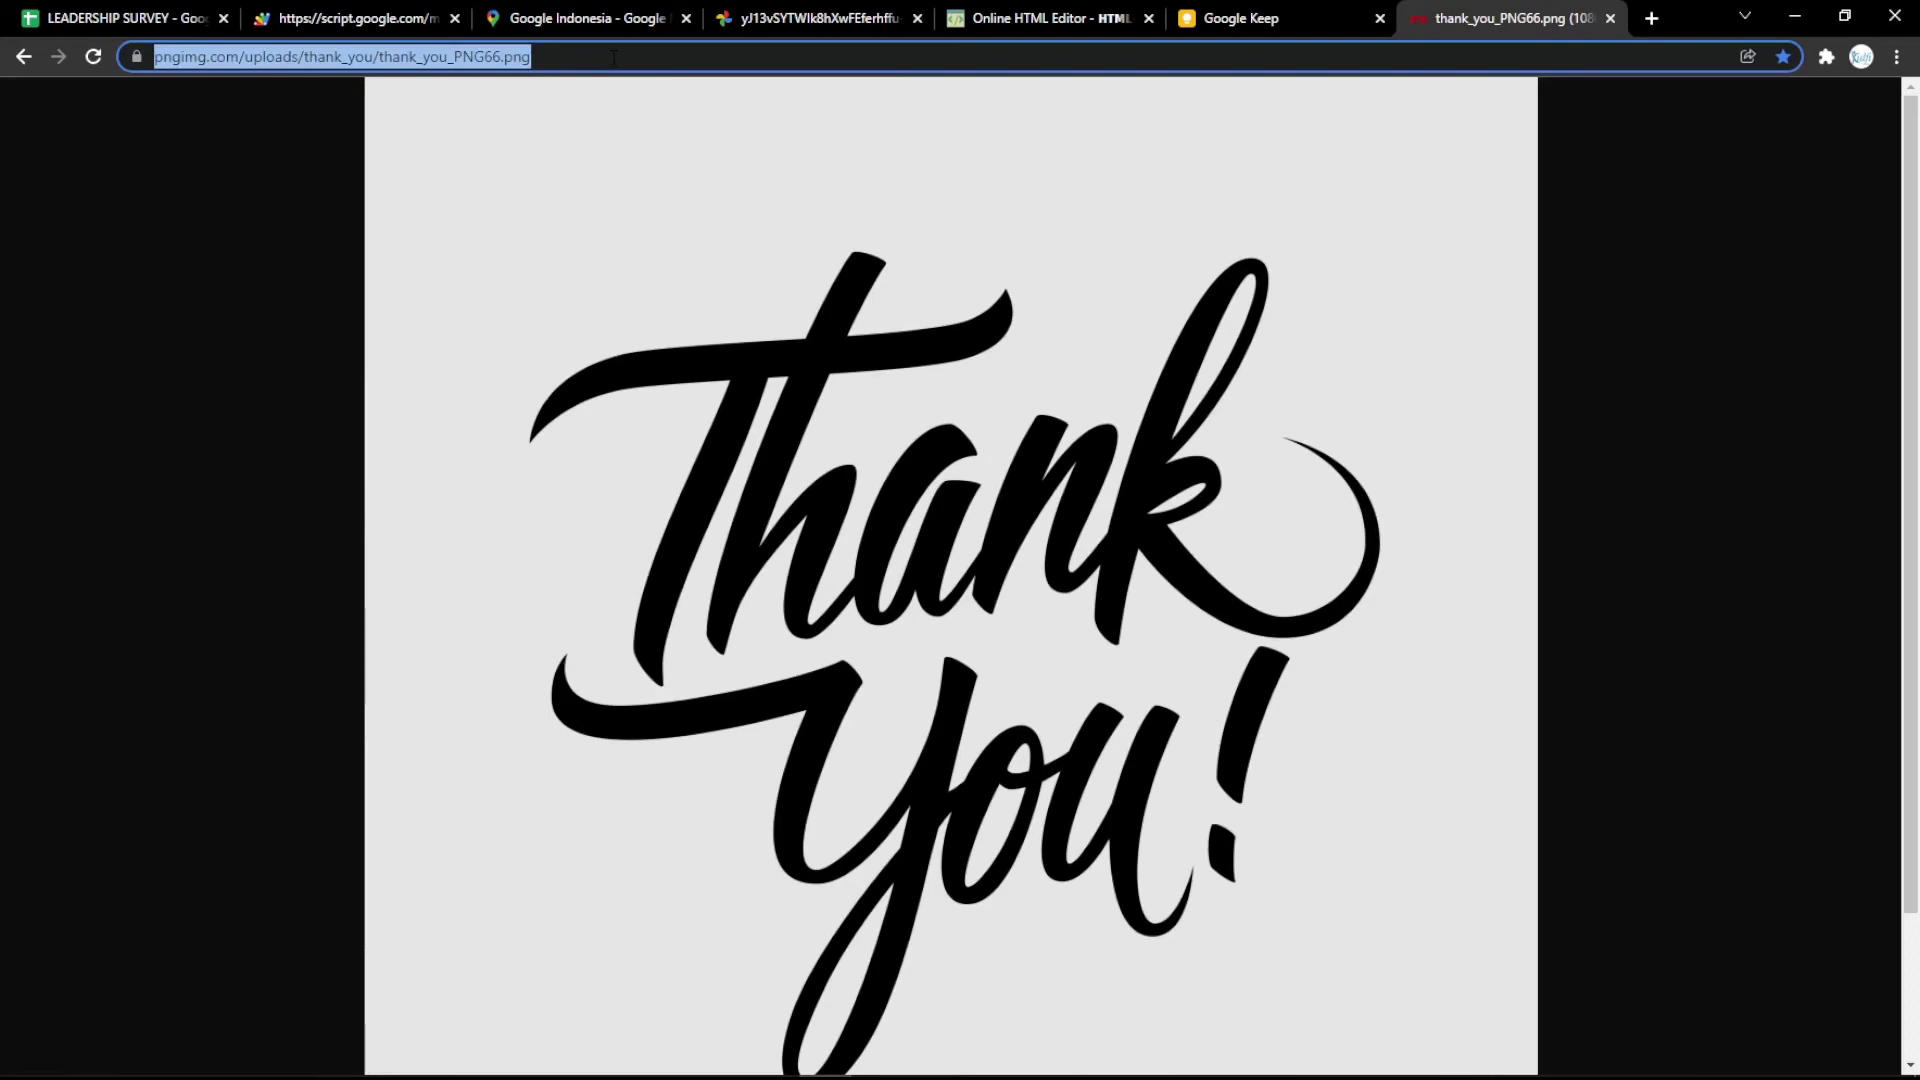
left_click(764, 278)
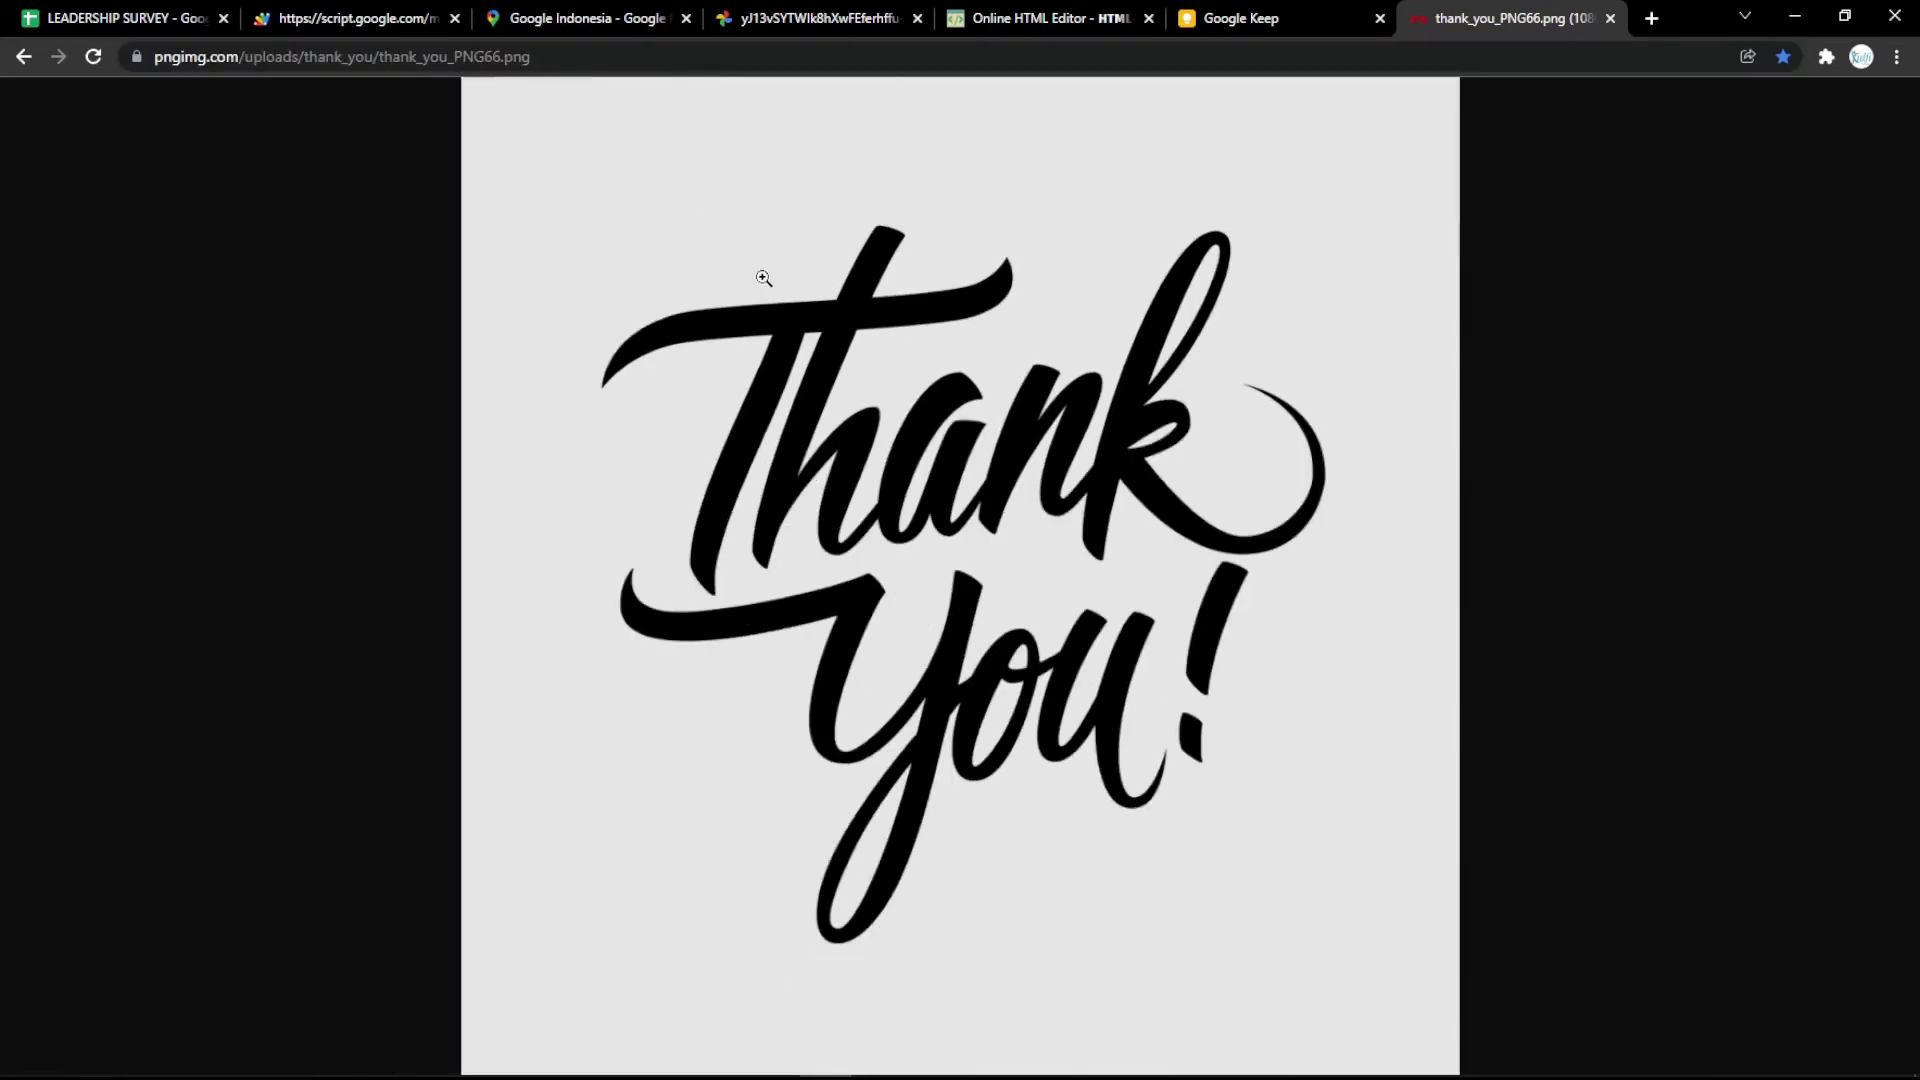
left_click(690, 56)
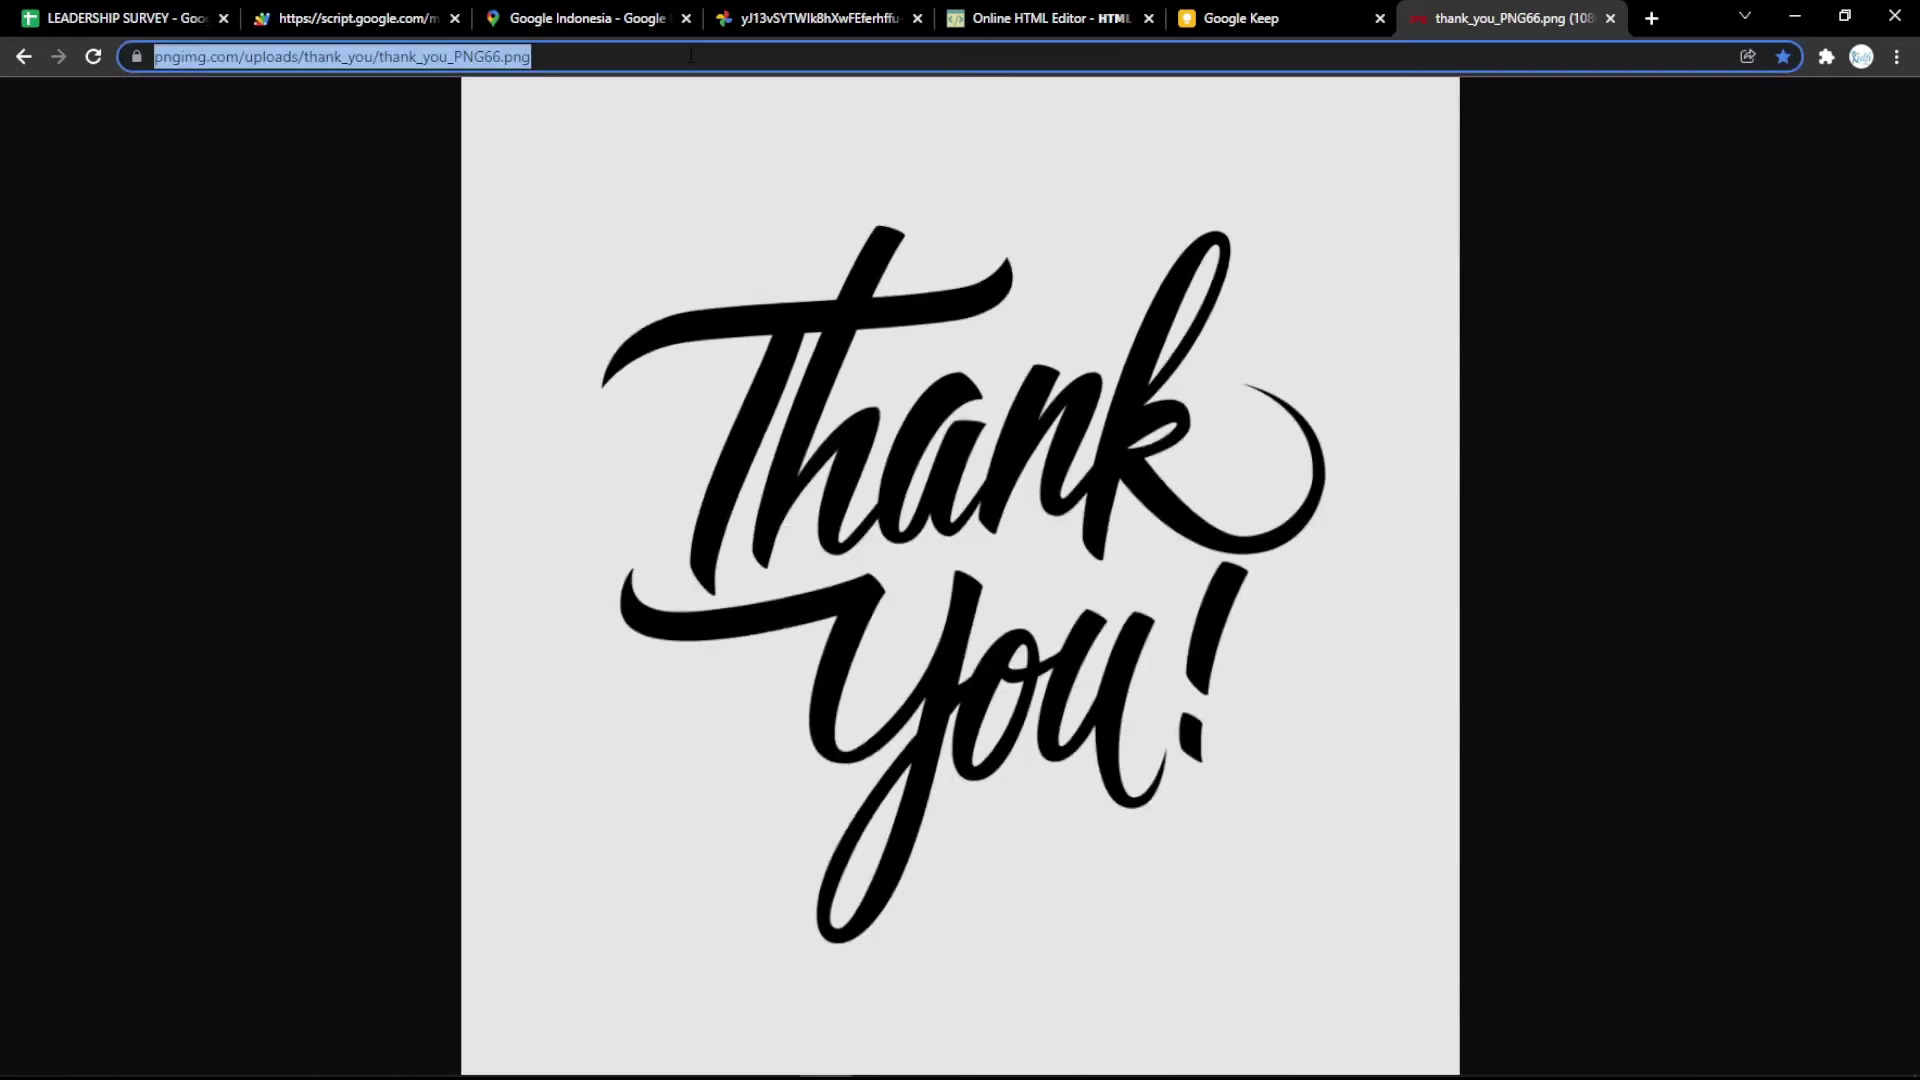
Step: In the html-online.com editor, replace the LEADERSHIP SURVEY heading with the image from the copied thank_you_PNG66.png URL
left_click(1100, 18)
left_click_drag(618, 441, 64, 471)
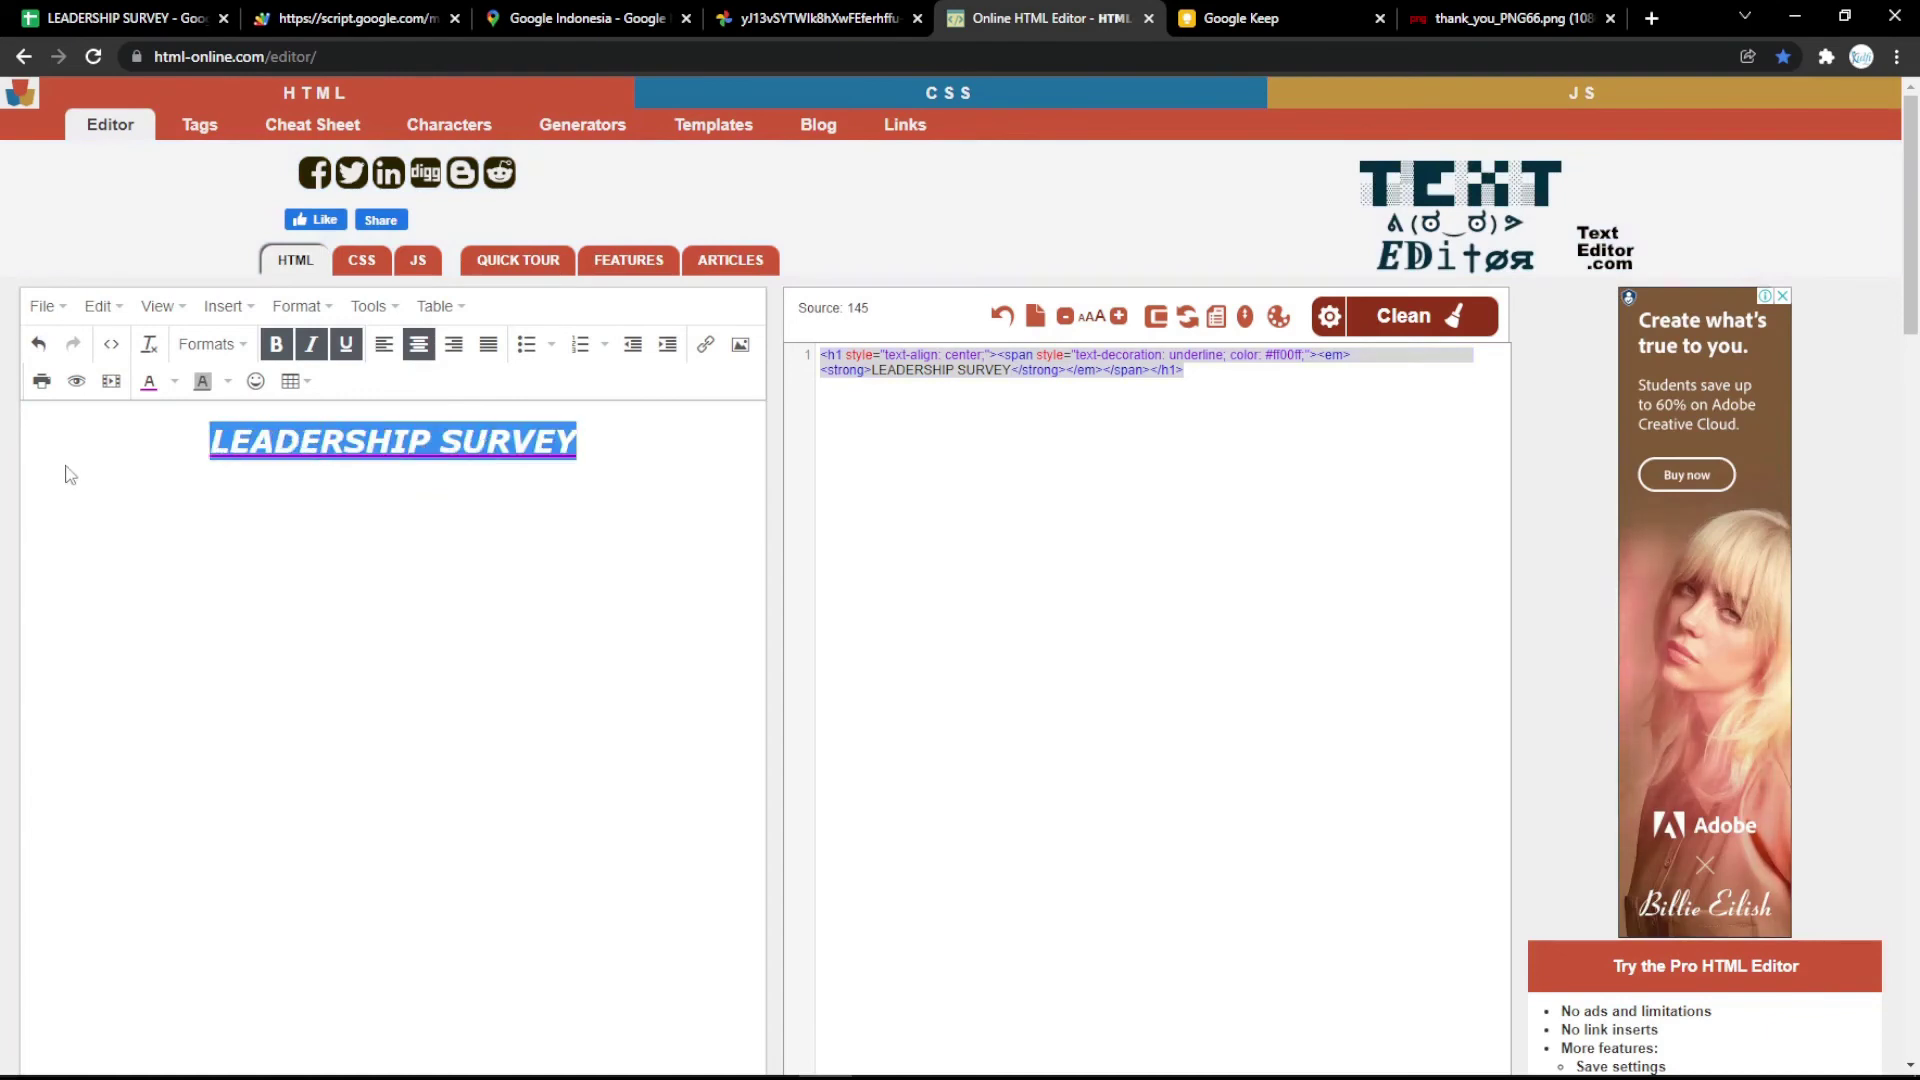
key("BackSpace")
key("ctrl+v")
left_click(326, 557)
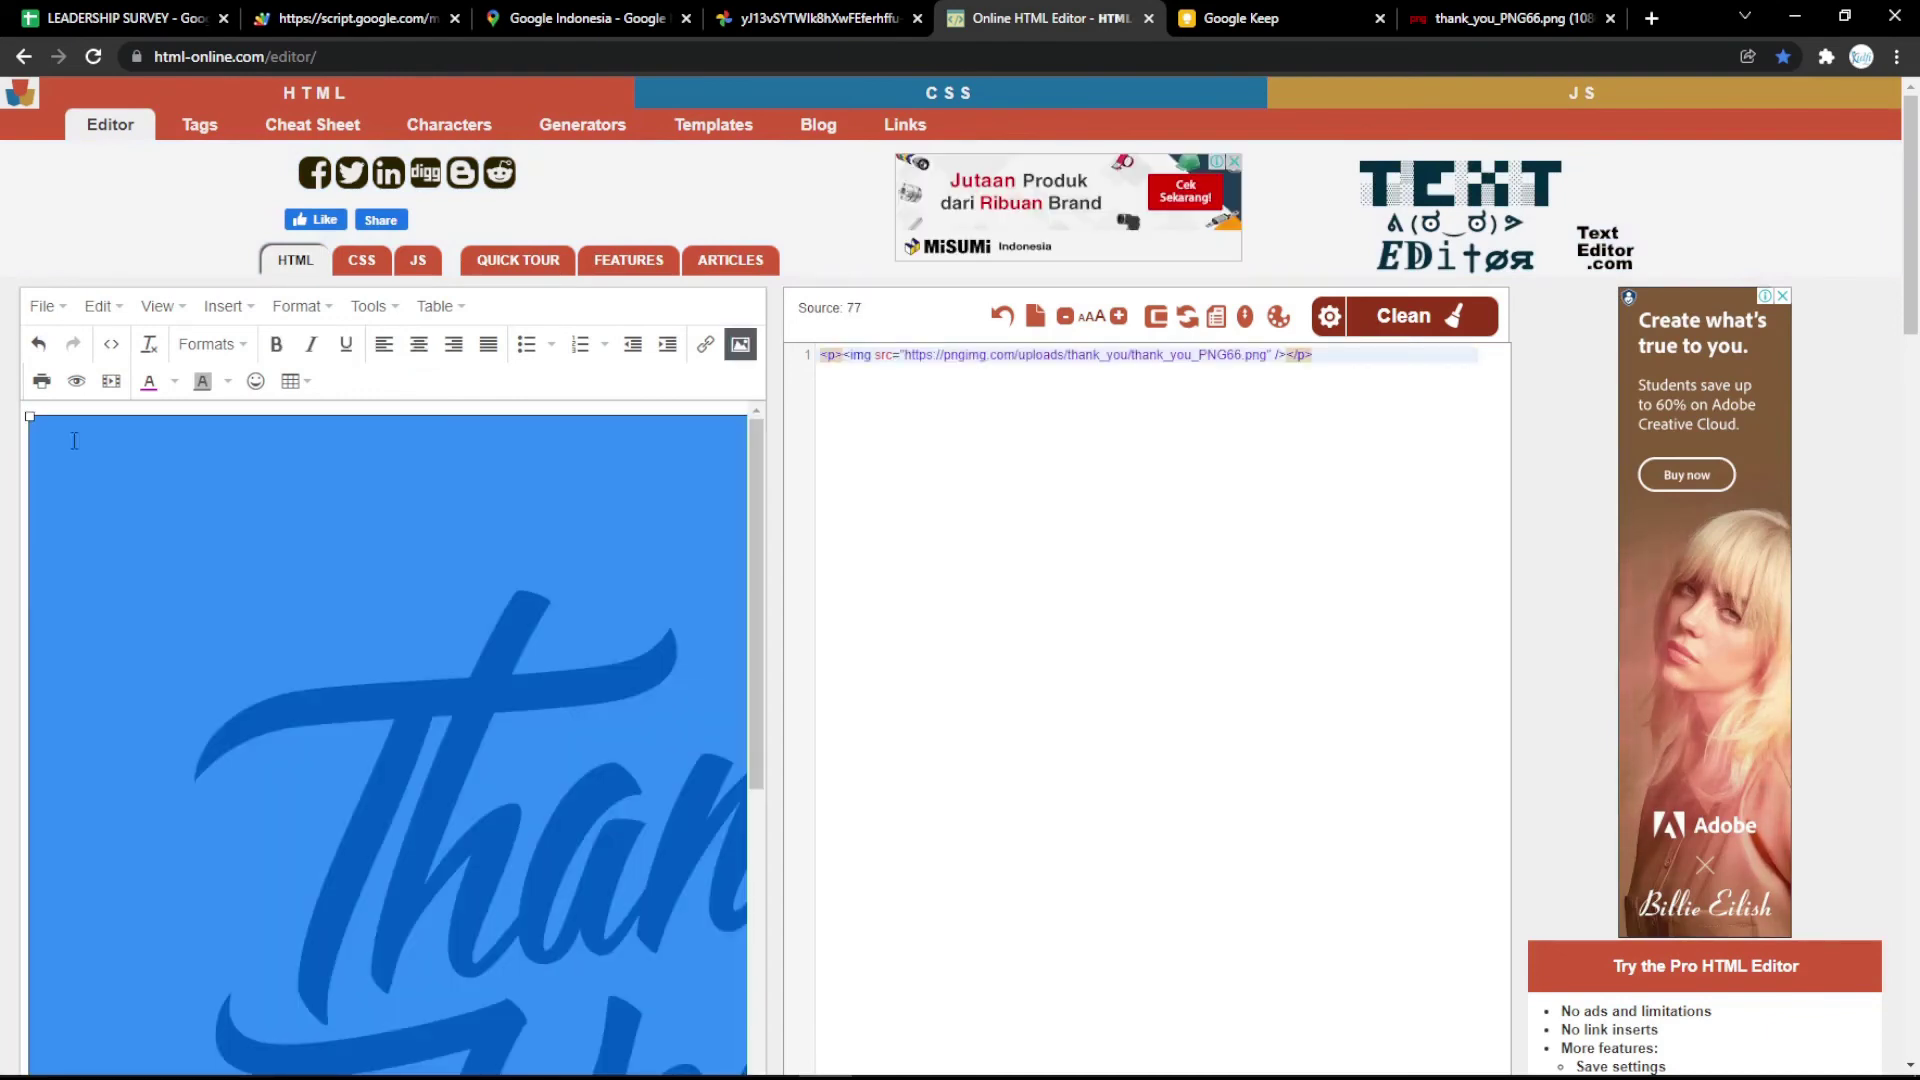
Step: Resize the Thank You image to a width of 500 and a height of 500 in its HTML code
left_click_drag(29, 416, 555, 888)
left_click_drag(29, 416, 174, 546)
double_click(1329, 355)
type("500\" height=\"464\"")
double_click(1409, 355)
type("500")
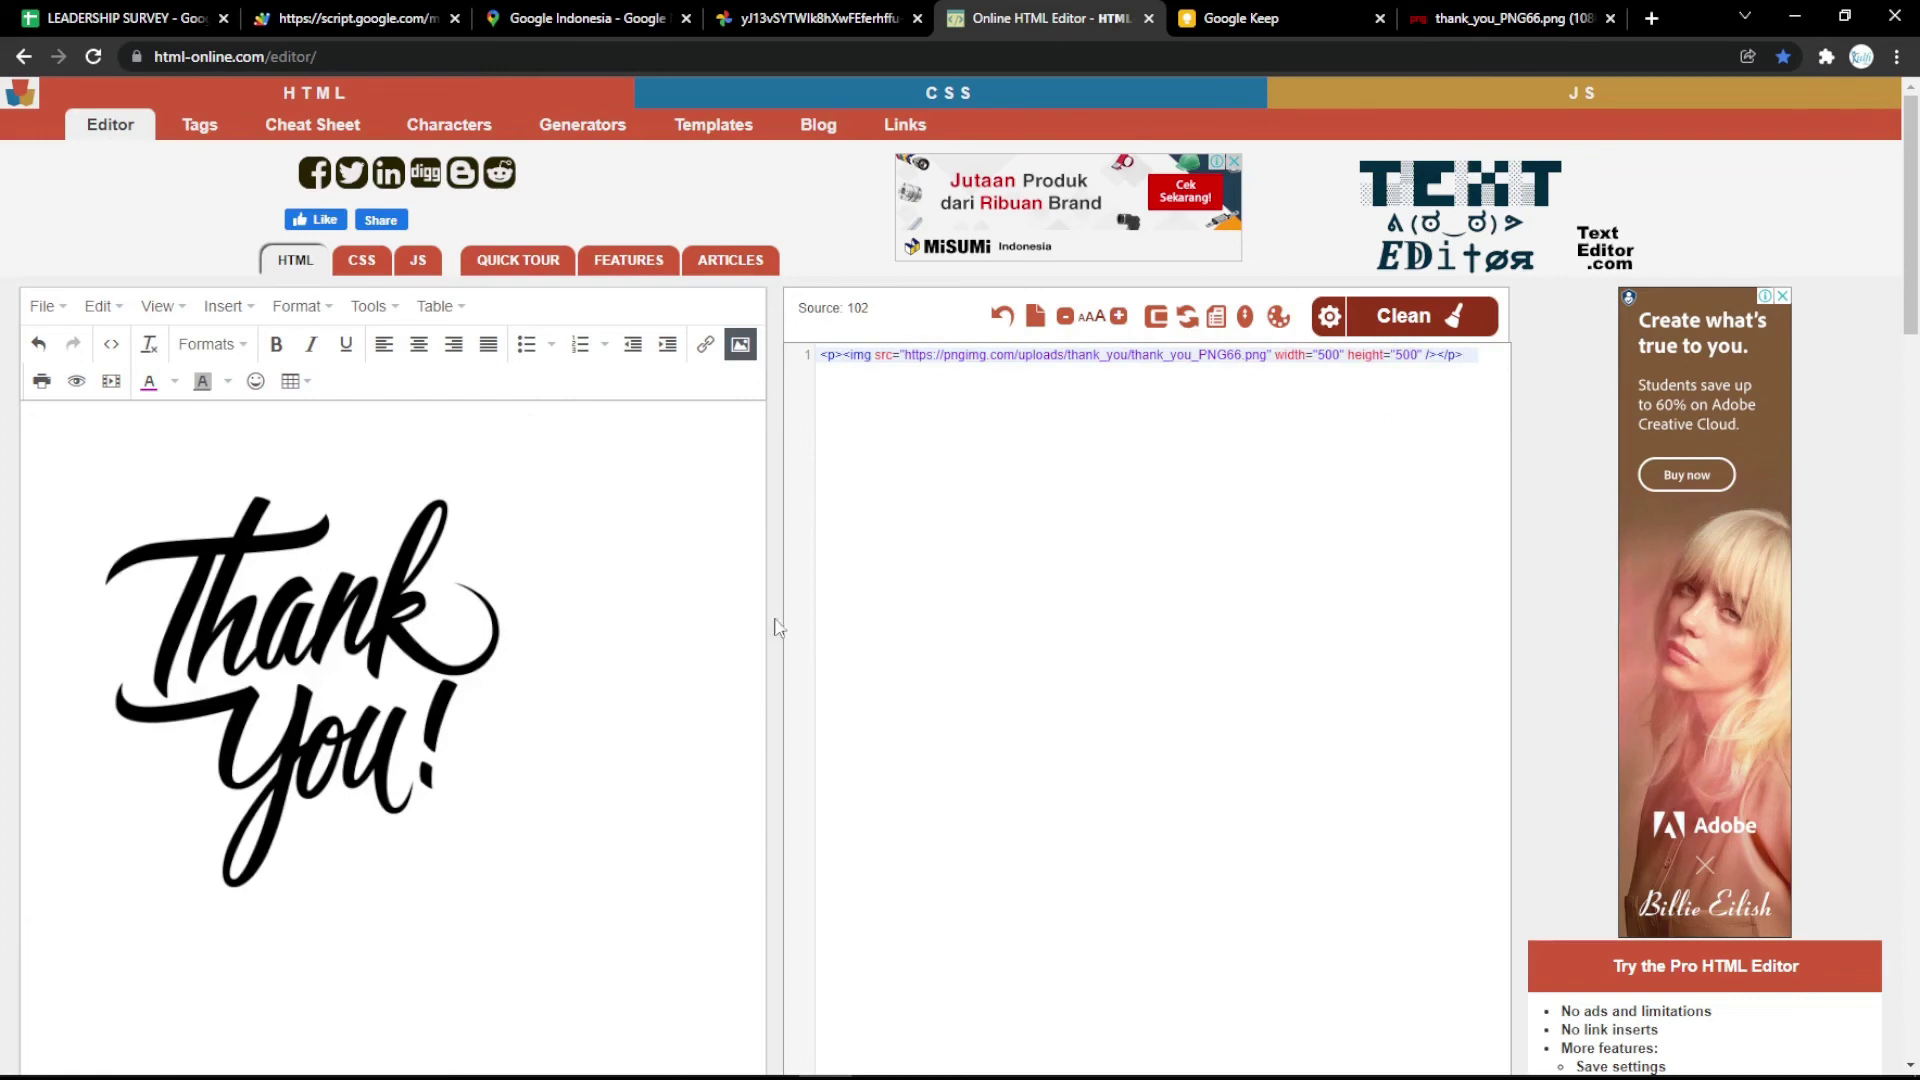
Step: Copy the resized image's HTML, replace the image line in Success screen Text cell B4 with it, and reload the form
key("ctrl+a")
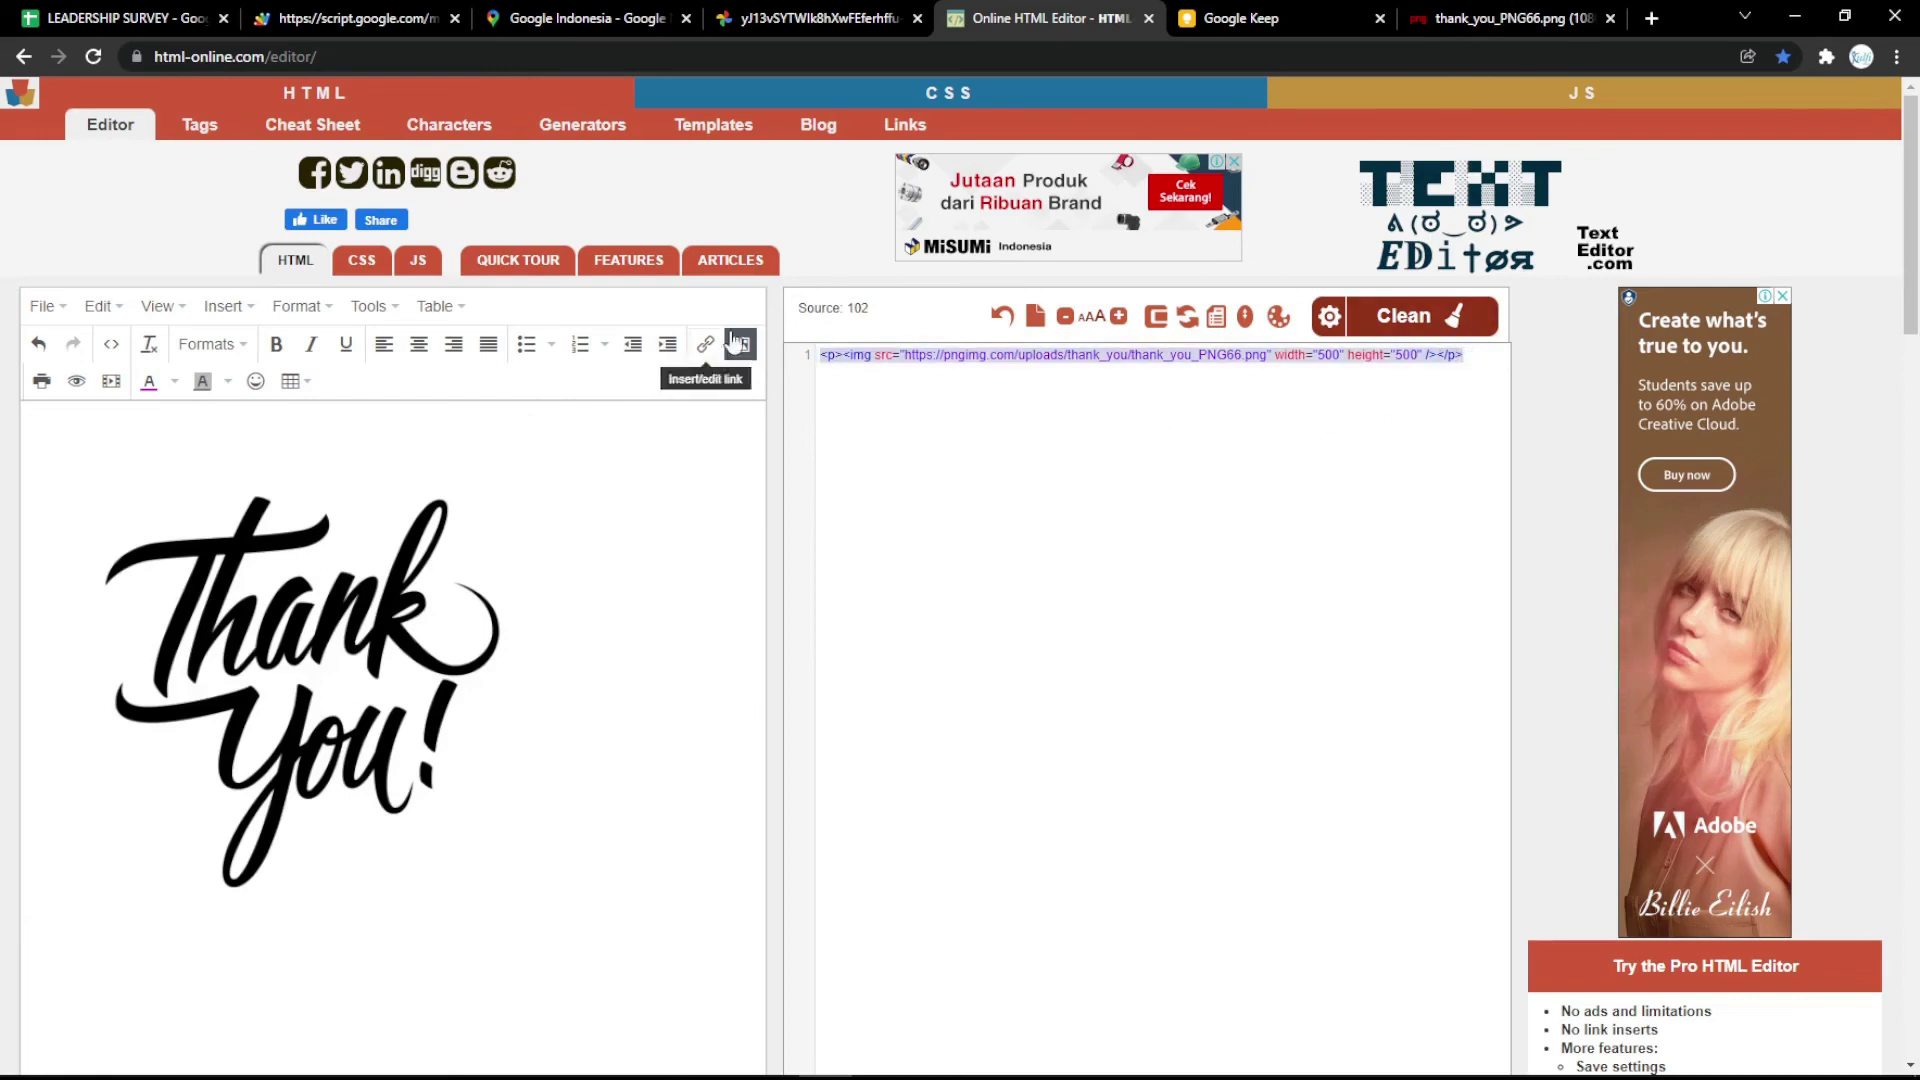
left_click(125, 18)
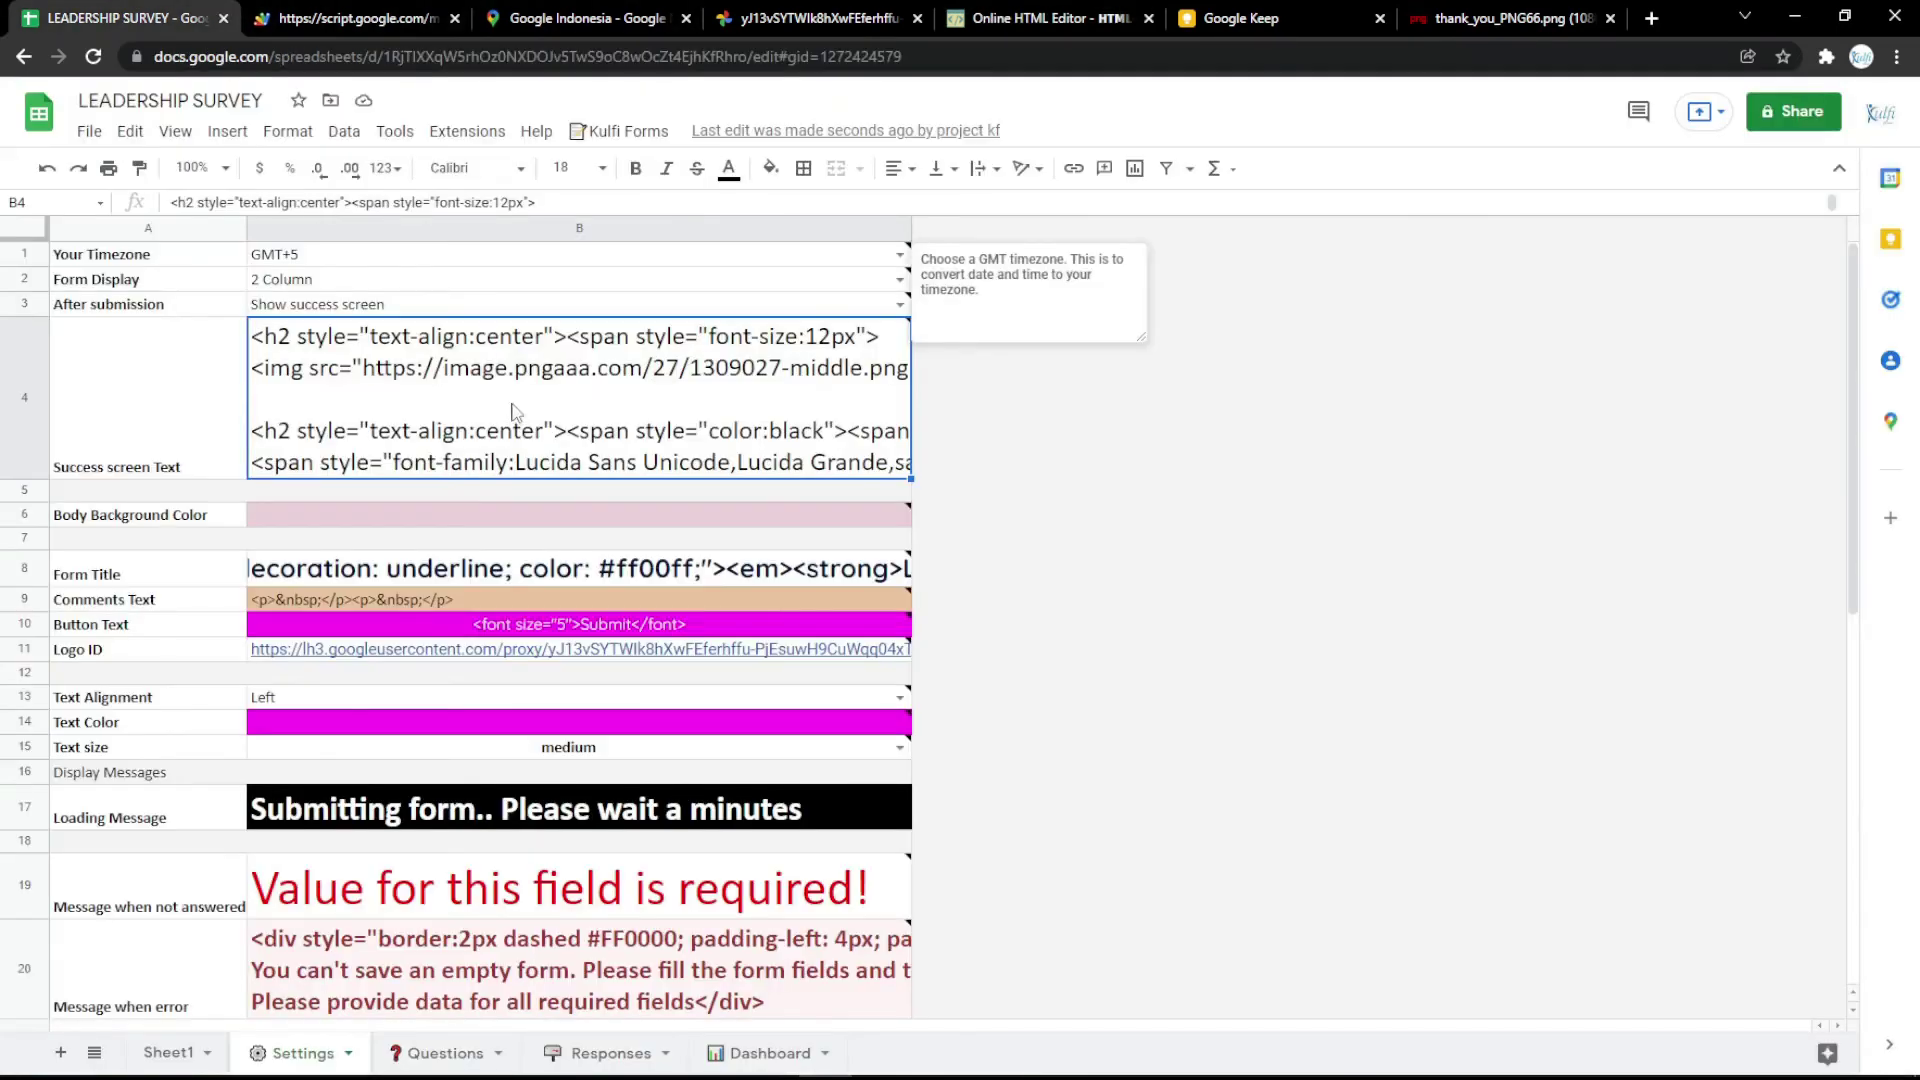
double_click(307, 397)
left_click_drag(252, 369, 1322, 372)
key("ctrl+v")
left_click(1280, 604)
left_click(421, 10)
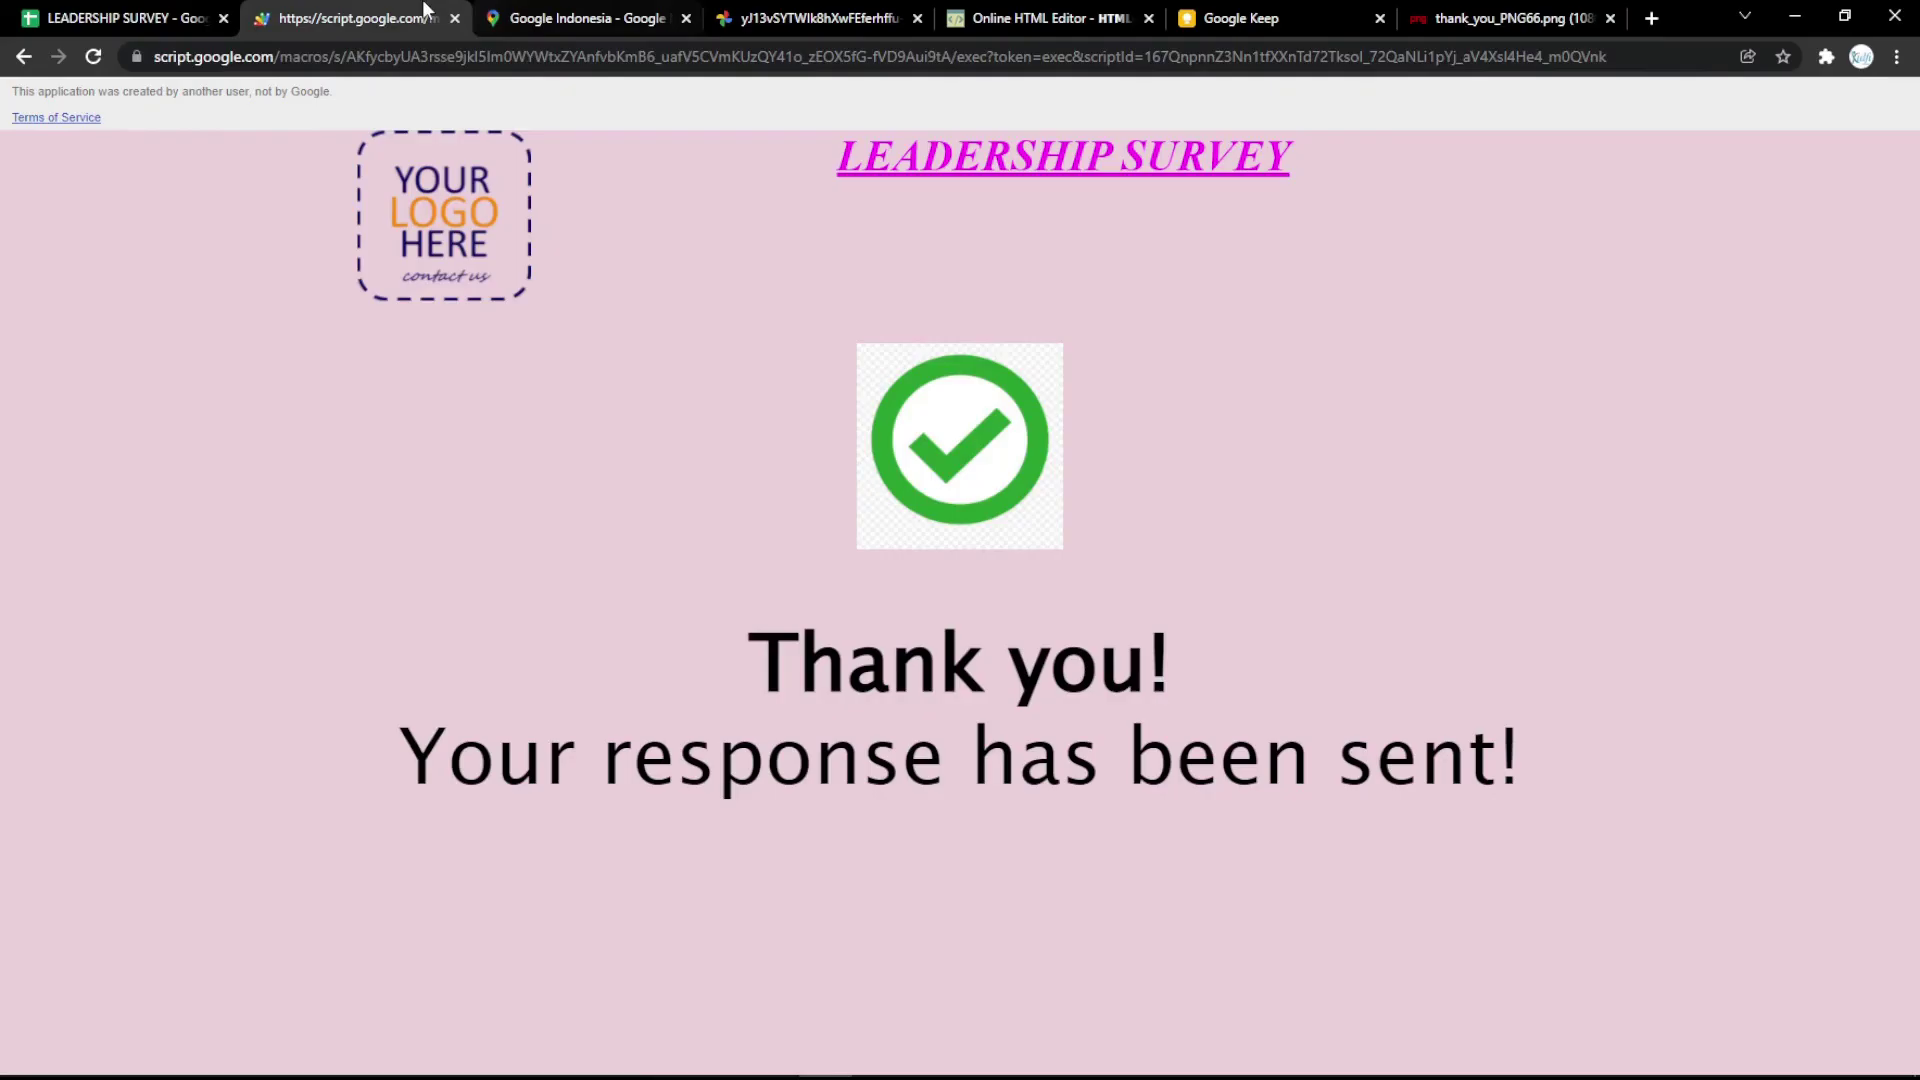
key("F5")
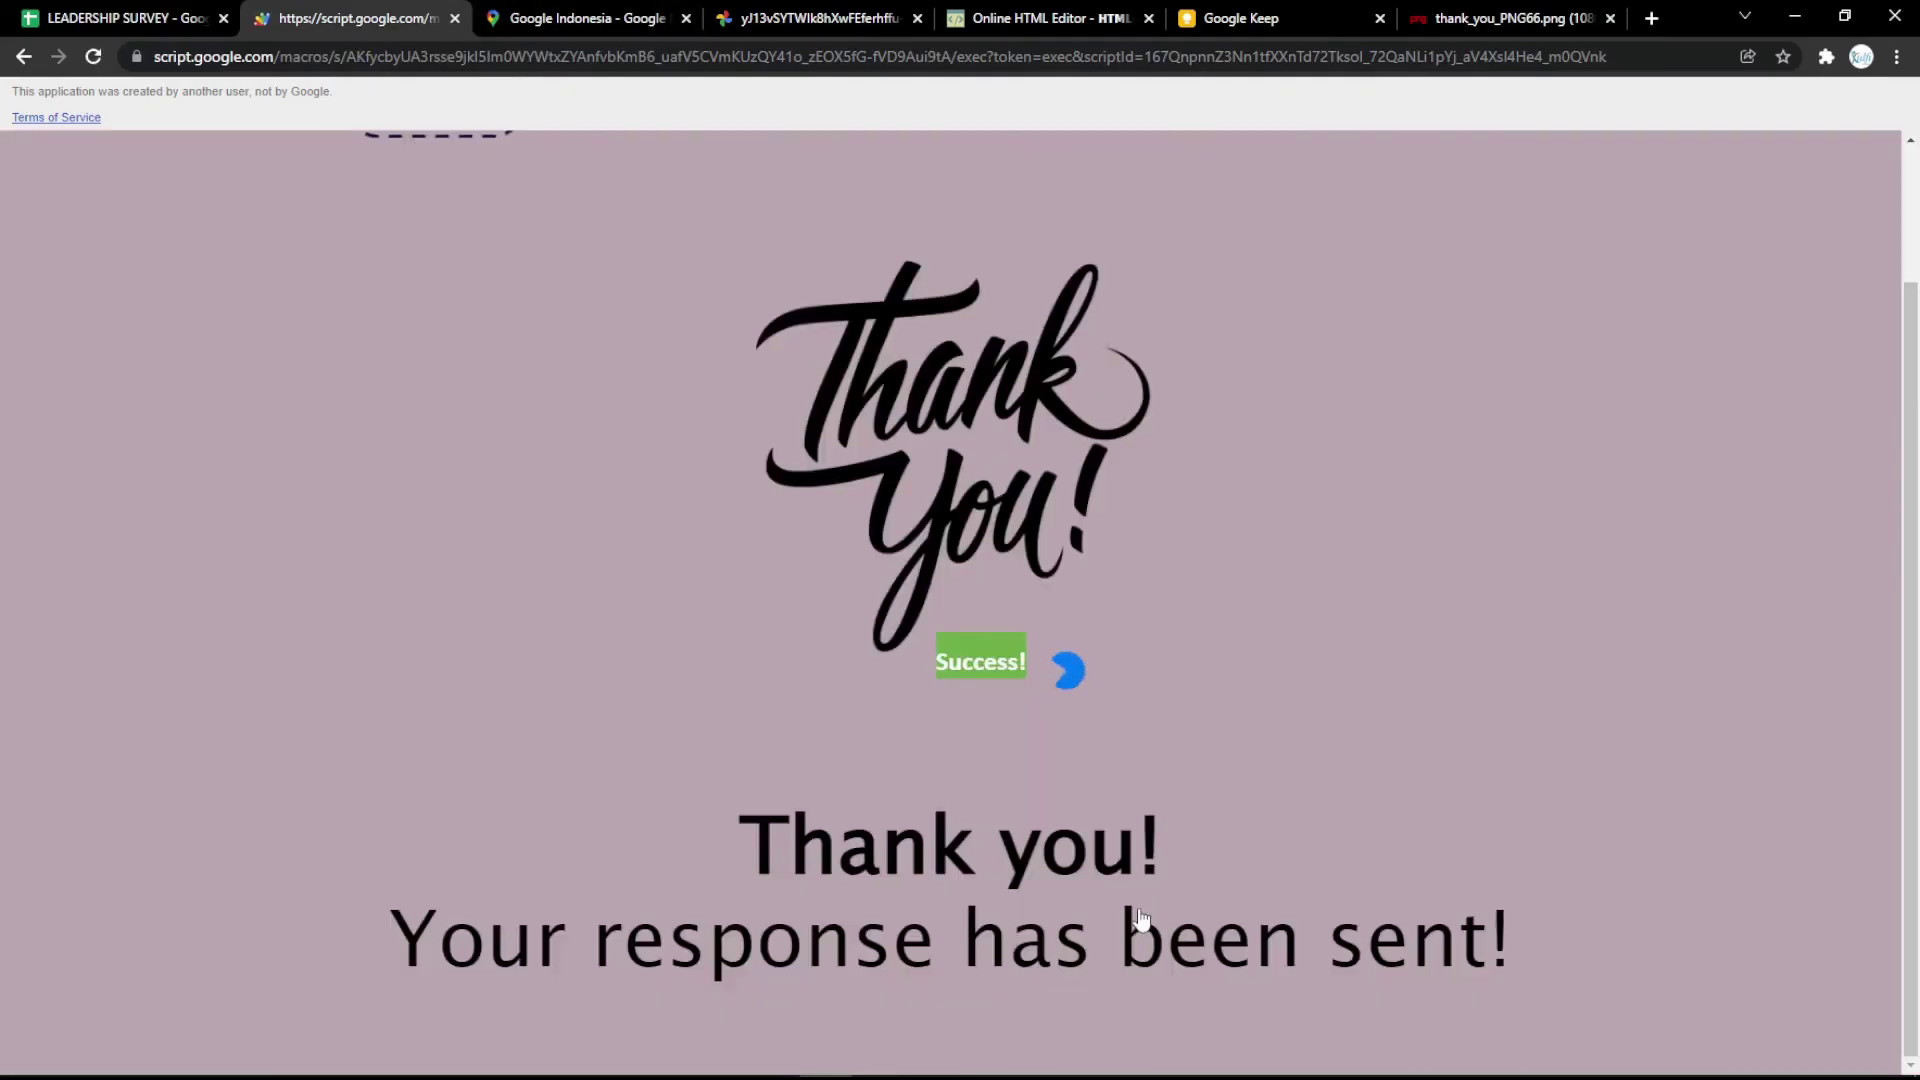